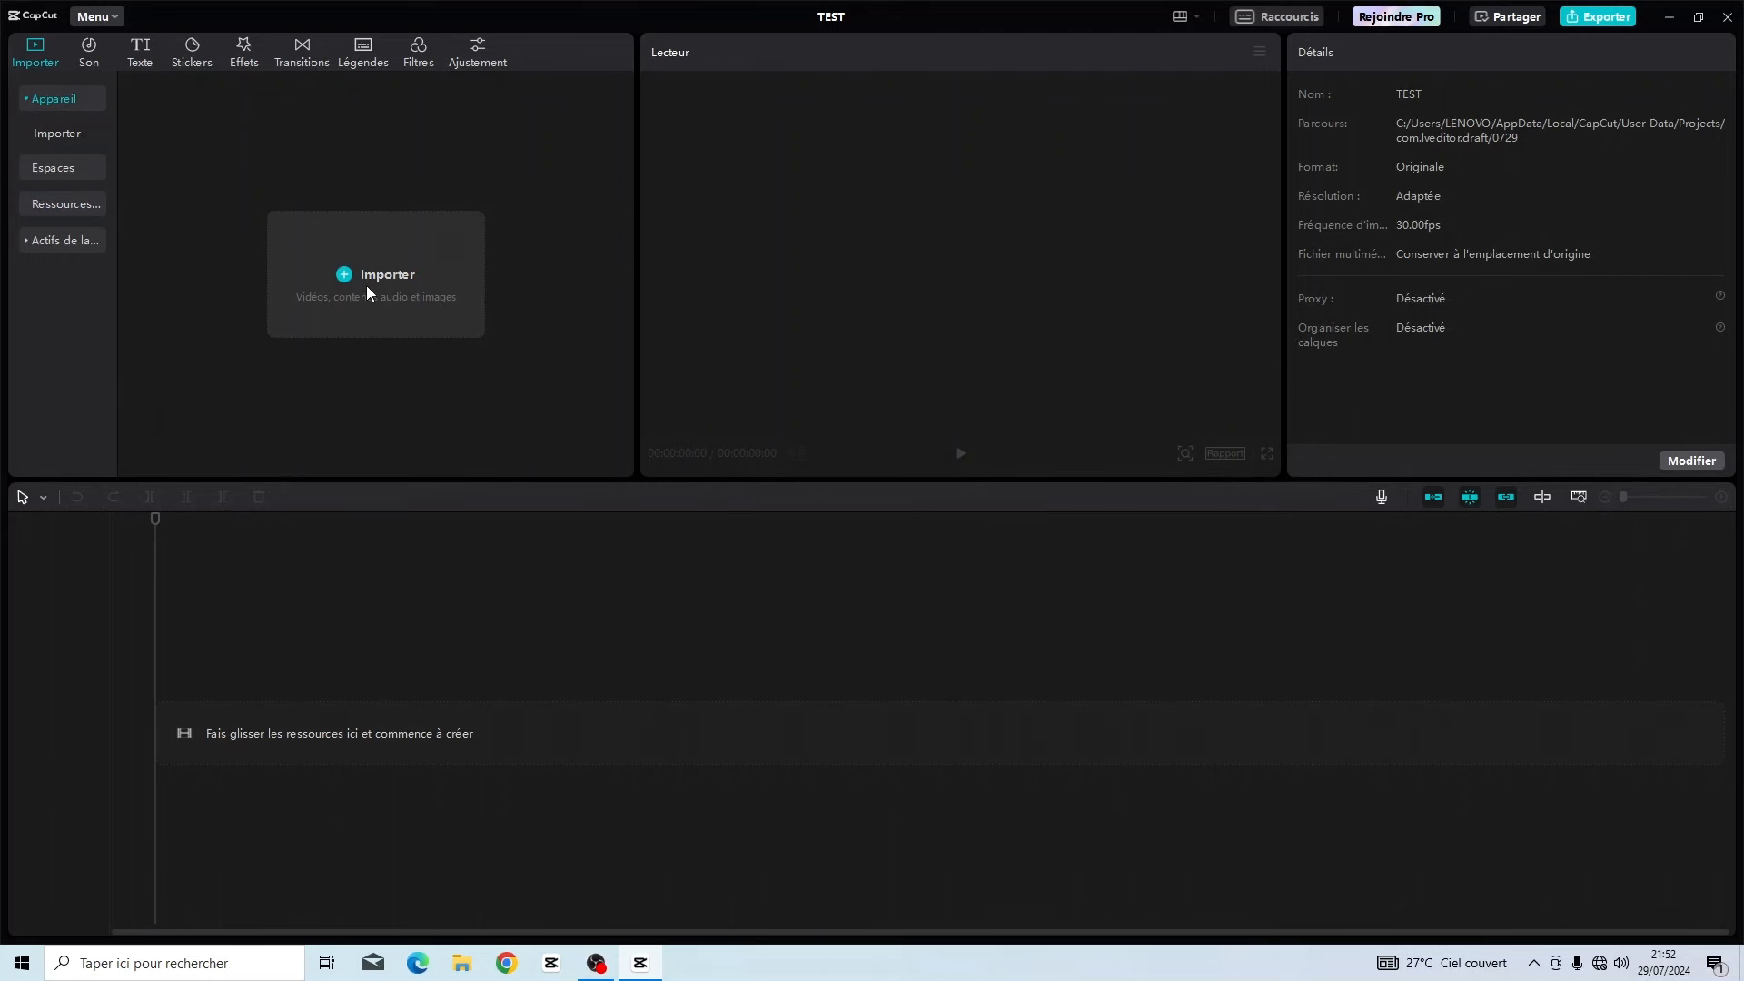
Import the MODULE 2 video from the FORMATION CAPCUT > FTG > MODULE 2 folder.
click(389, 314)
click(390, 302)
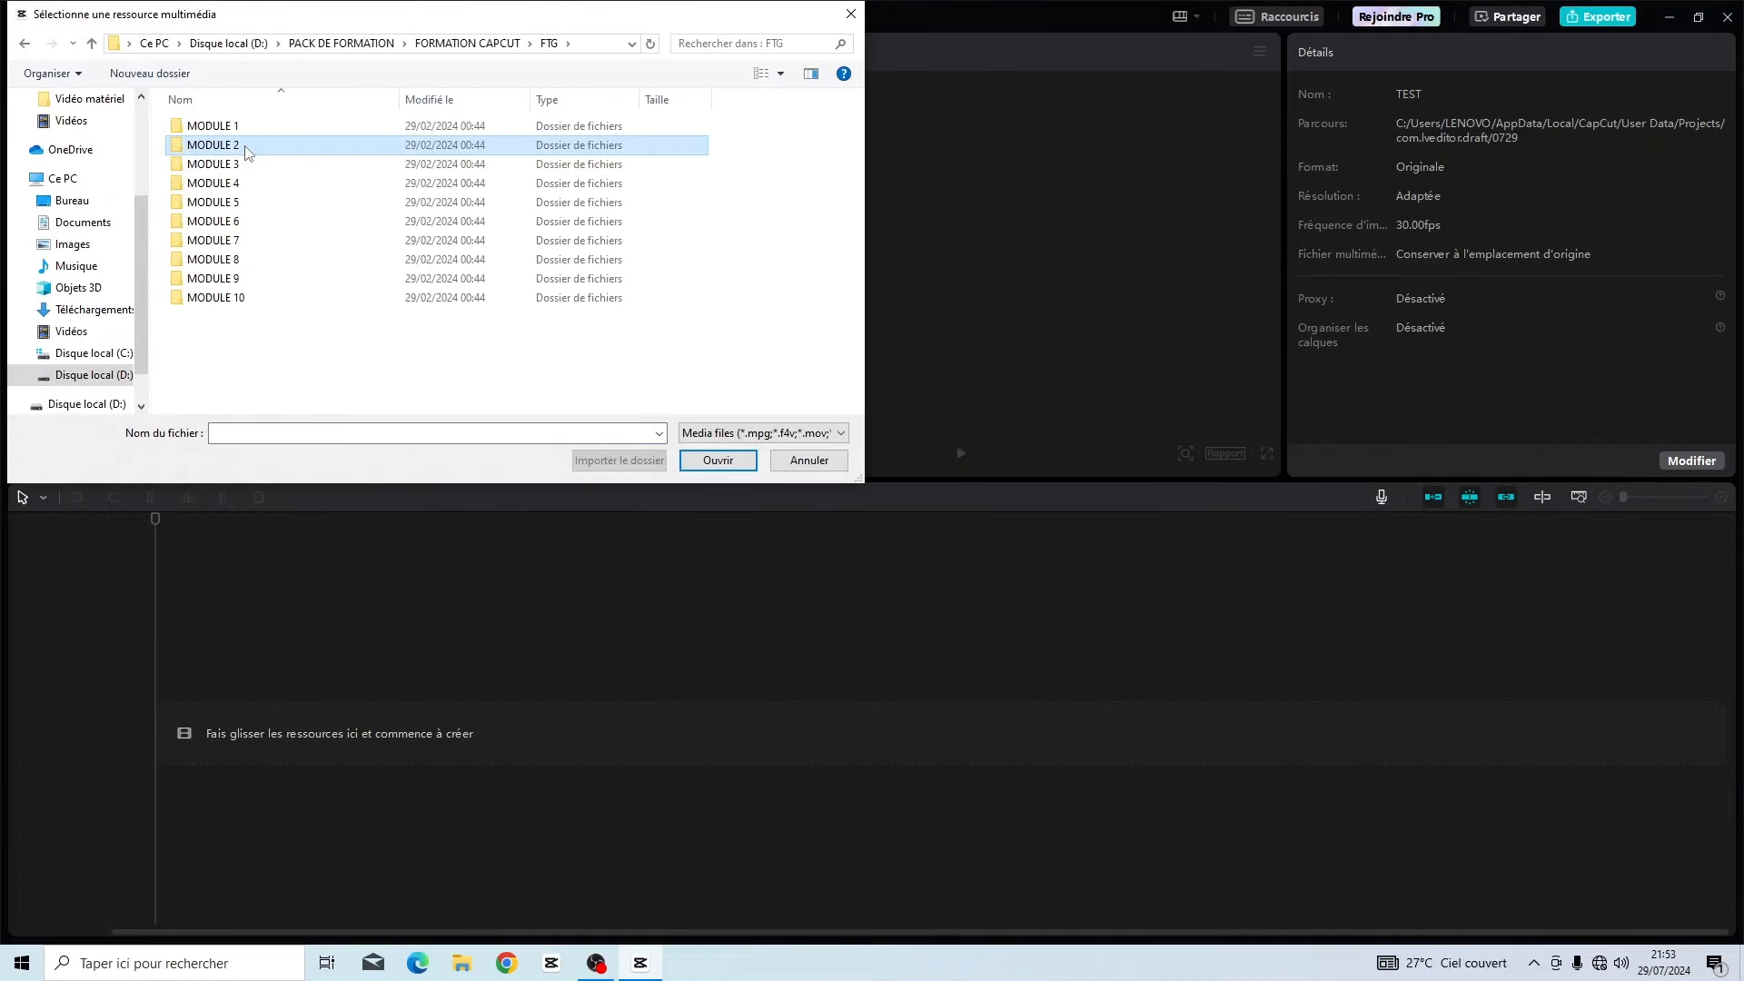
double_click(243, 145)
double_click(243, 145)
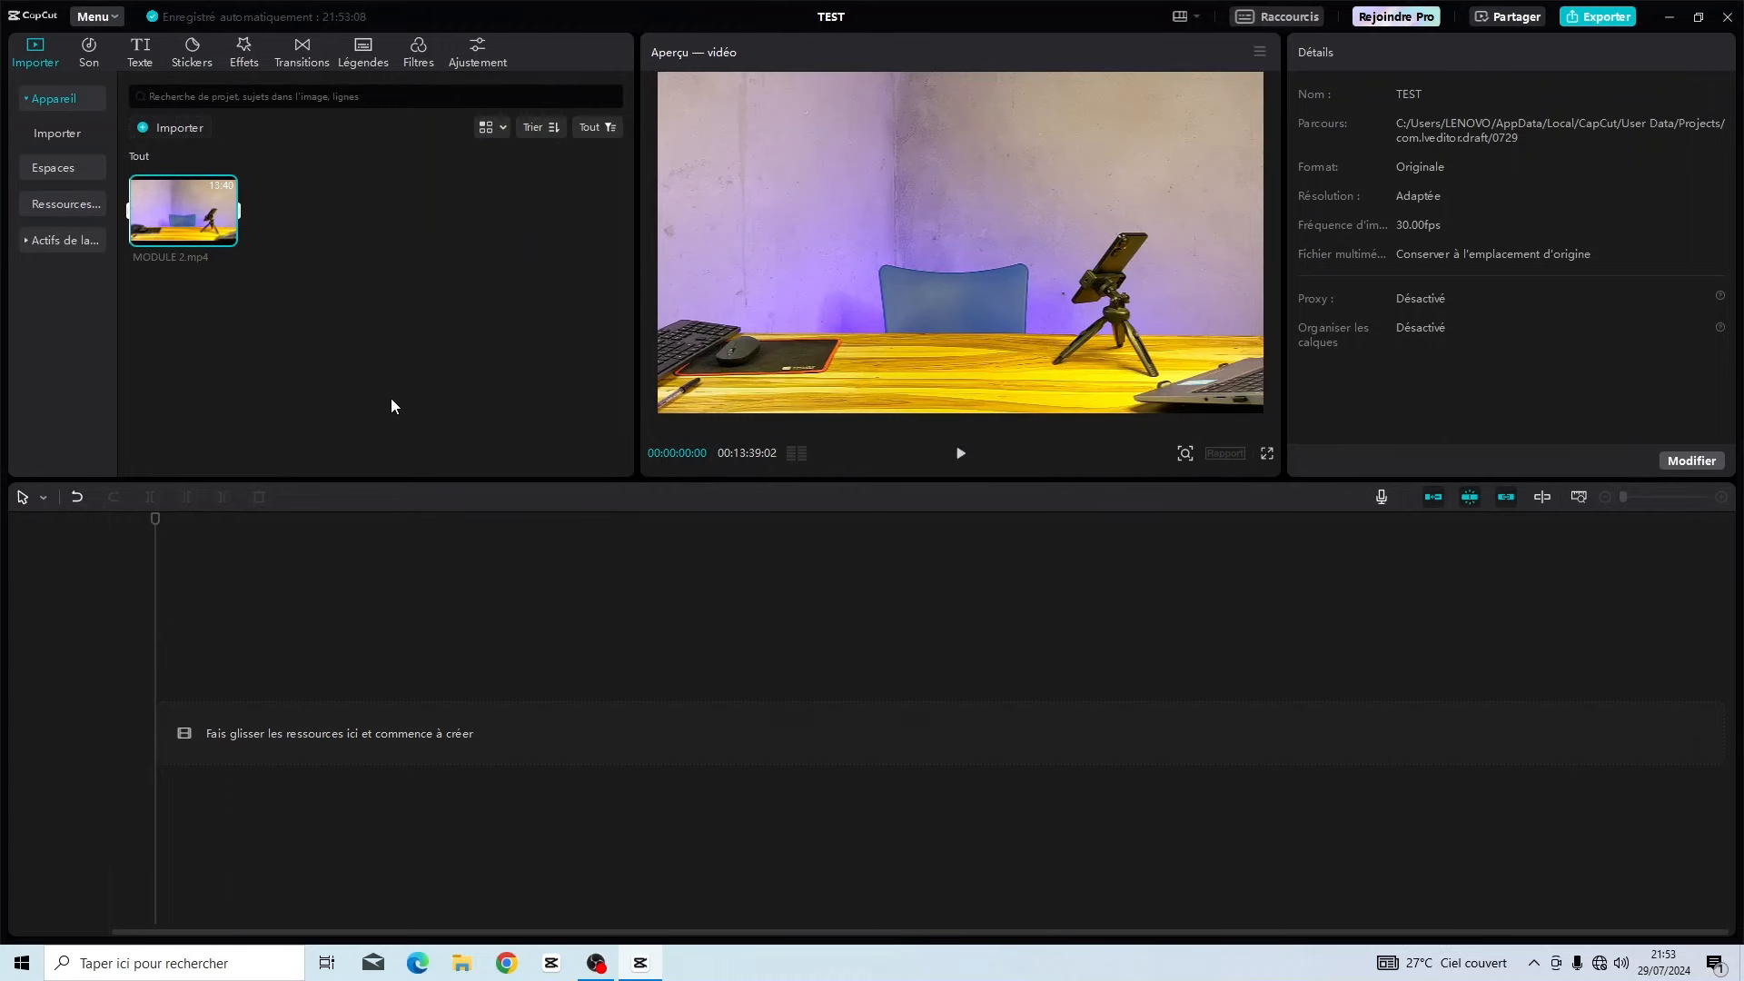
click(187, 129)
click(231, 161)
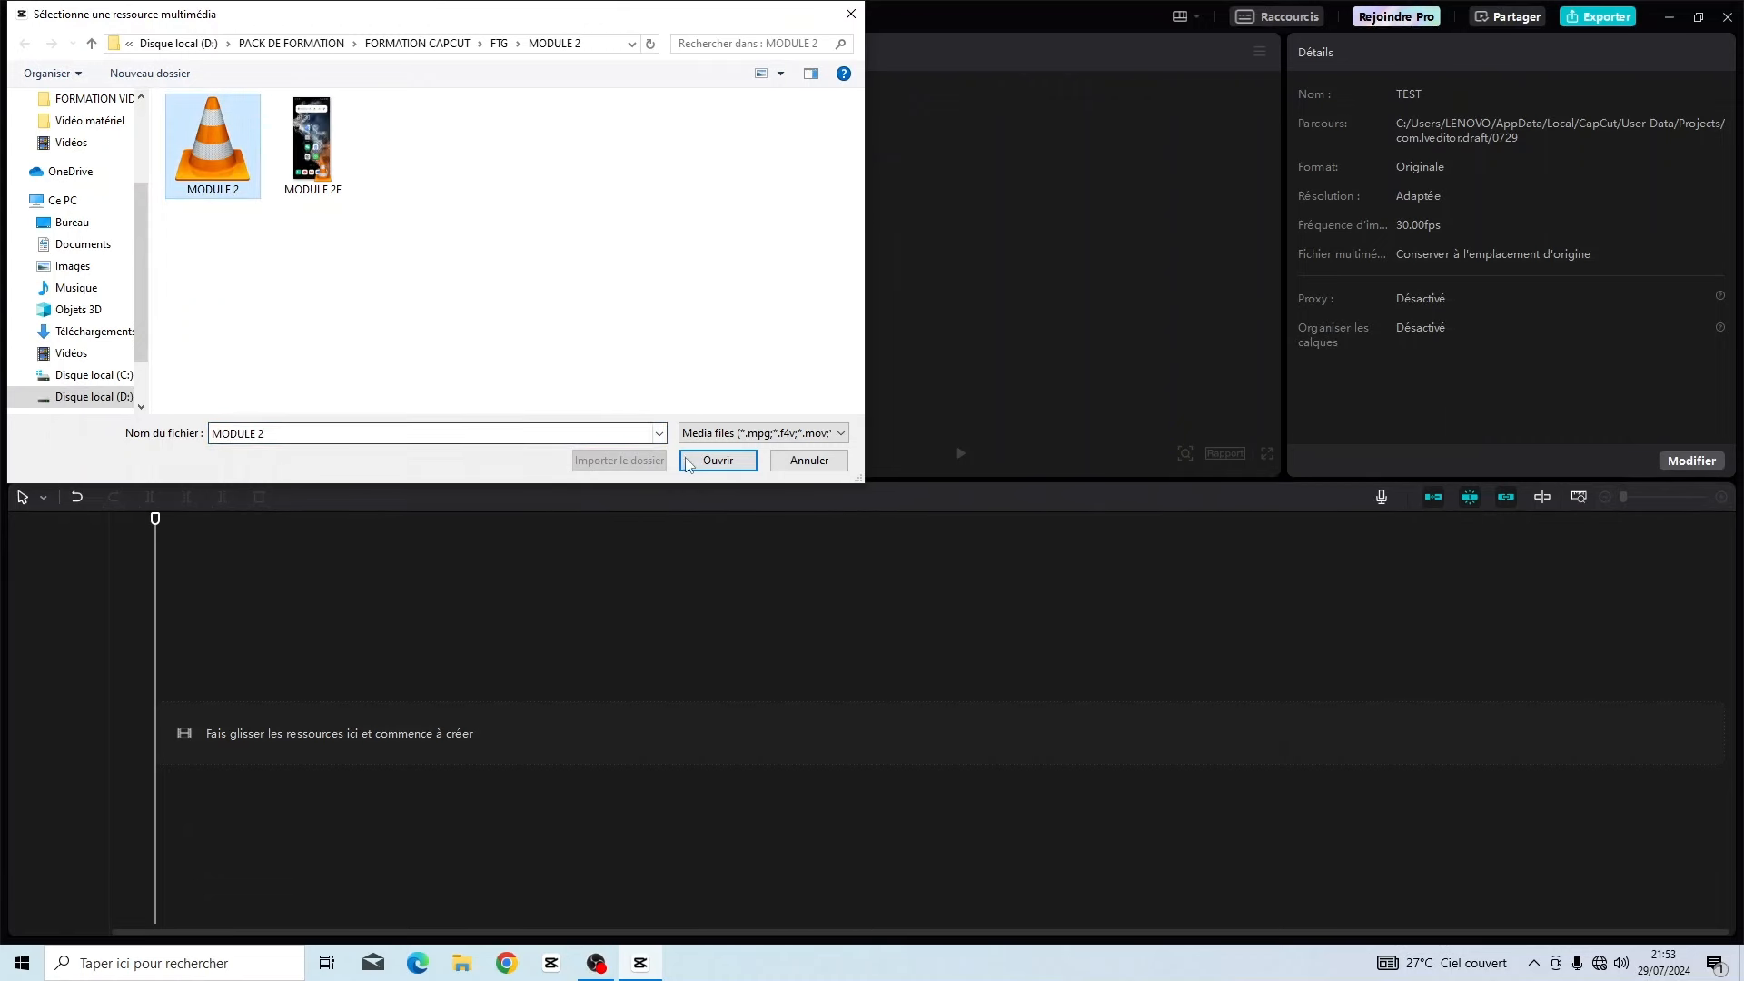
click(92, 44)
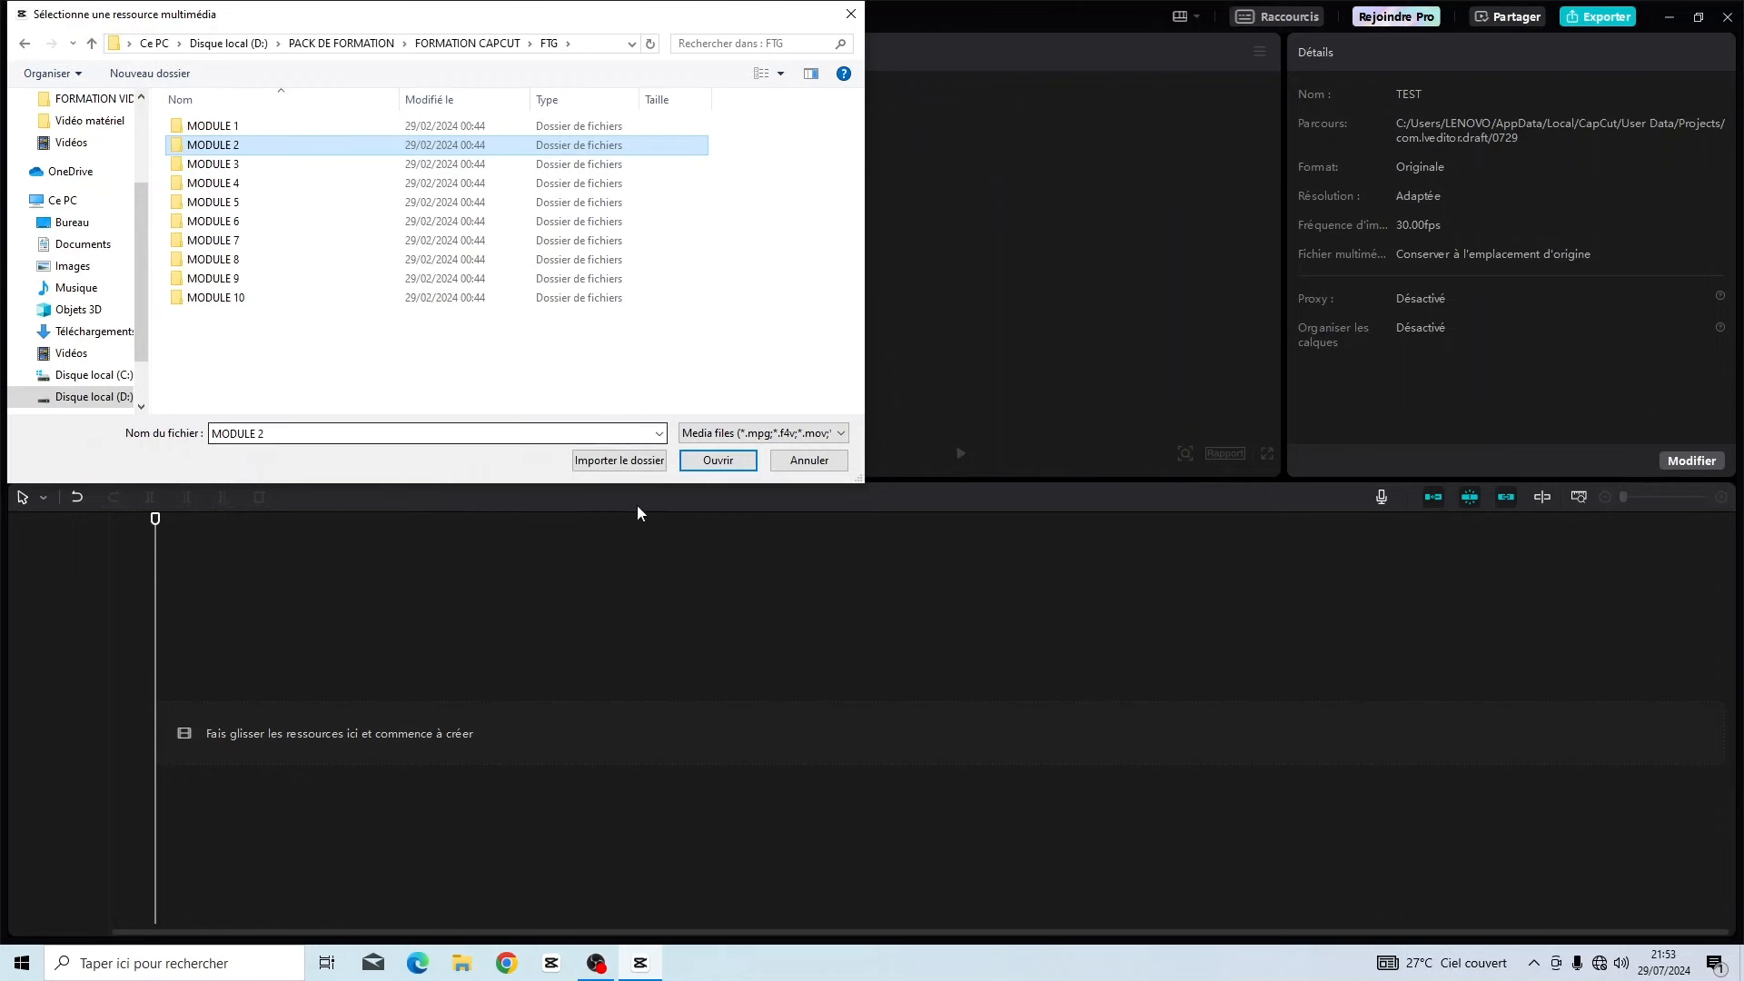
click(683, 461)
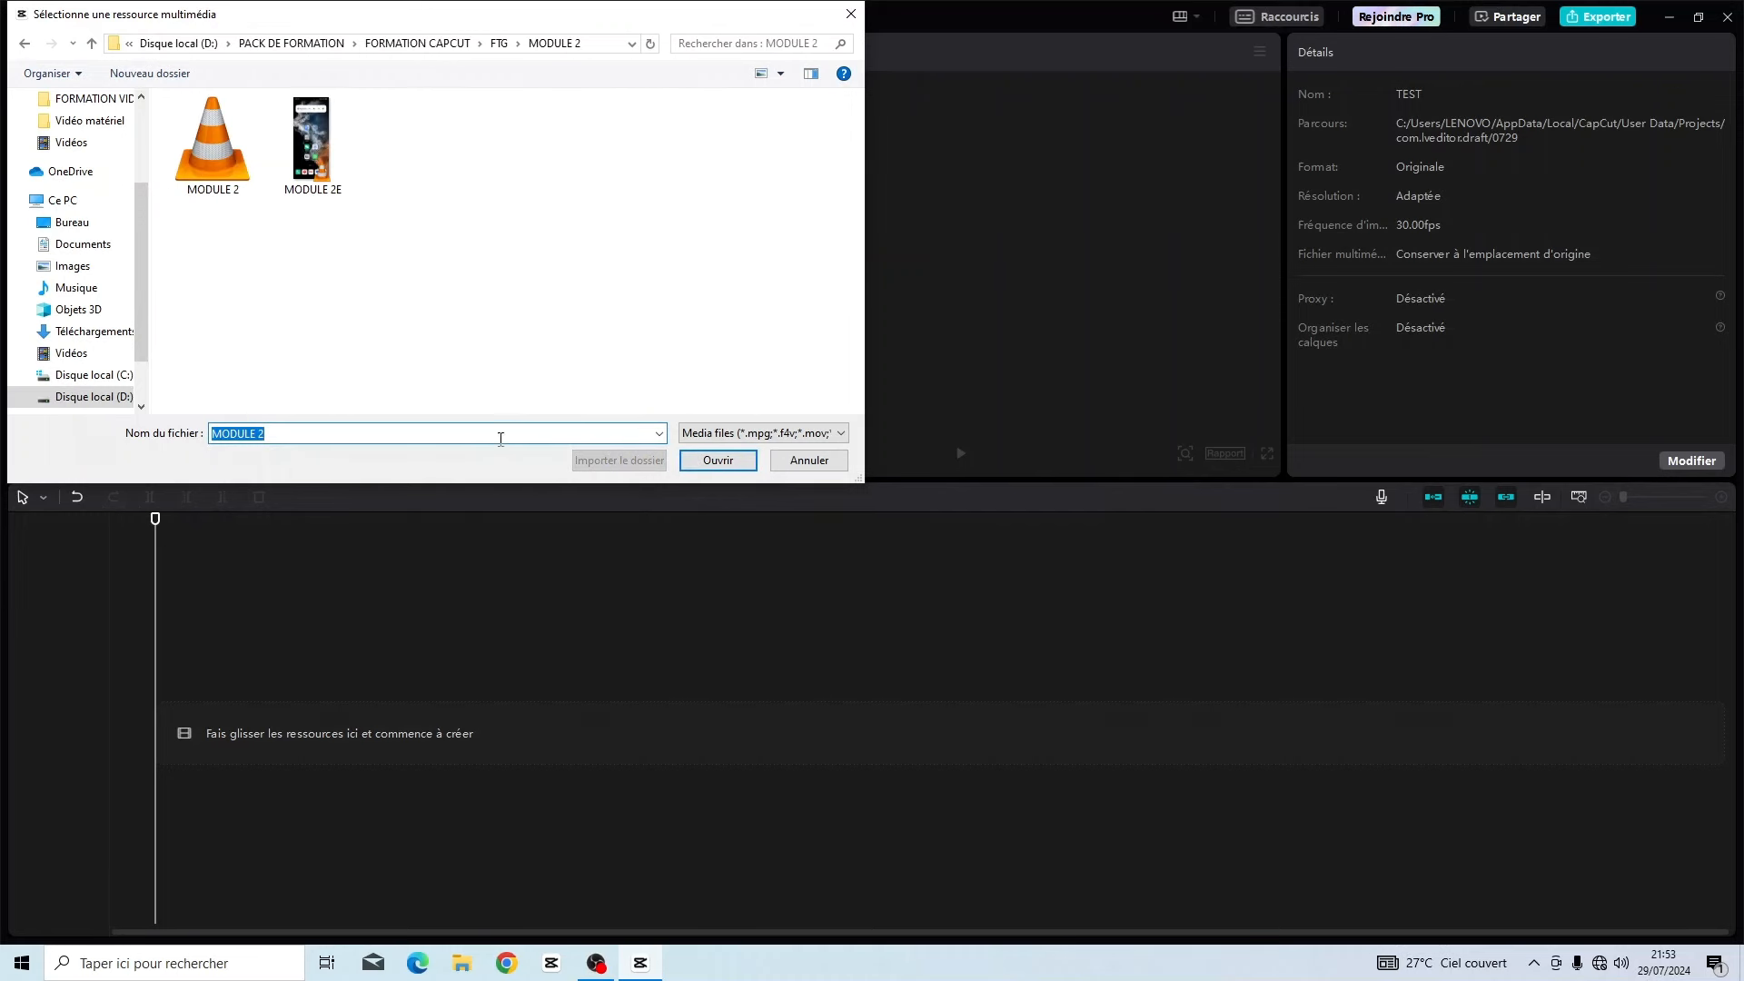
click(717, 460)
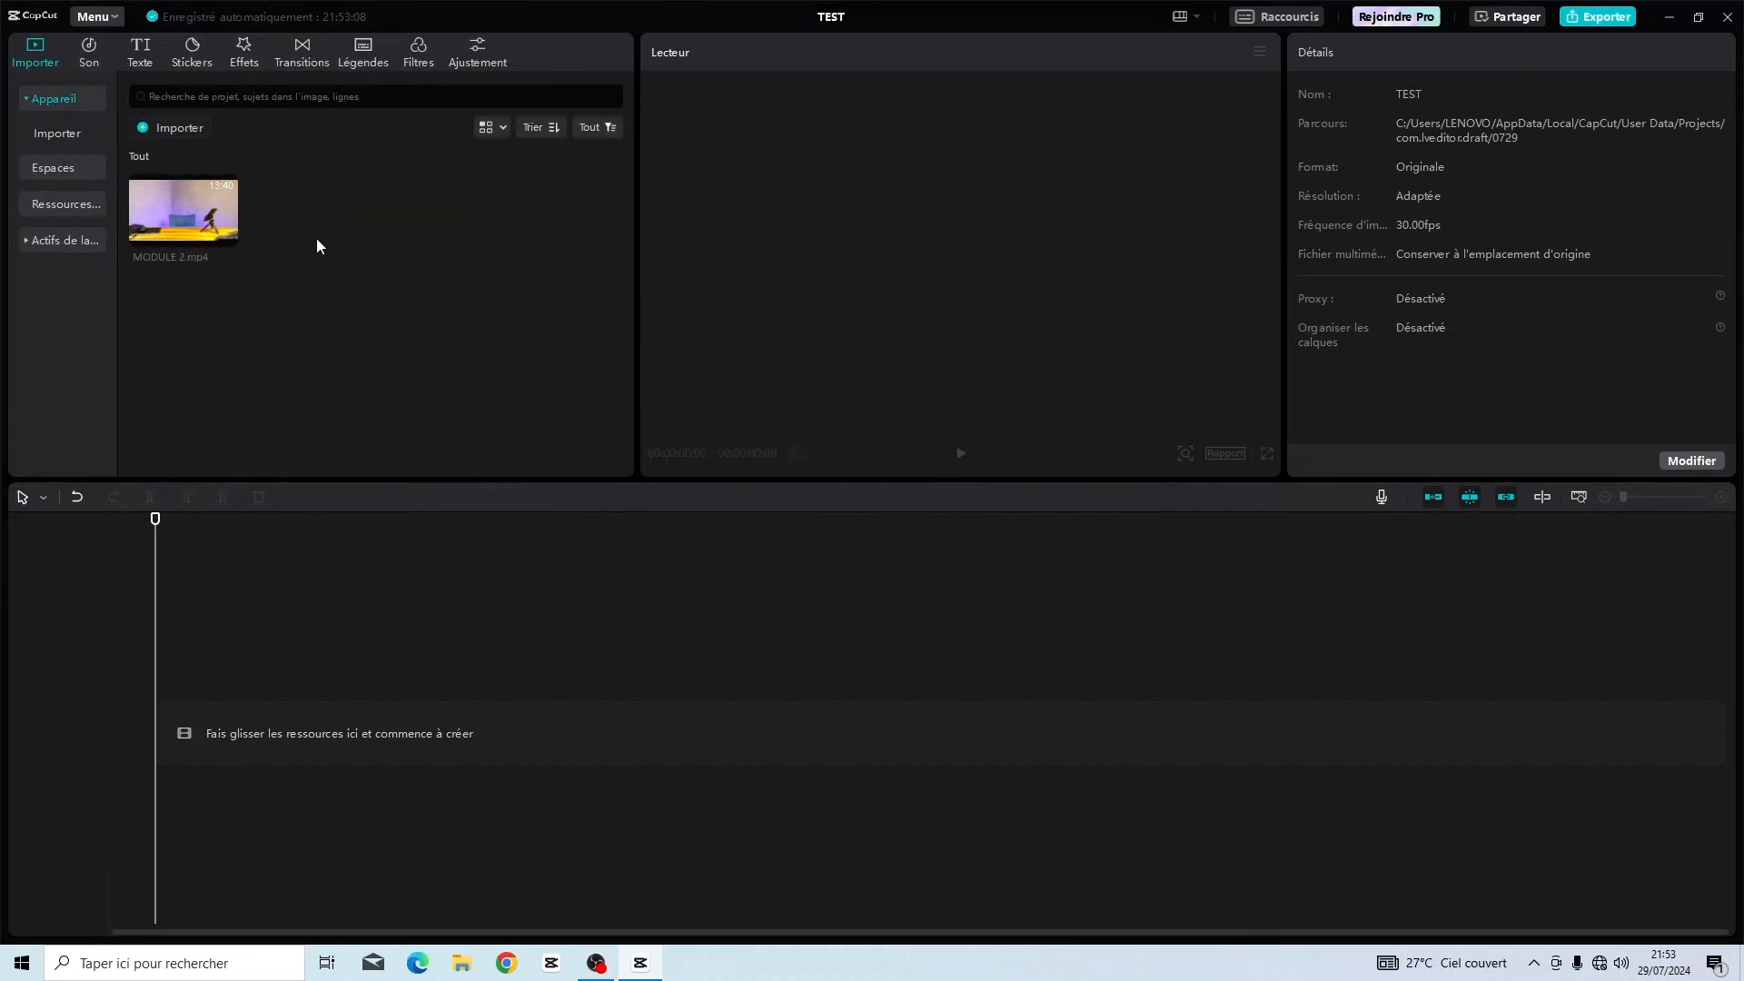
Preview the imported MODULE 2.mp4 clip in the player, then close the preview.
click(205, 198)
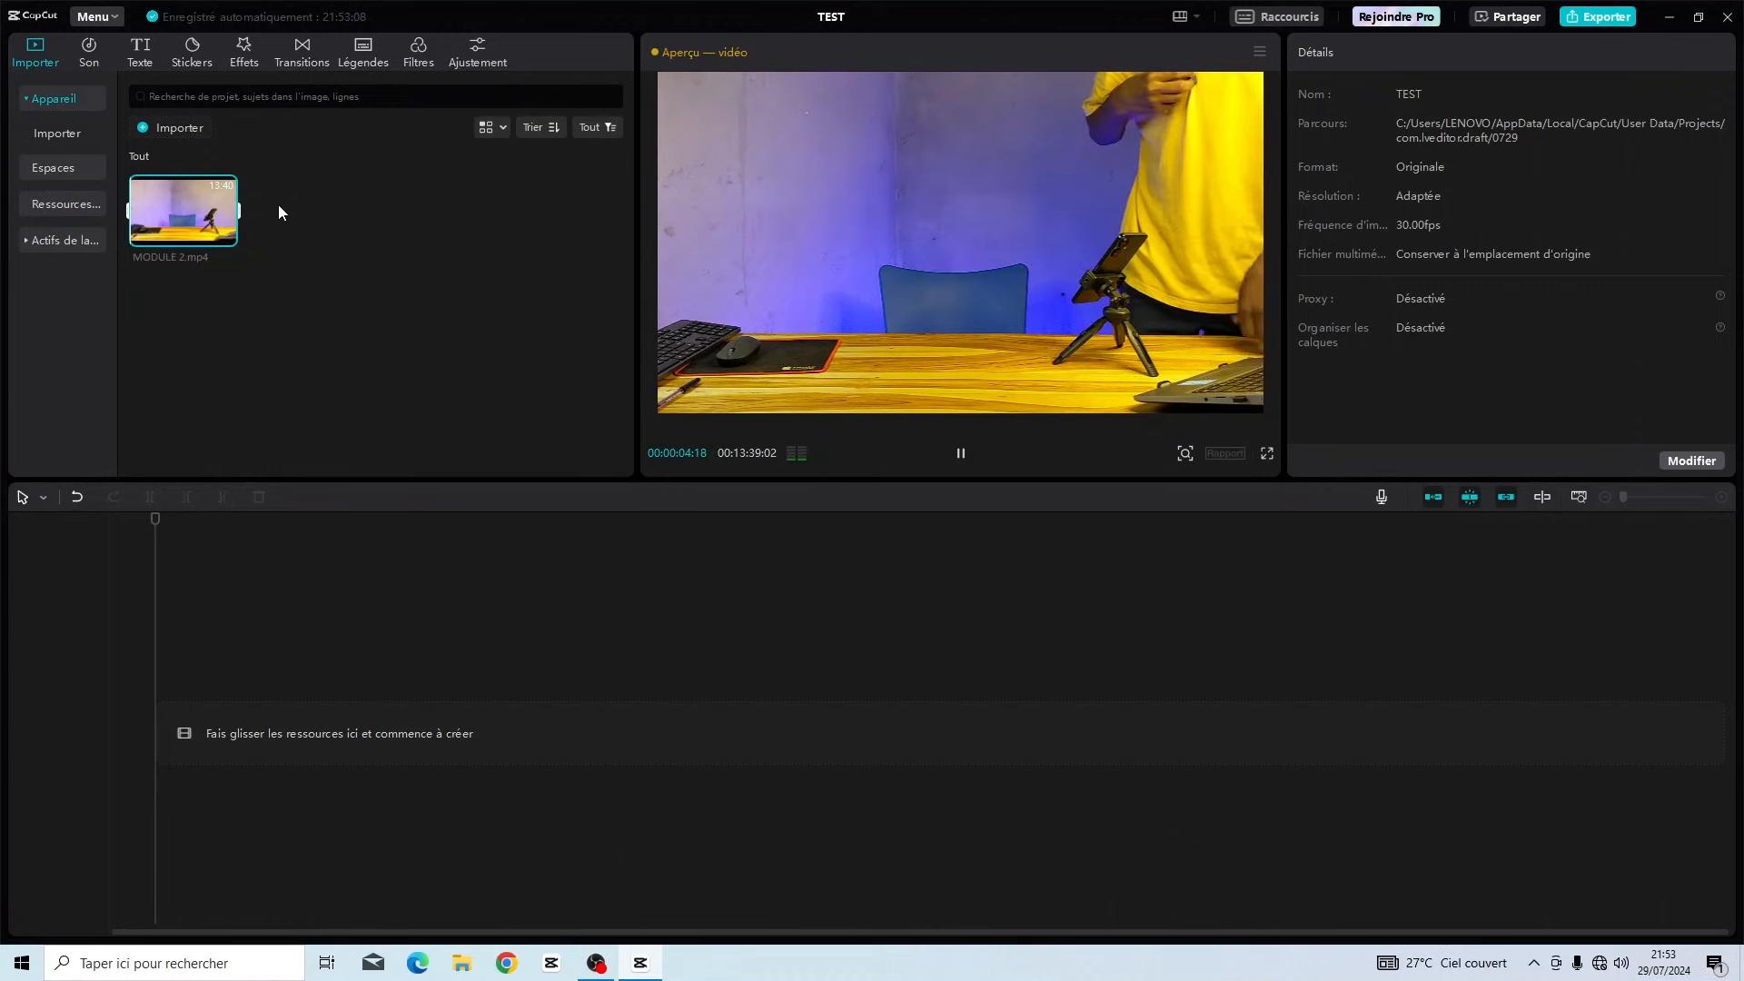
click(279, 210)
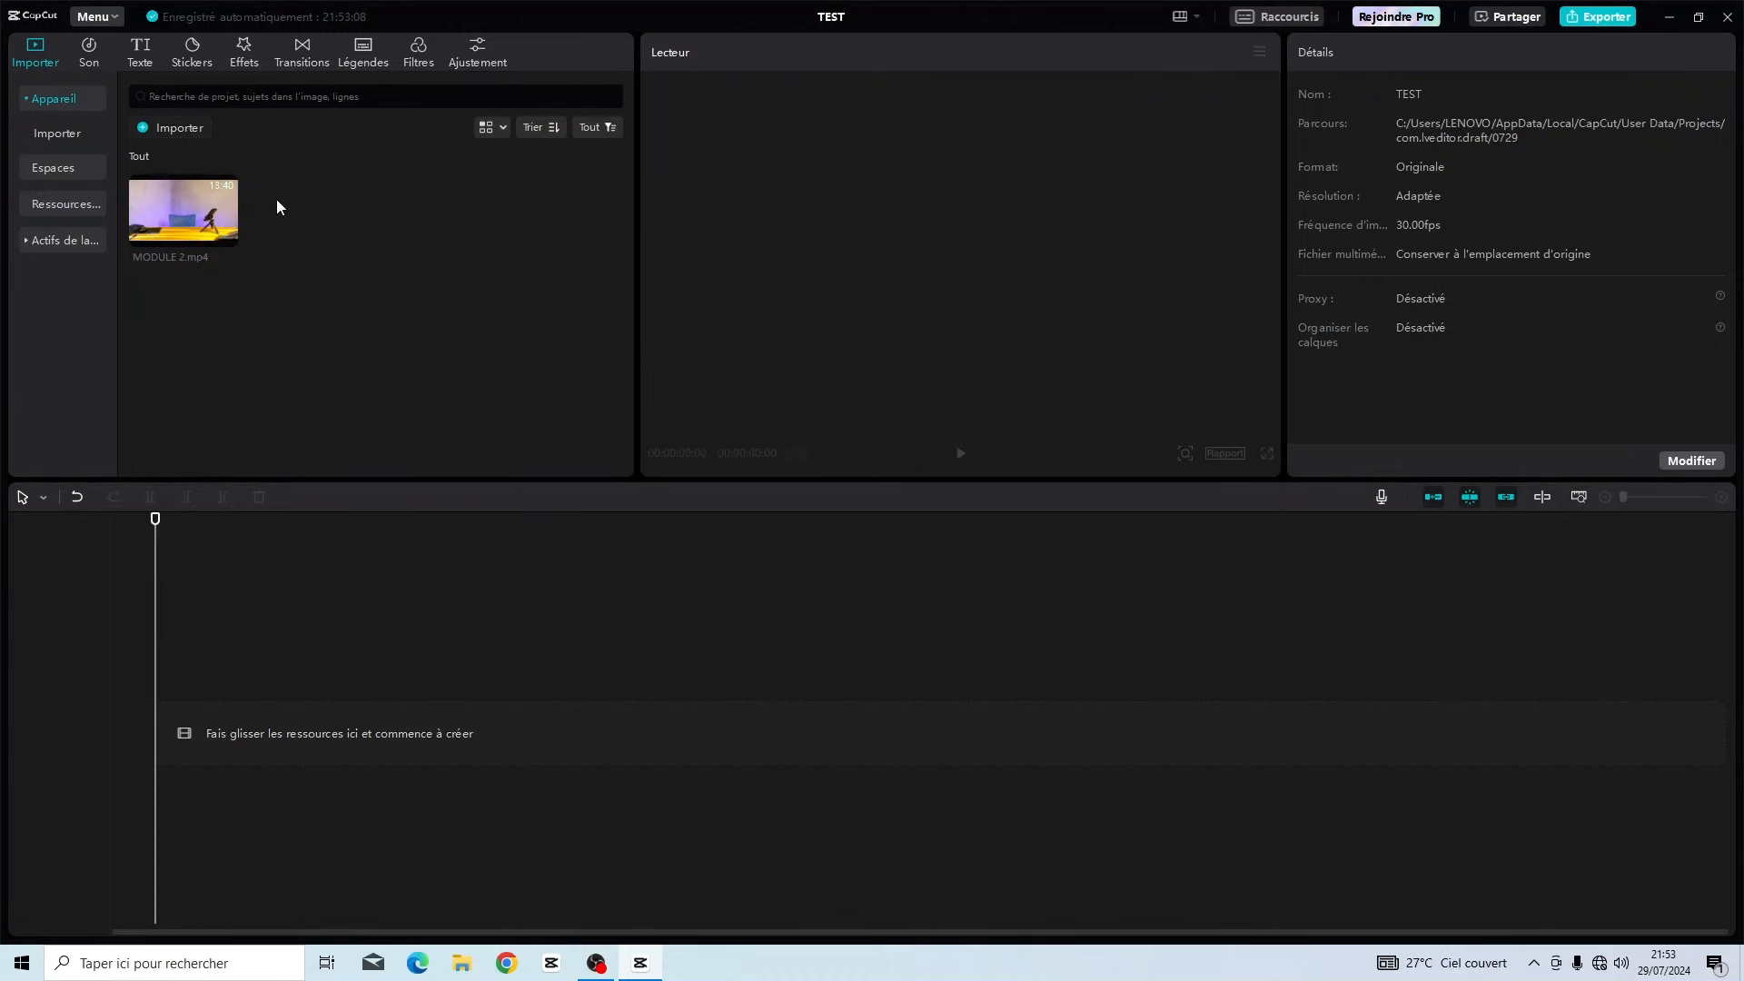
click(213, 205)
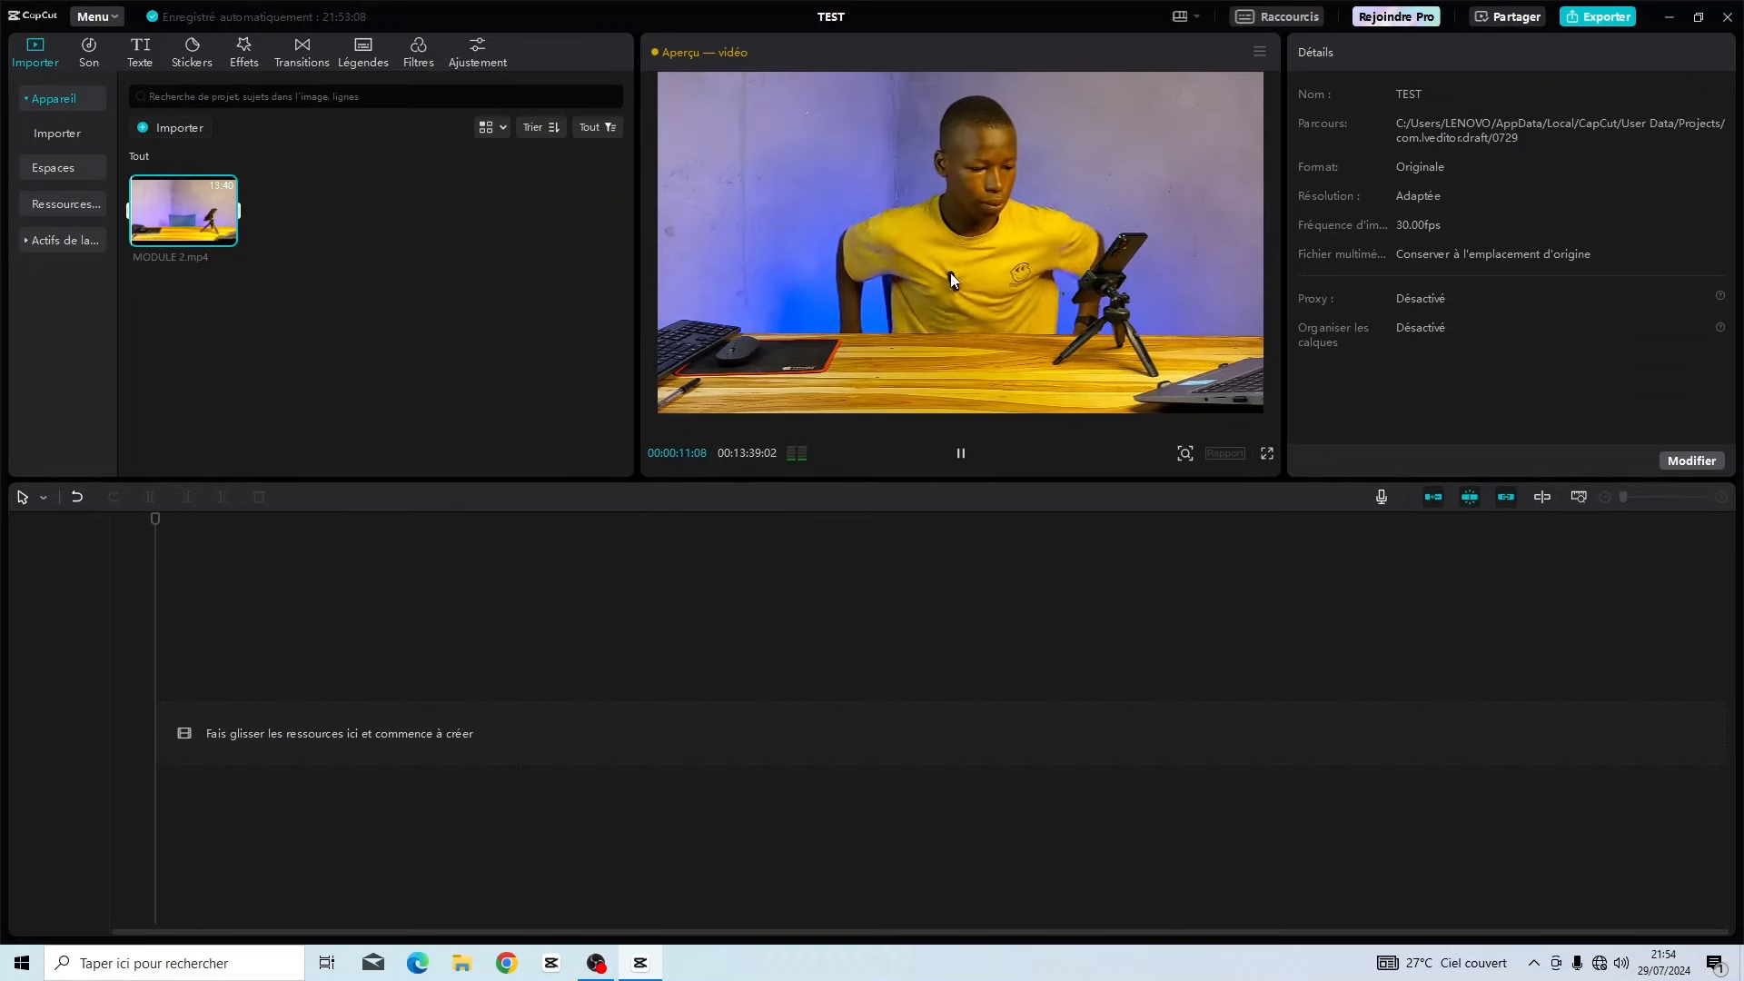
click(365, 313)
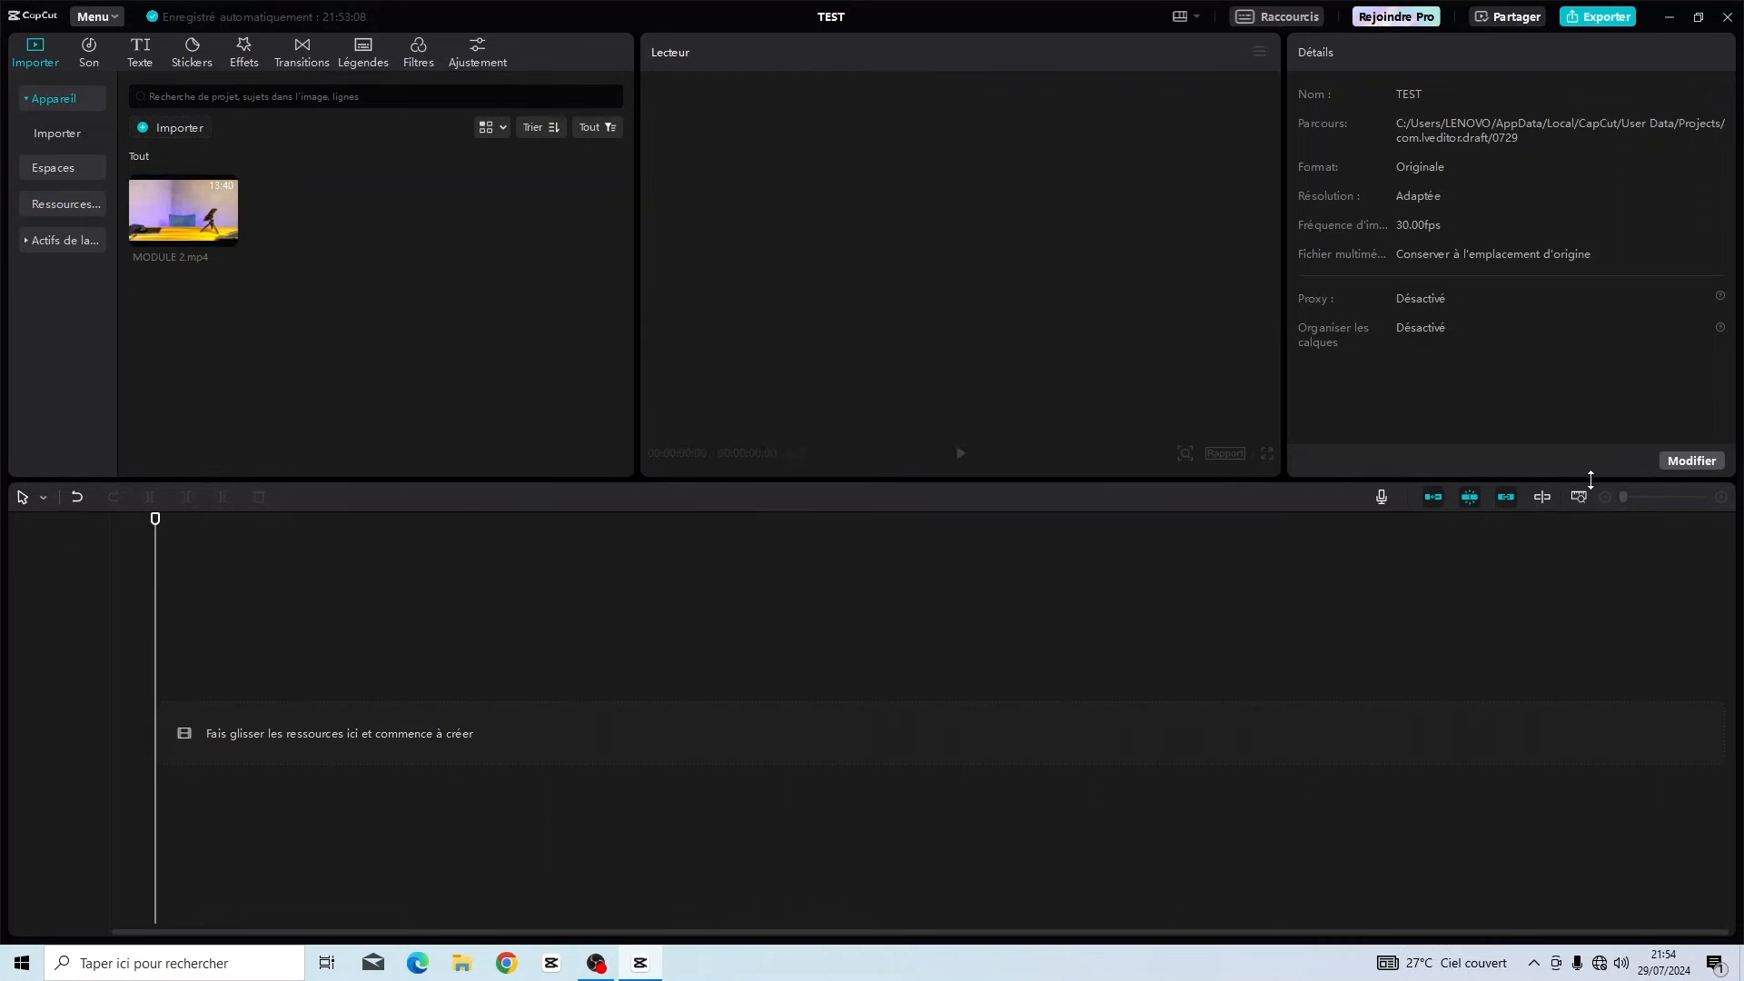
Enable the proxy in the project's performance settings with a resolution of 540P and save the settings.
click(1689, 460)
click(934, 258)
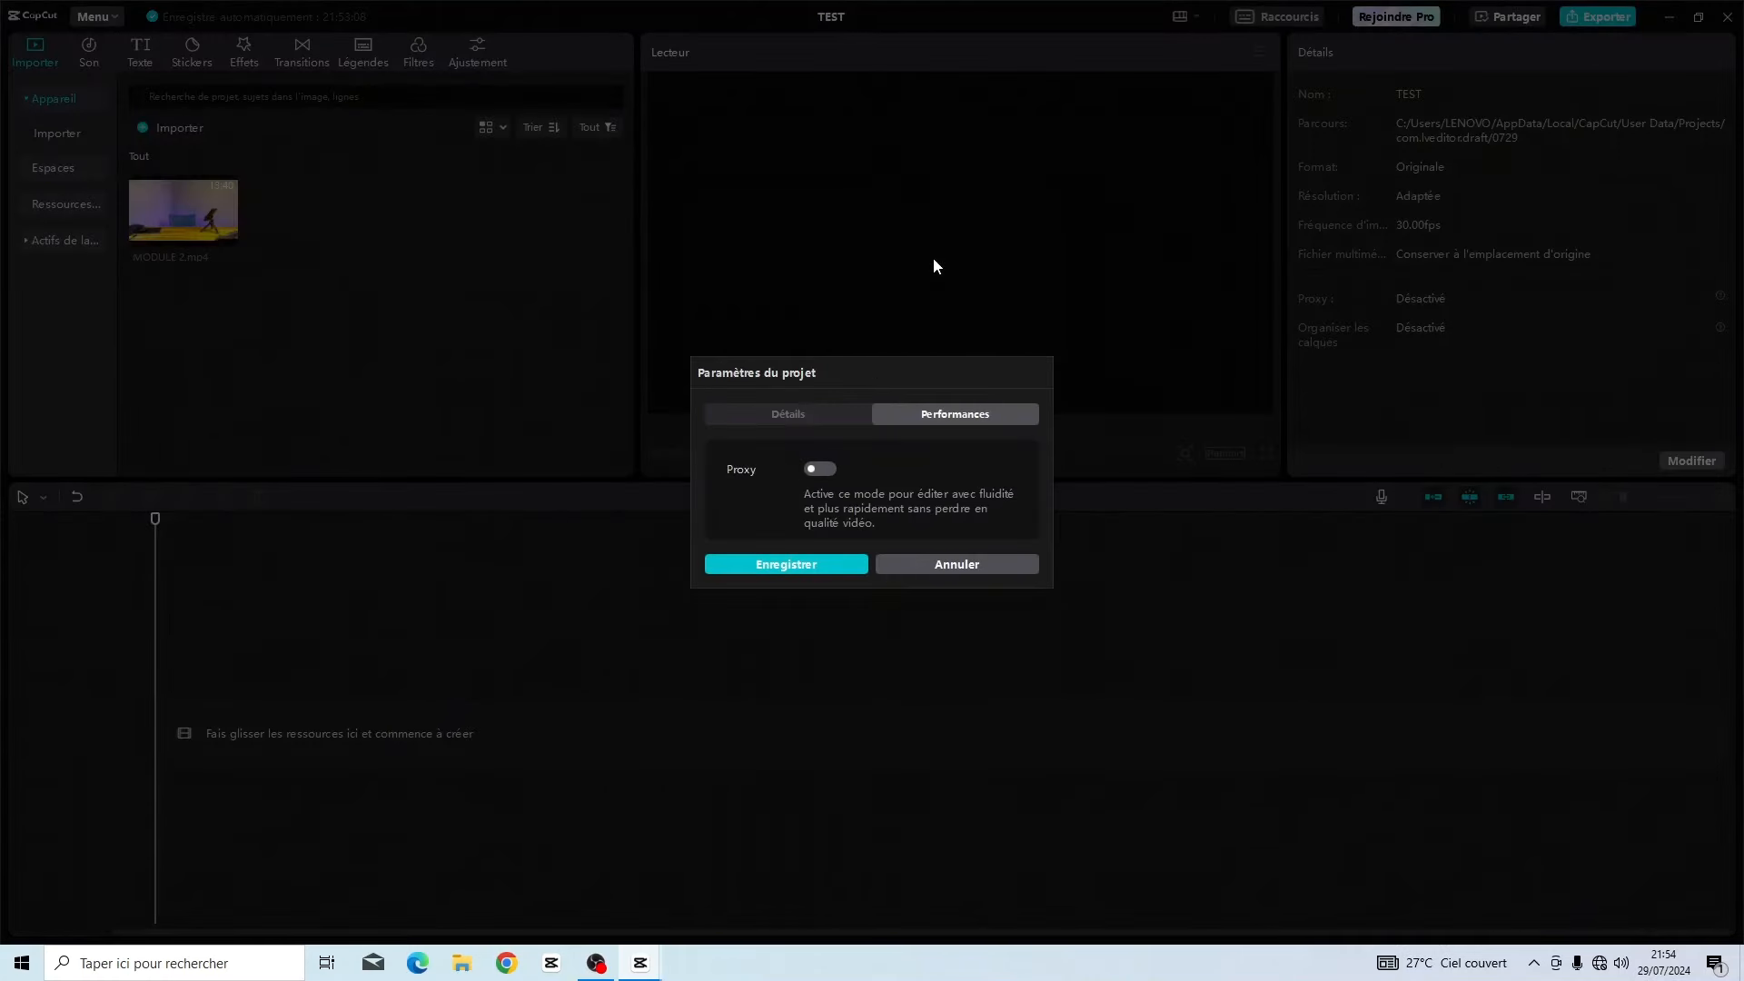
click(811, 471)
click(880, 488)
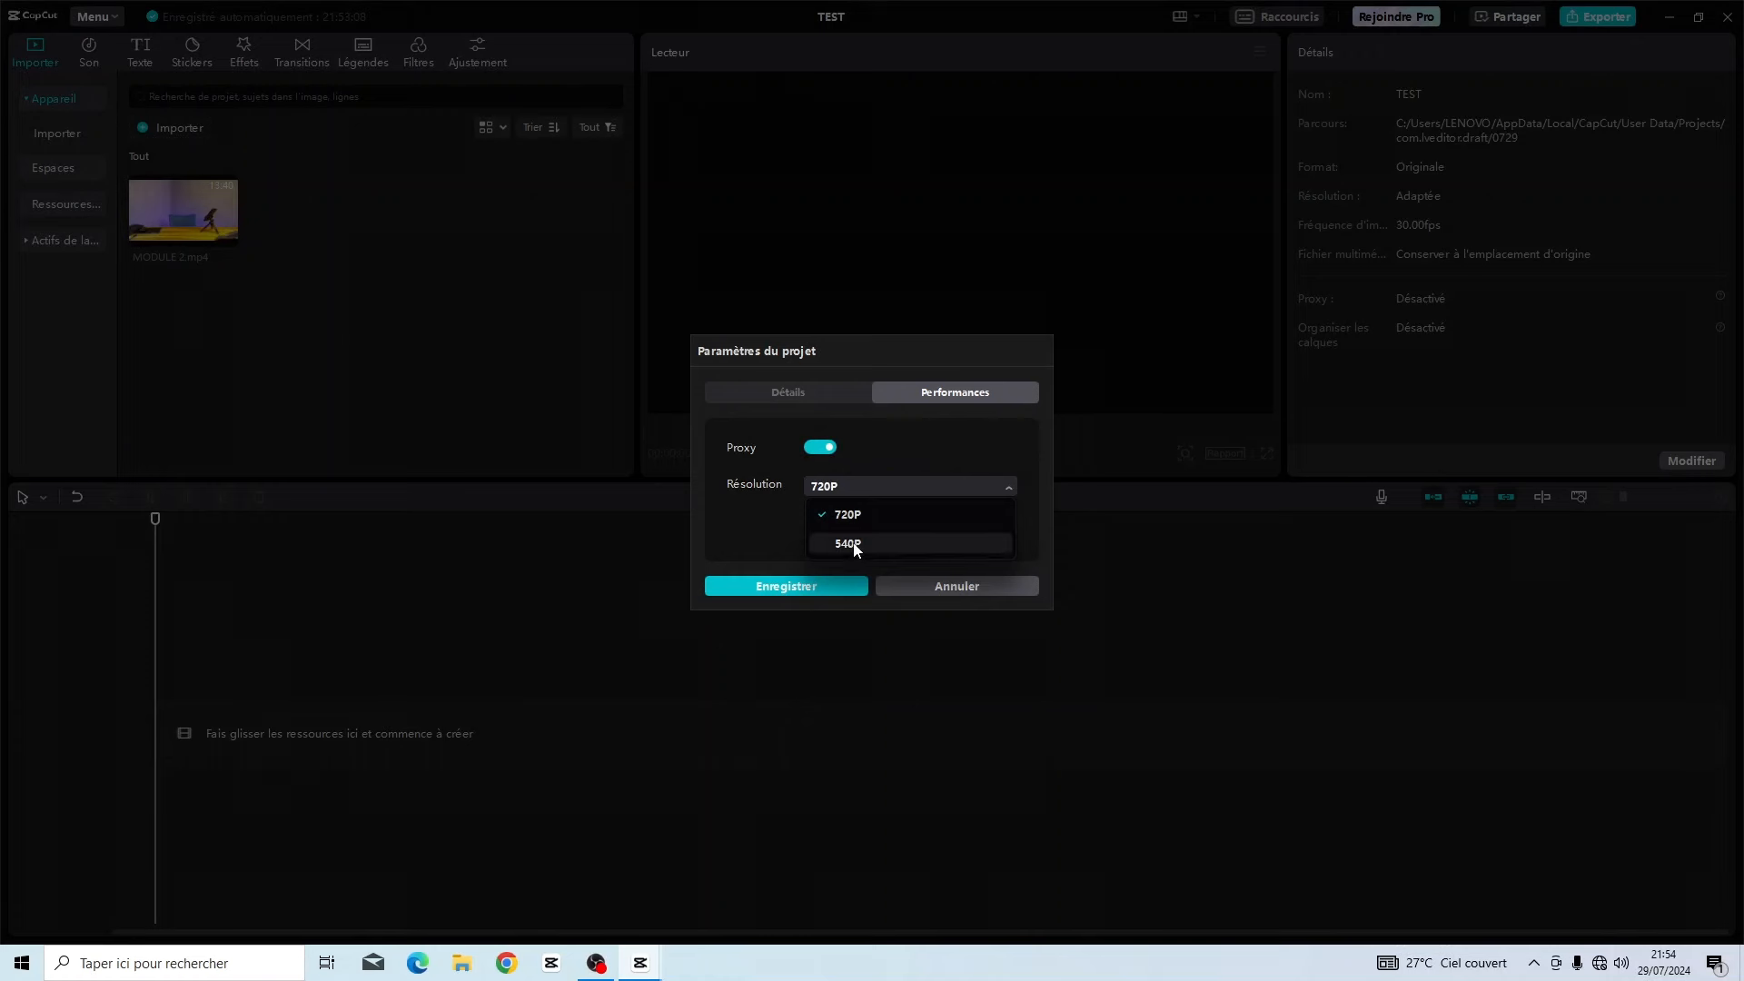
click(870, 543)
click(846, 491)
click(839, 499)
click(836, 486)
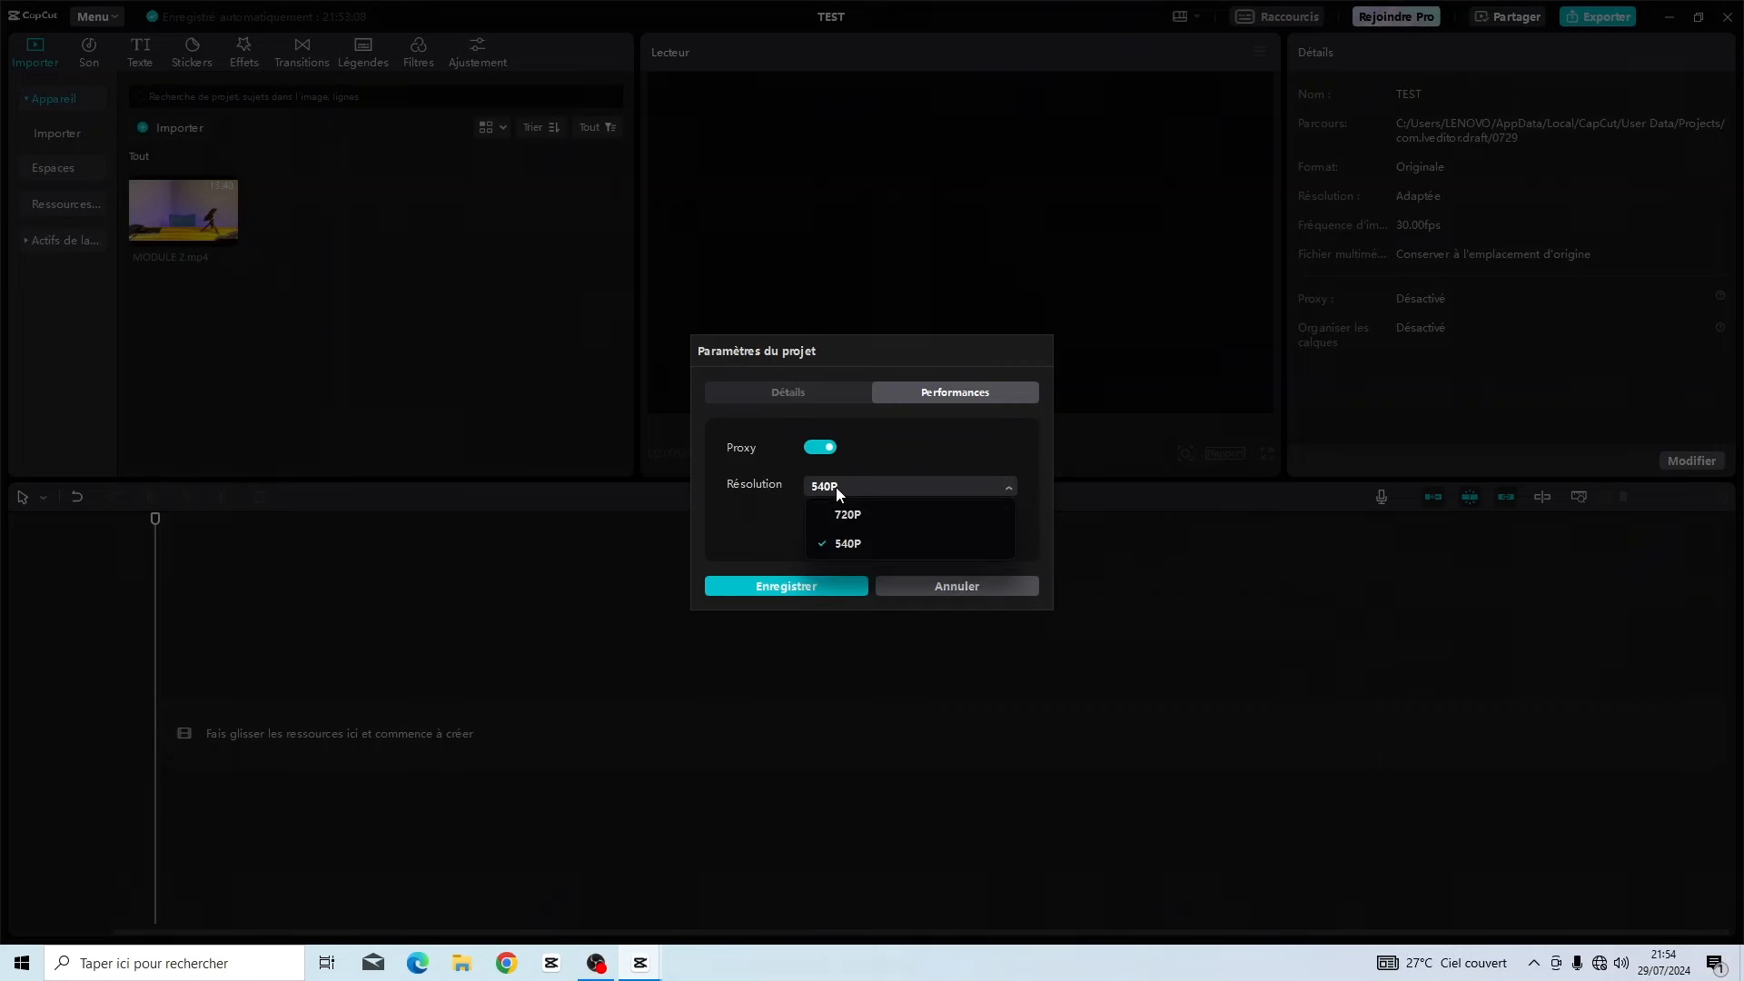
click(758, 537)
click(796, 589)
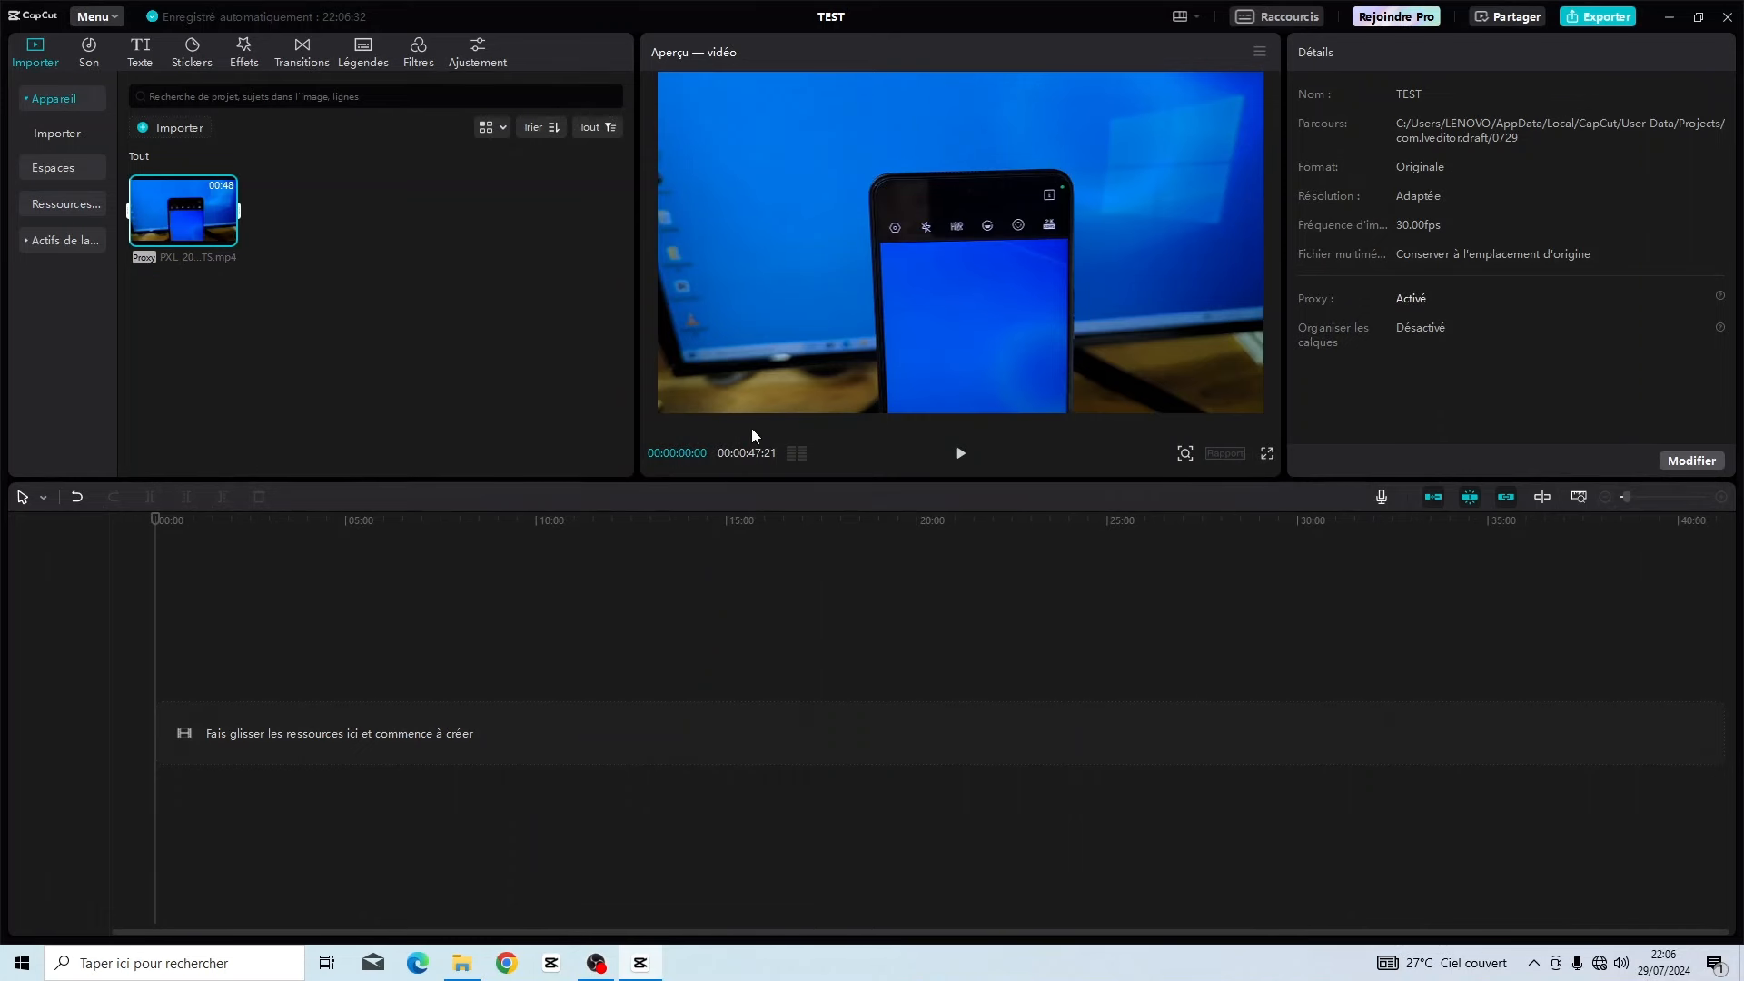
Play the imported PXL phone clip in the preview, including in full screen, then close the preview.
click(960, 454)
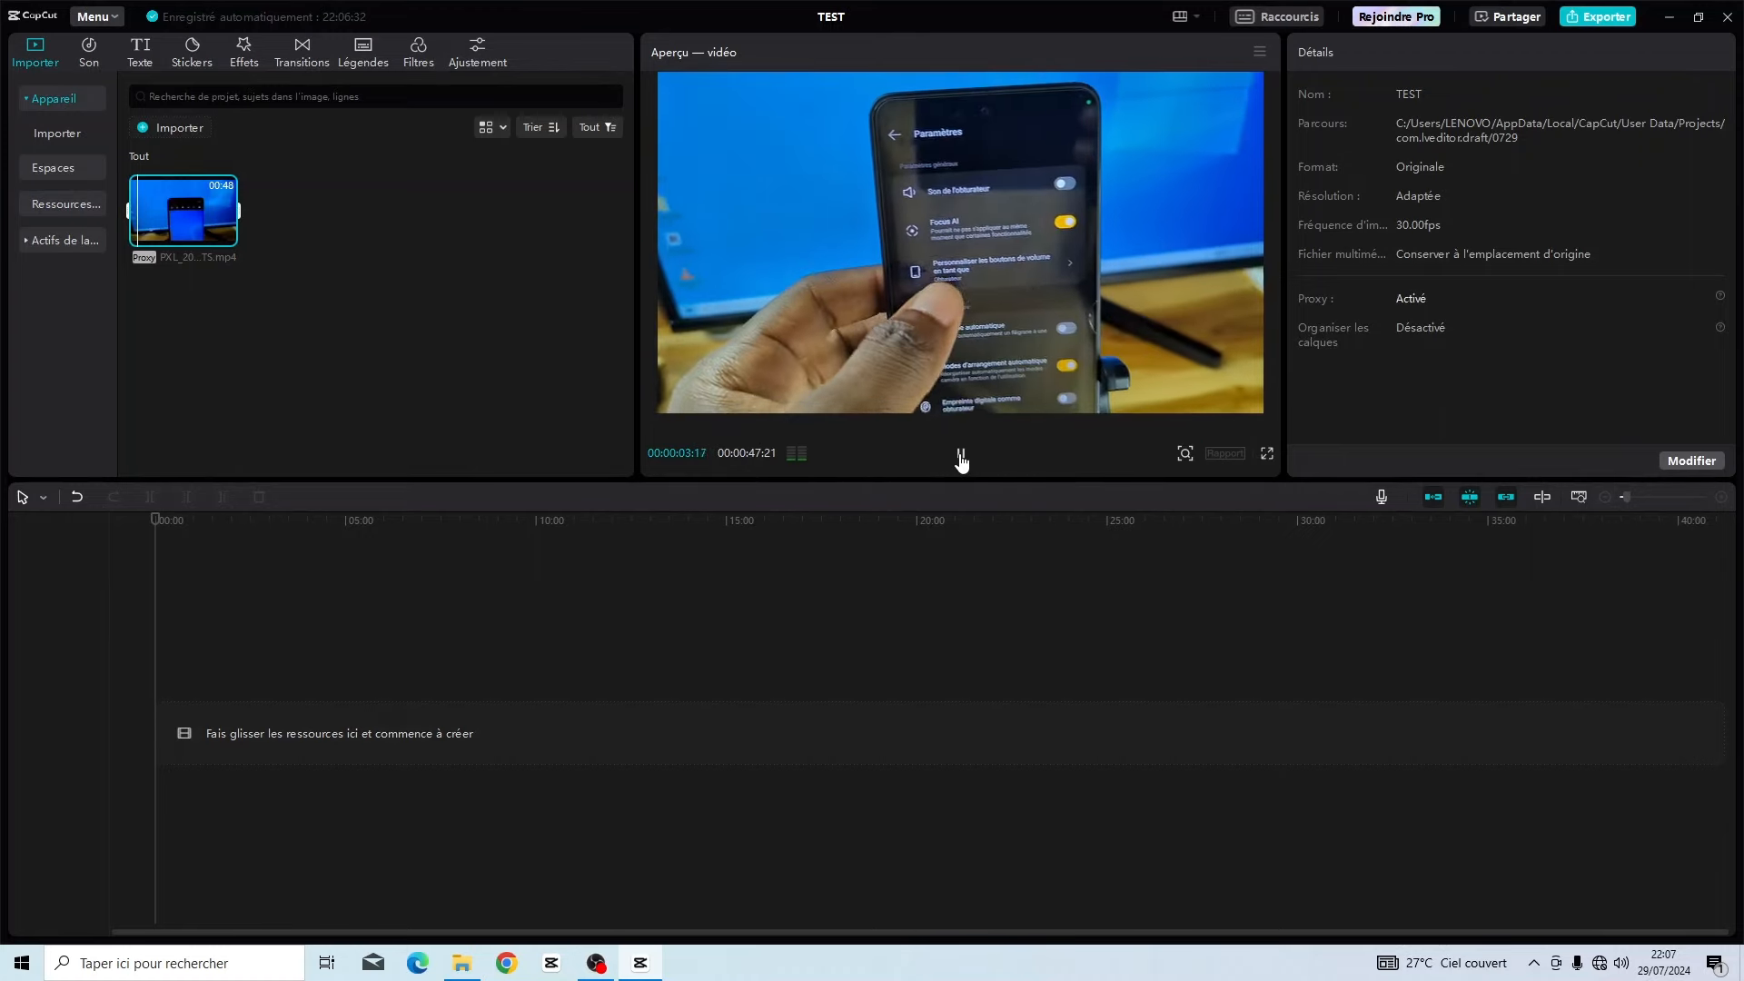
click(1266, 453)
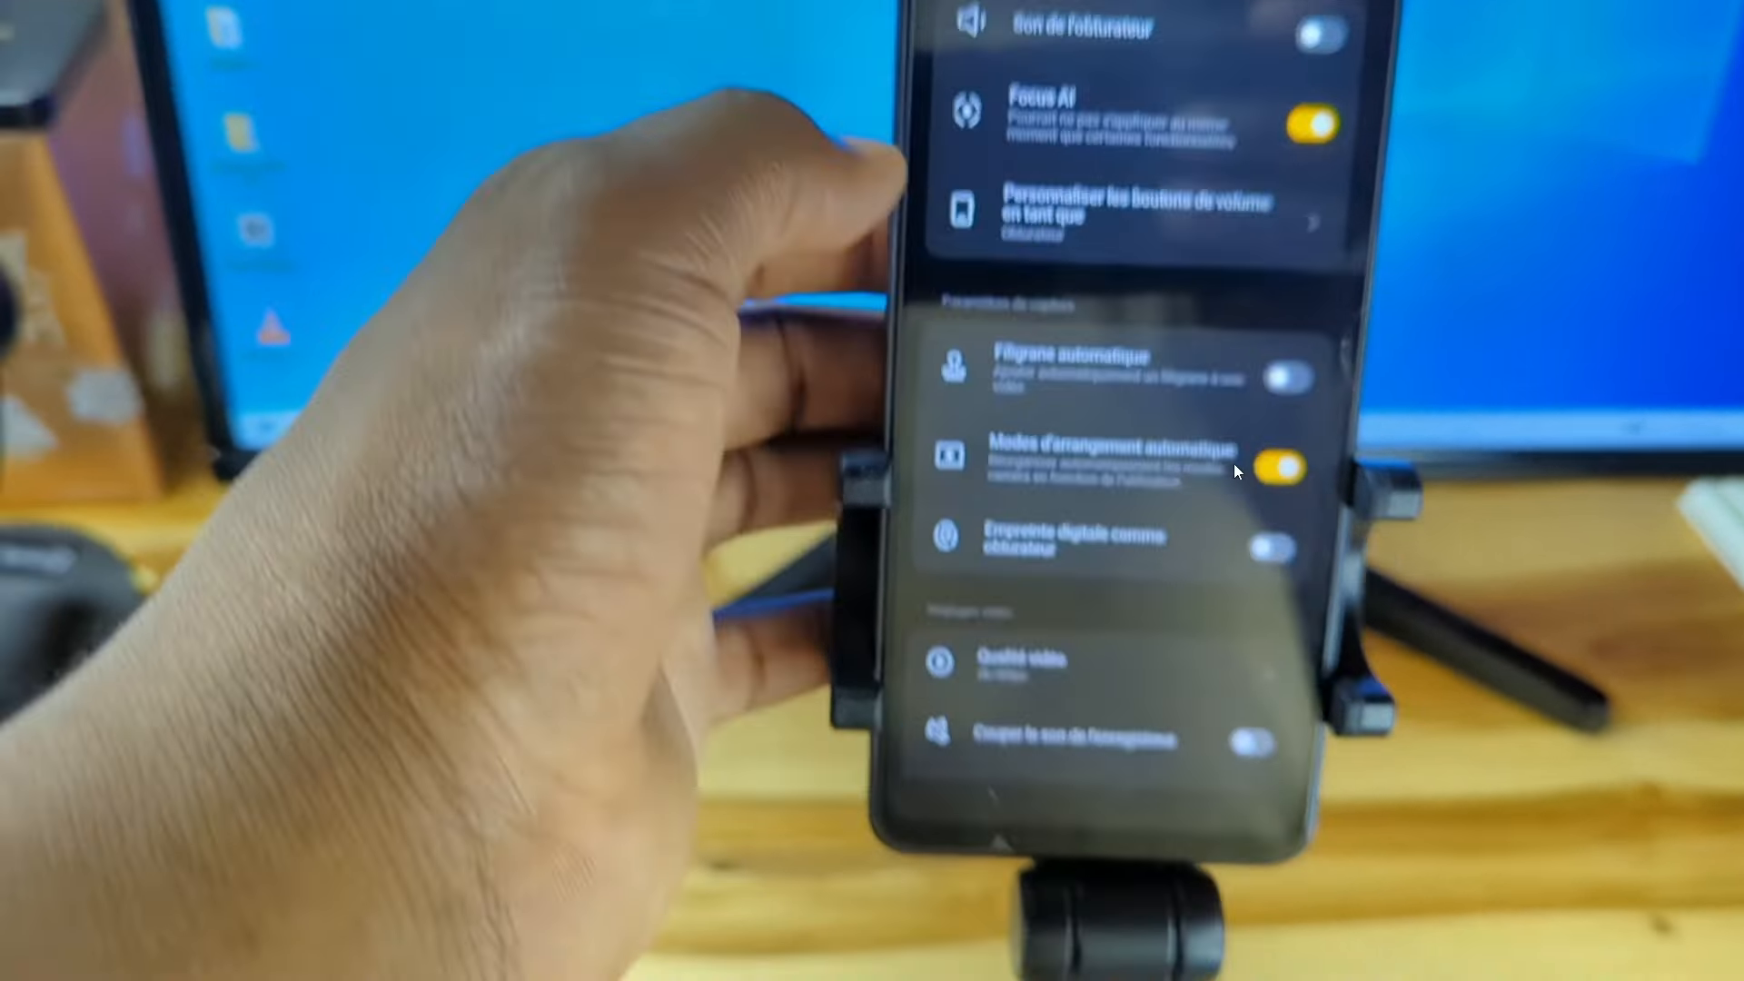
key(Escape)
click(242, 318)
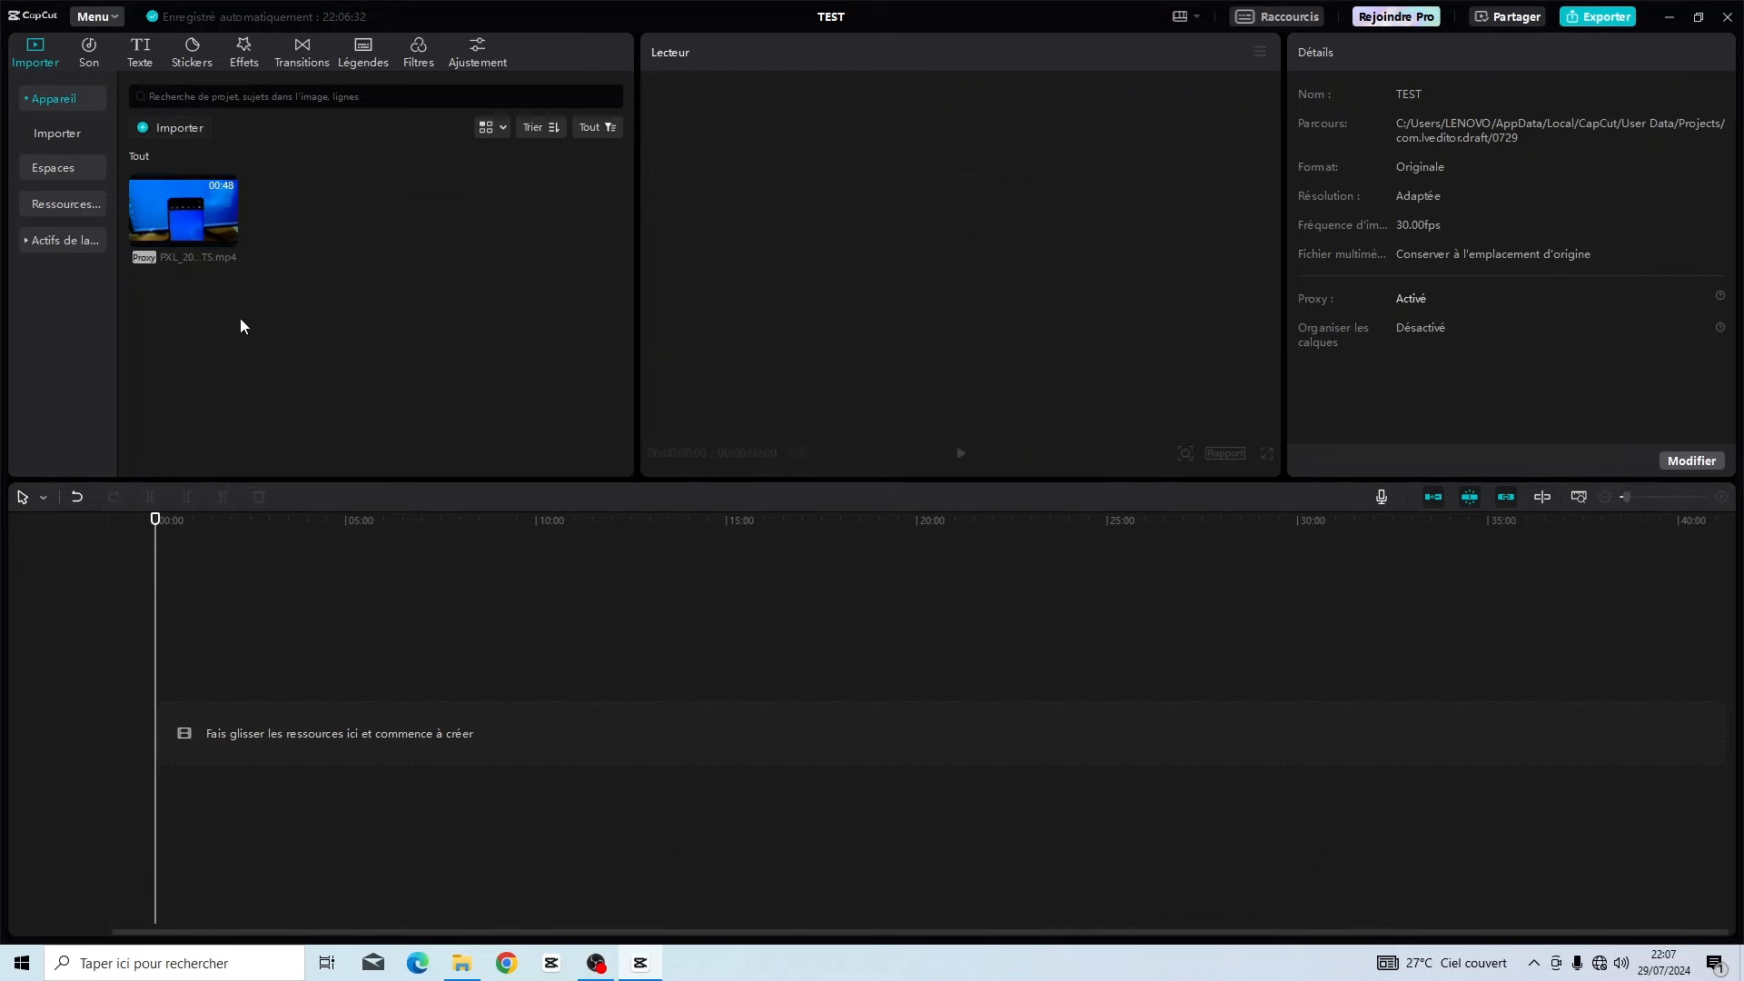
Add the PXL phone clip from the media library to the start of the empty timeline.
click(185, 215)
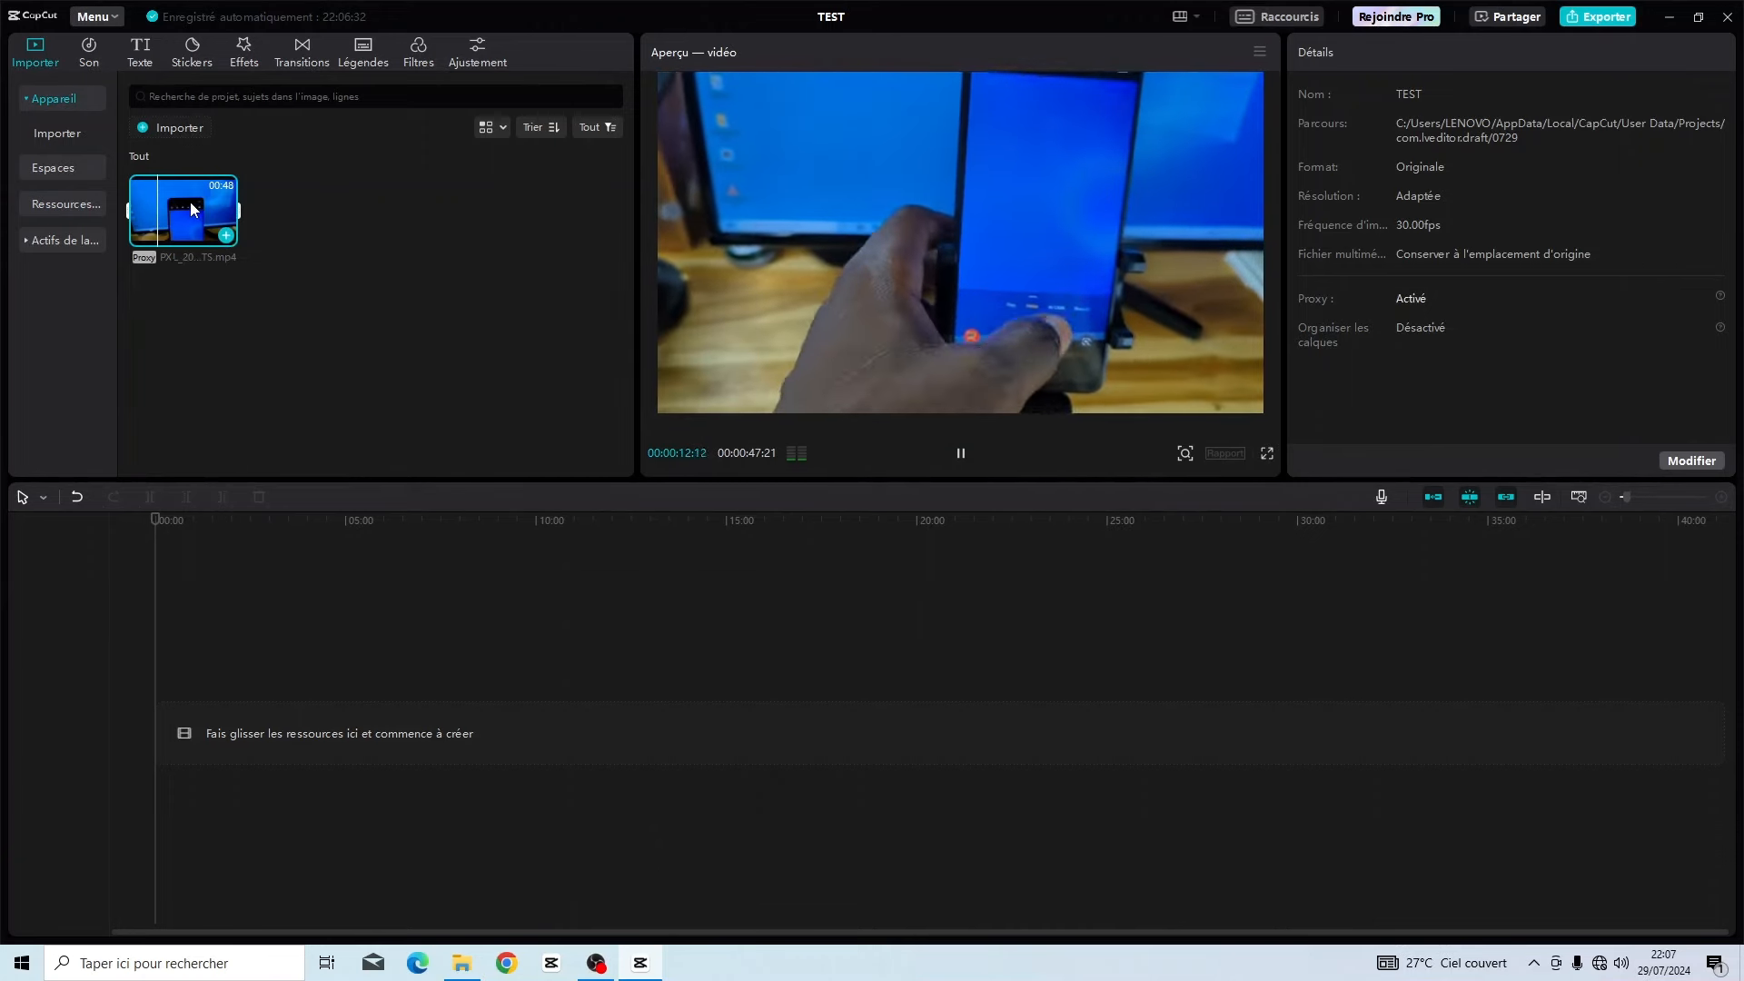
drag(188, 214, 177, 734)
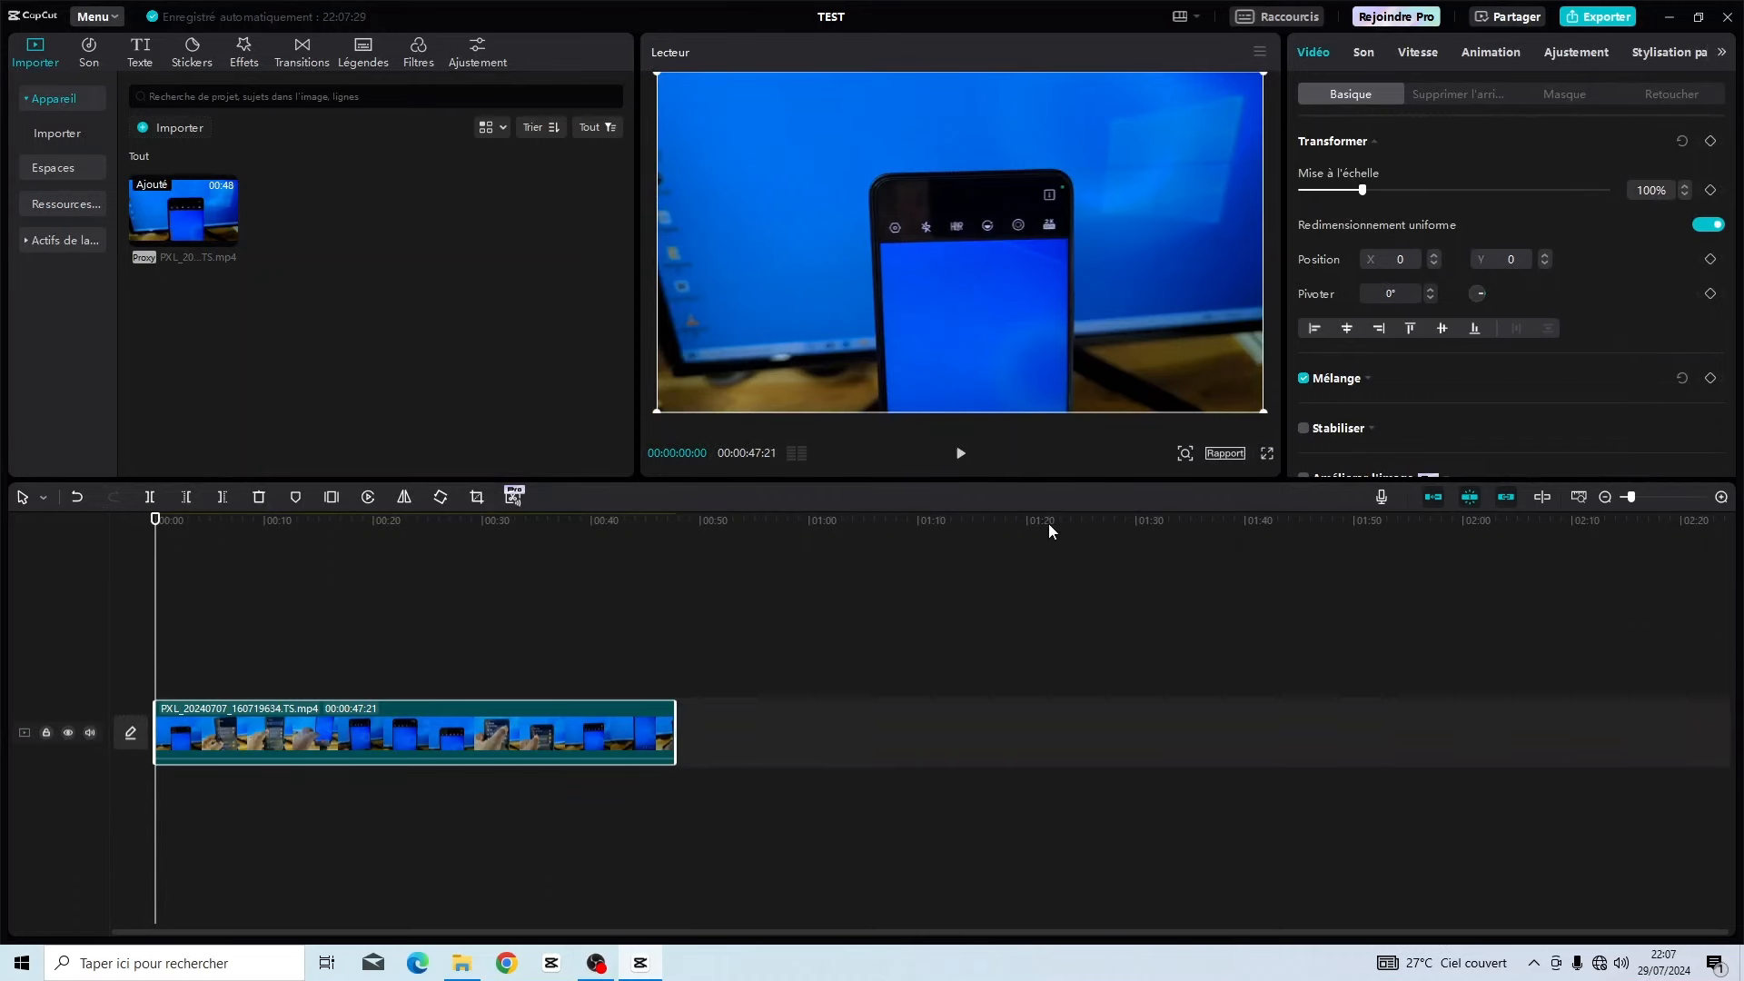
Review the timeline clip from its beginning, playing and pausing it at several points up to about 25 seconds.
click(958, 457)
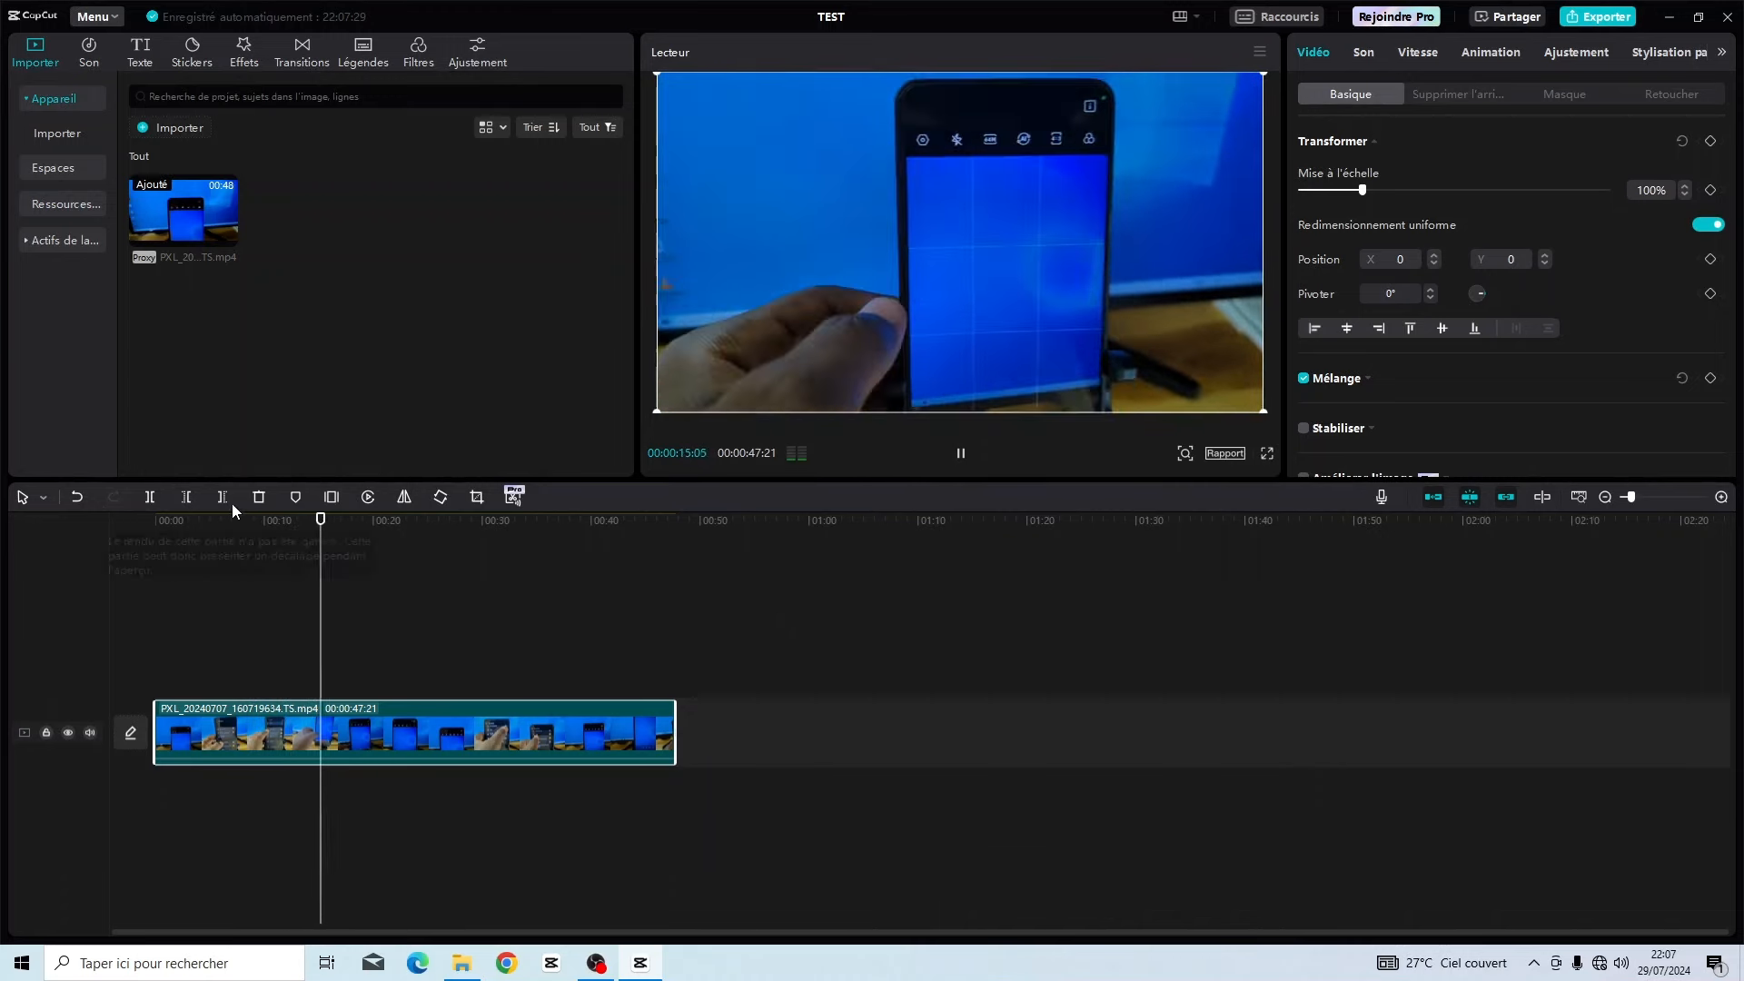
click(152, 524)
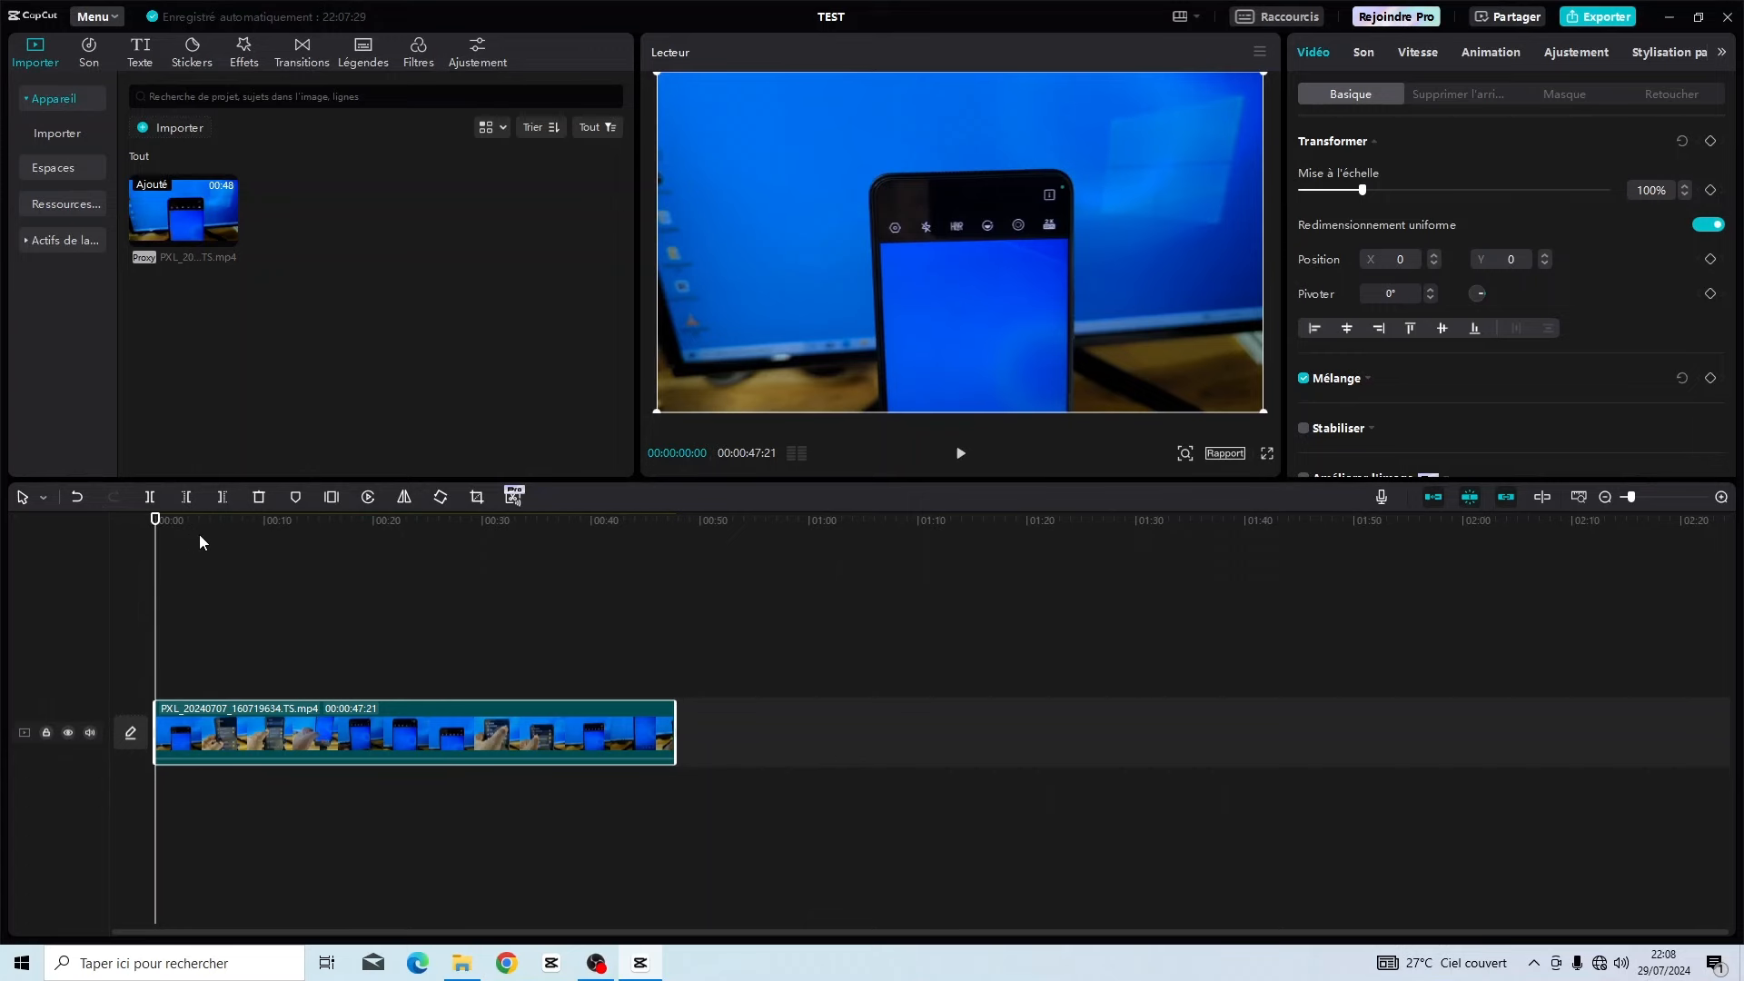
drag(193, 536, 105, 584)
drag(183, 511, 151, 574)
key(space)
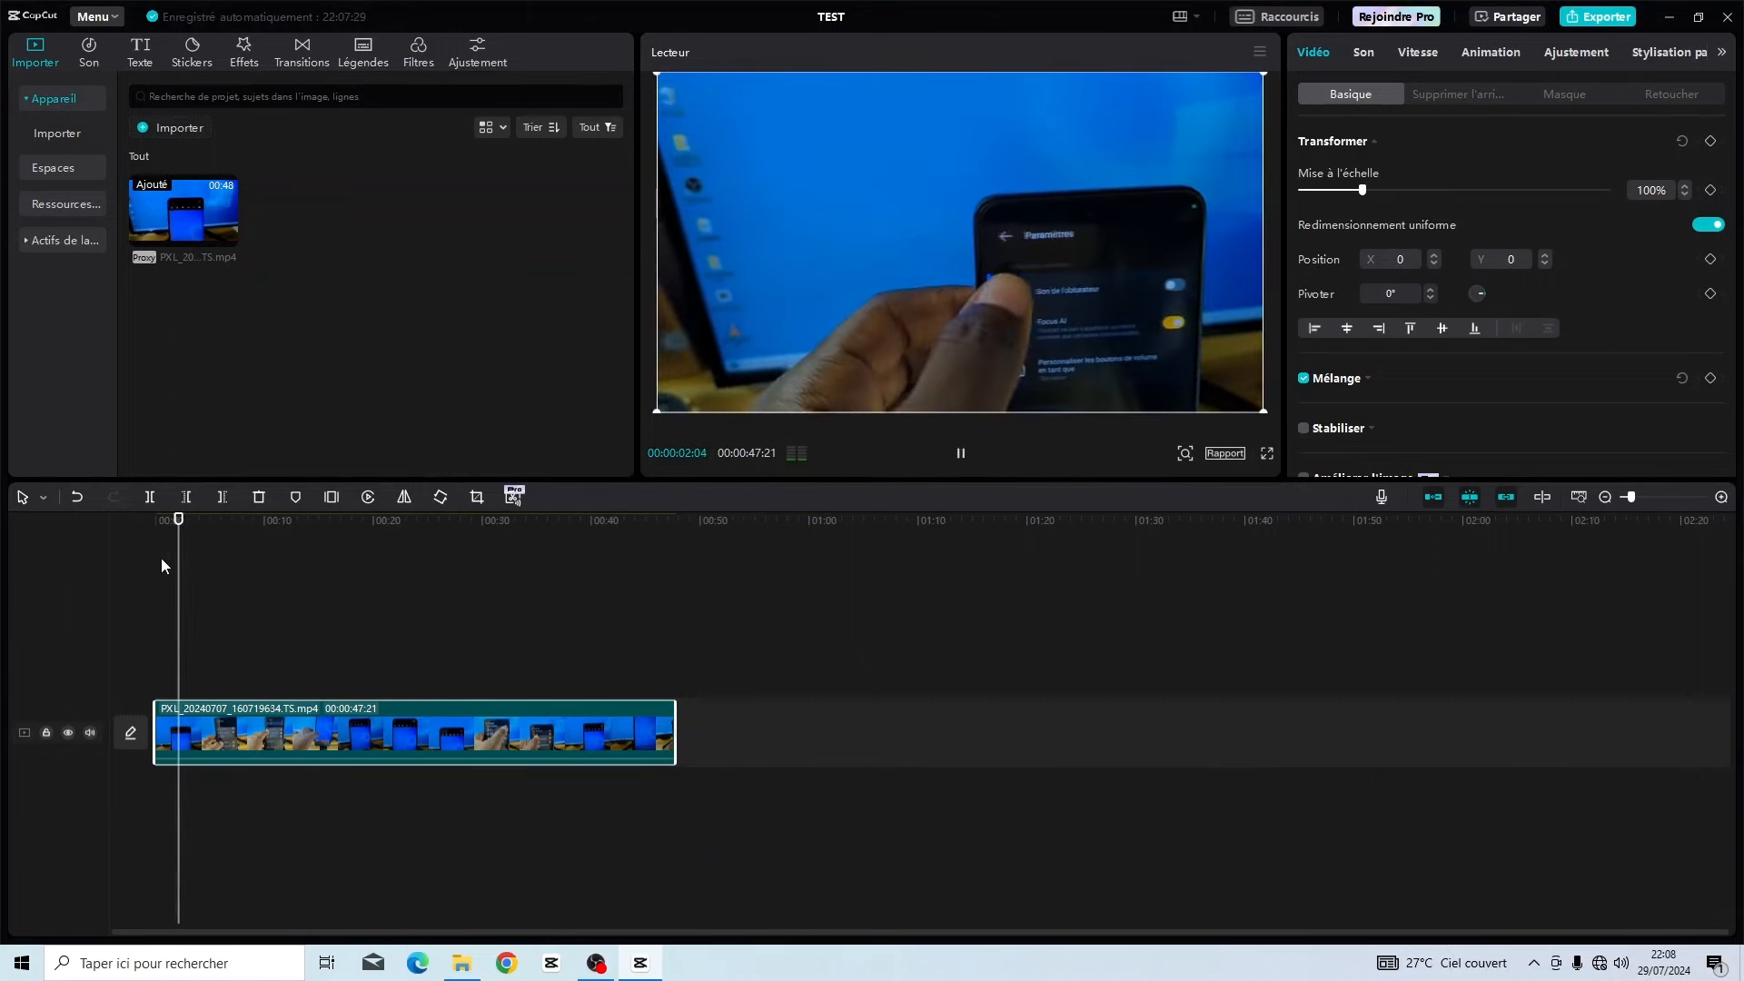
key(space)
key(space)
click(264, 520)
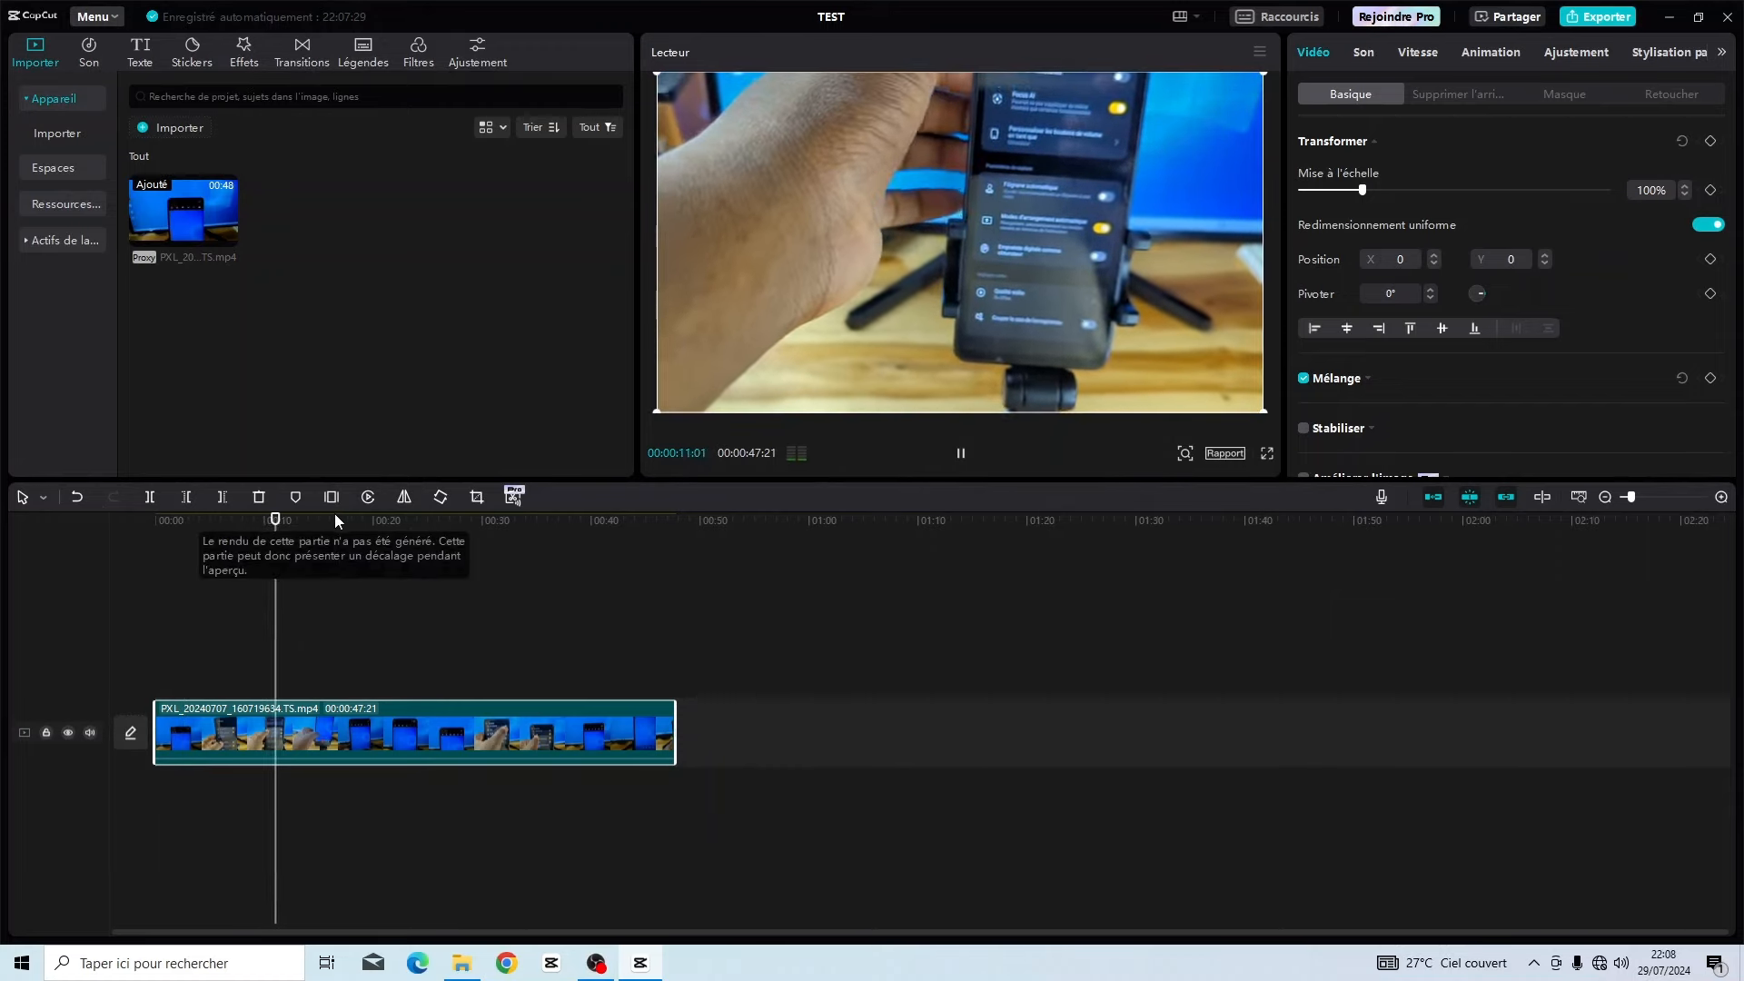
click(380, 520)
drag(415, 523, 389, 560)
key(space)
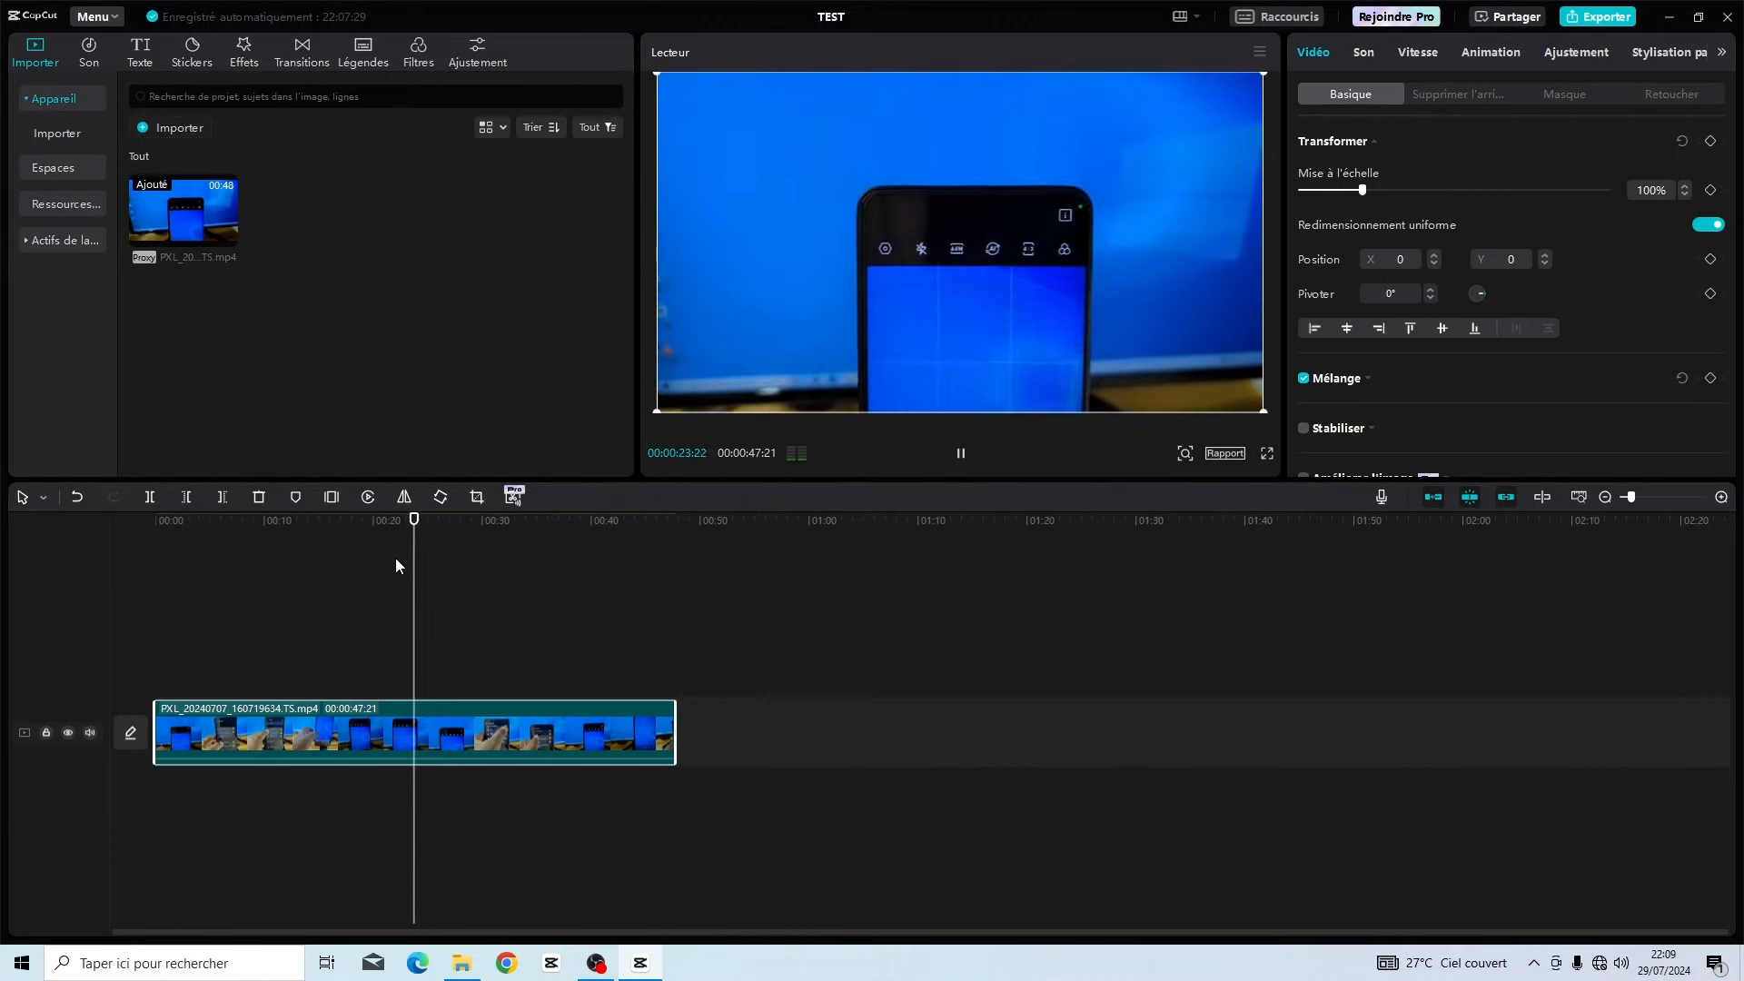
key(space)
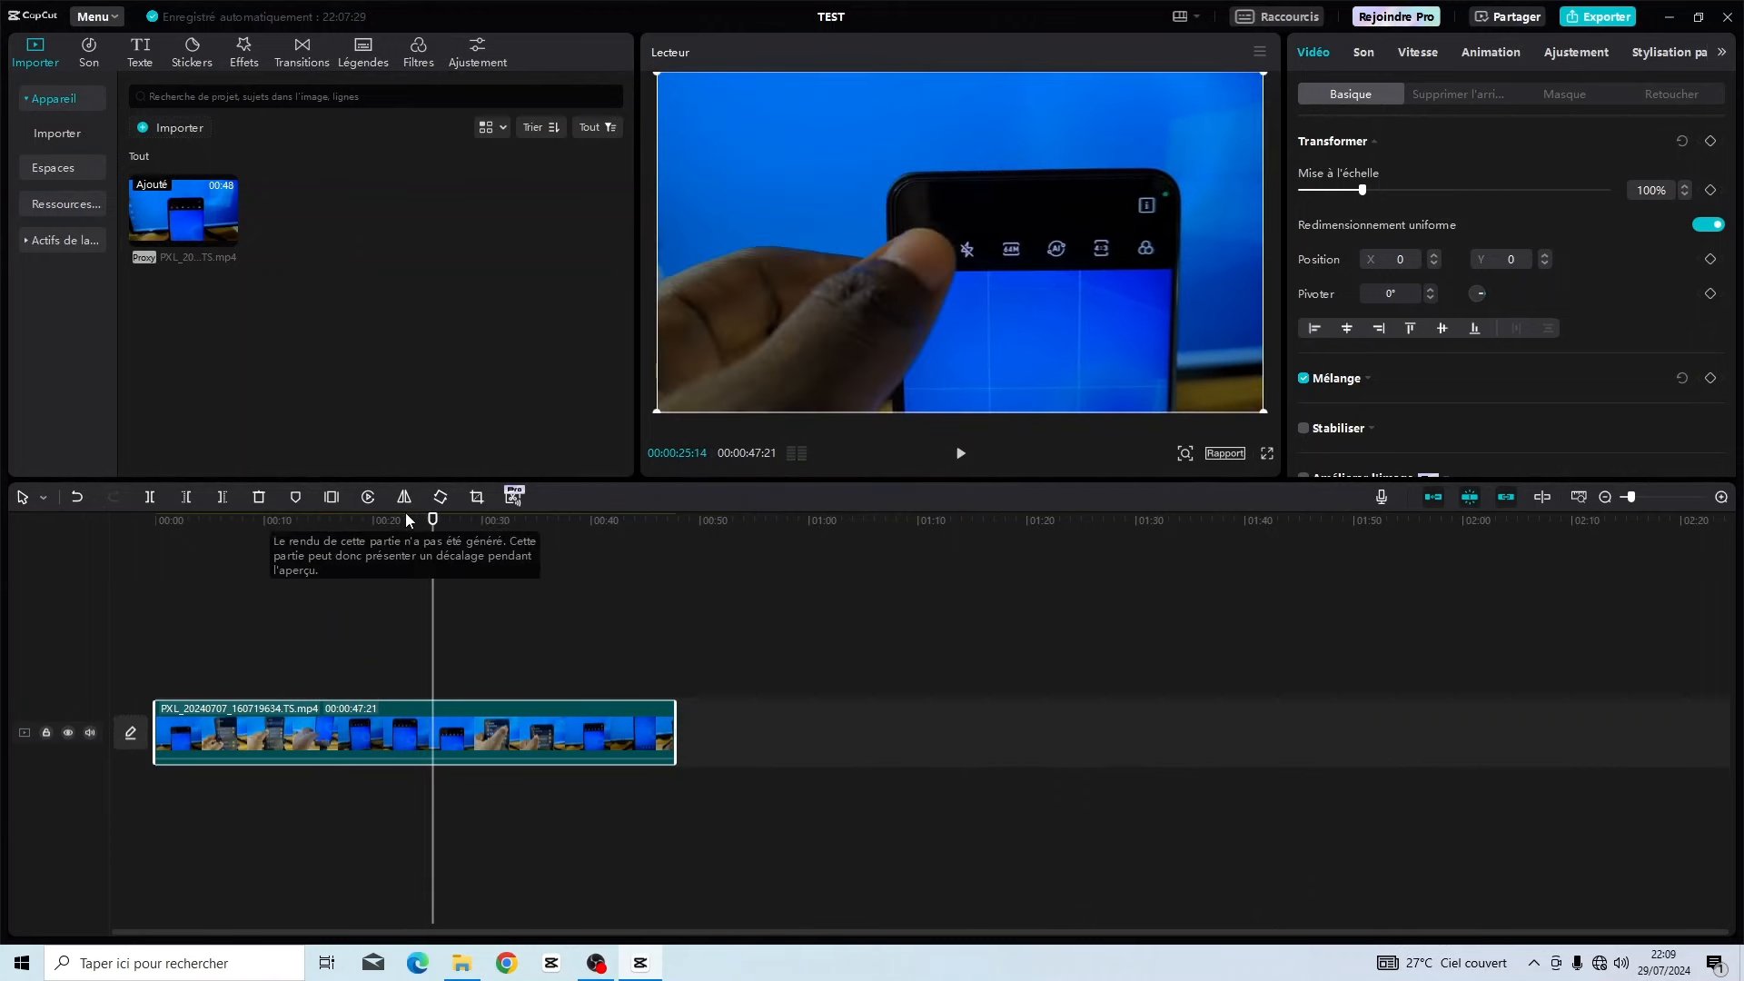
Split the timeline clip at 00:00:24:18 and select the first segment.
click(407, 519)
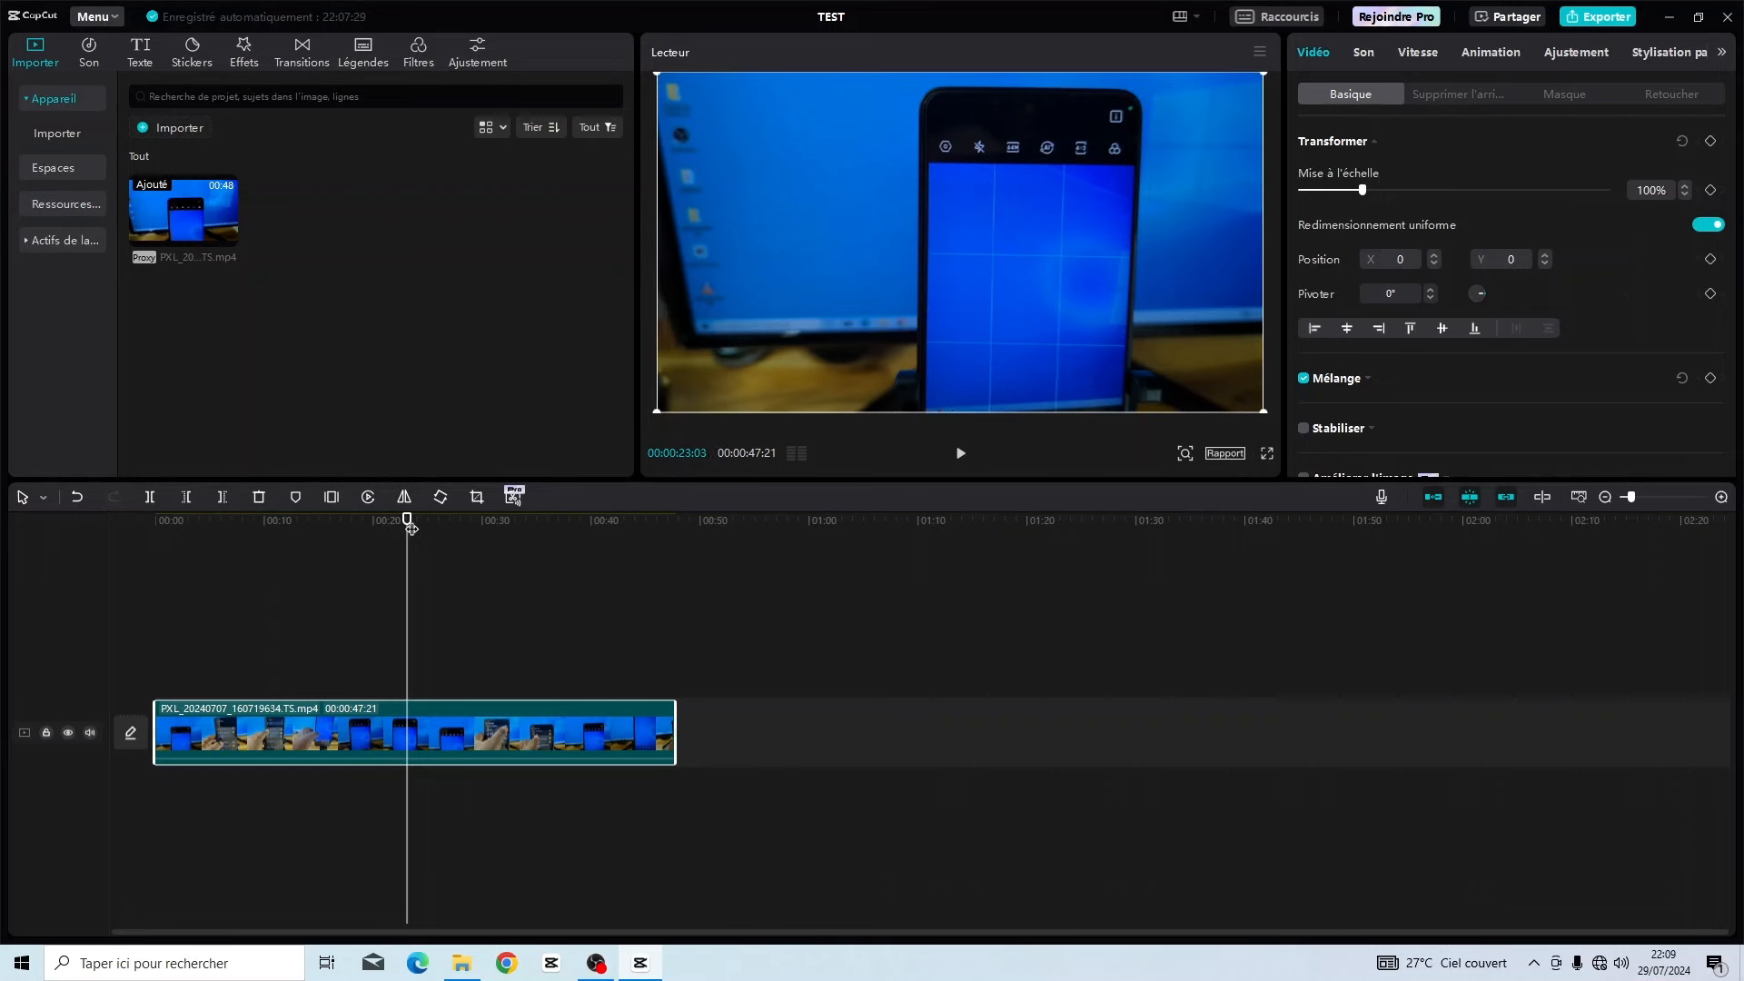
drag(410, 527, 375, 526)
click(448, 558)
click(400, 727)
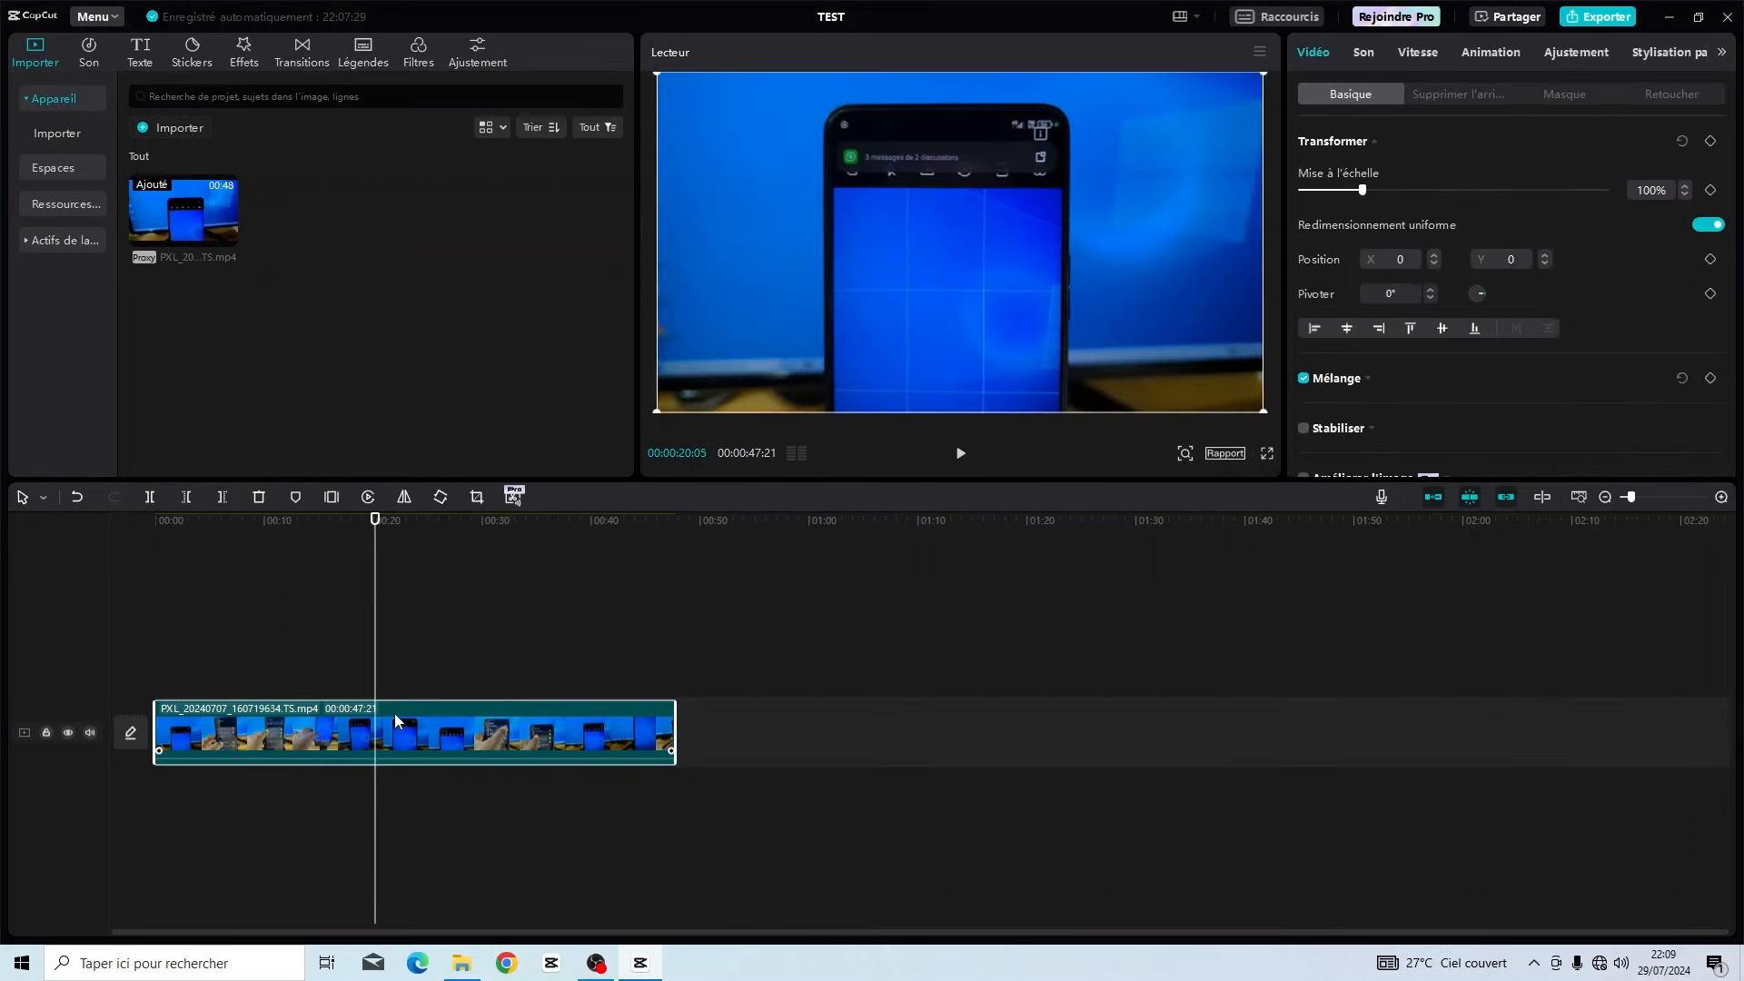
key(space)
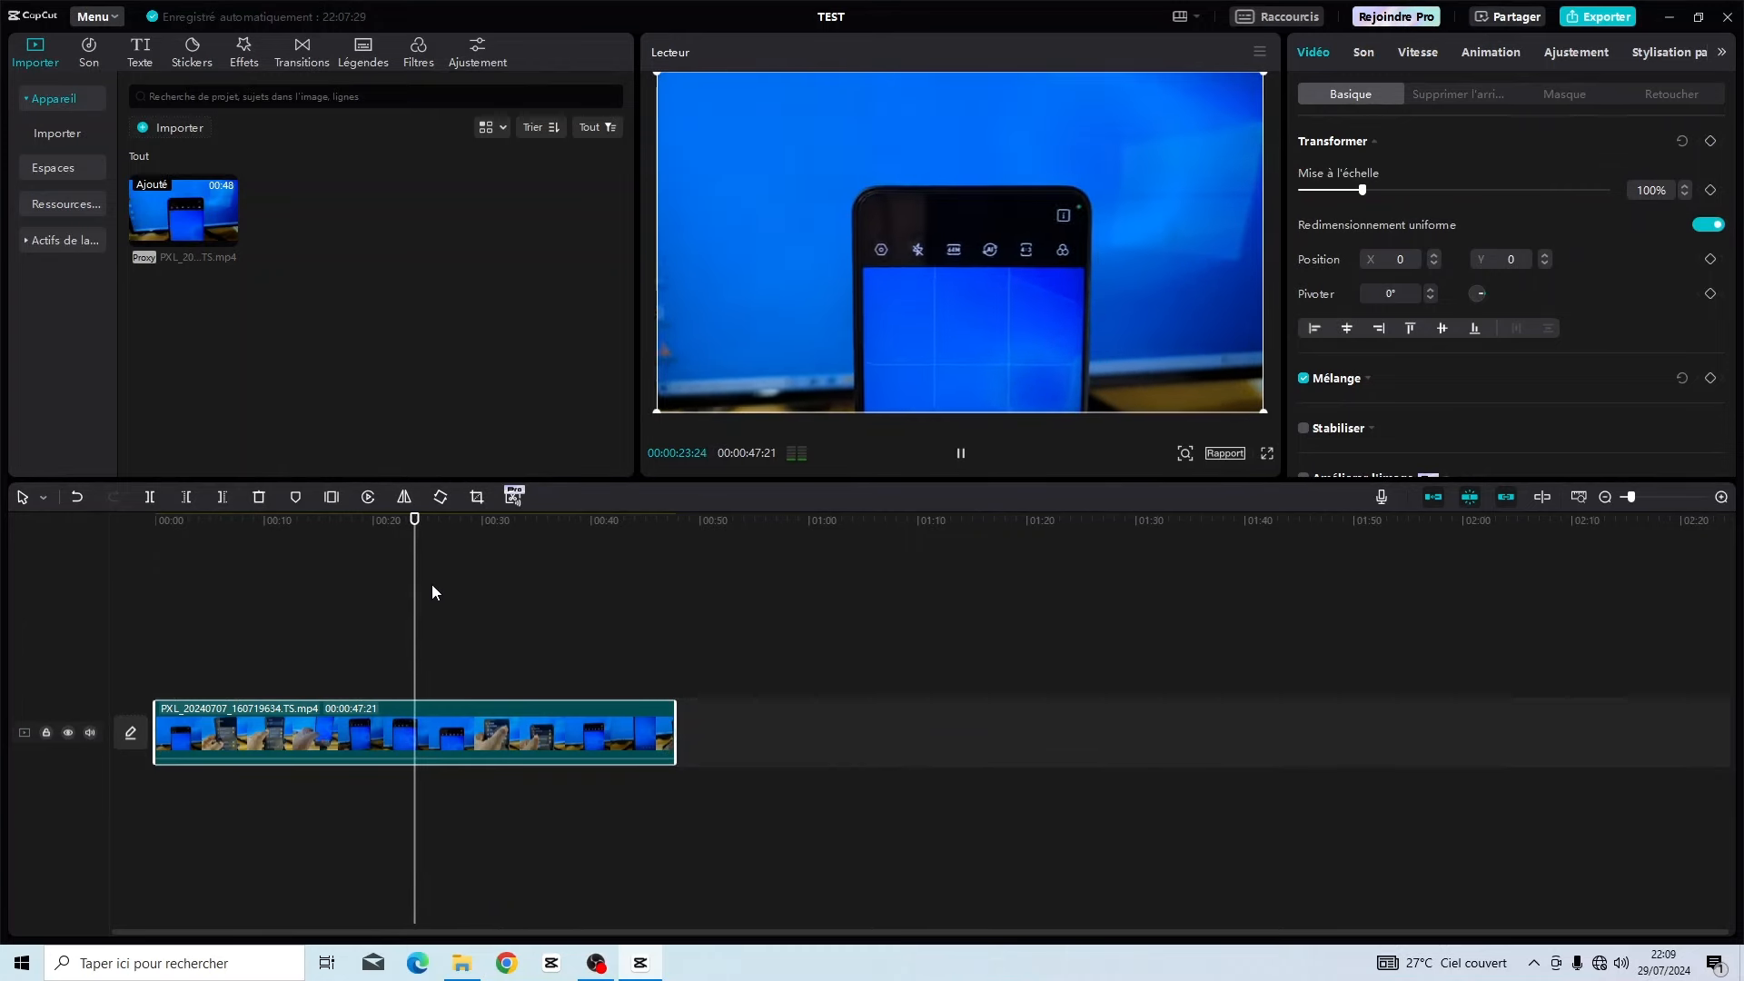
key(space)
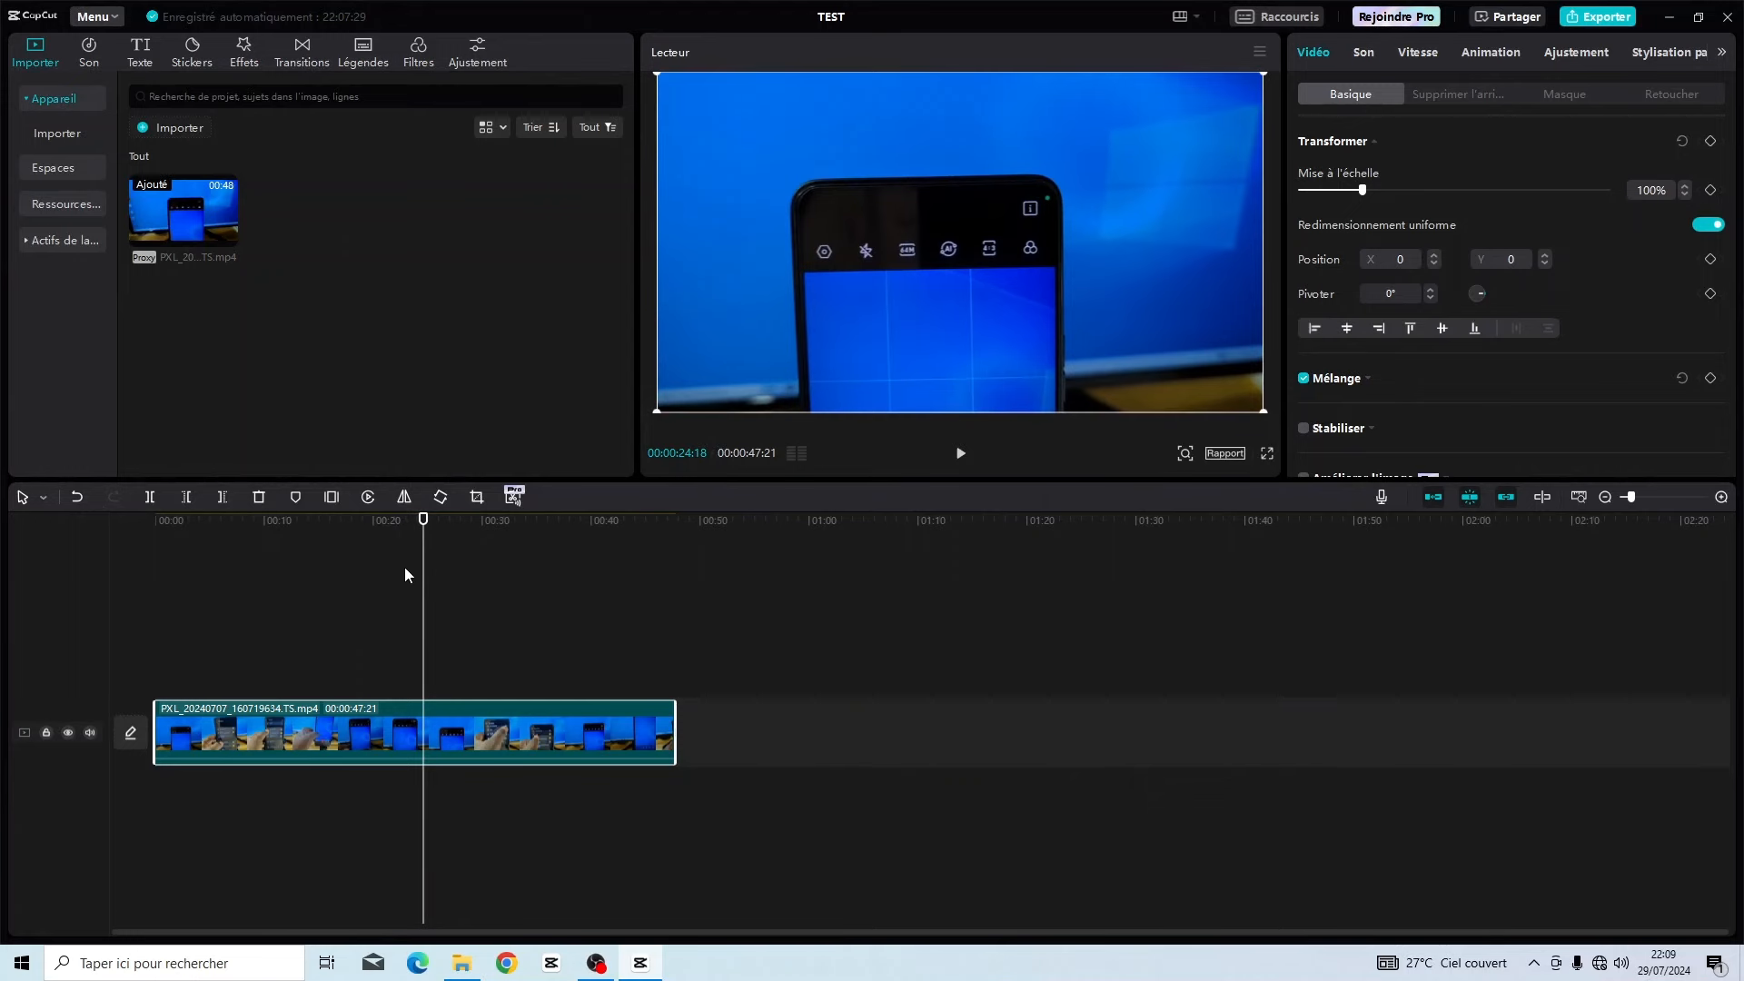
click(151, 499)
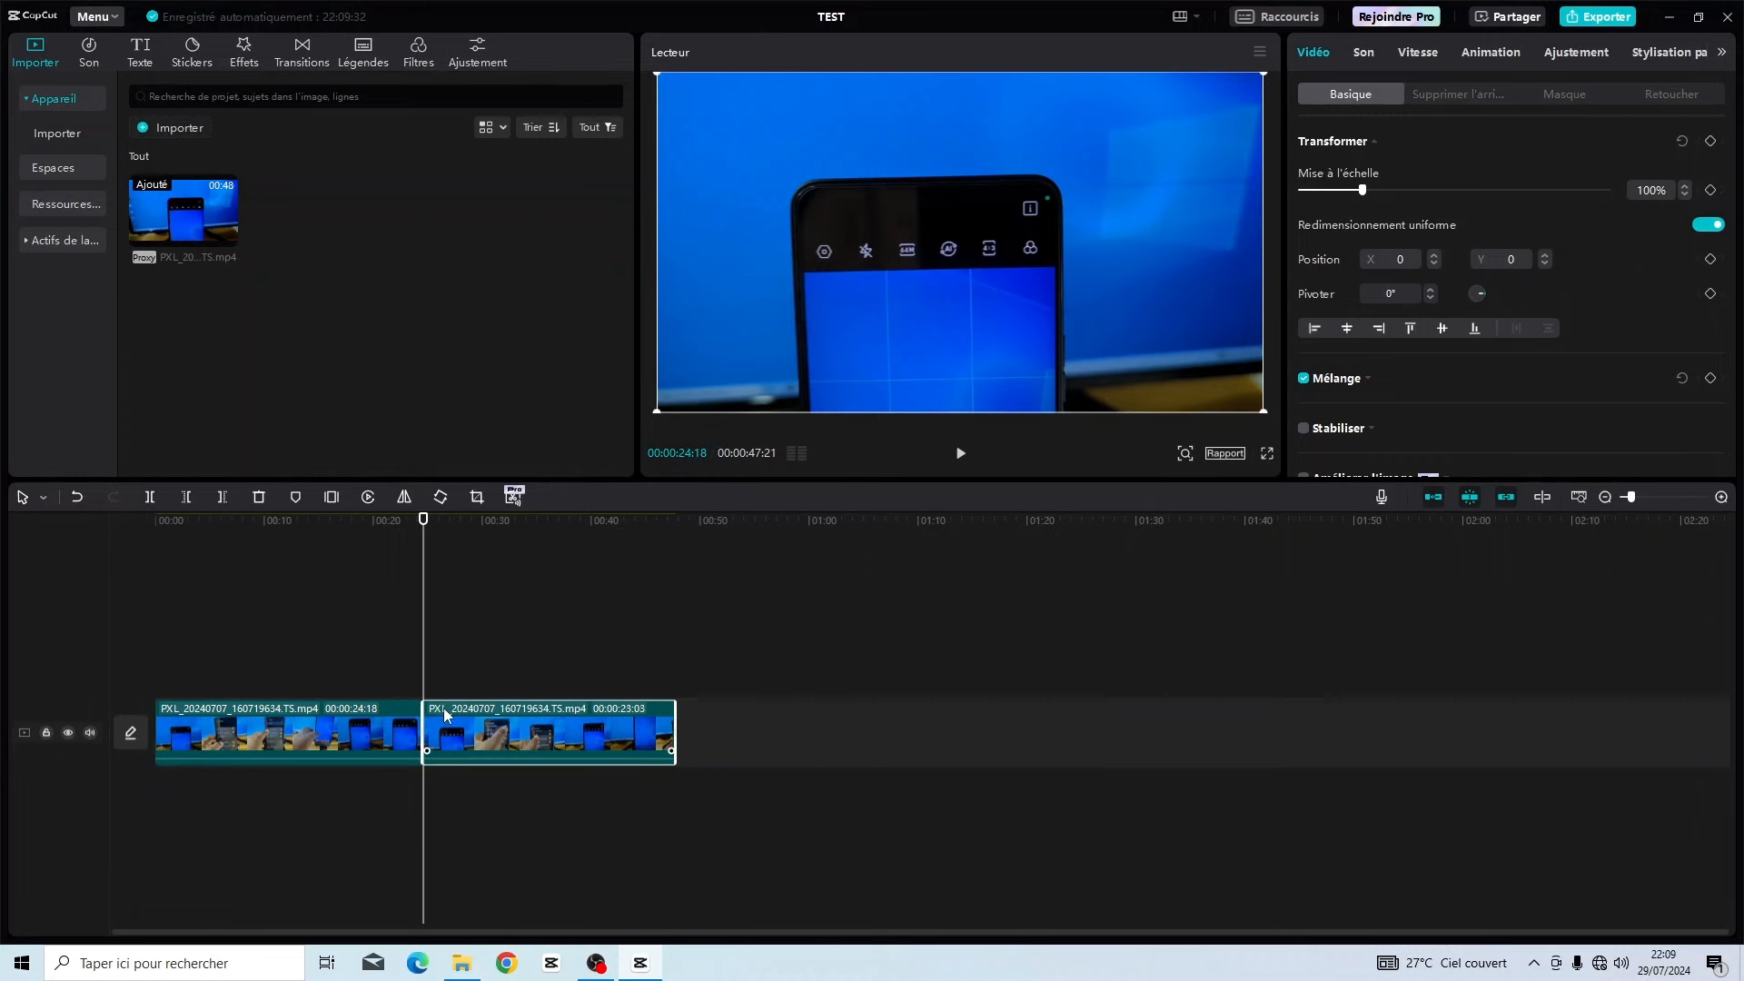
click(396, 732)
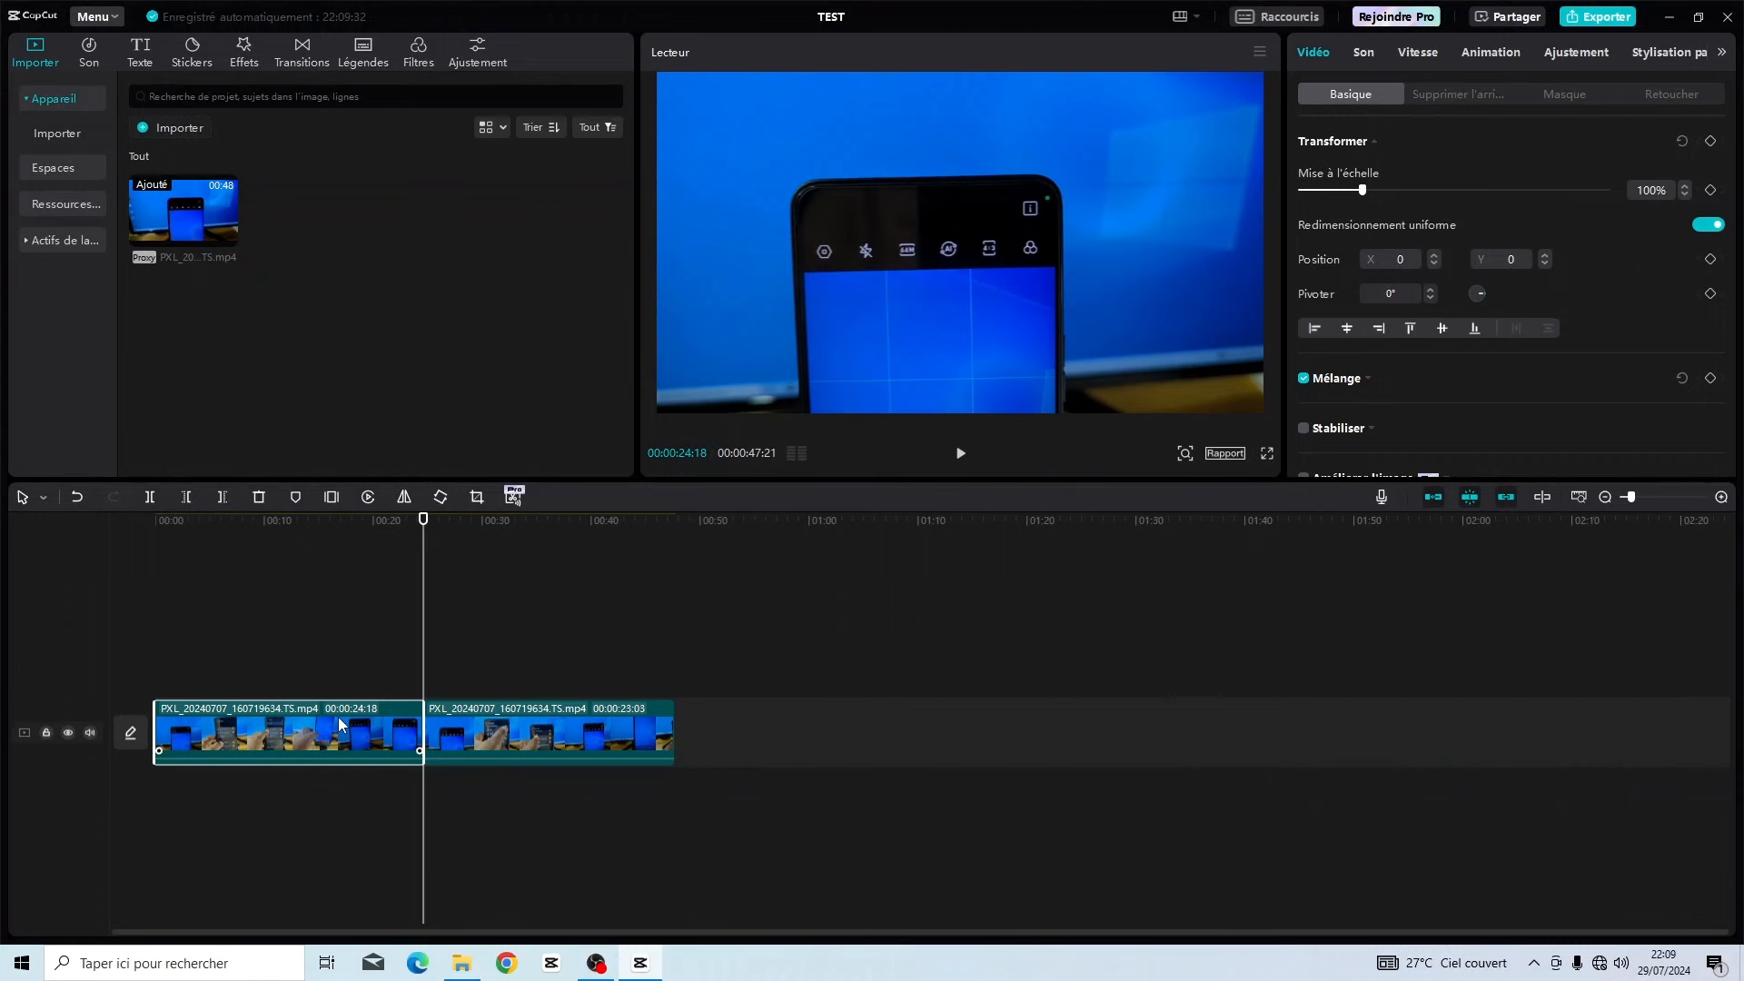
Undo the split and cut the clip again at the same playhead position, twice in a row.
click(75, 496)
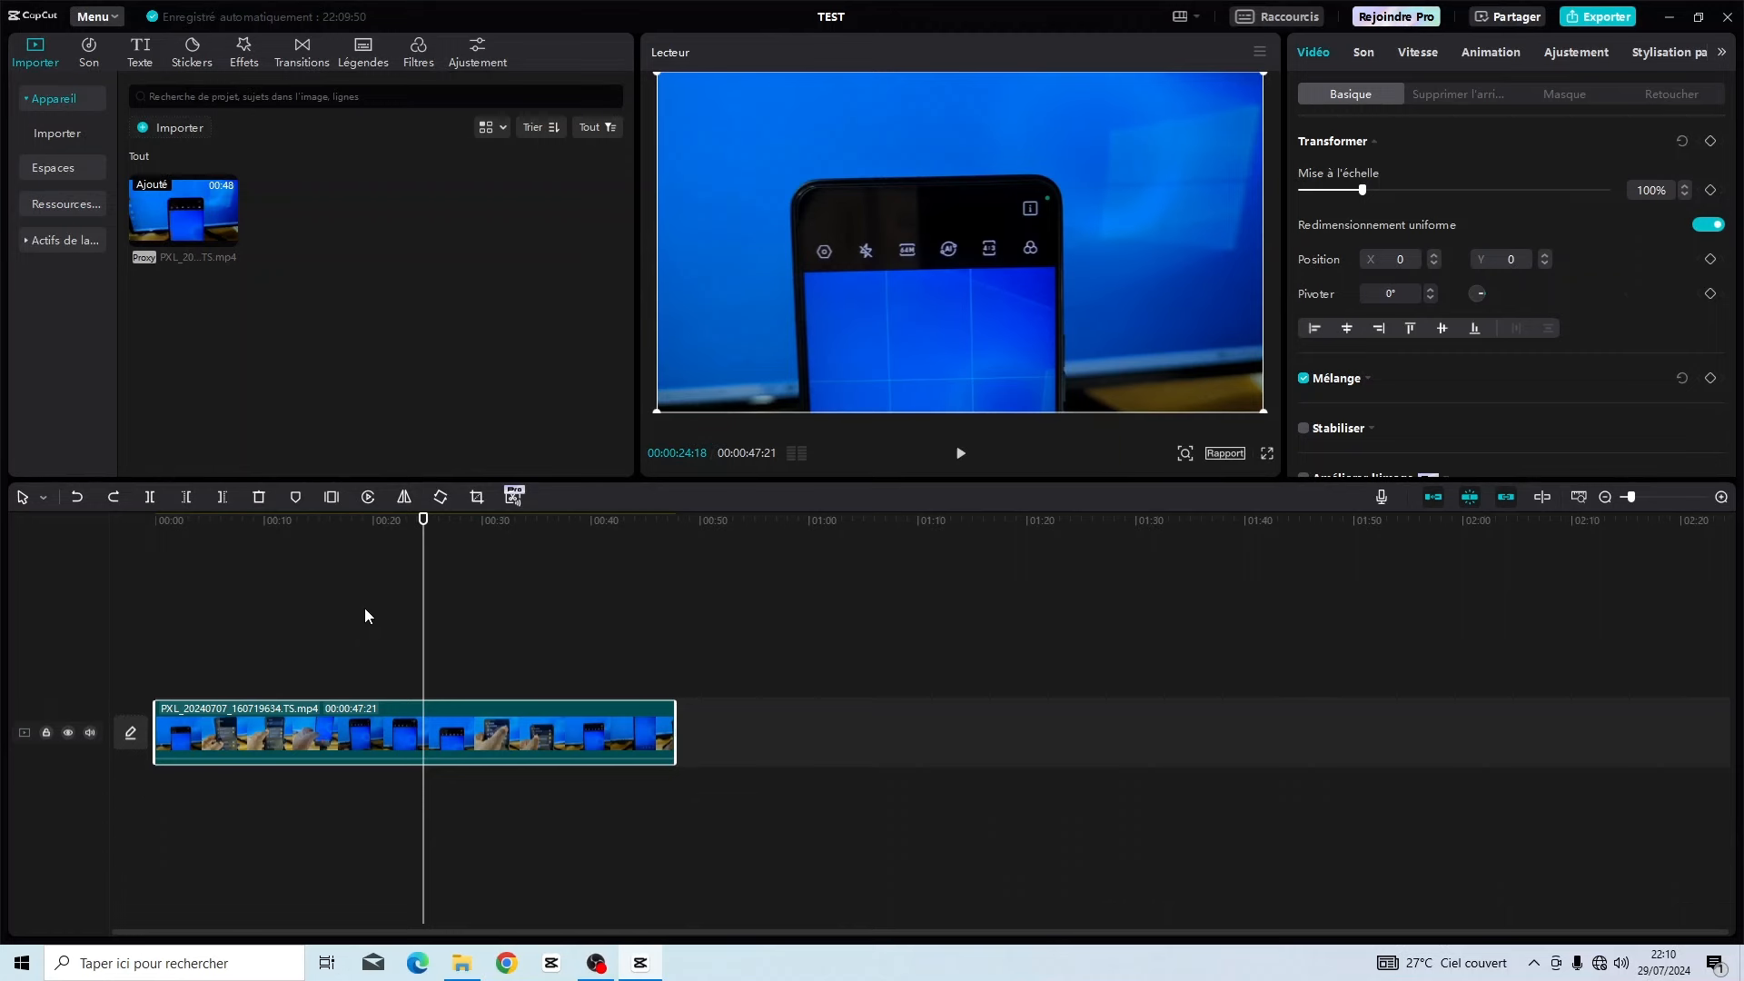
key(ctrl+b)
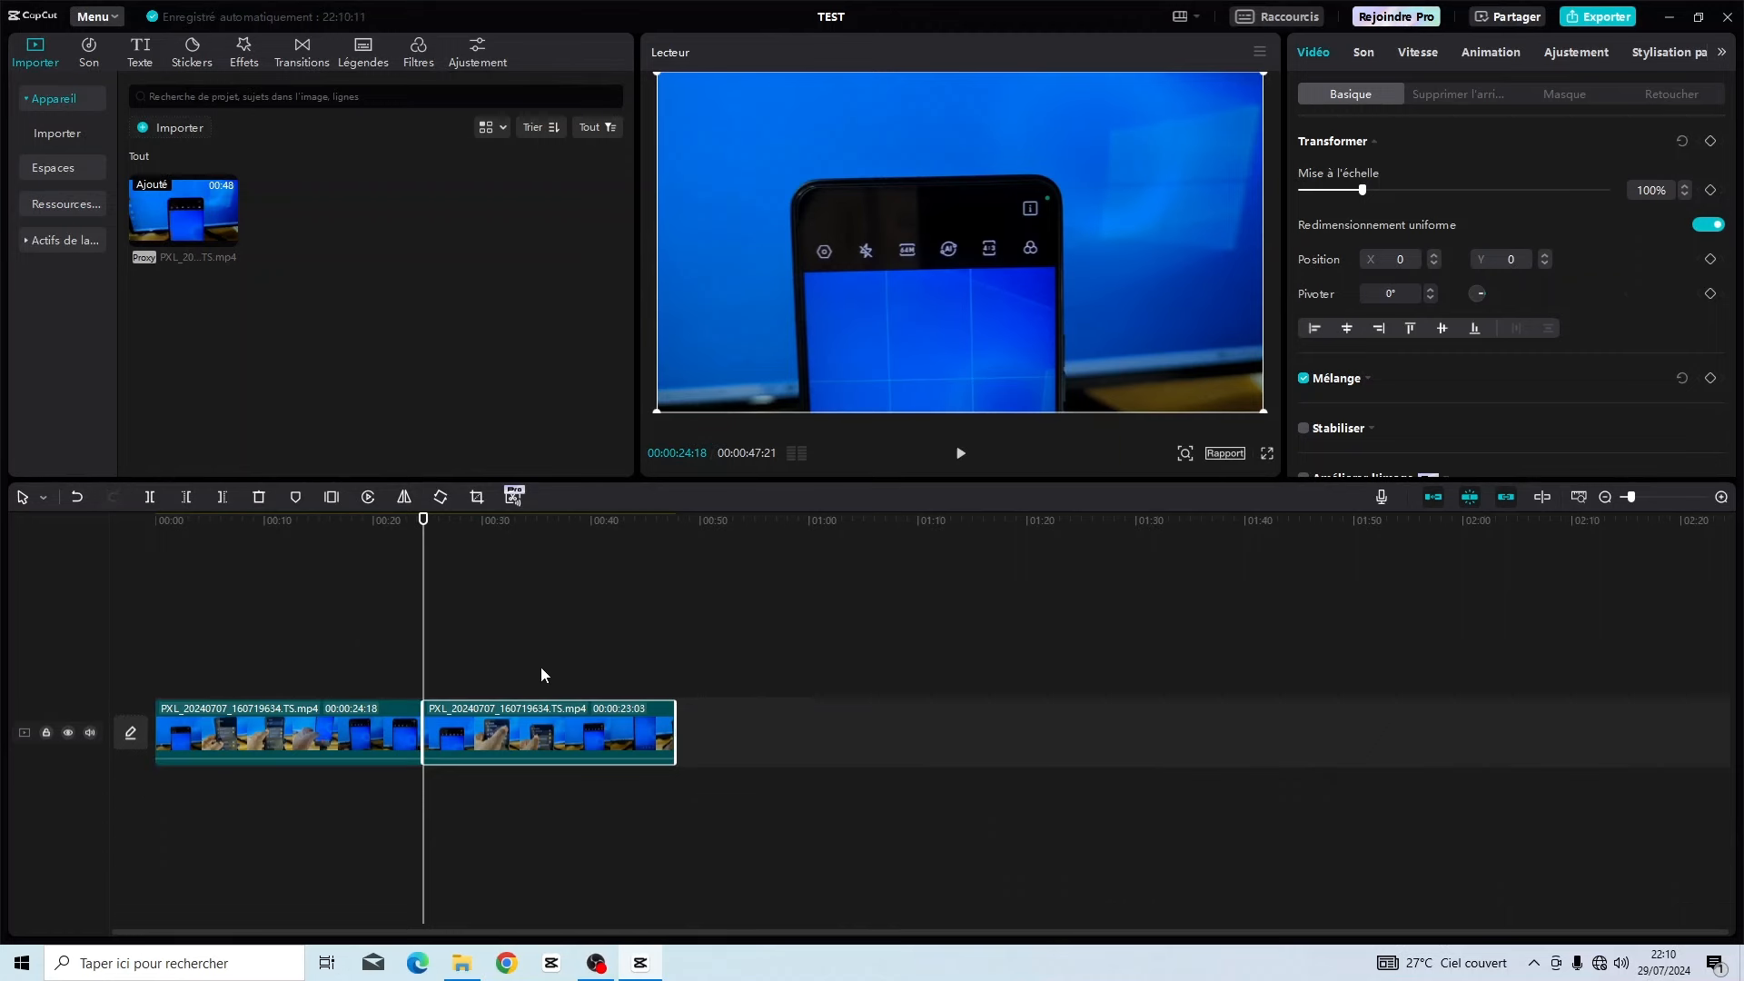
click(77, 497)
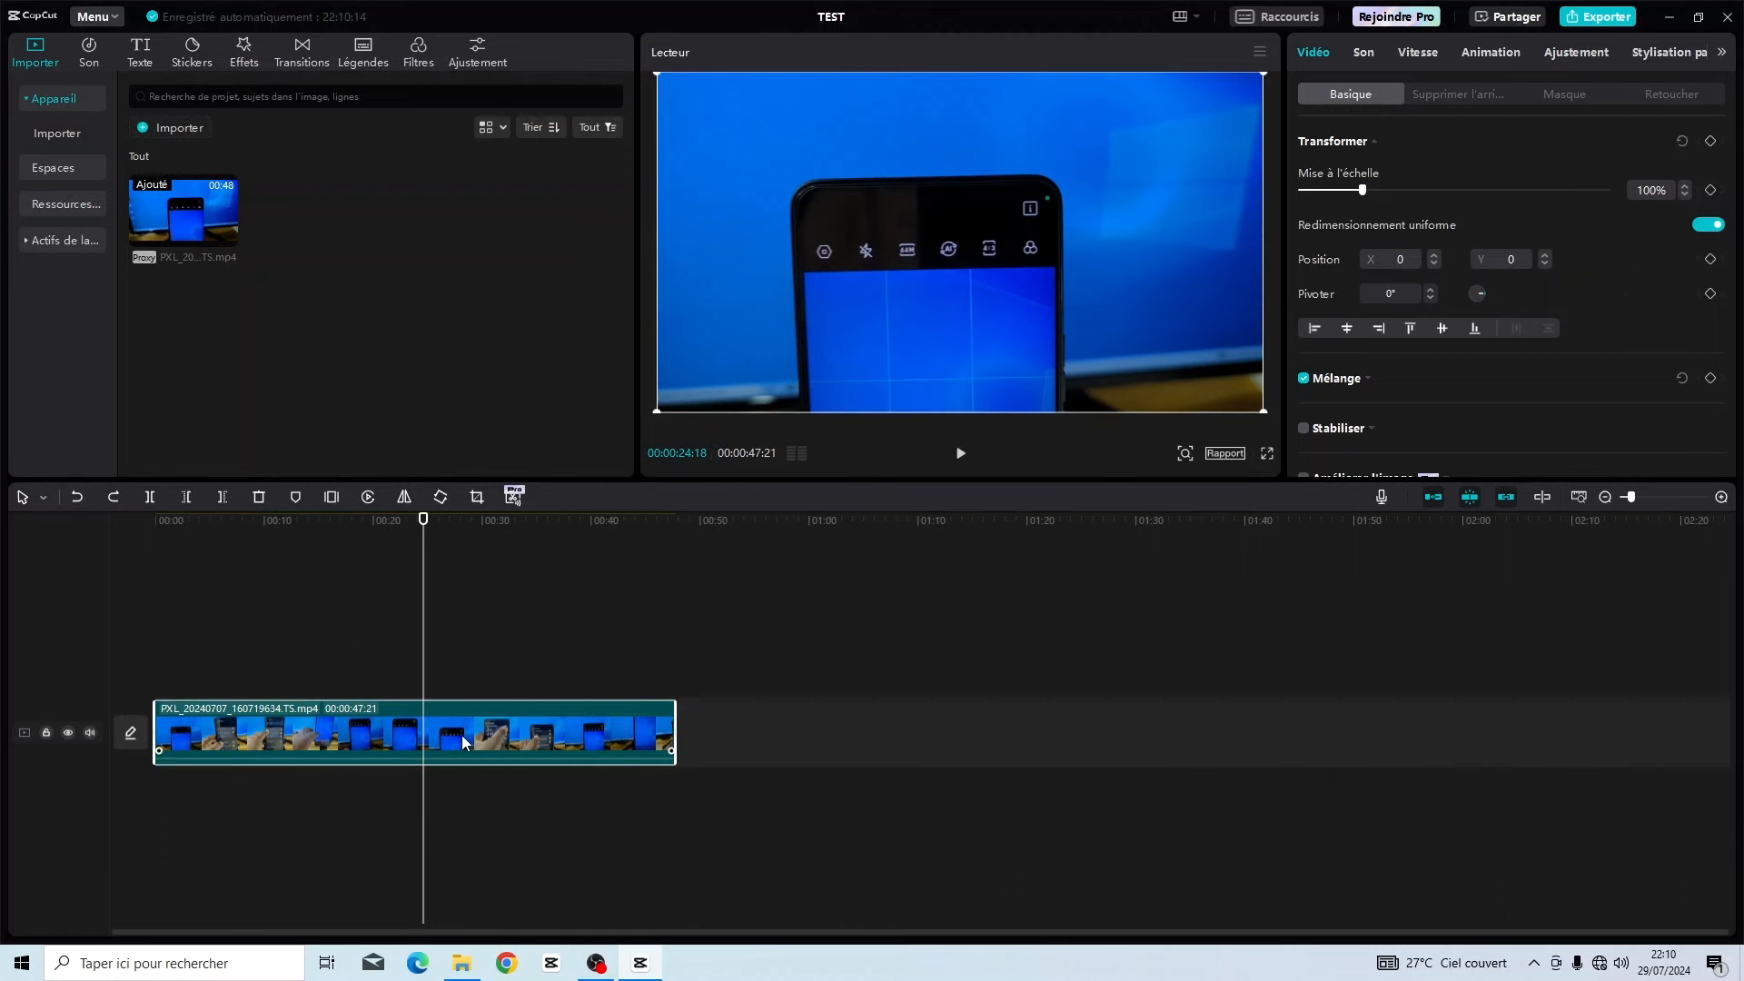
key(ctrl+b)
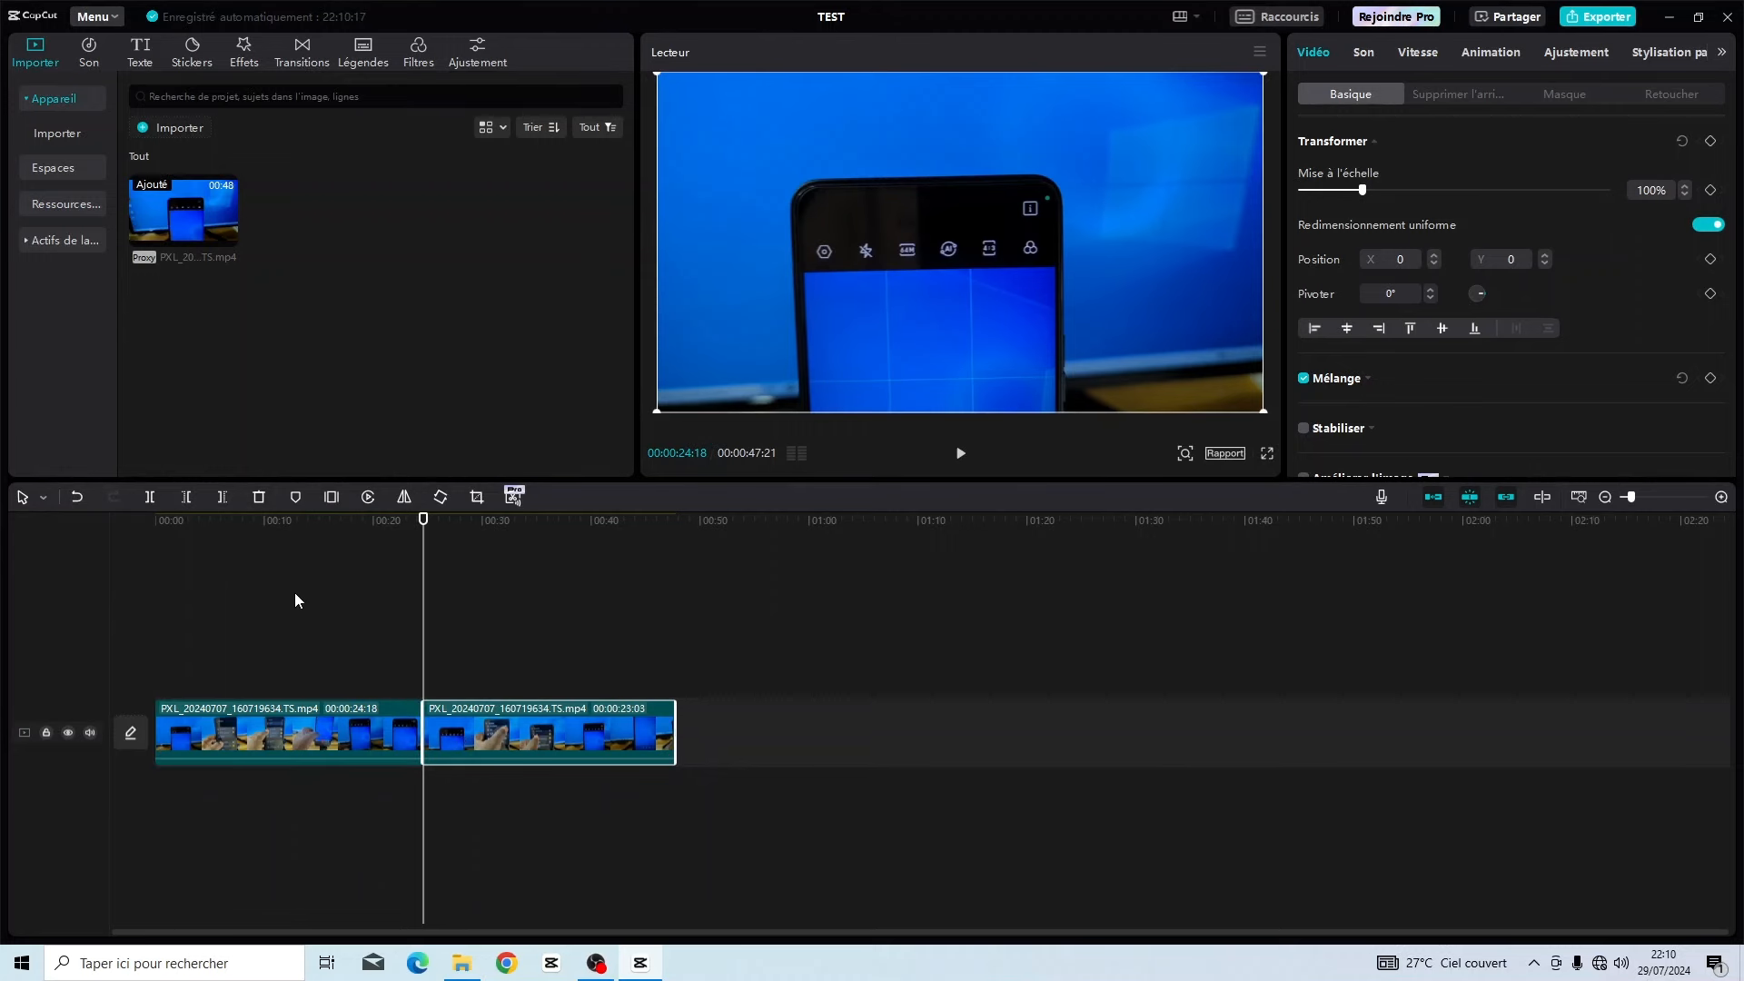
Select the first segment and examine the keyboard shortcuts for the Chronologie, Lecteur, Basique and Autre categories, leaving them unedited.
click(336, 727)
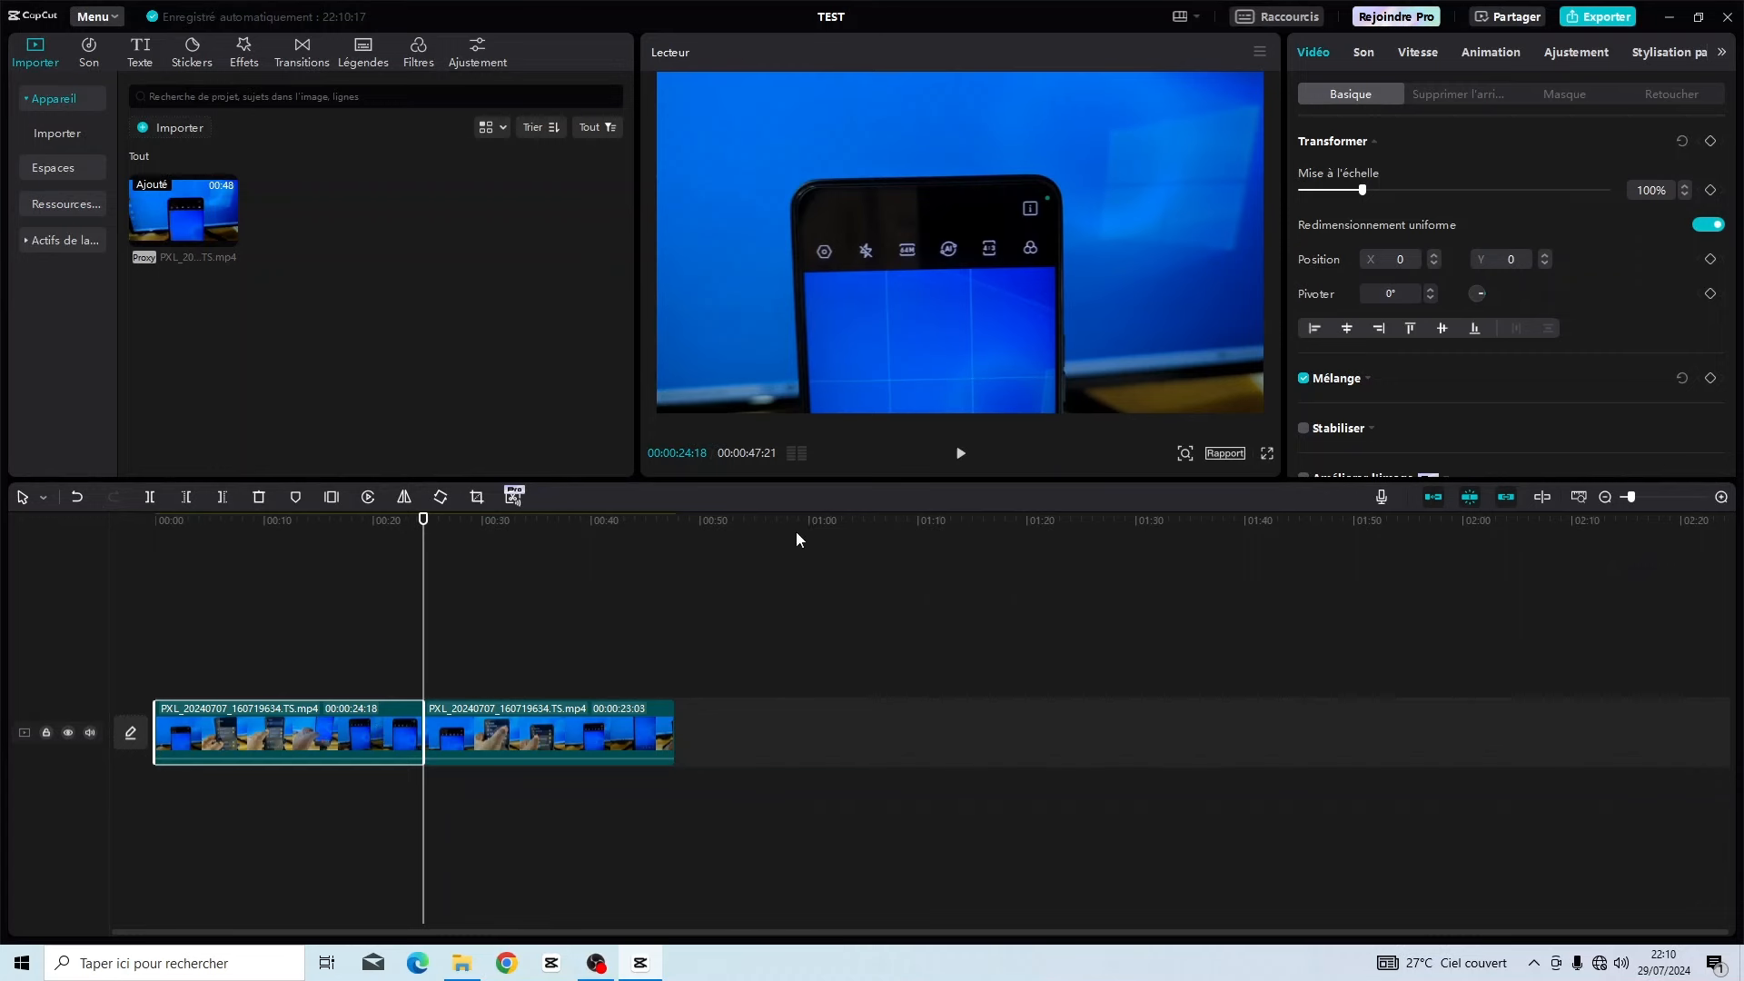
click(1267, 17)
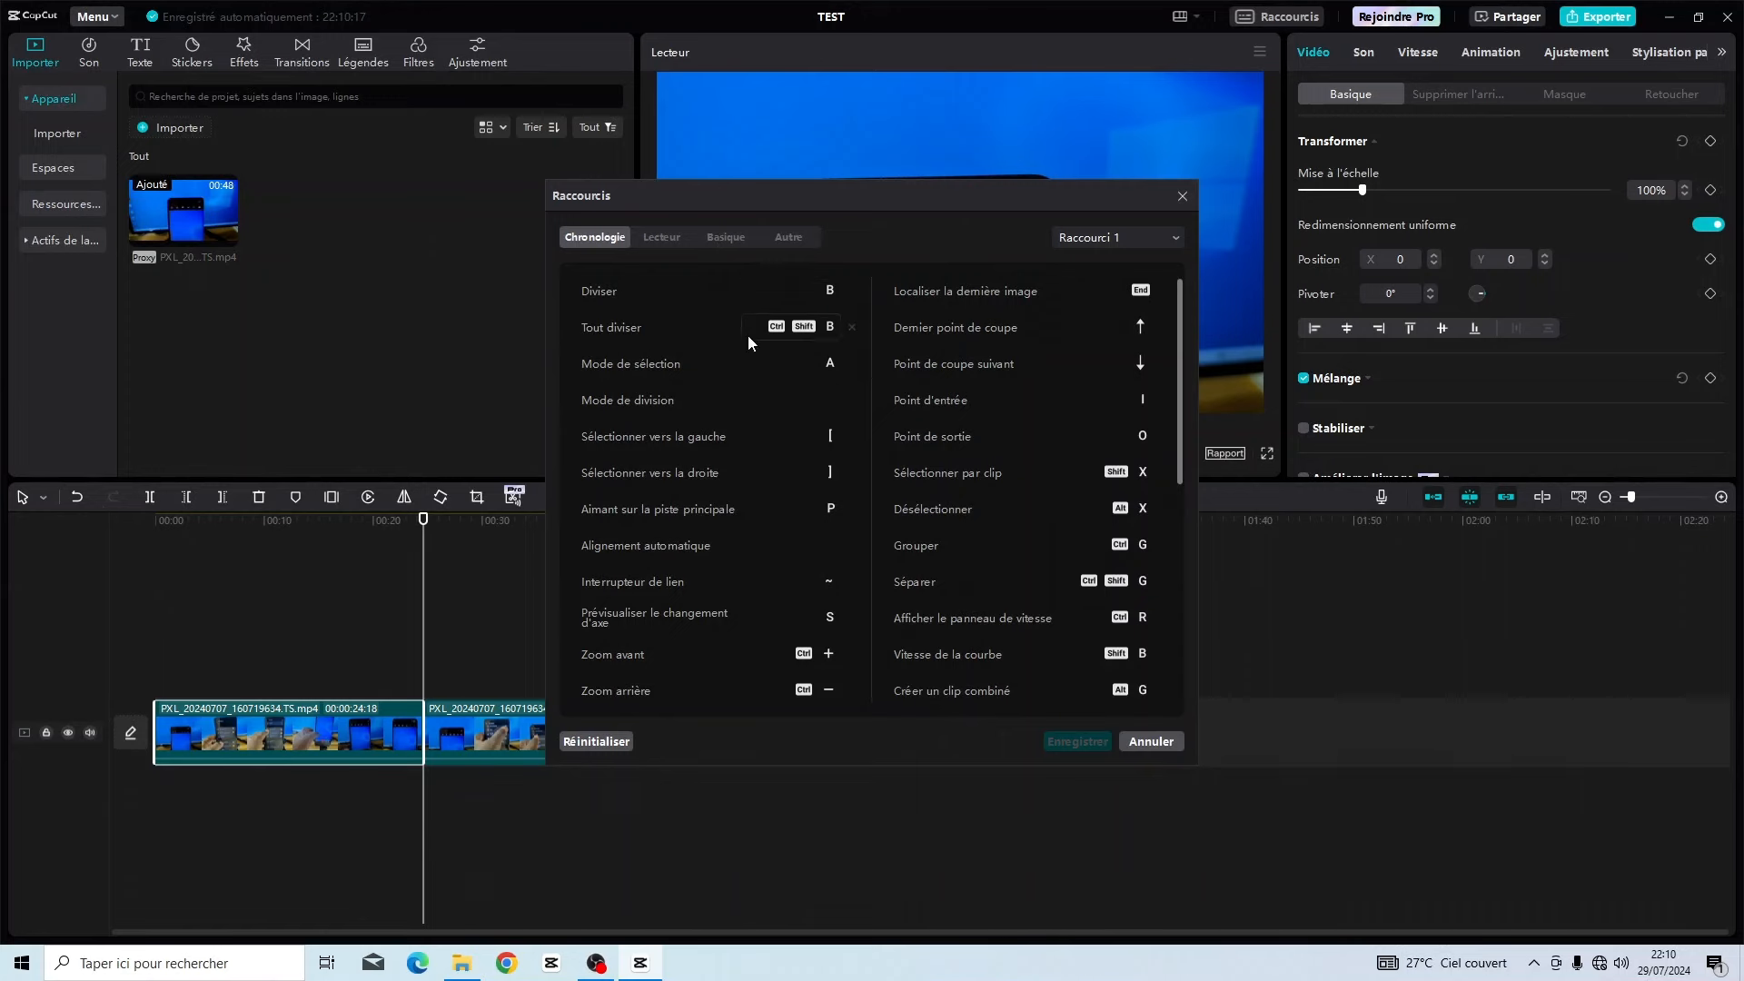
click(820, 289)
scroll(750, 398, down, 1)
scroll(685, 476, up, 1)
click(661, 237)
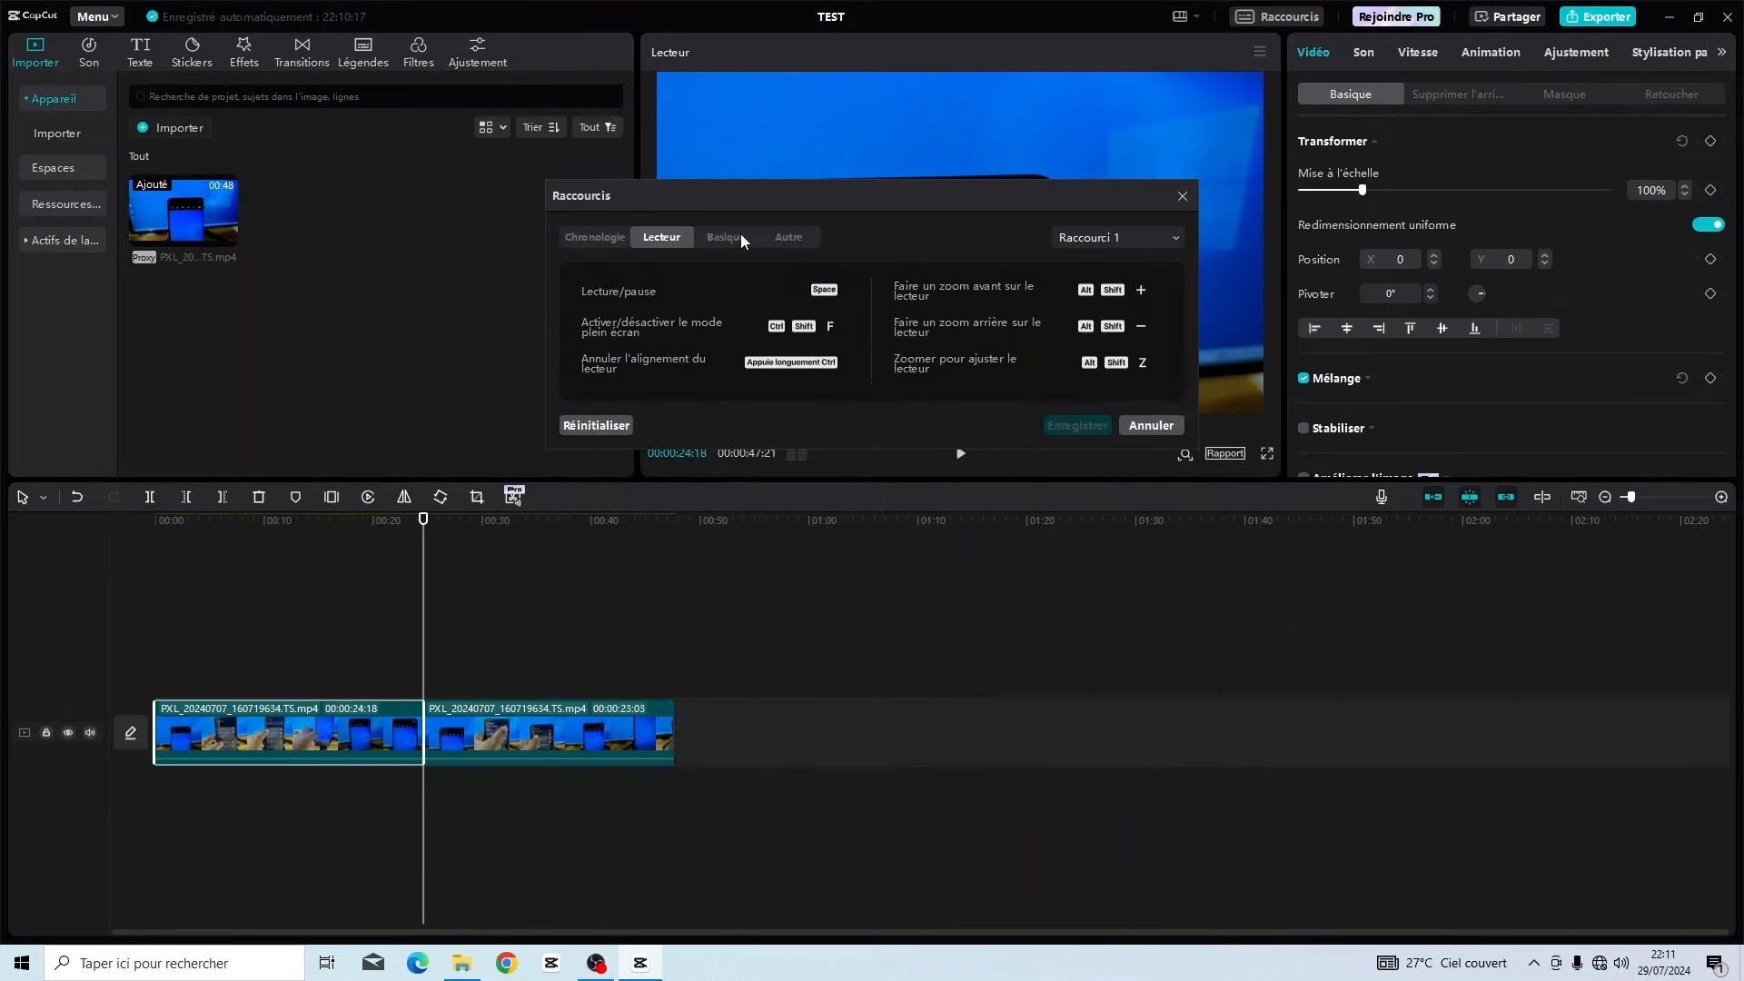
click(726, 237)
click(766, 235)
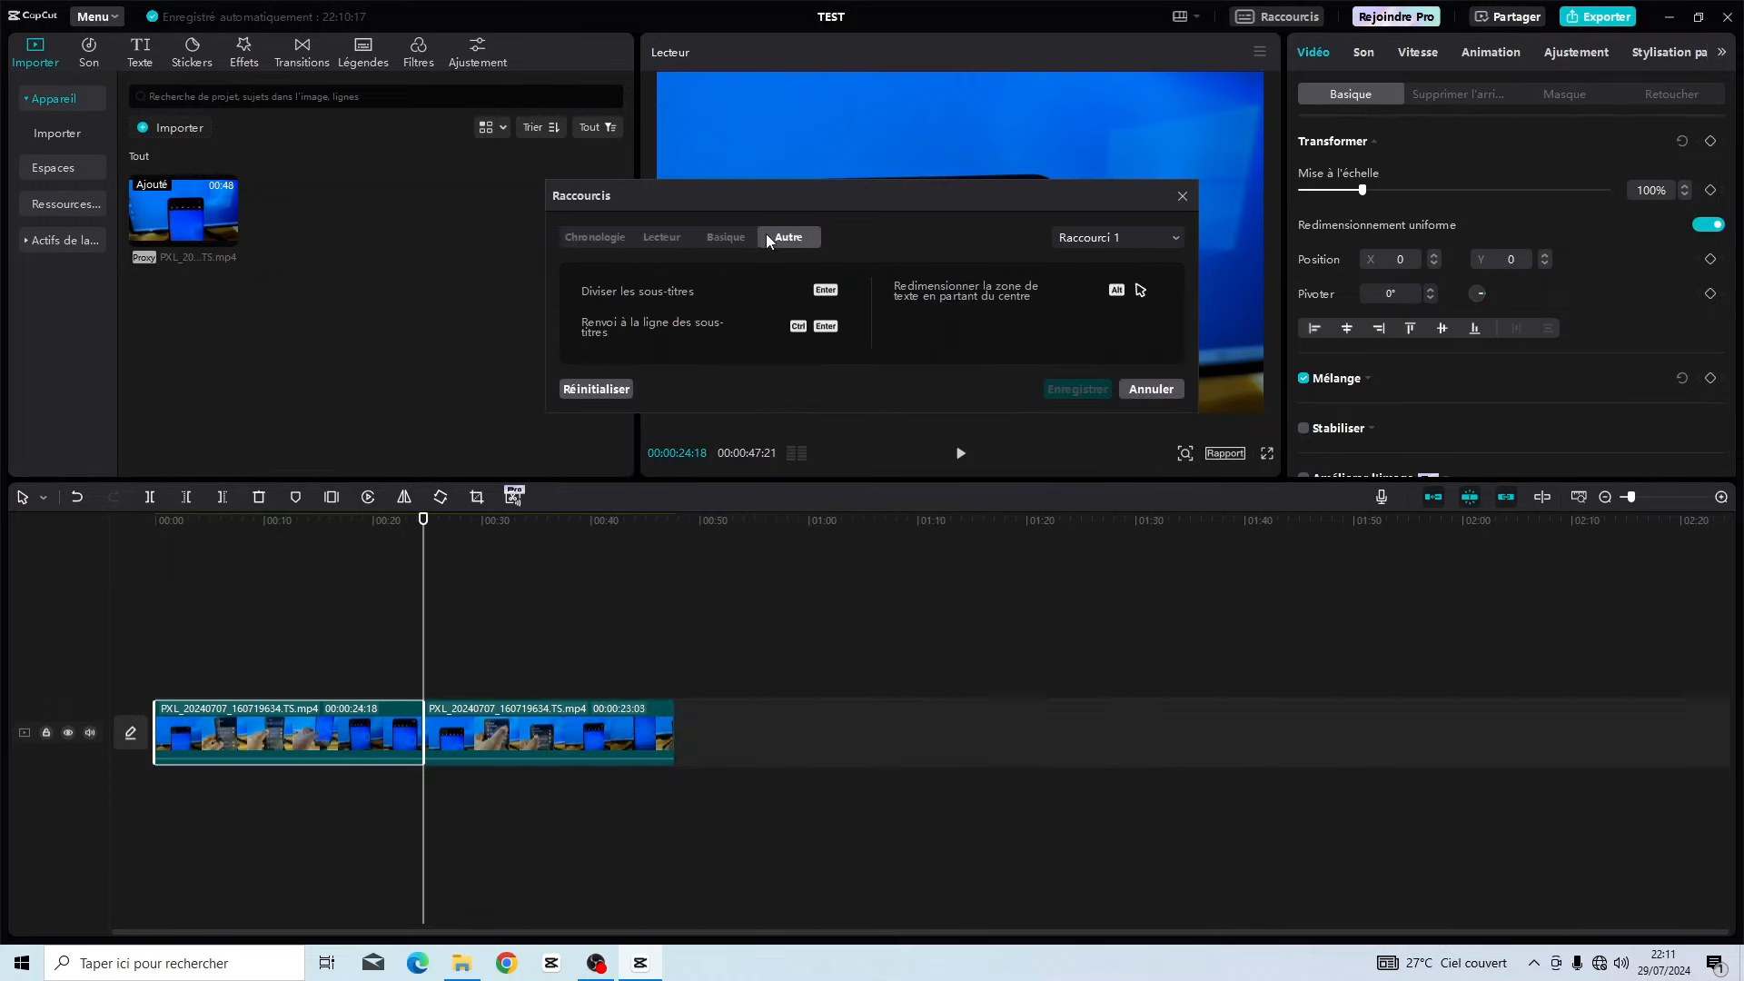
click(598, 237)
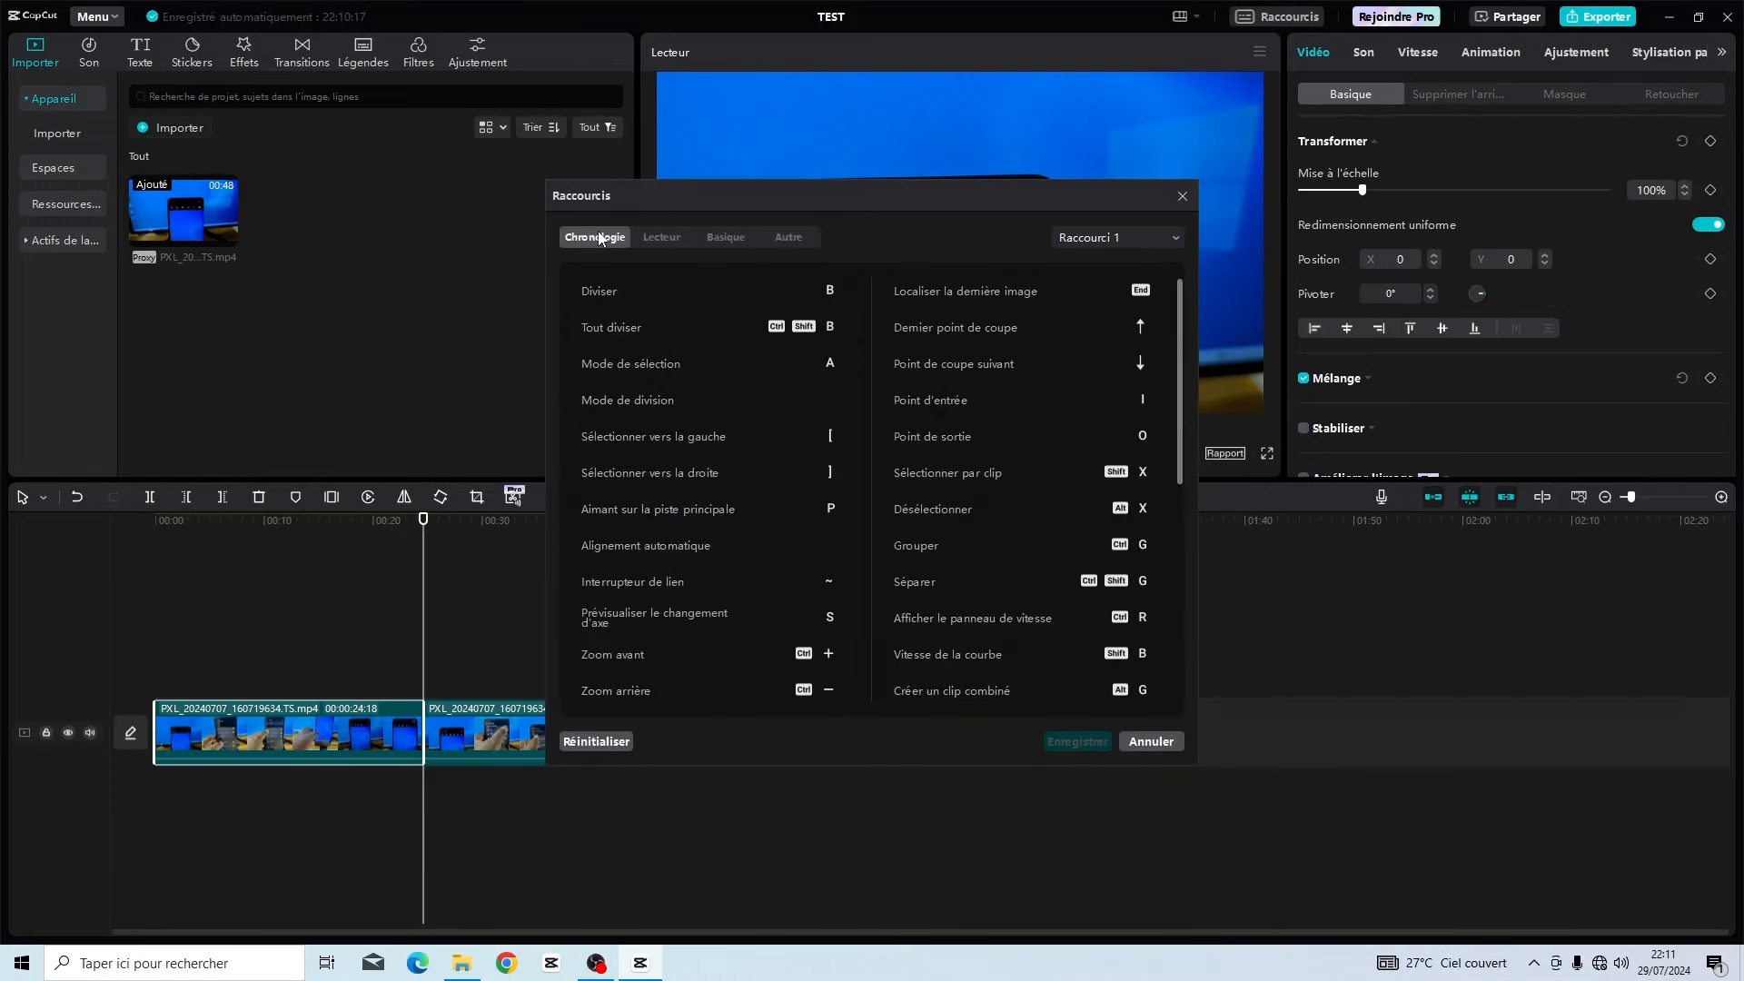
click(1153, 742)
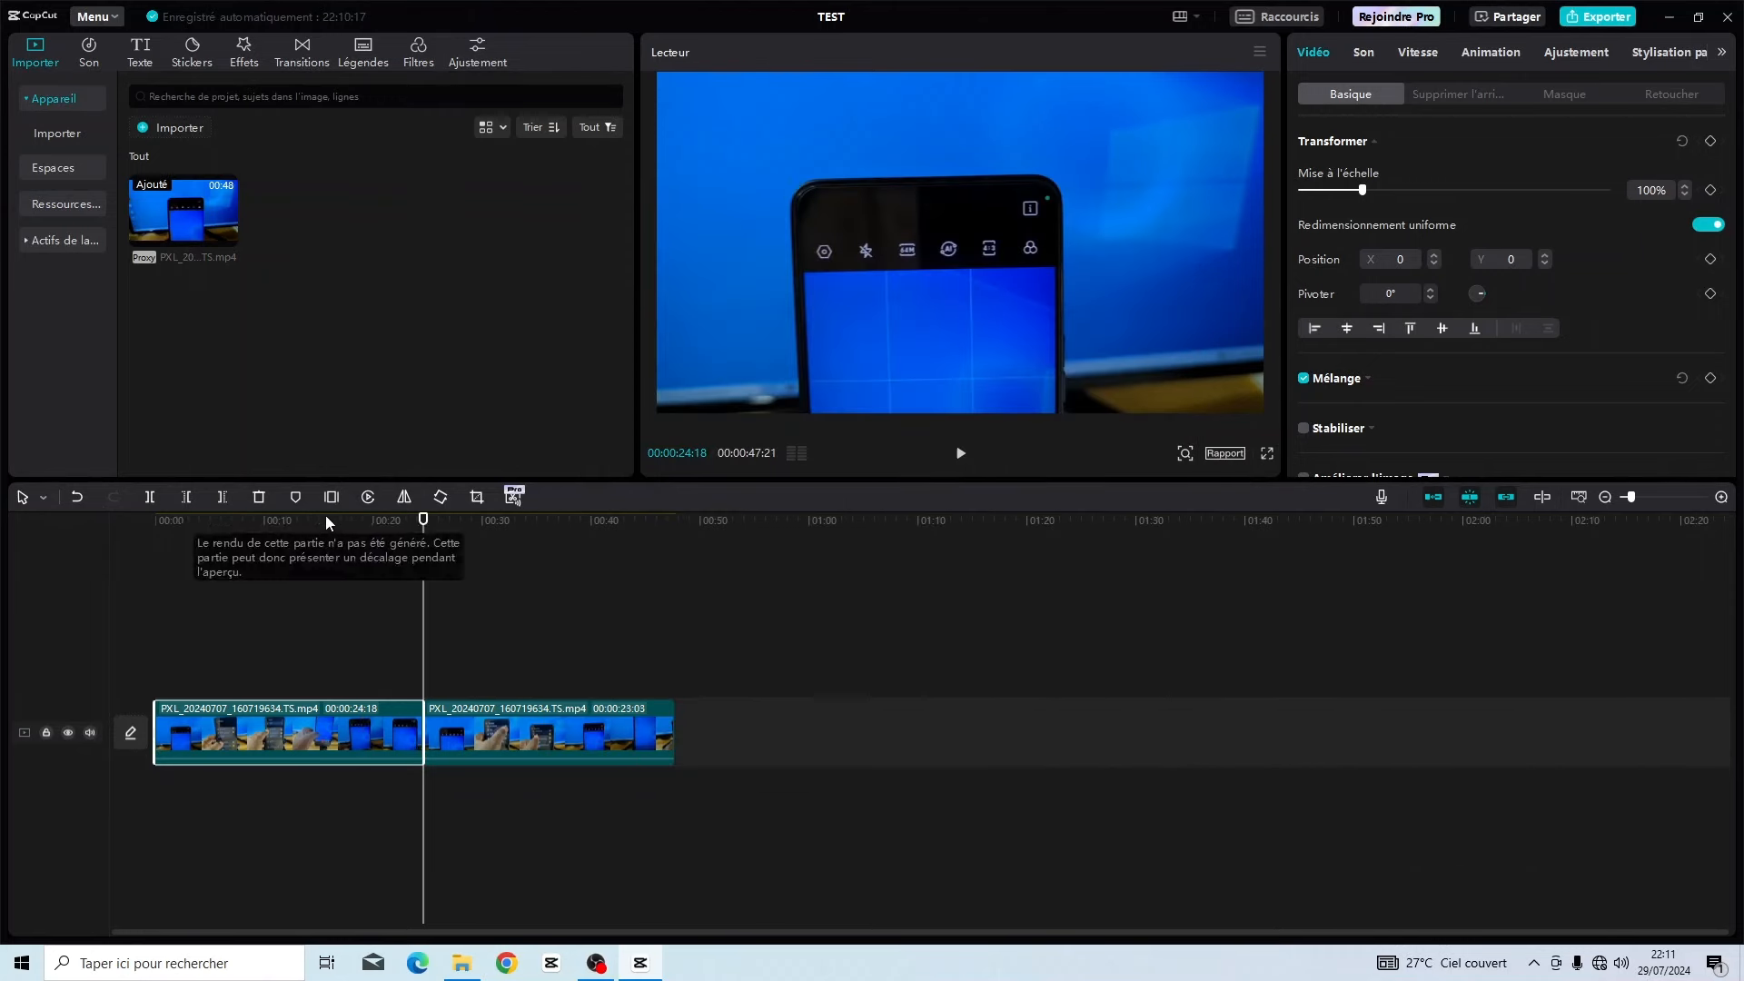
Delete the selected first segment, play the remaining clip and scrub from its start to 00:00:08:00.
click(259, 497)
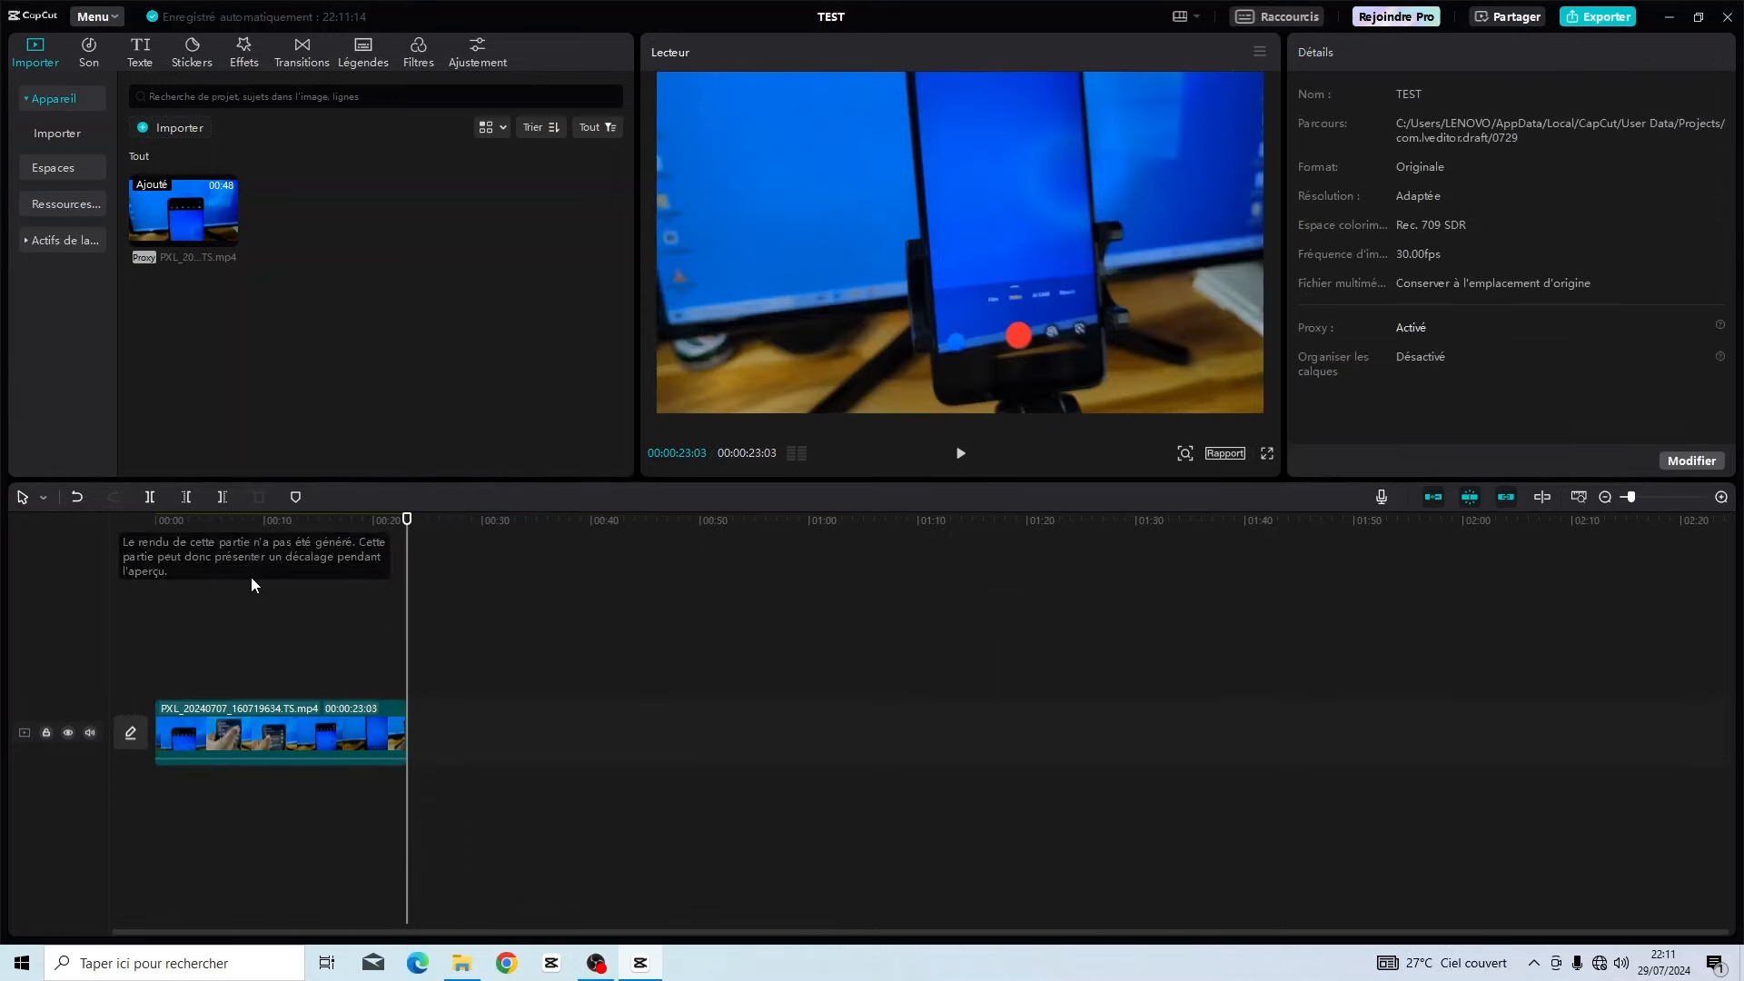
key(space)
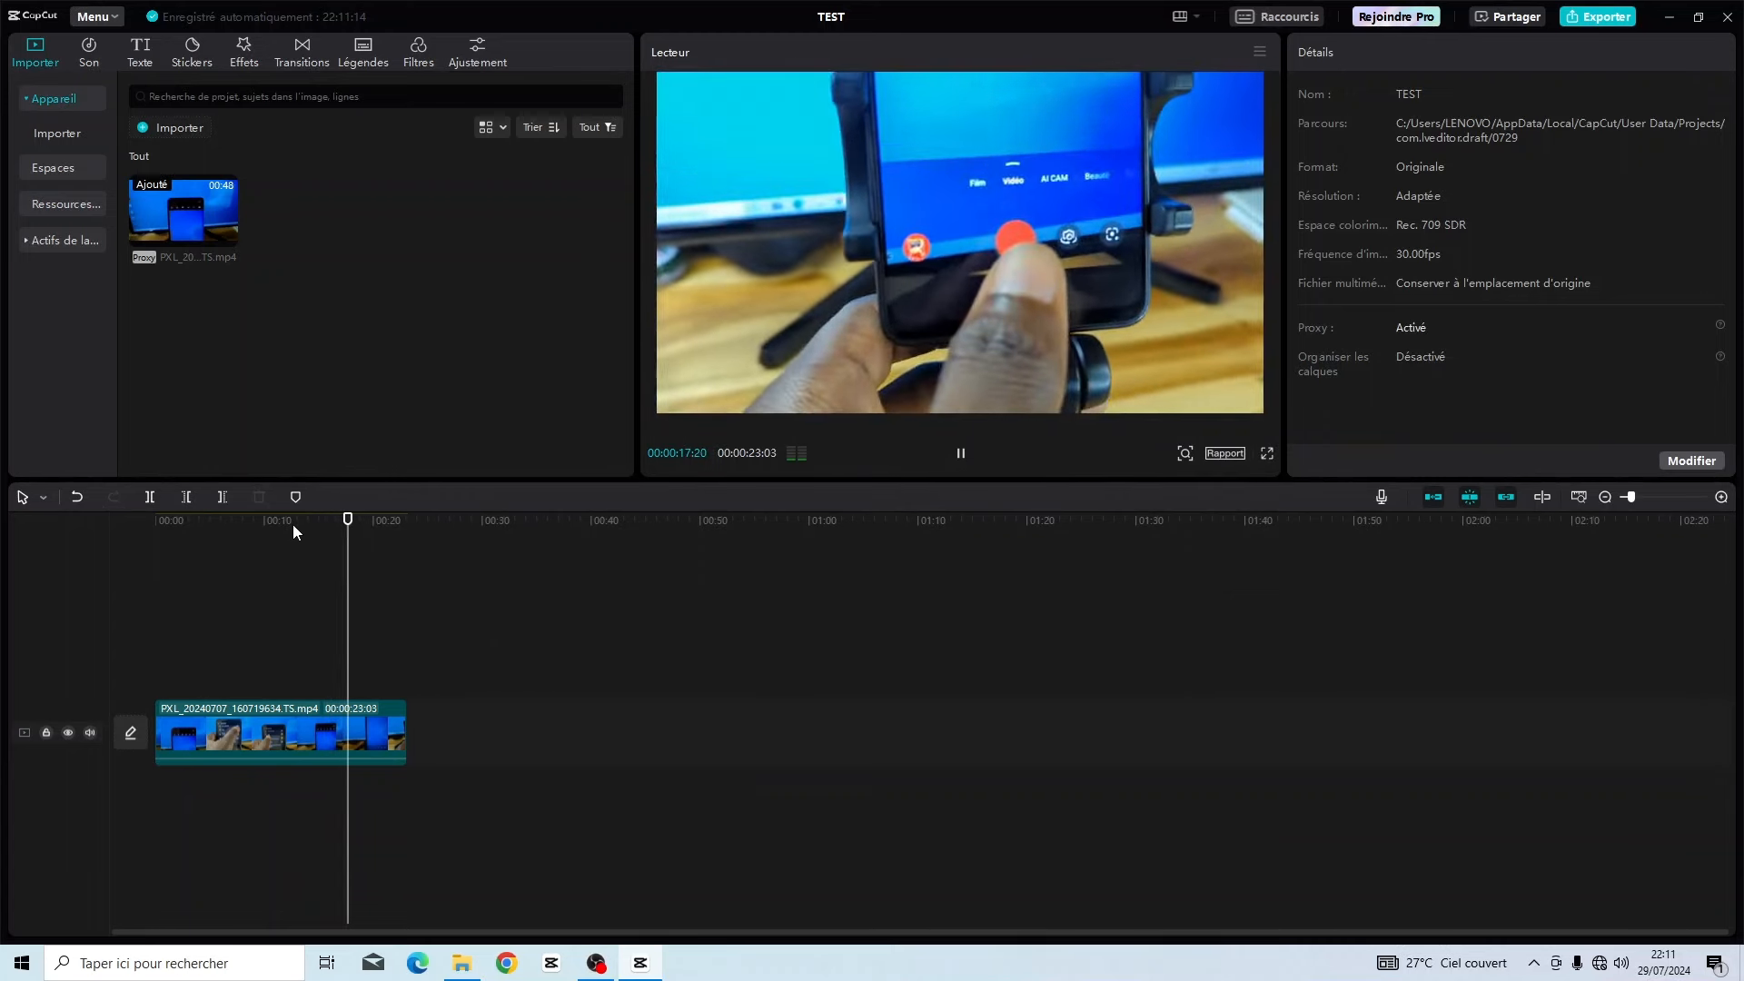
click(124, 539)
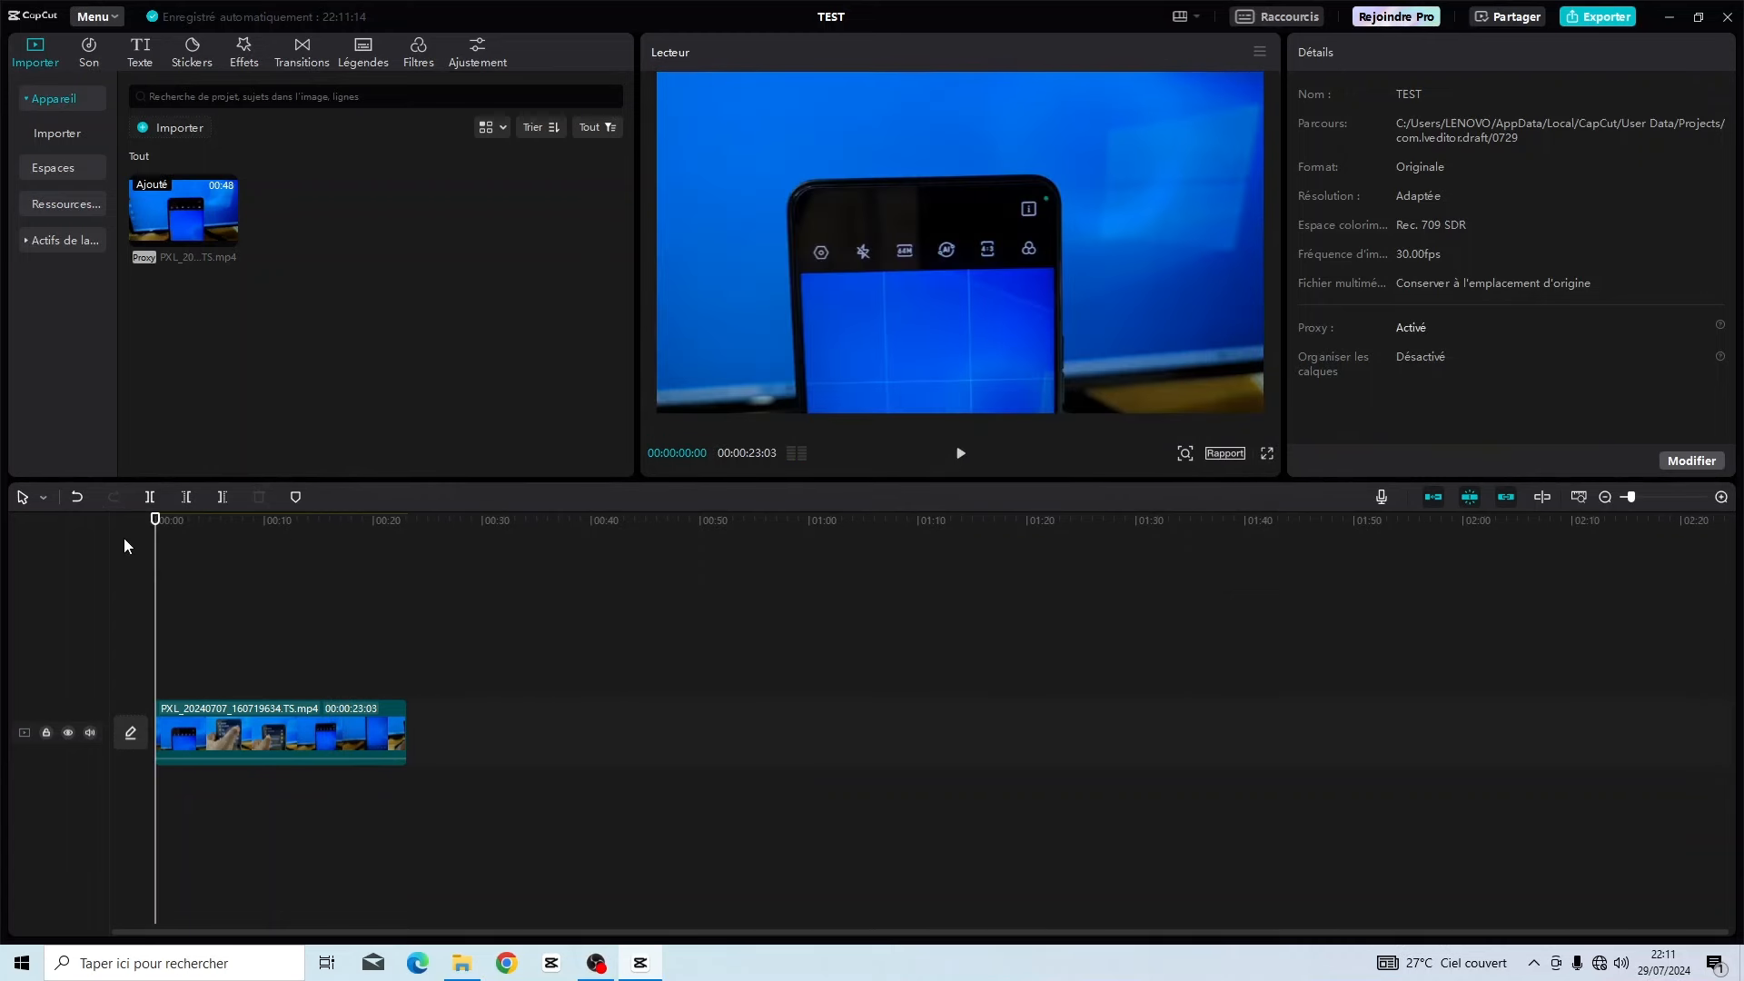
click(191, 531)
drag(191, 530, 243, 529)
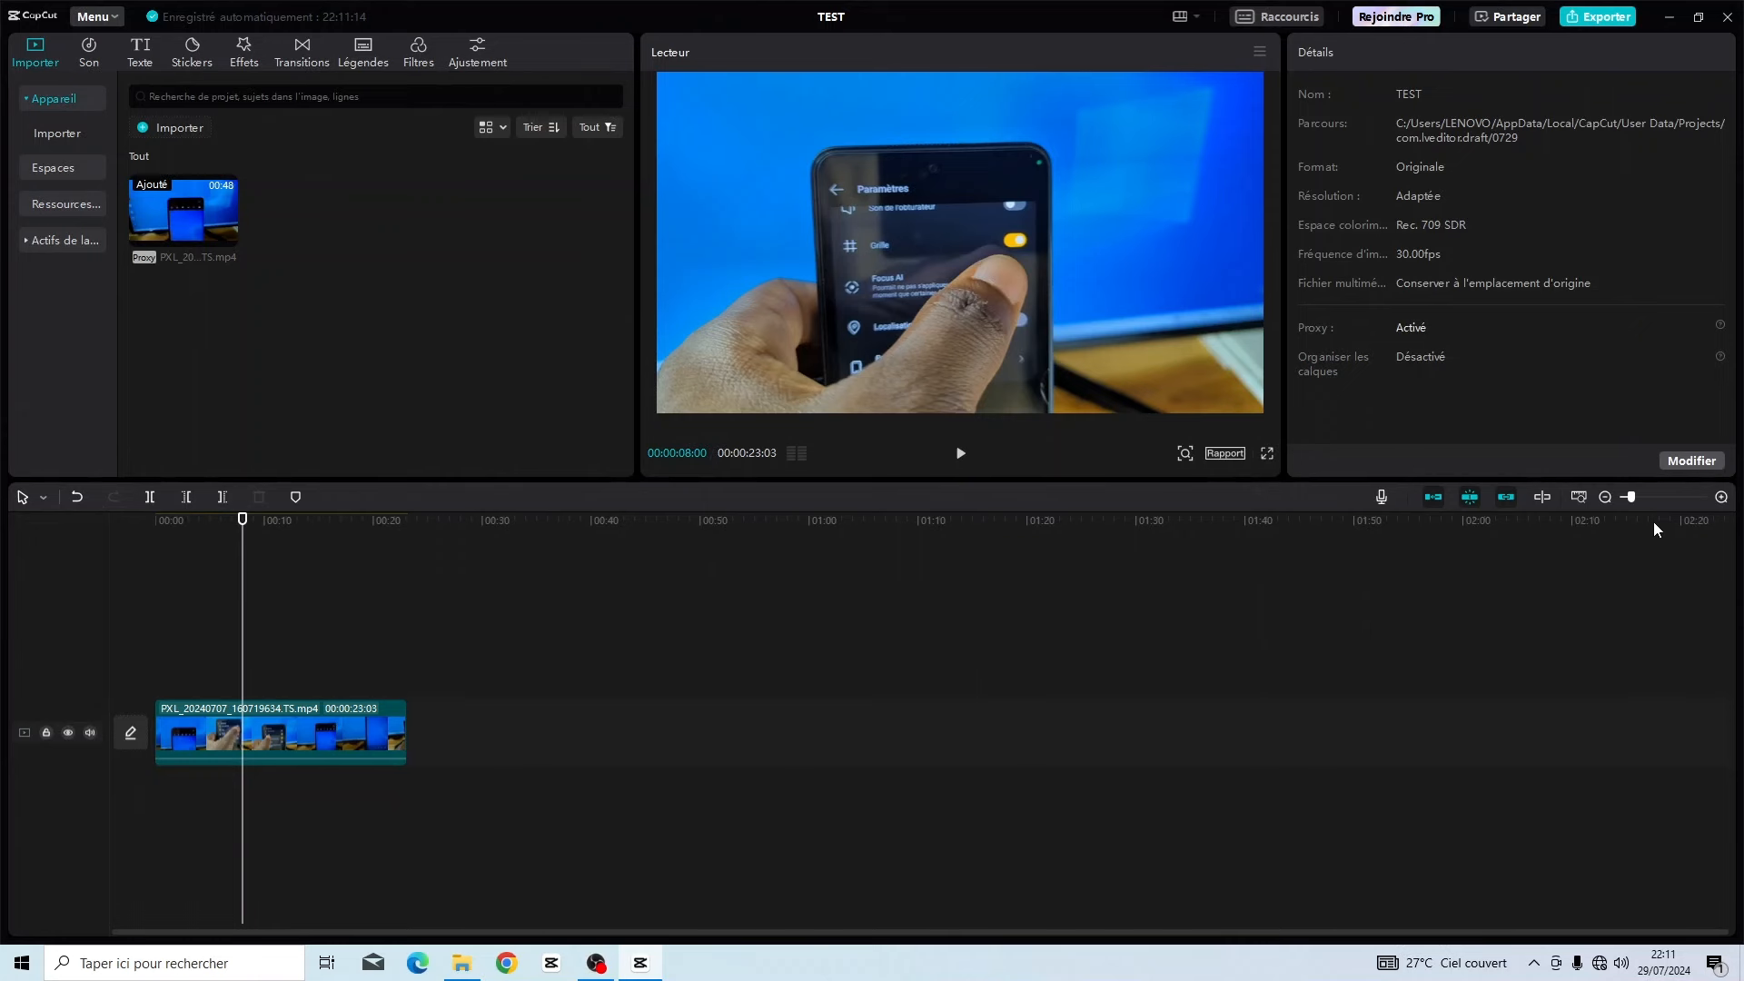
Split the remaining clip at 00:00:01:28, working at frame-level timeline detail.
click(1722, 497)
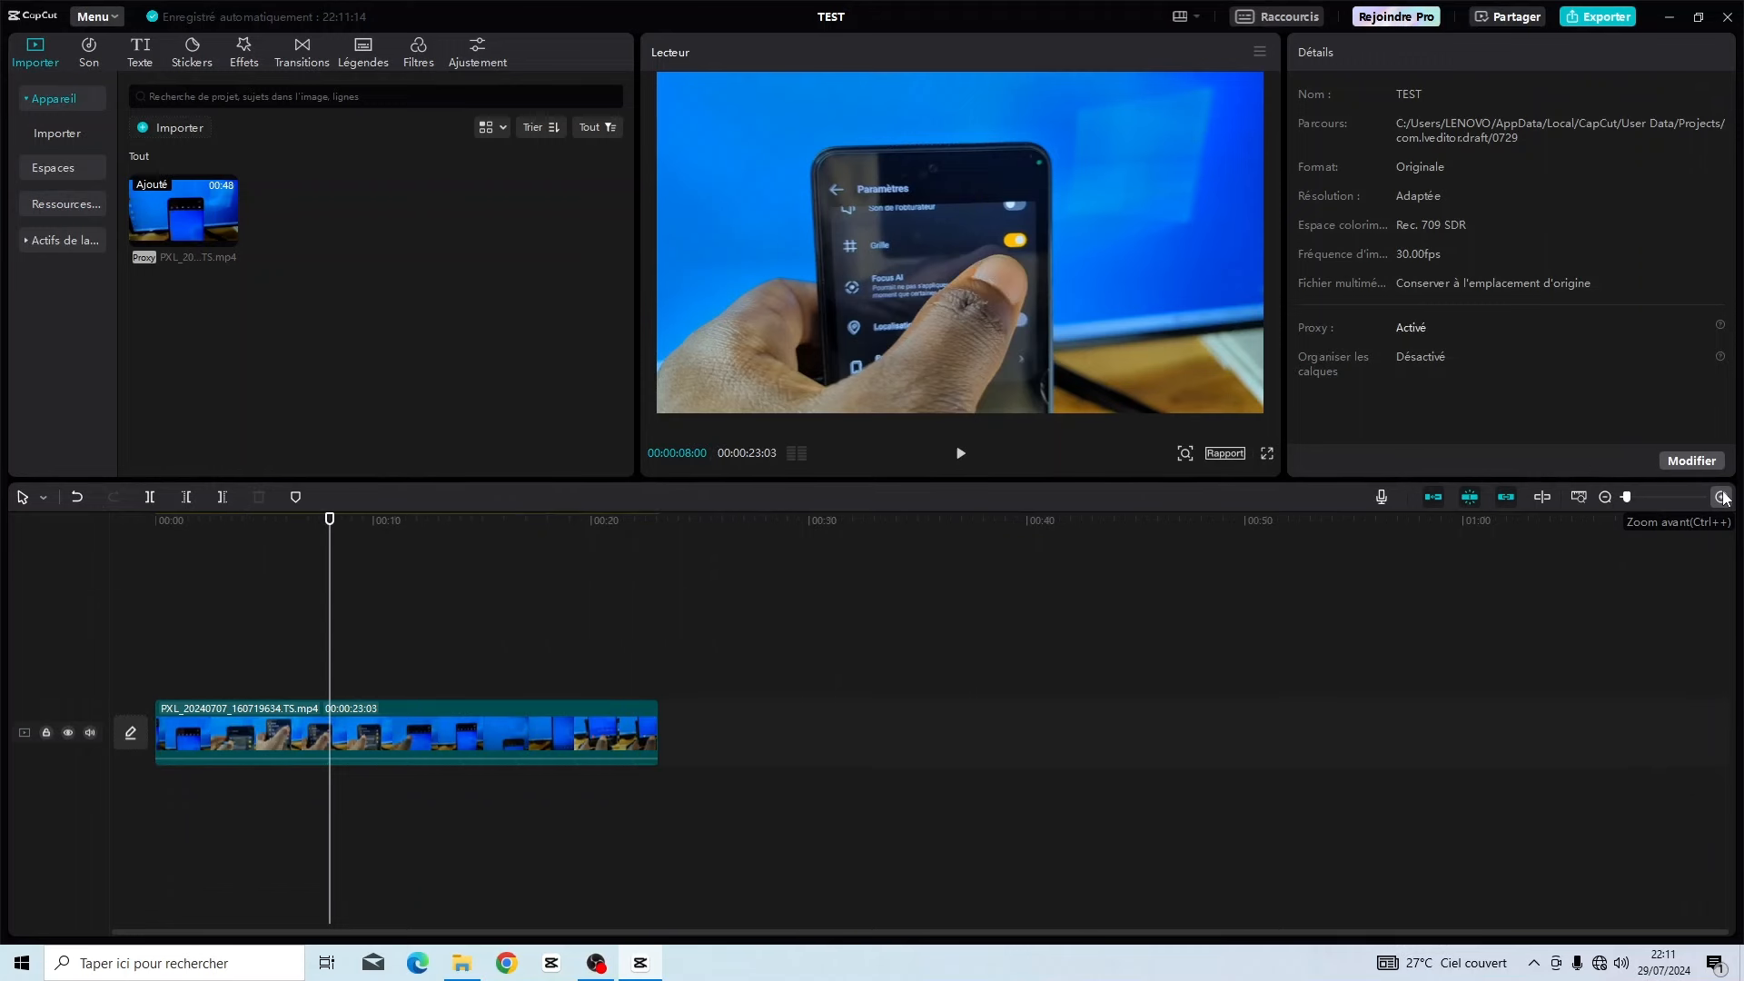
click(1723, 497)
click(1722, 497)
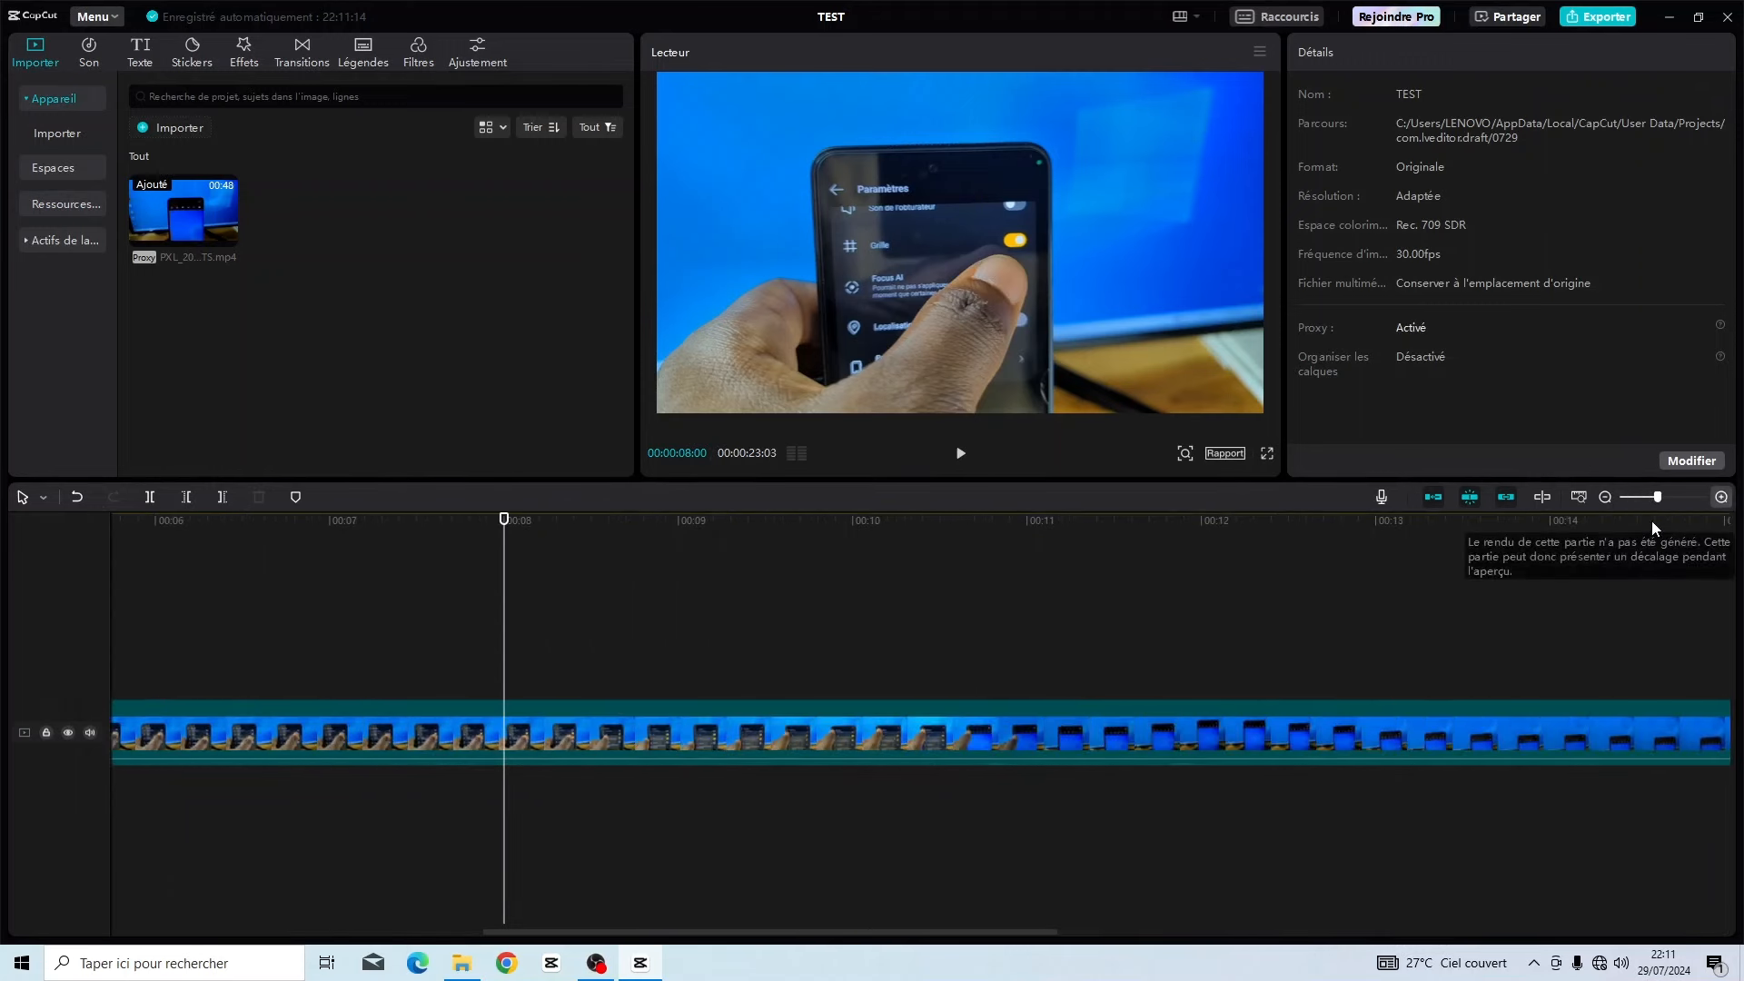
click(1723, 497)
scroll(1015, 733, left, 10)
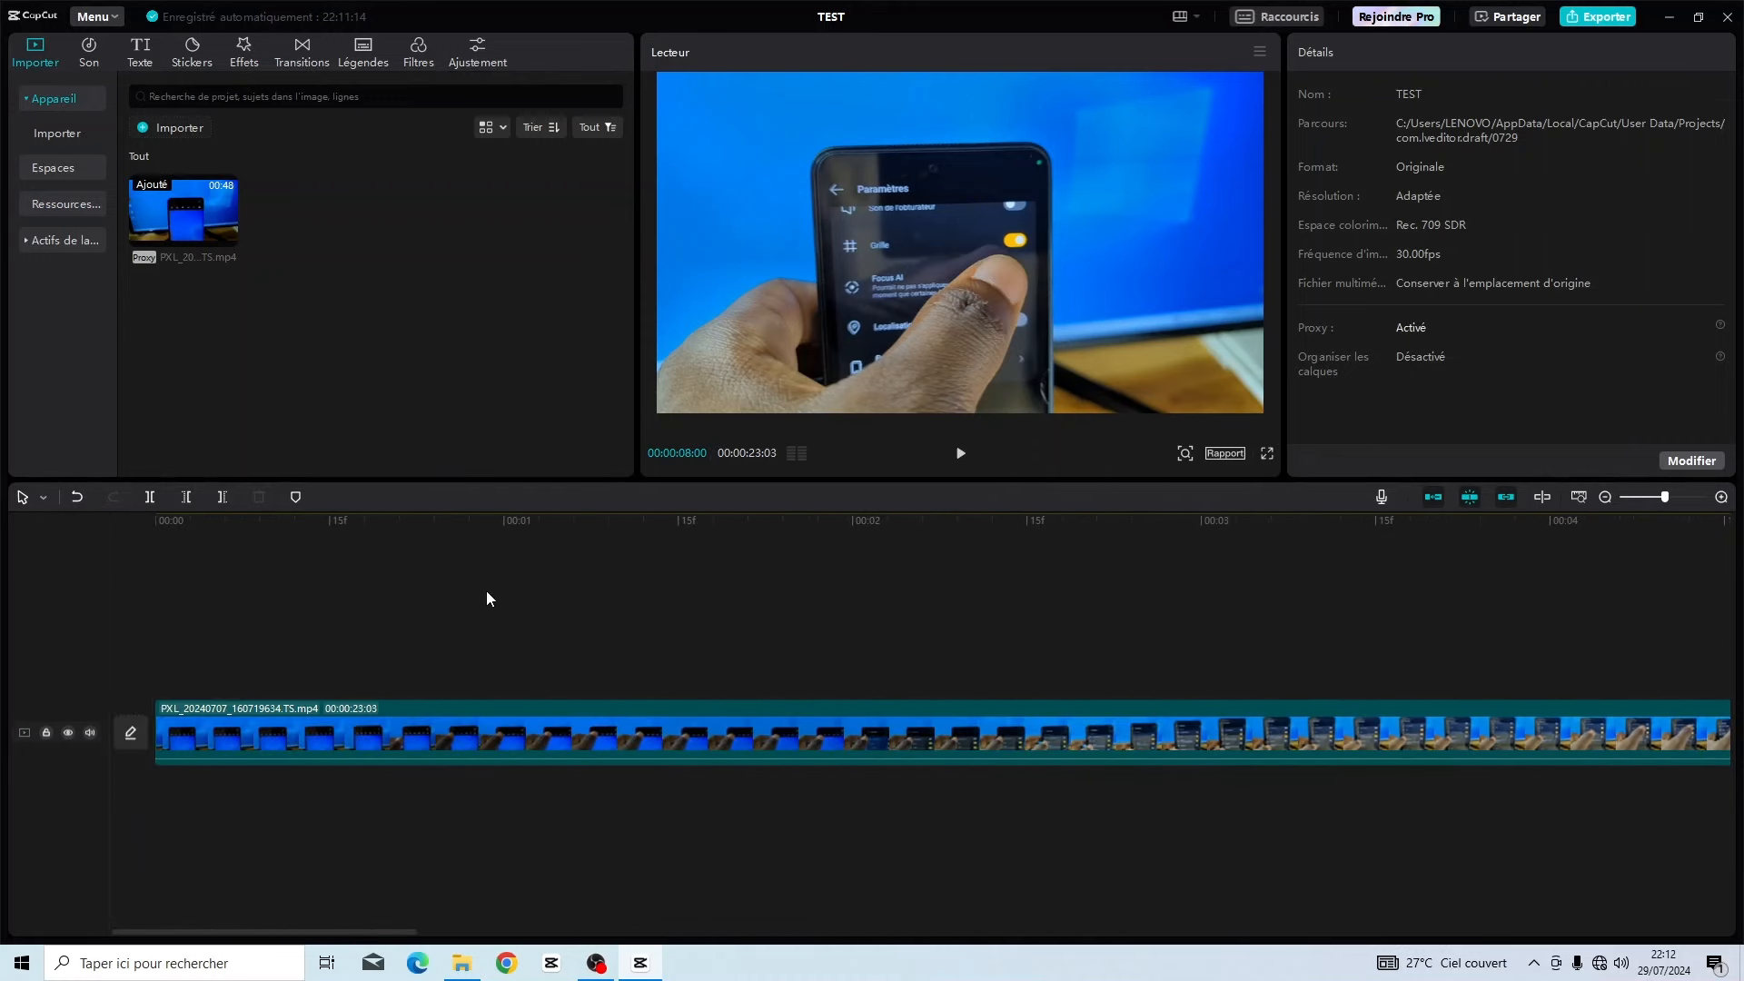
click(829, 527)
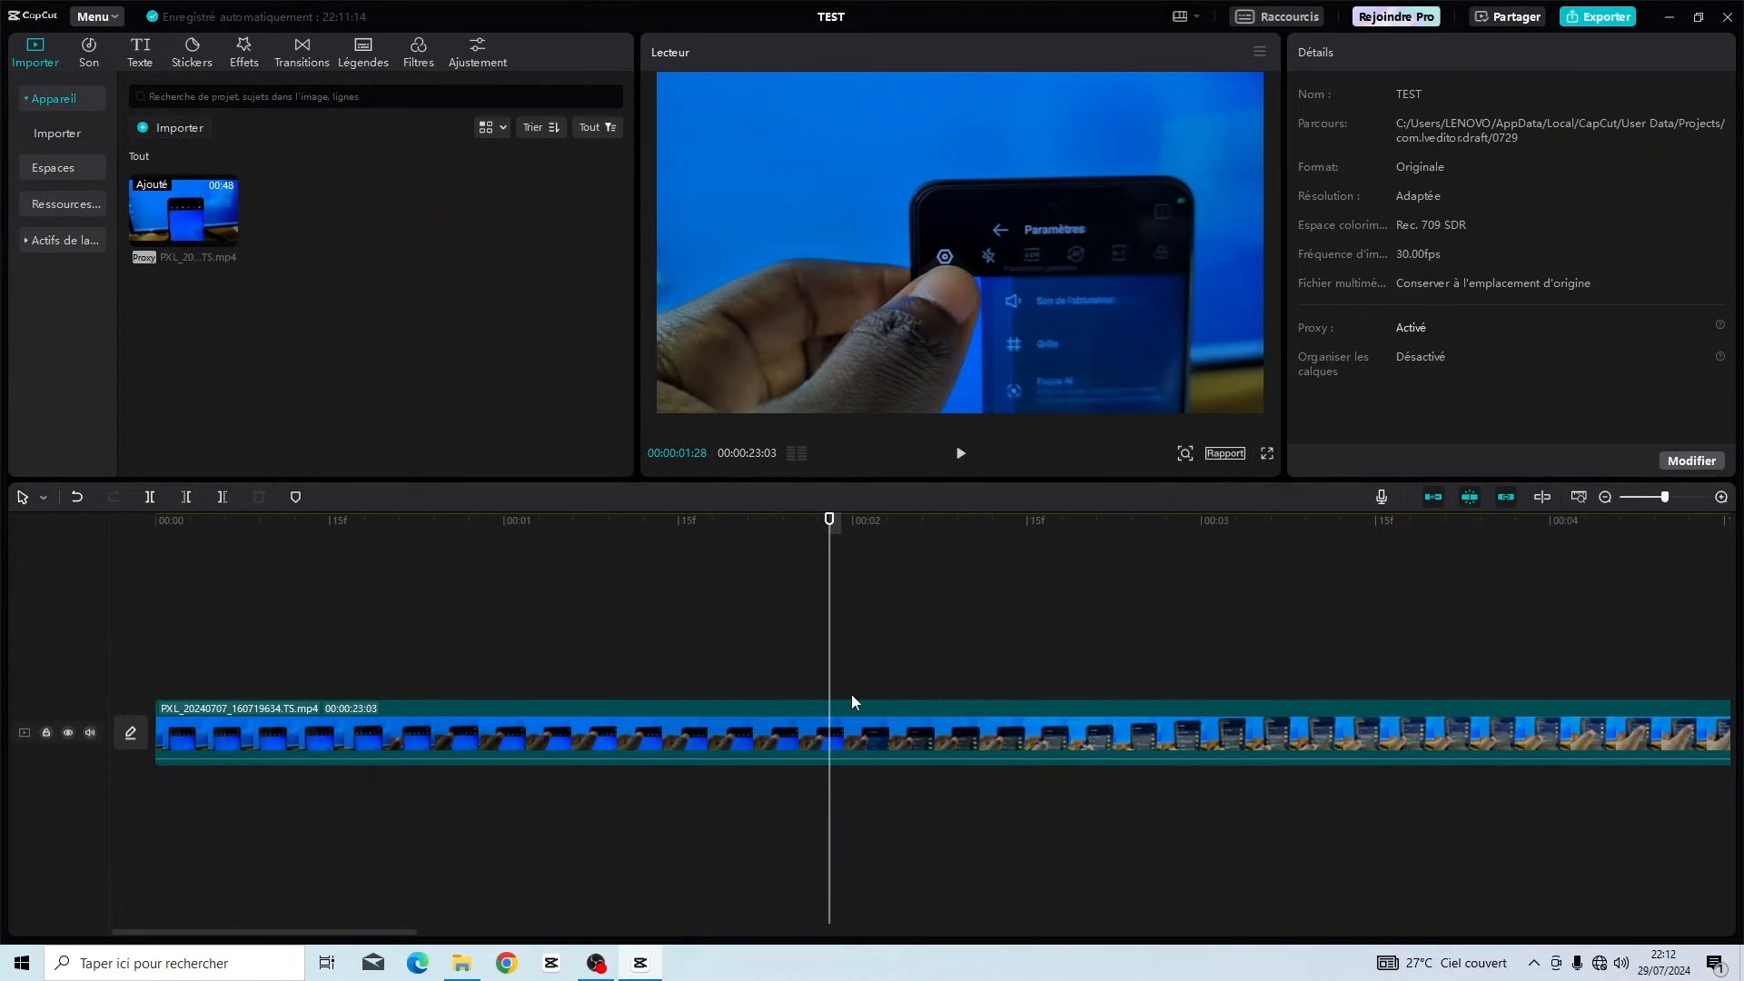
click(759, 740)
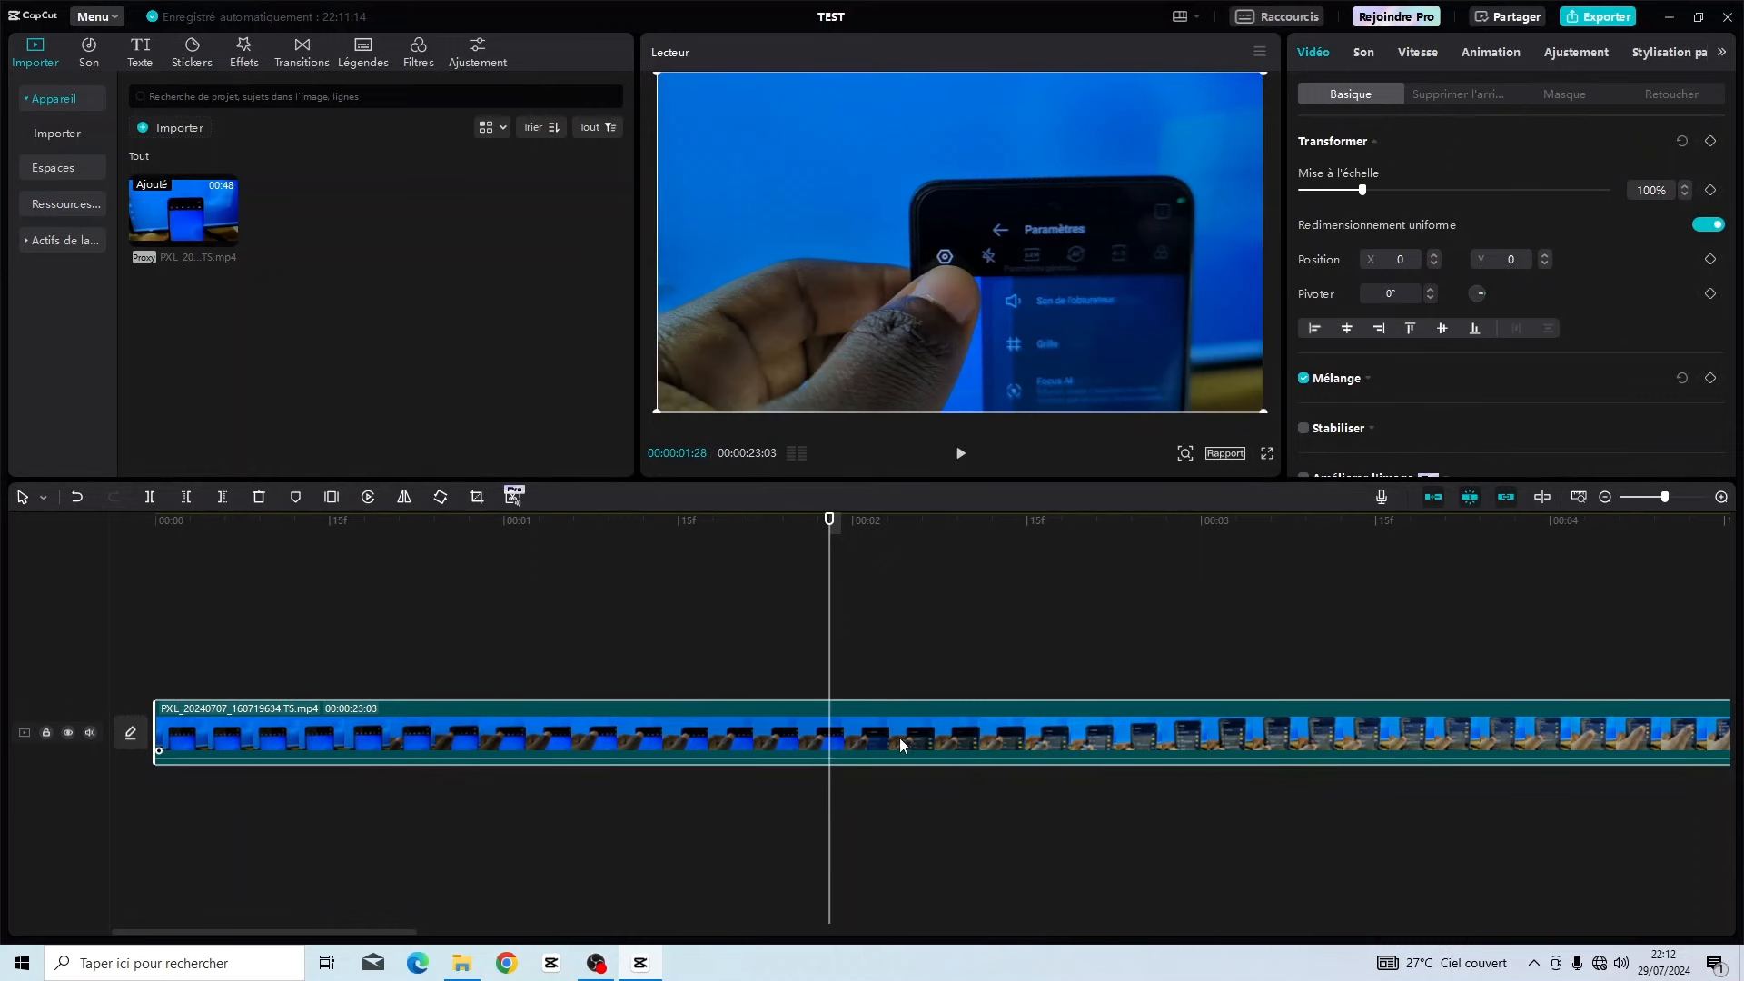
key(ctrl+b)
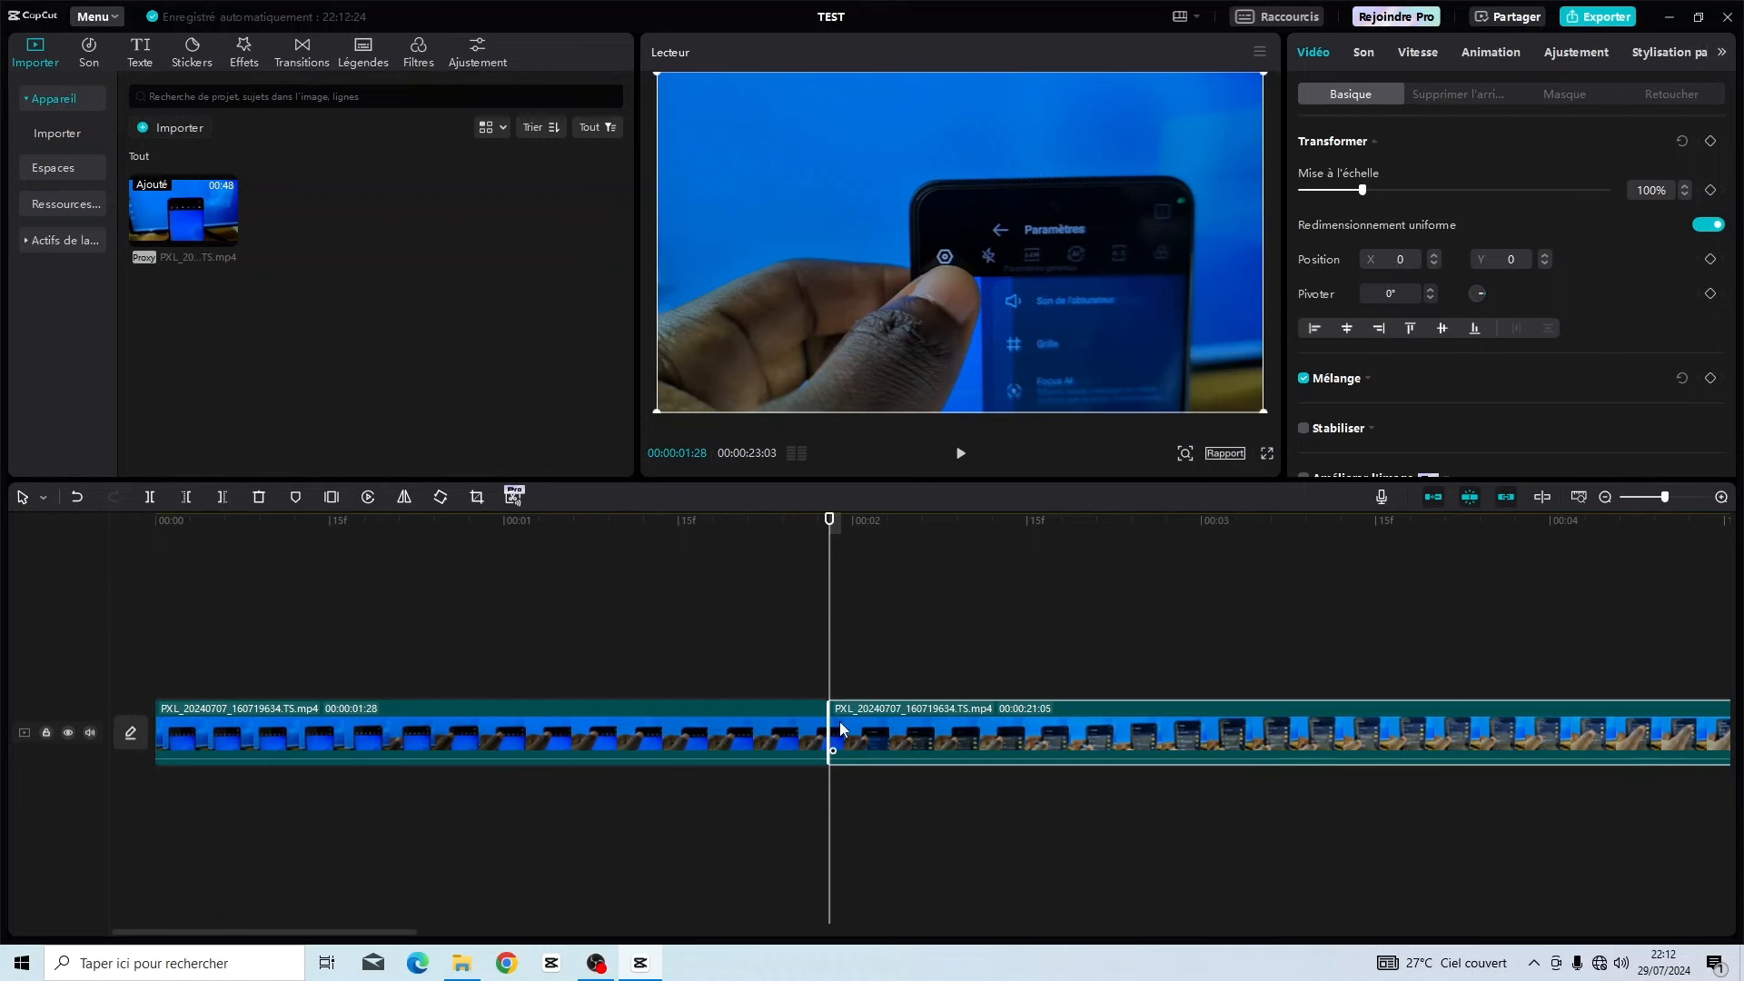
Make a second cut at 00:00:02:00 and delete the two-frame piece between the two cuts.
click(854, 523)
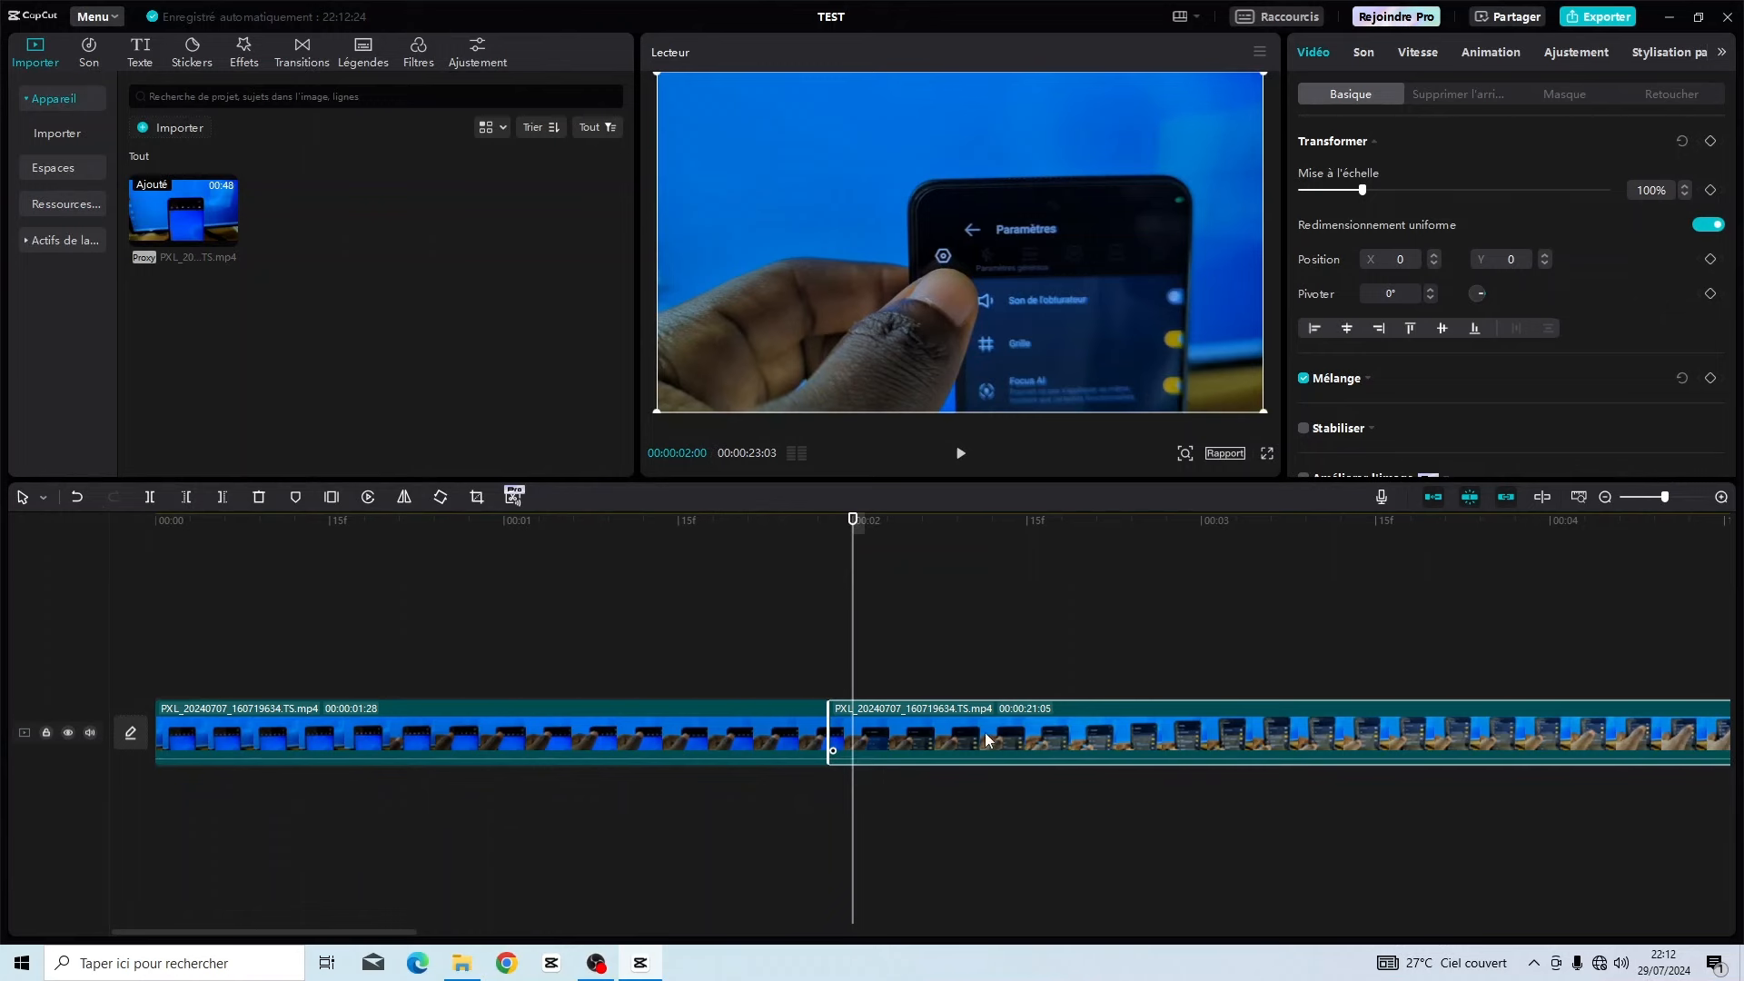
key(ctrl+b)
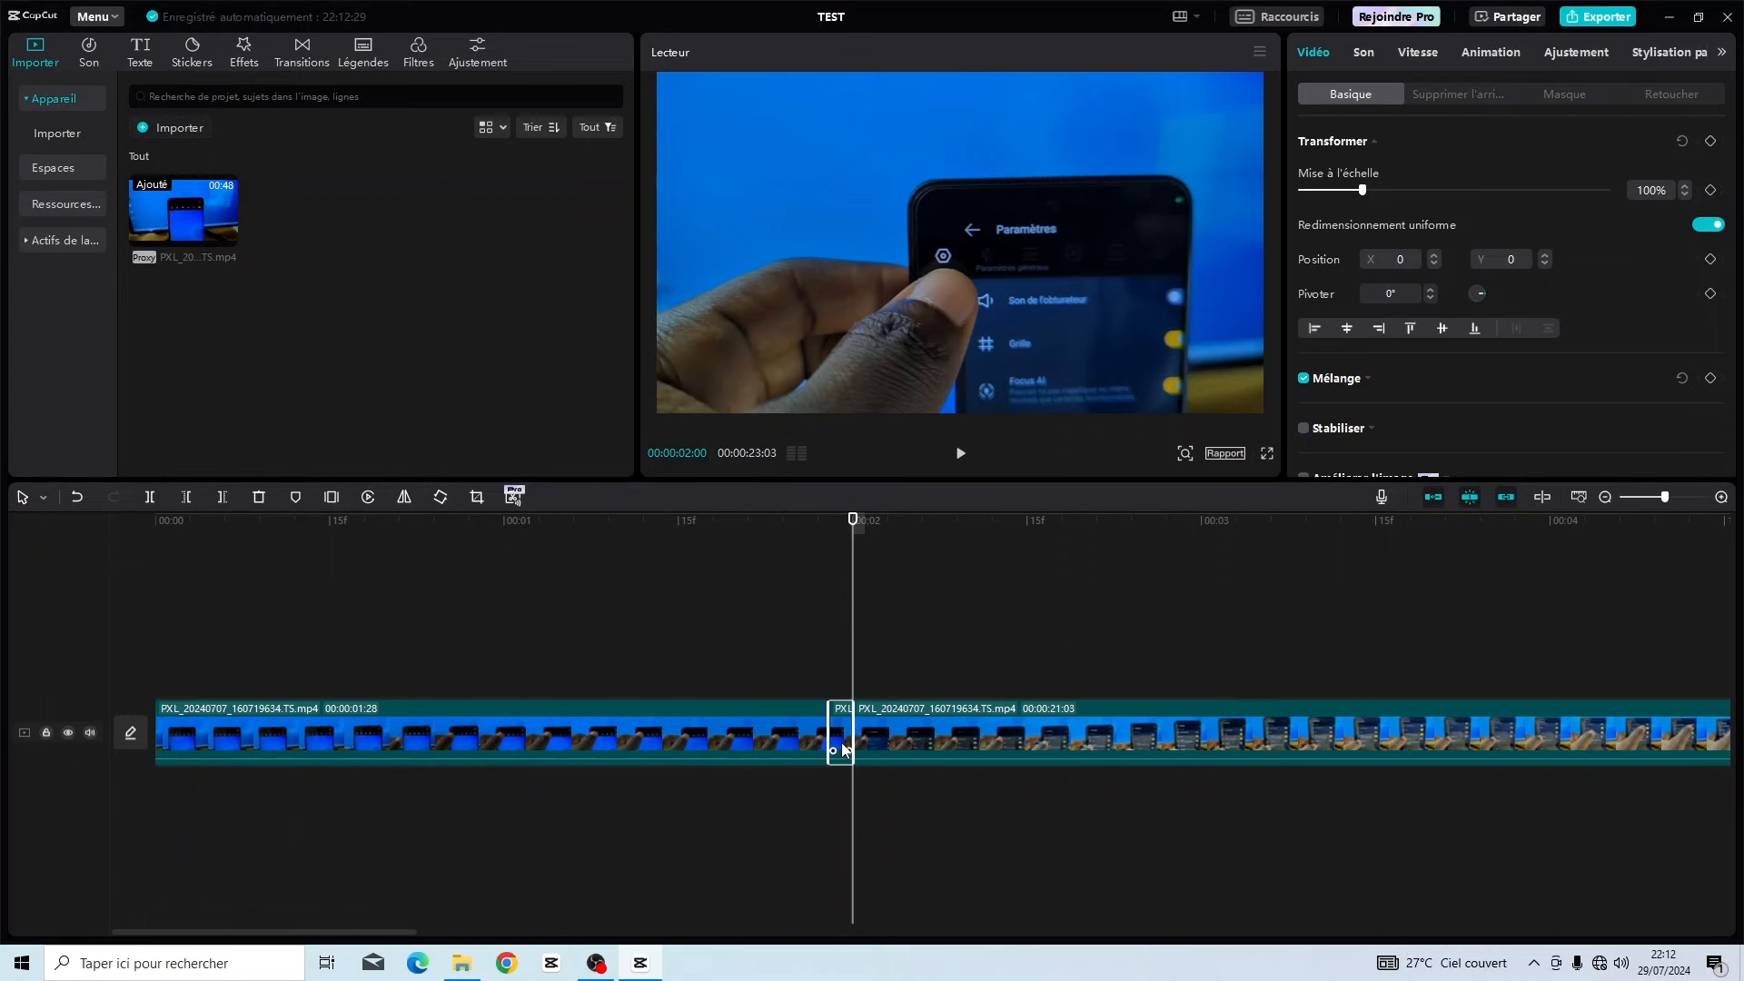
key(Delete)
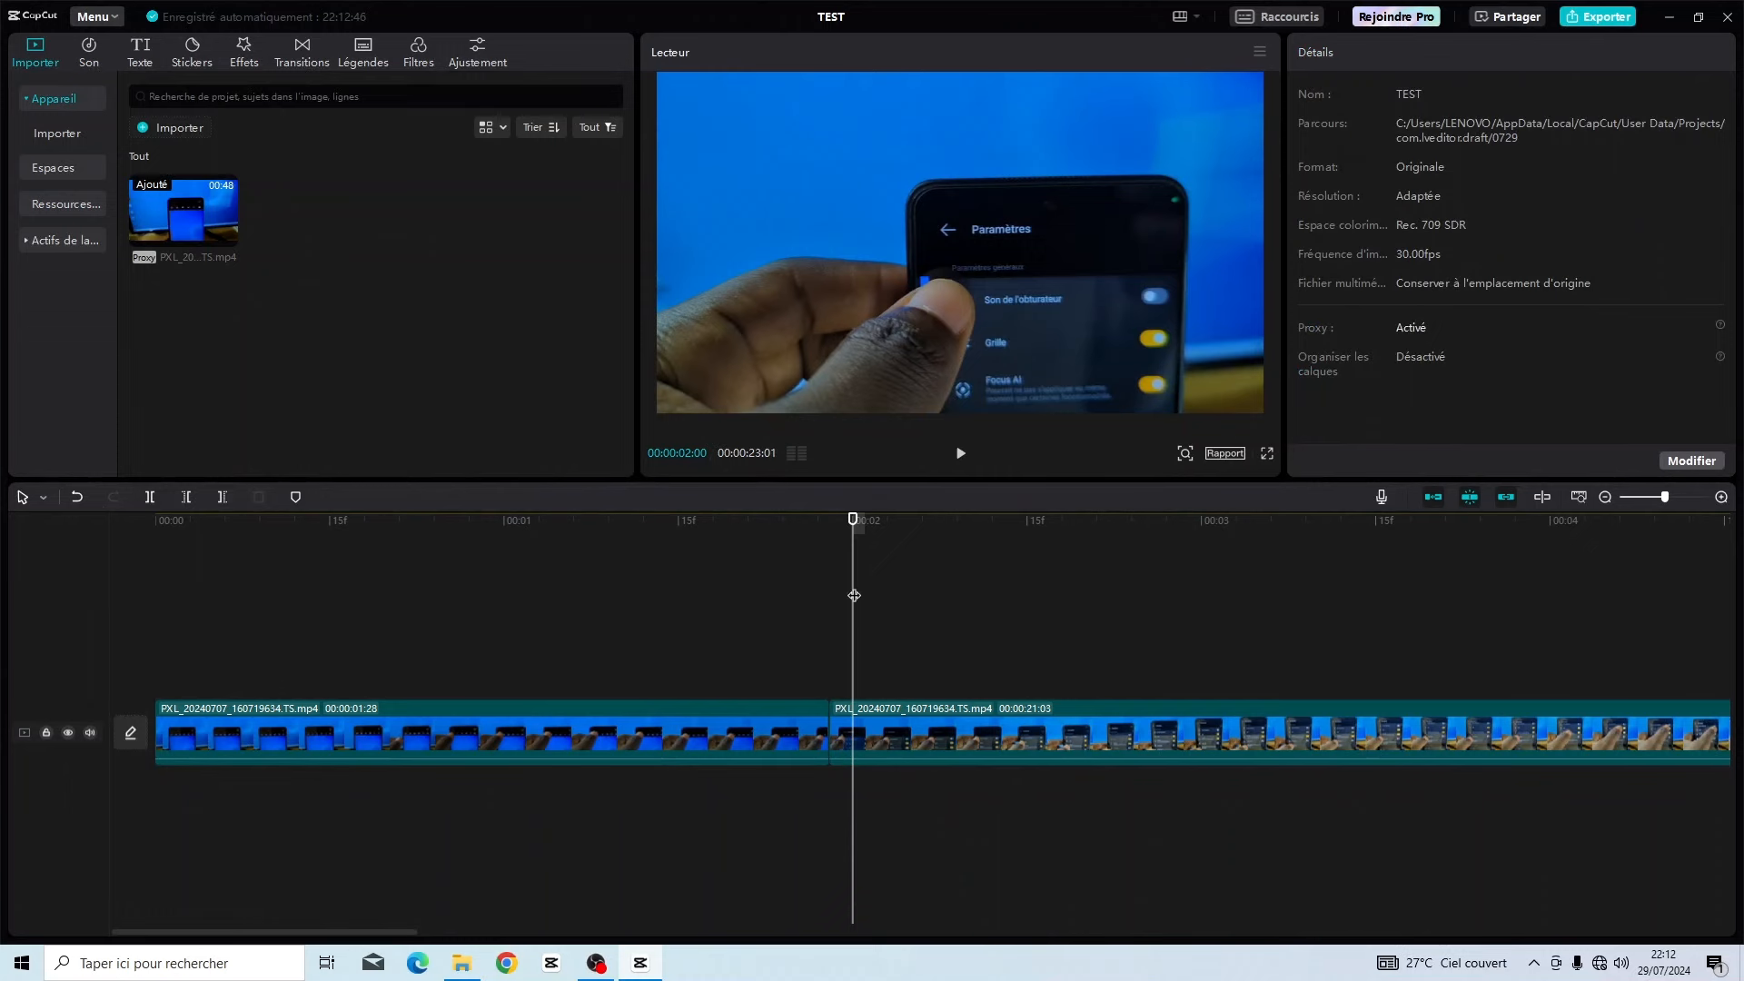
Play back the junction between the two segments from several points before the cut, including 00:00:00:20, to check the jump.
drag(853, 592, 790, 542)
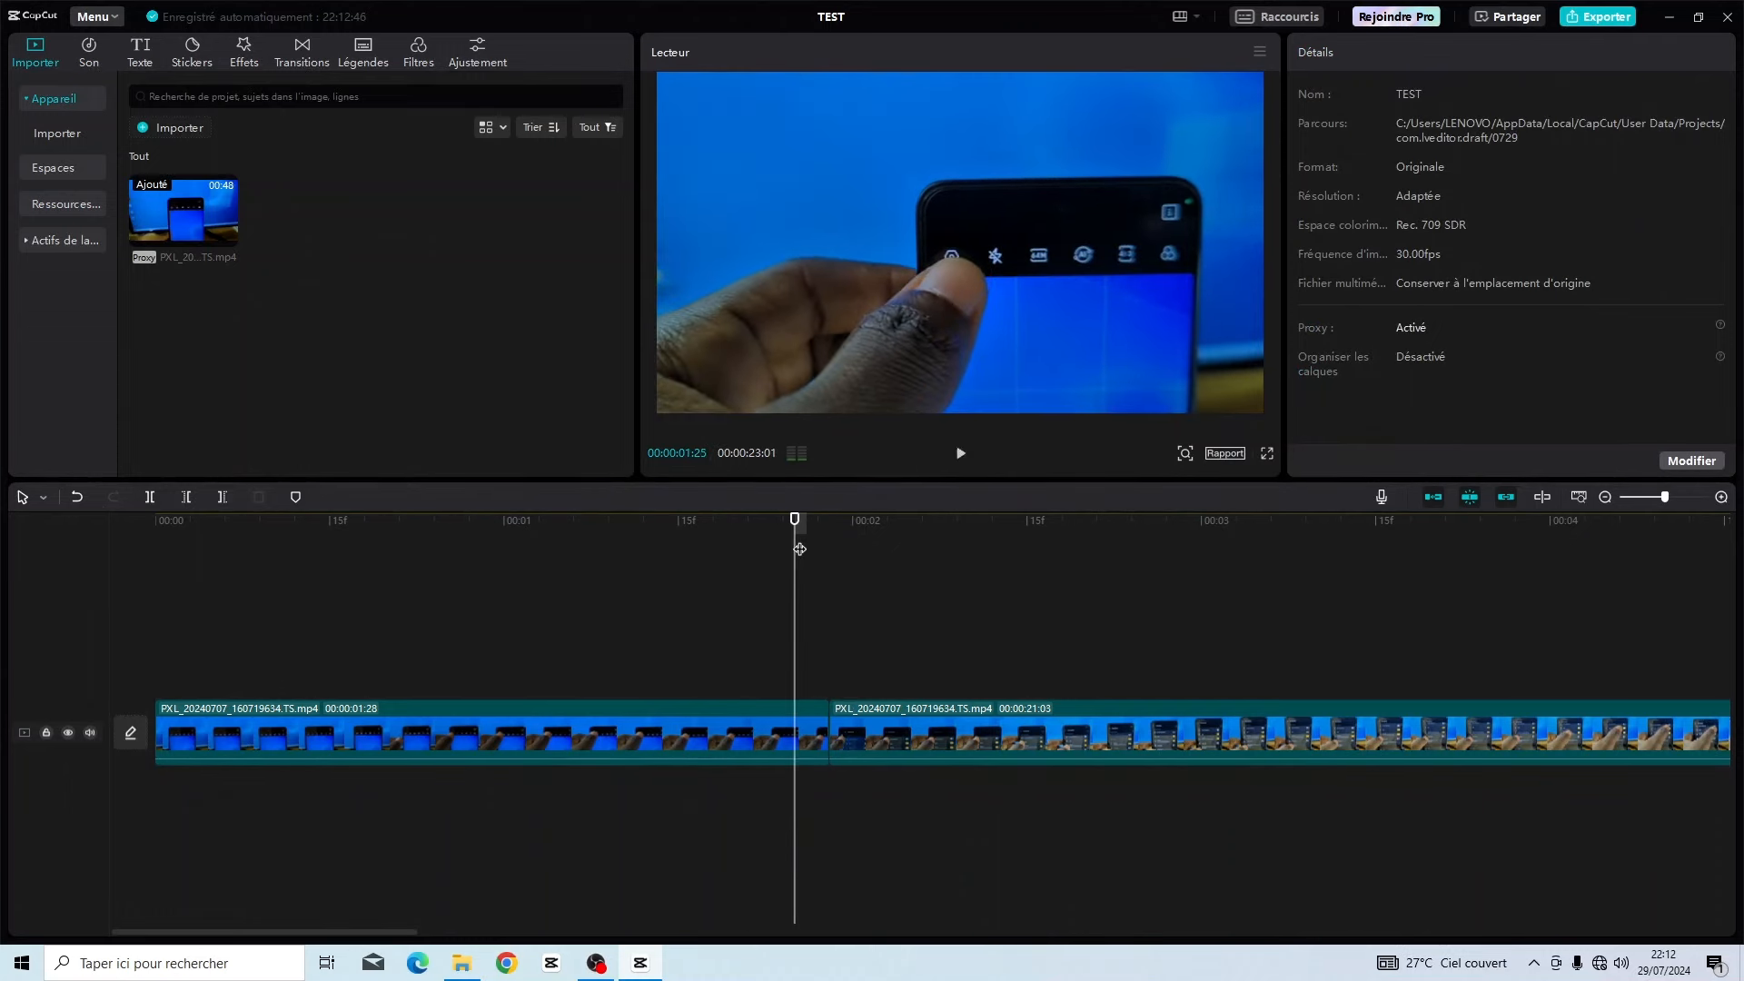
key(space)
click(814, 527)
click(806, 521)
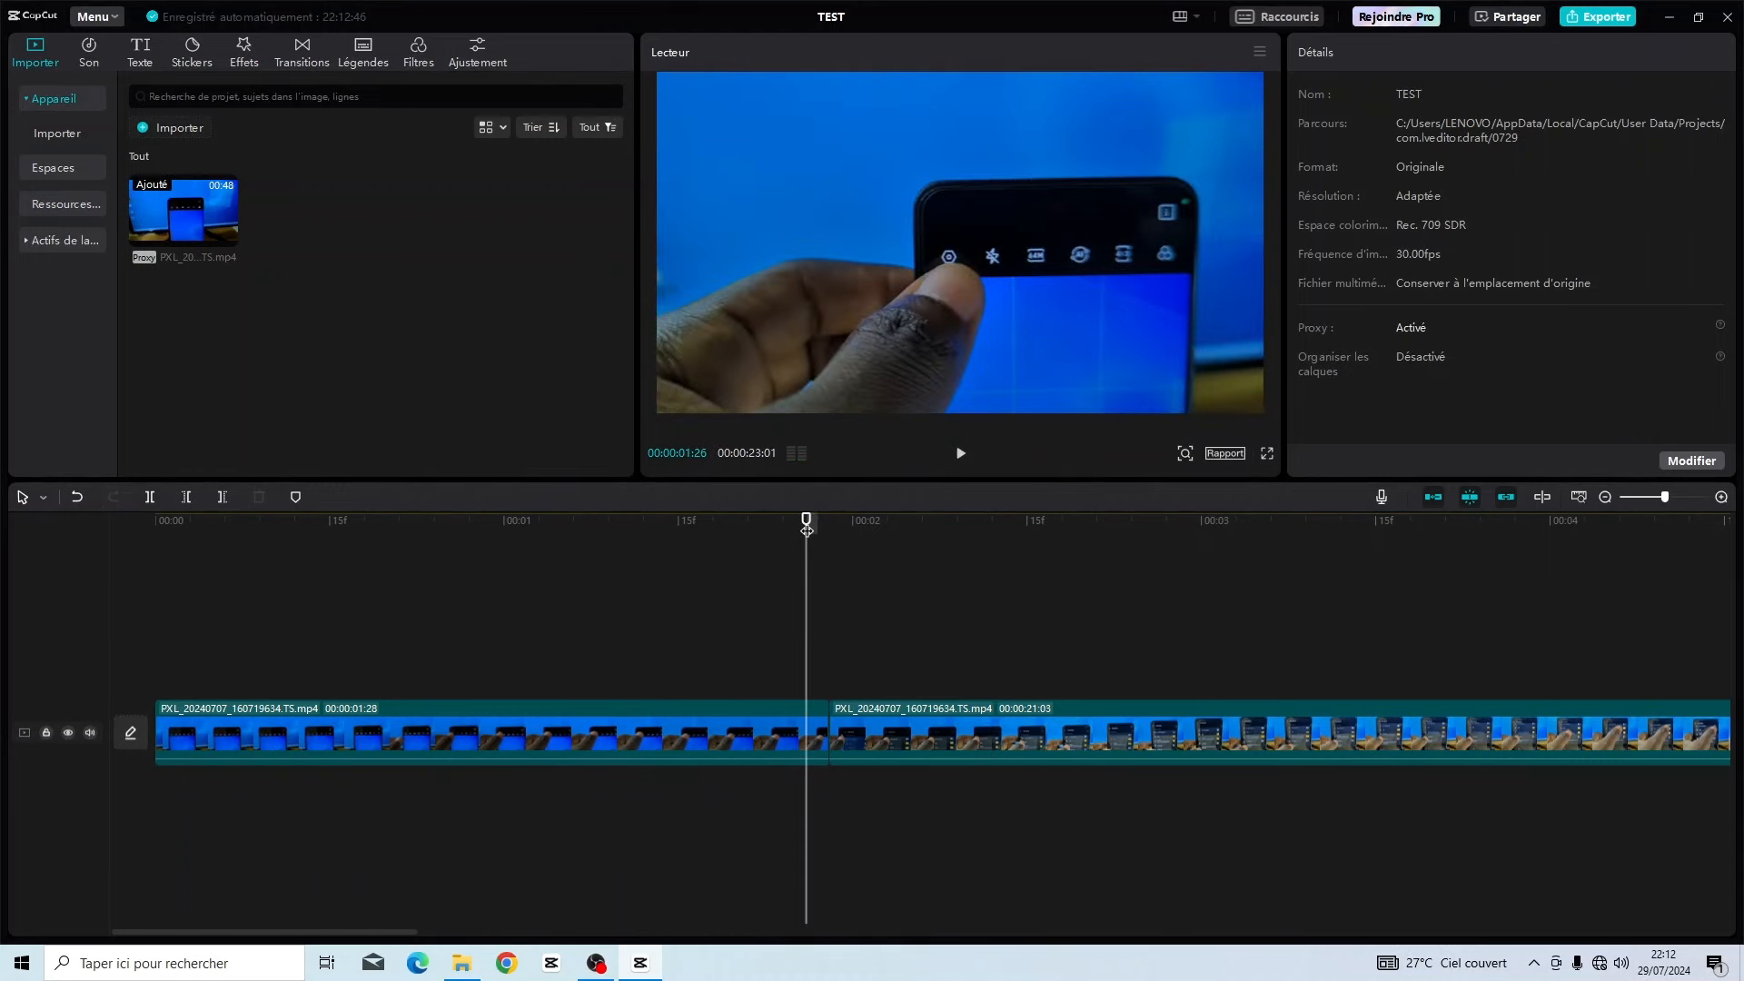
click(858, 712)
key(space)
click(805, 538)
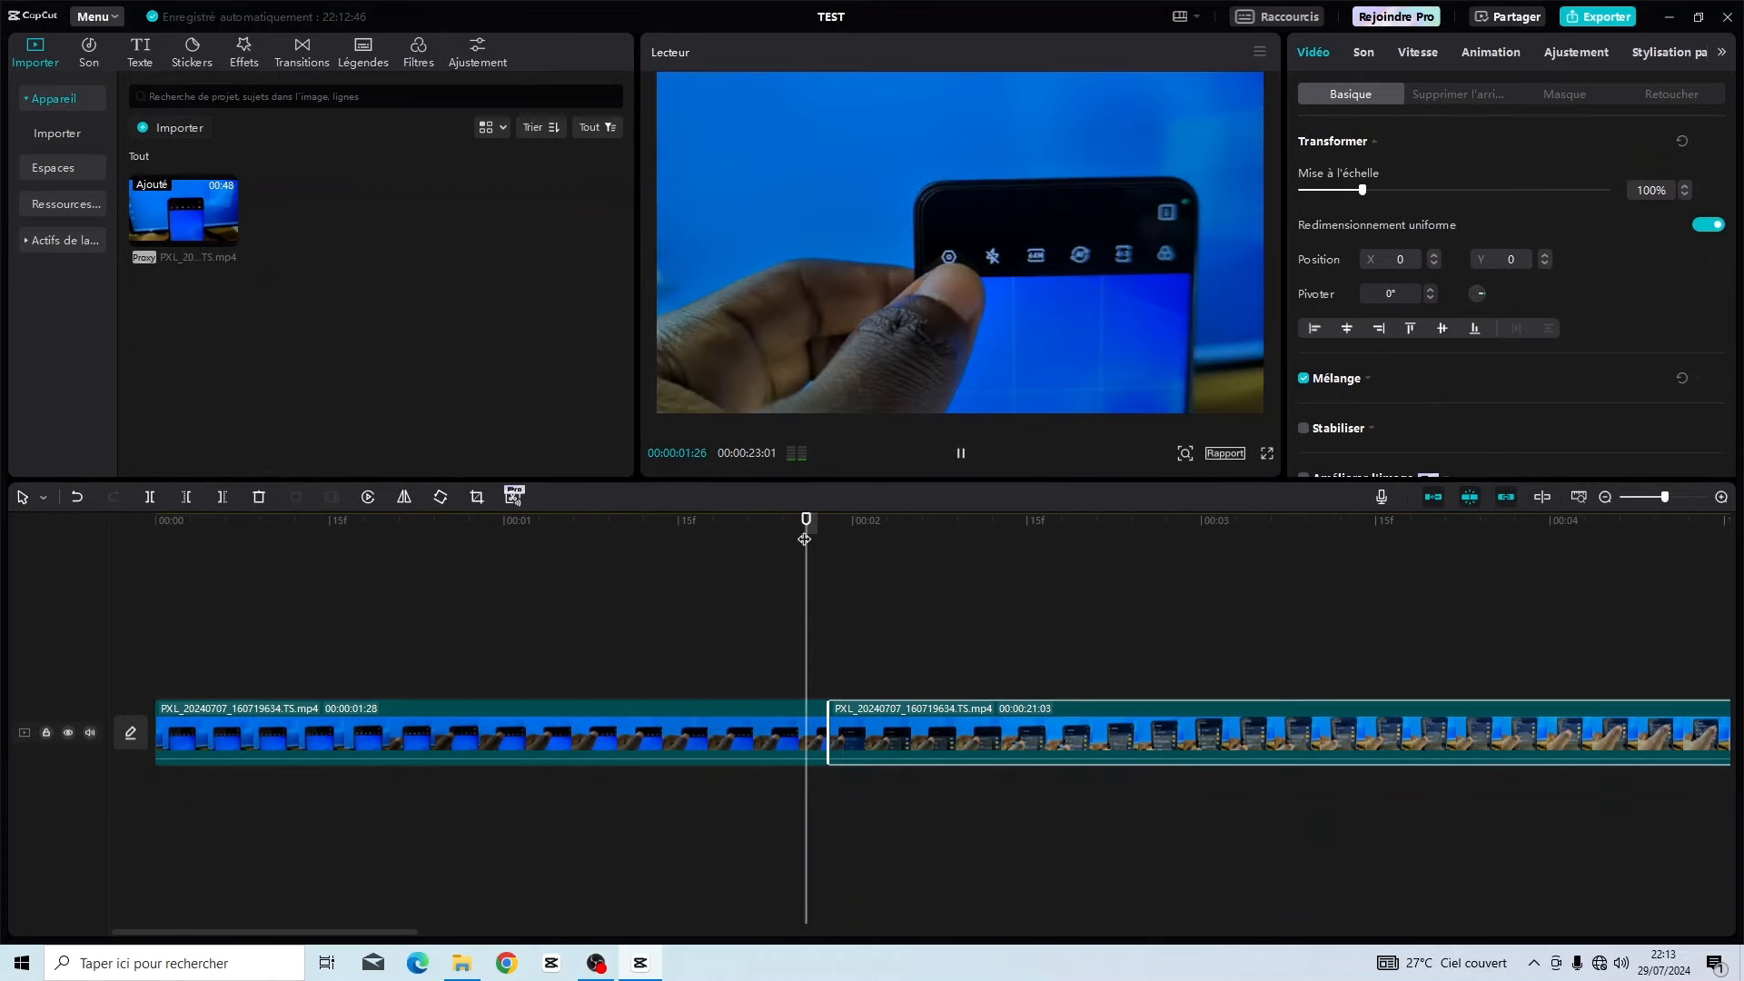
drag(805, 539, 388, 619)
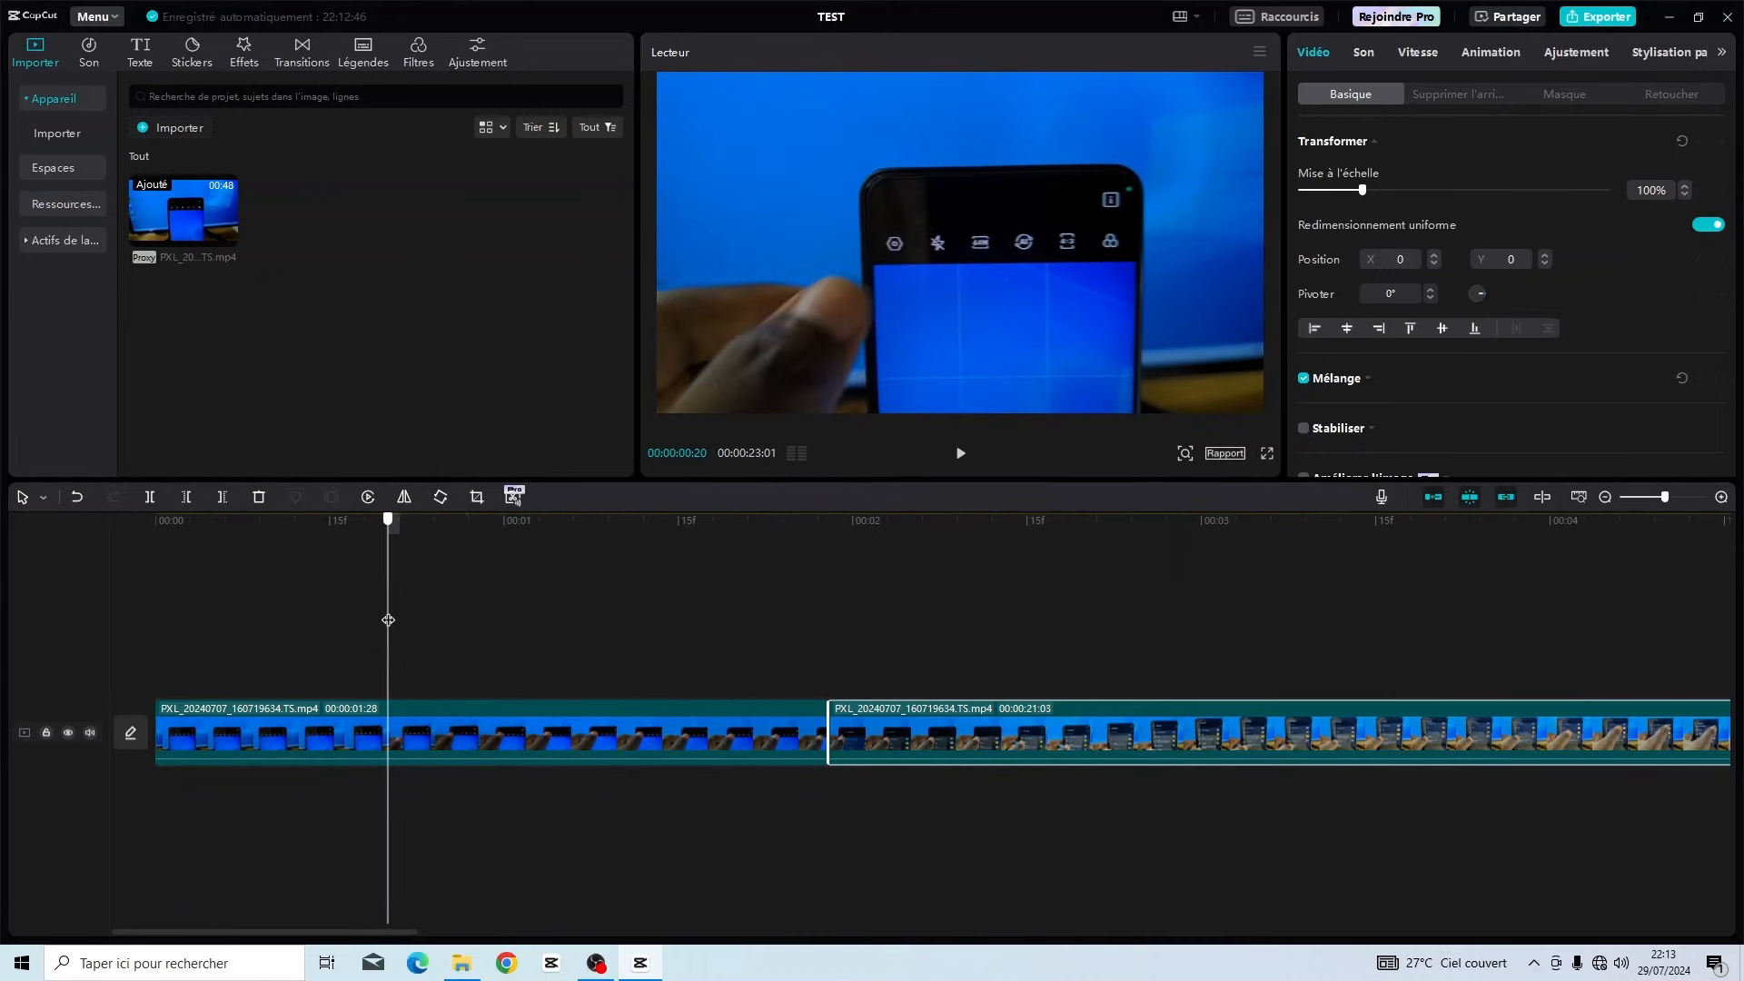
key(space)
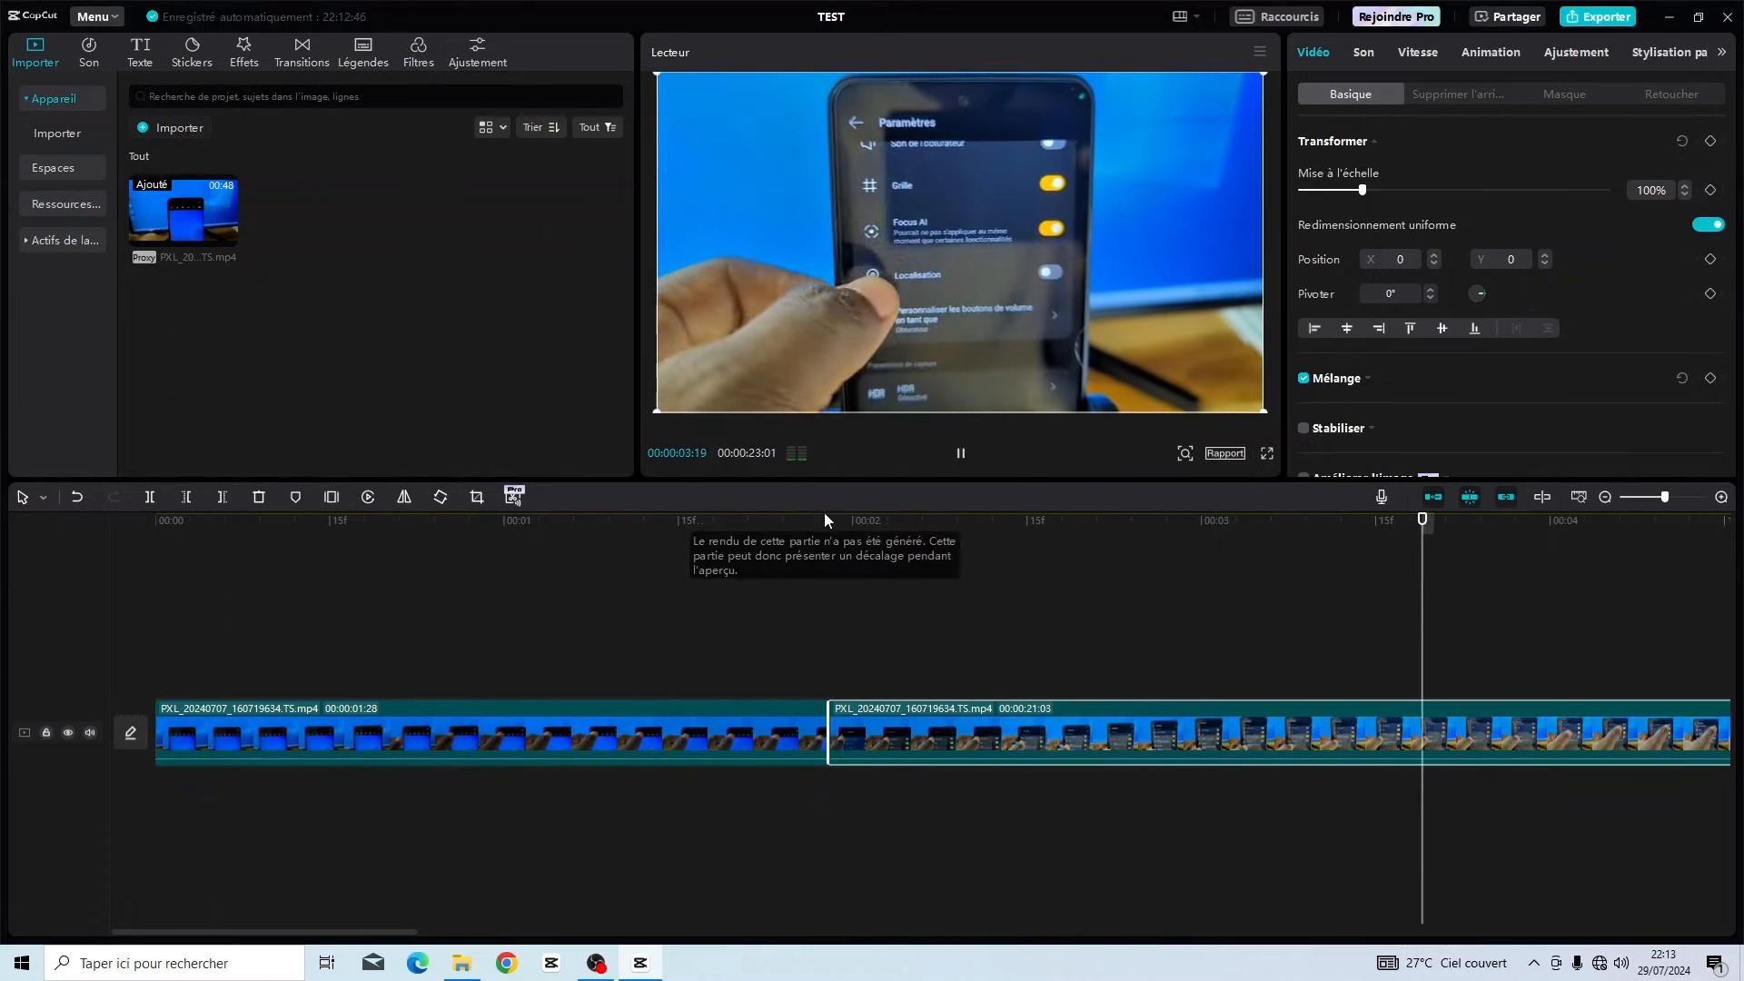
mouse_move(825, 519)
mouse_down()
mouse_move(786, 536)
mouse_move(806, 535)
mouse_up()
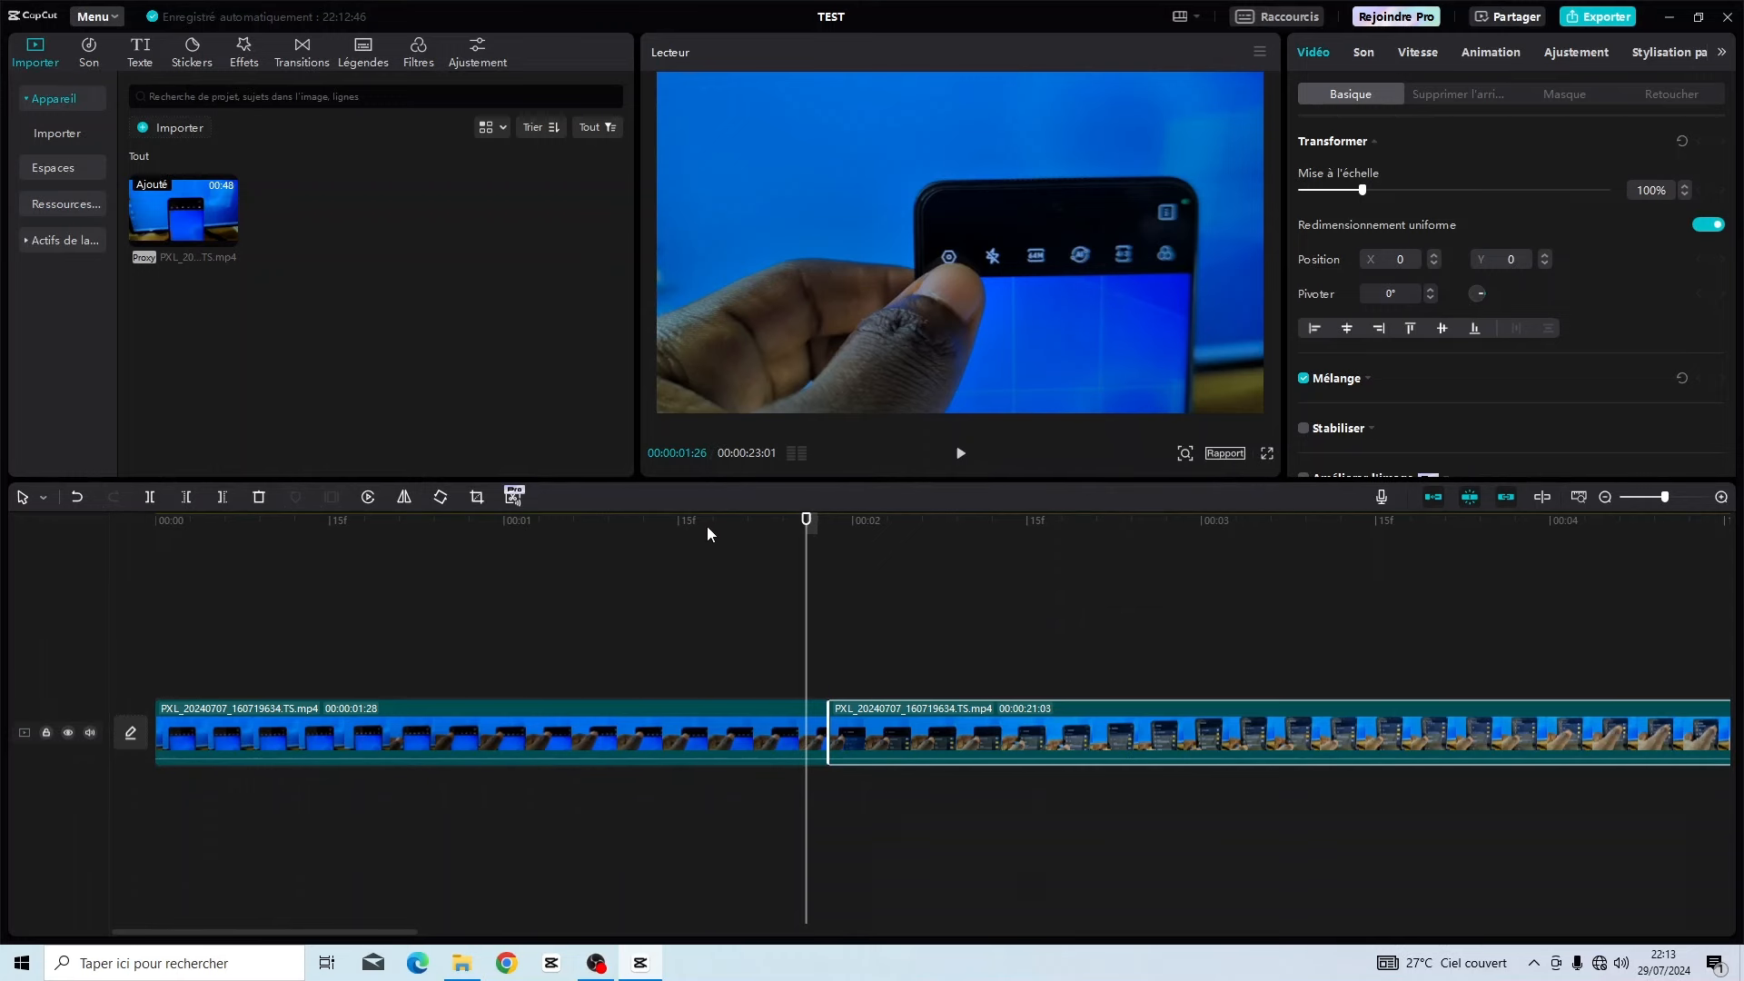
Return to the timeline start and scrub up to the cut, examining the frames around 00:00:01:28.
key(Home)
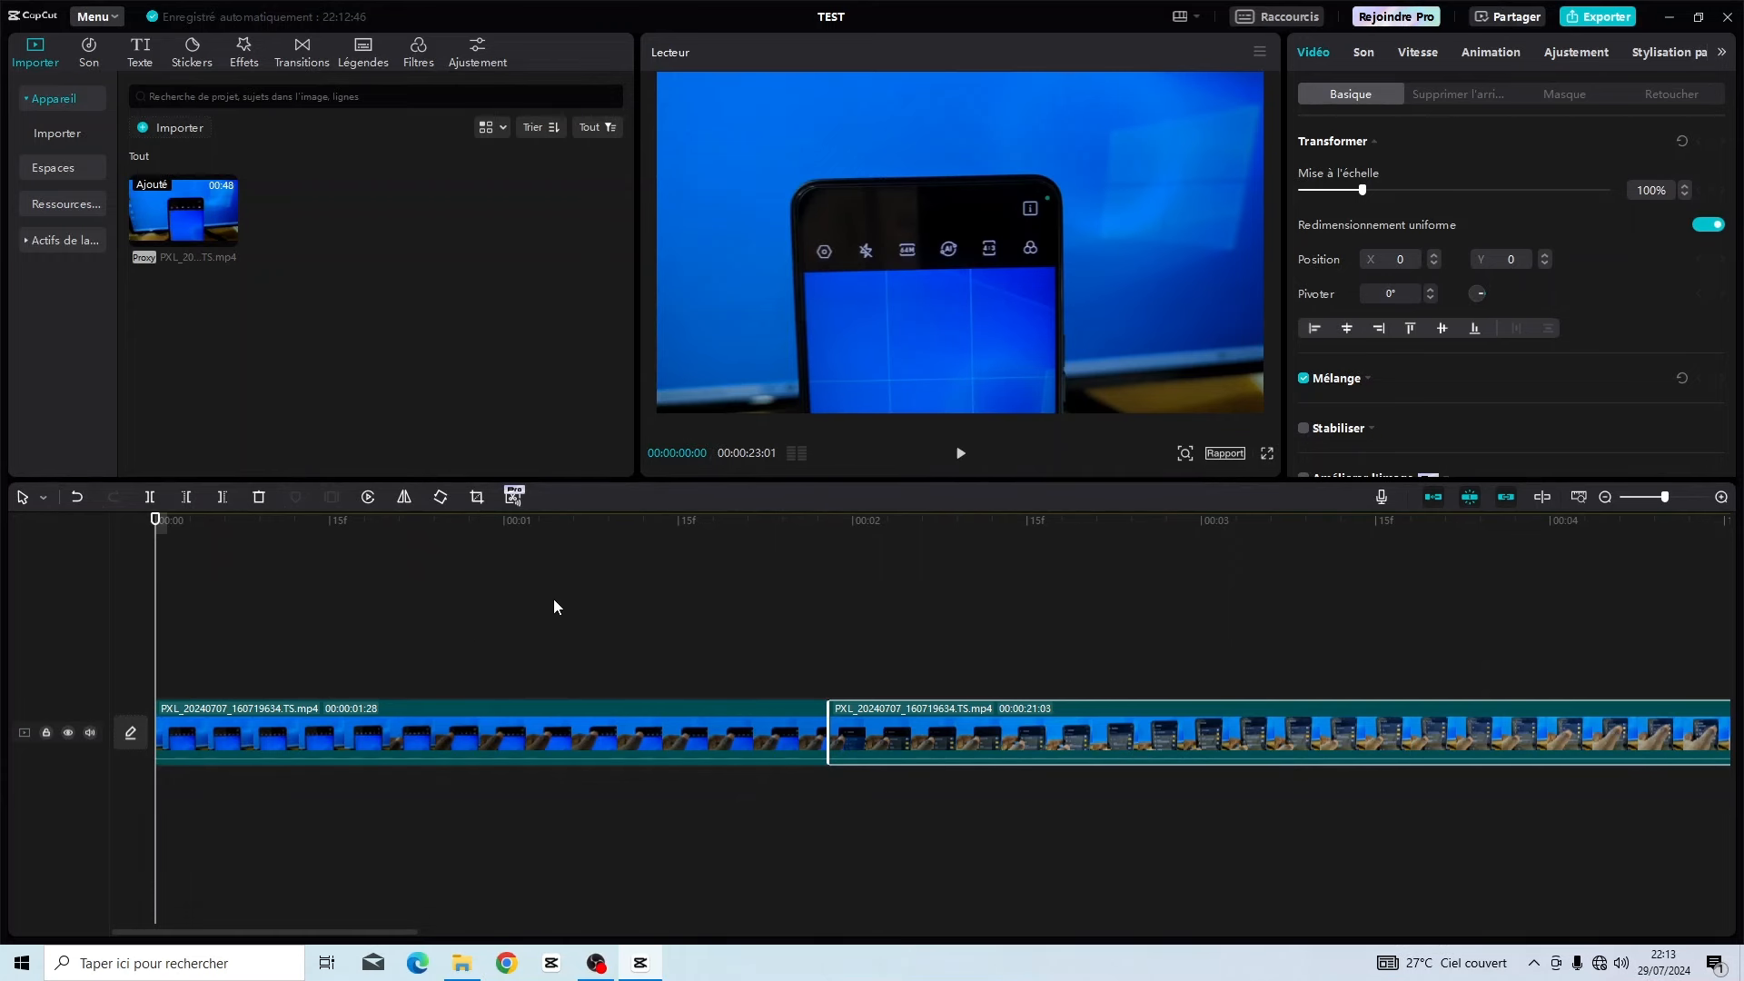
drag(469, 549, 764, 585)
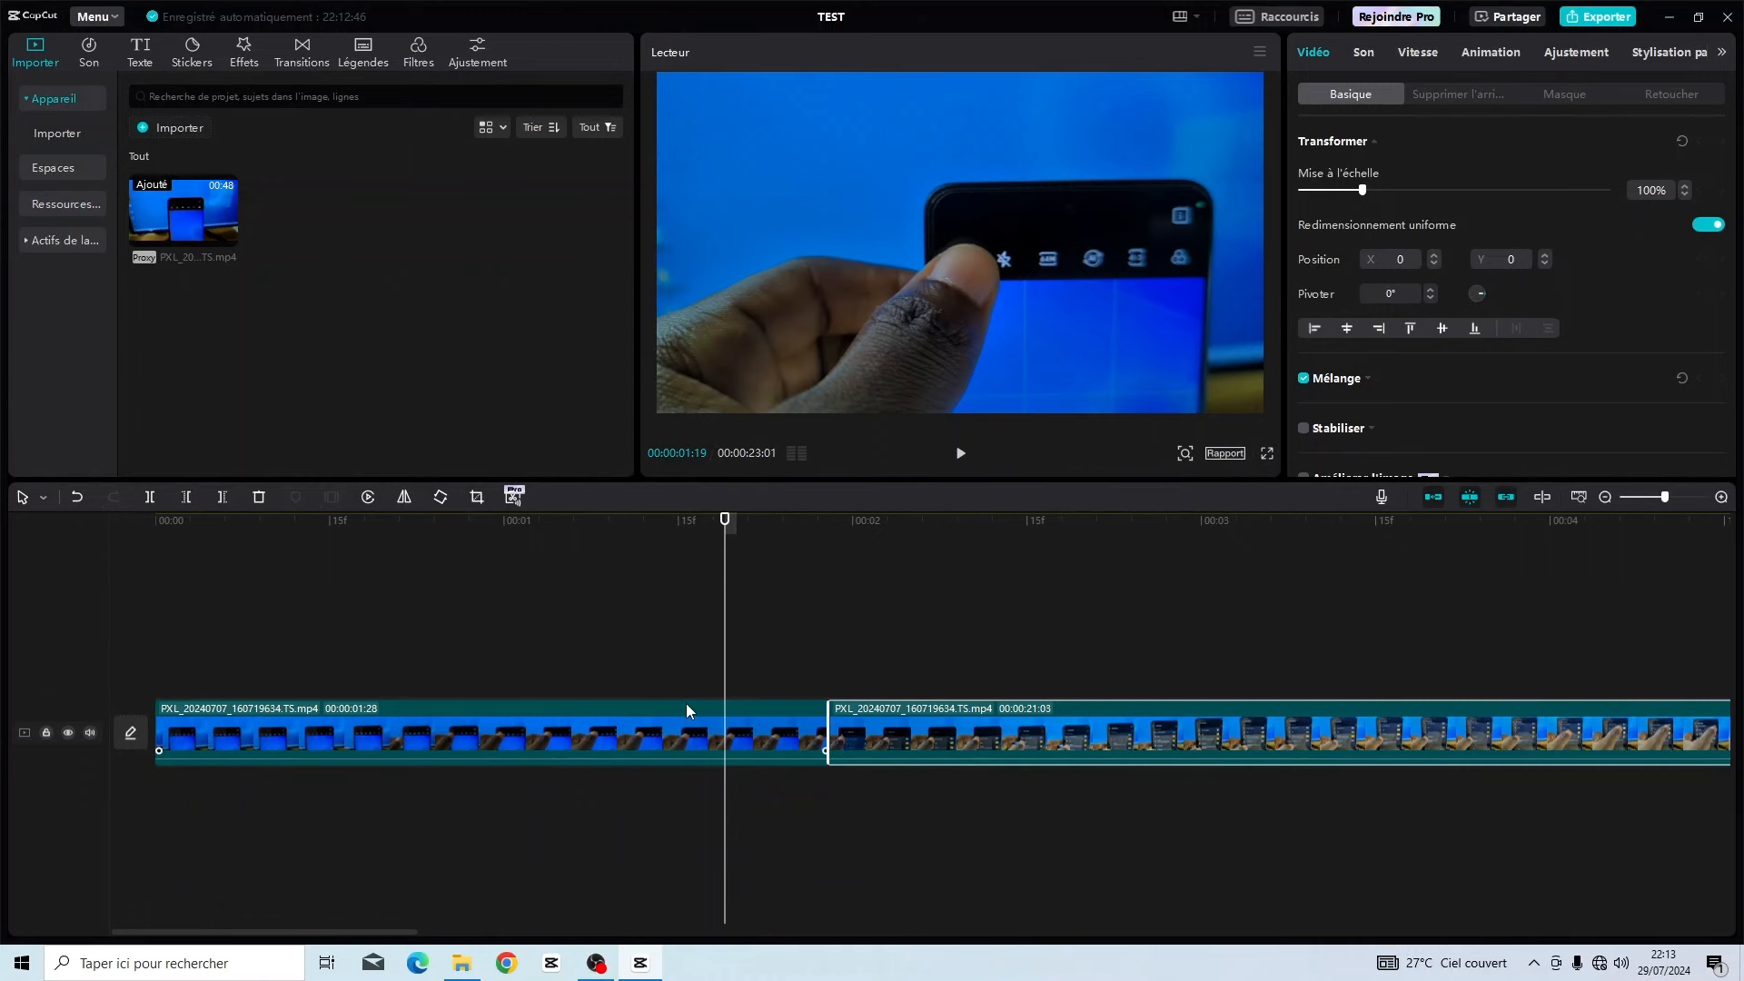
click(819, 586)
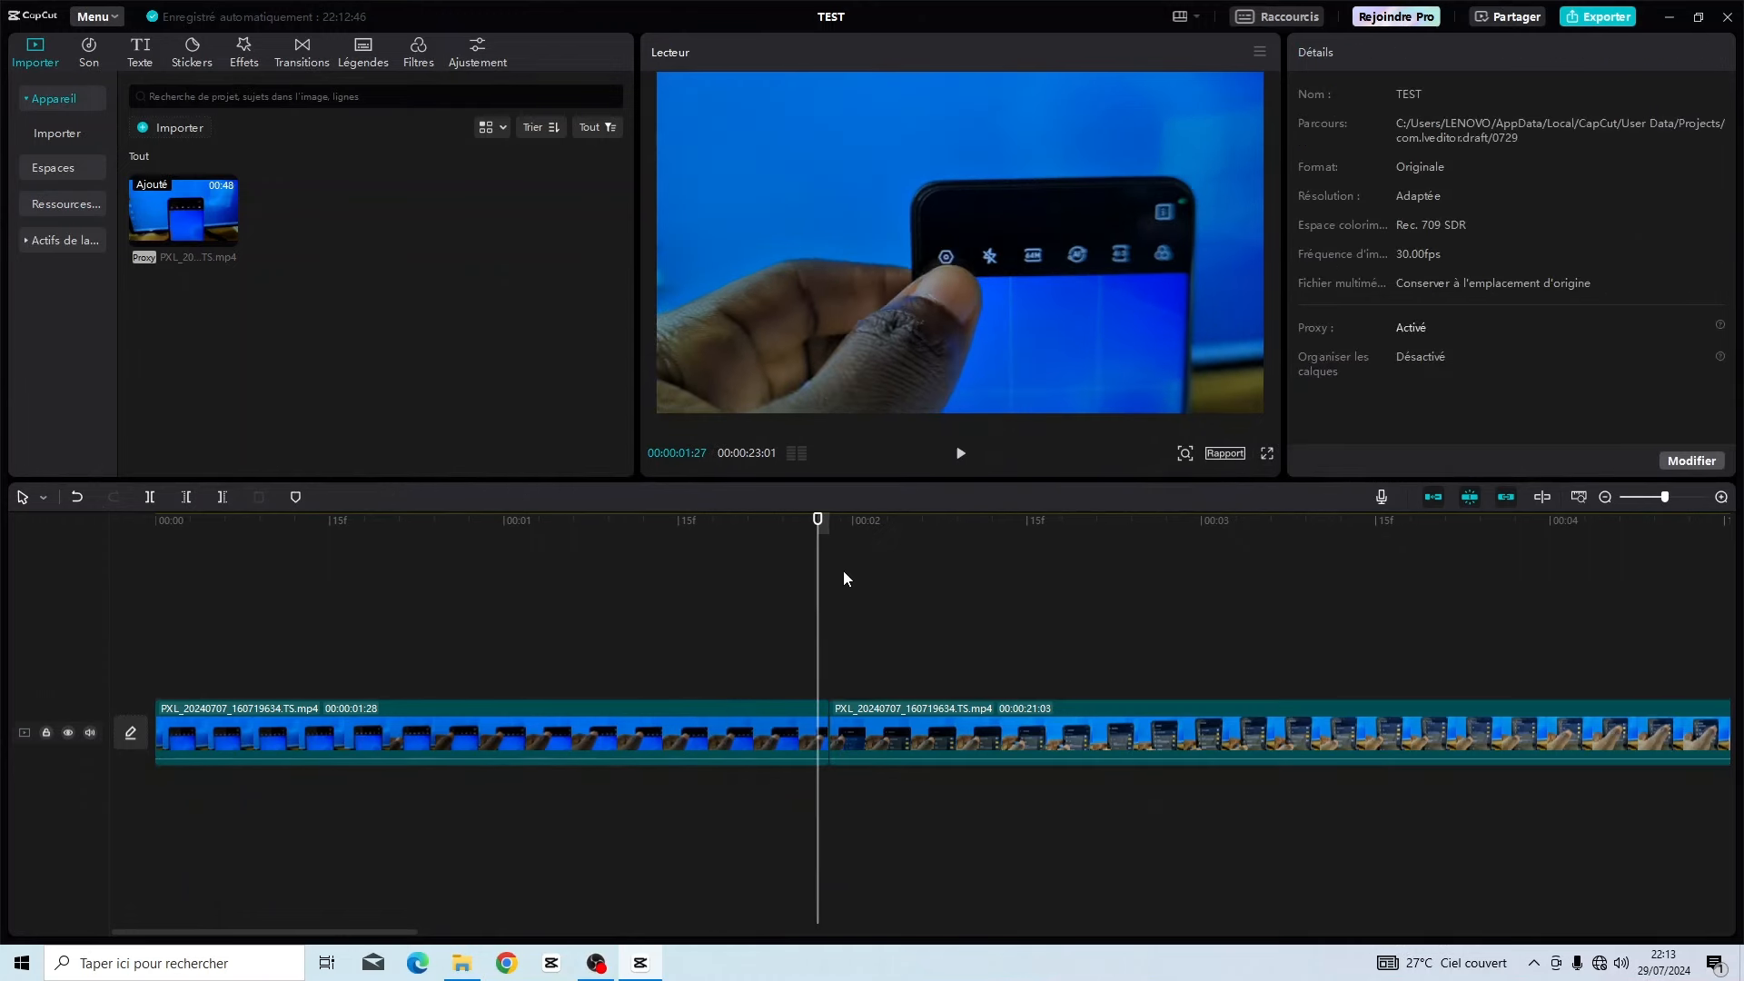
click(826, 520)
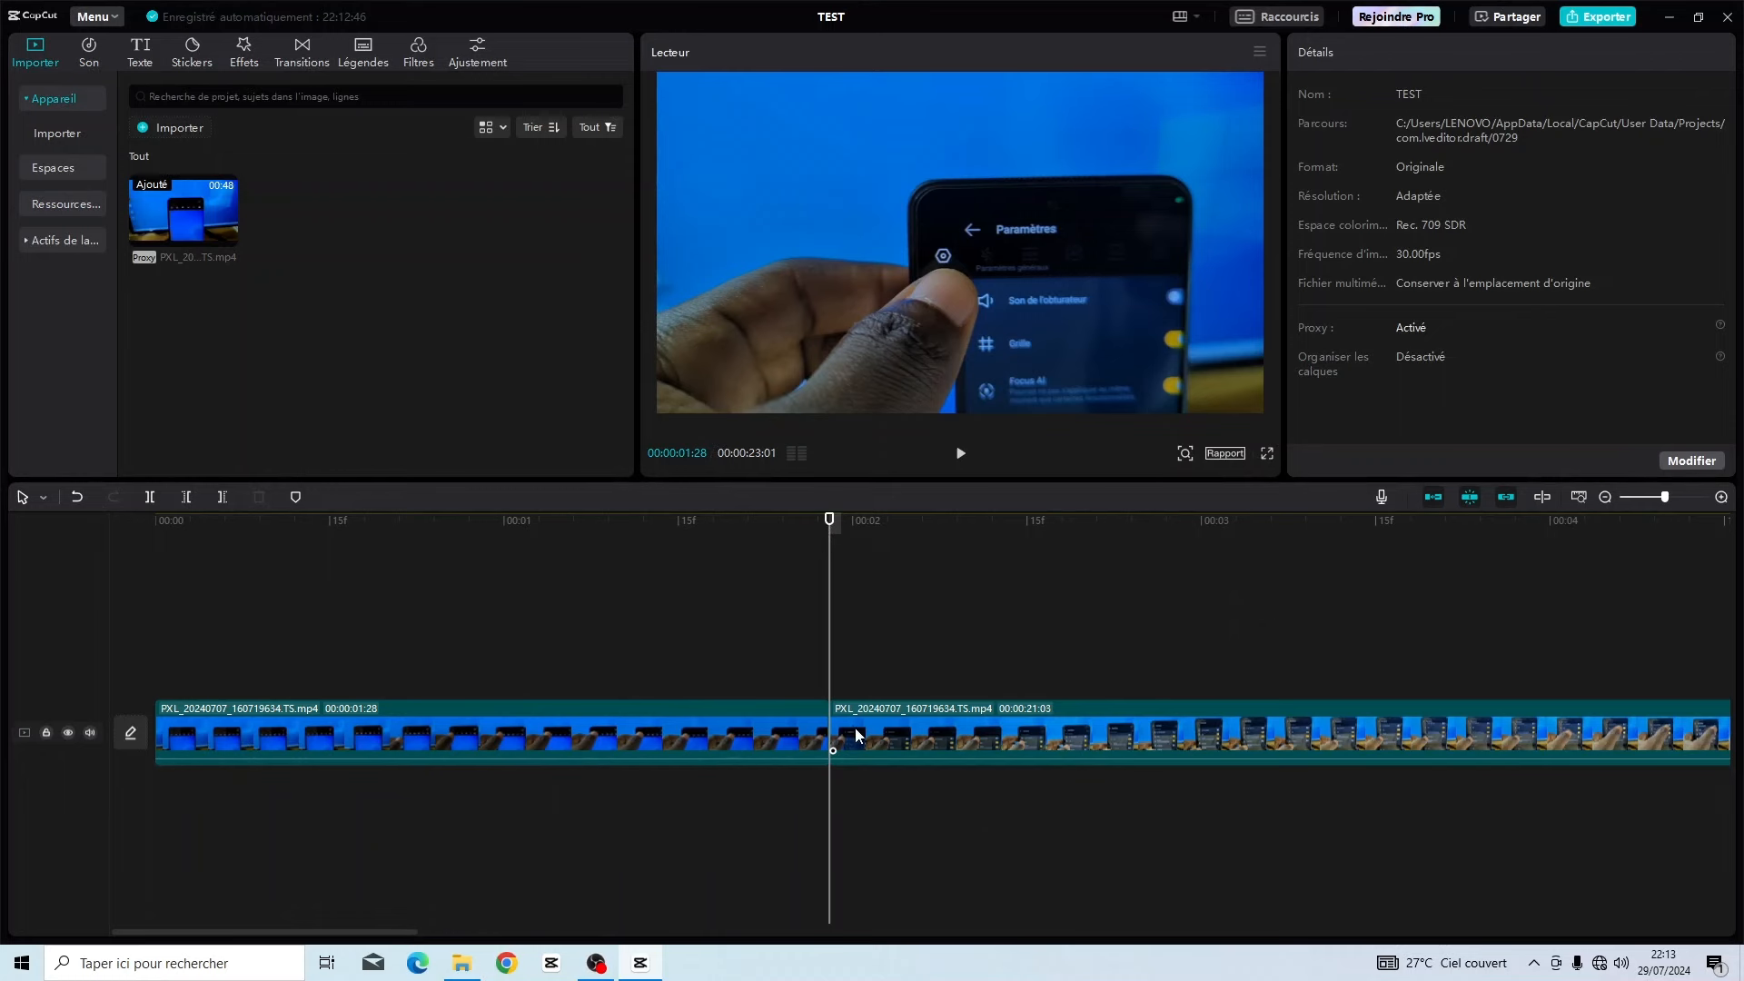
click(855, 730)
click(806, 736)
click(803, 541)
key(space)
click(838, 528)
drag(838, 527, 828, 533)
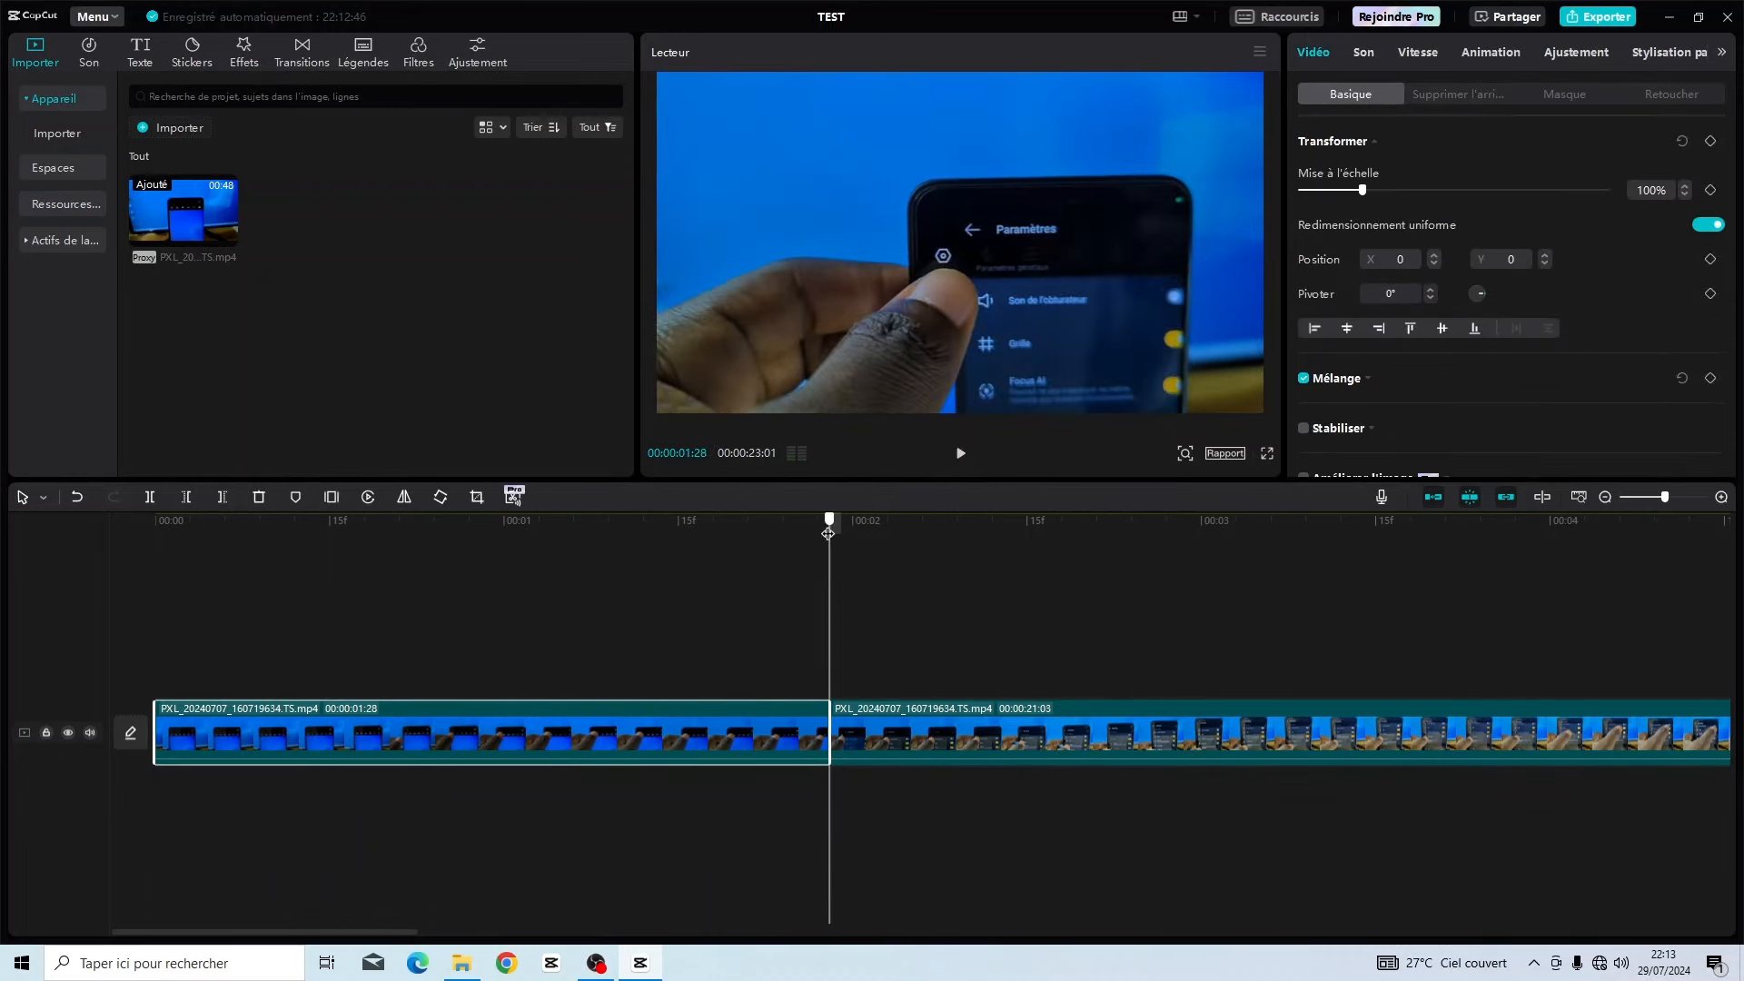
Add the Fondu au noir transition at the 00:00:01:28 cut between the two segments and place the playhead just before it.
click(854, 549)
click(825, 532)
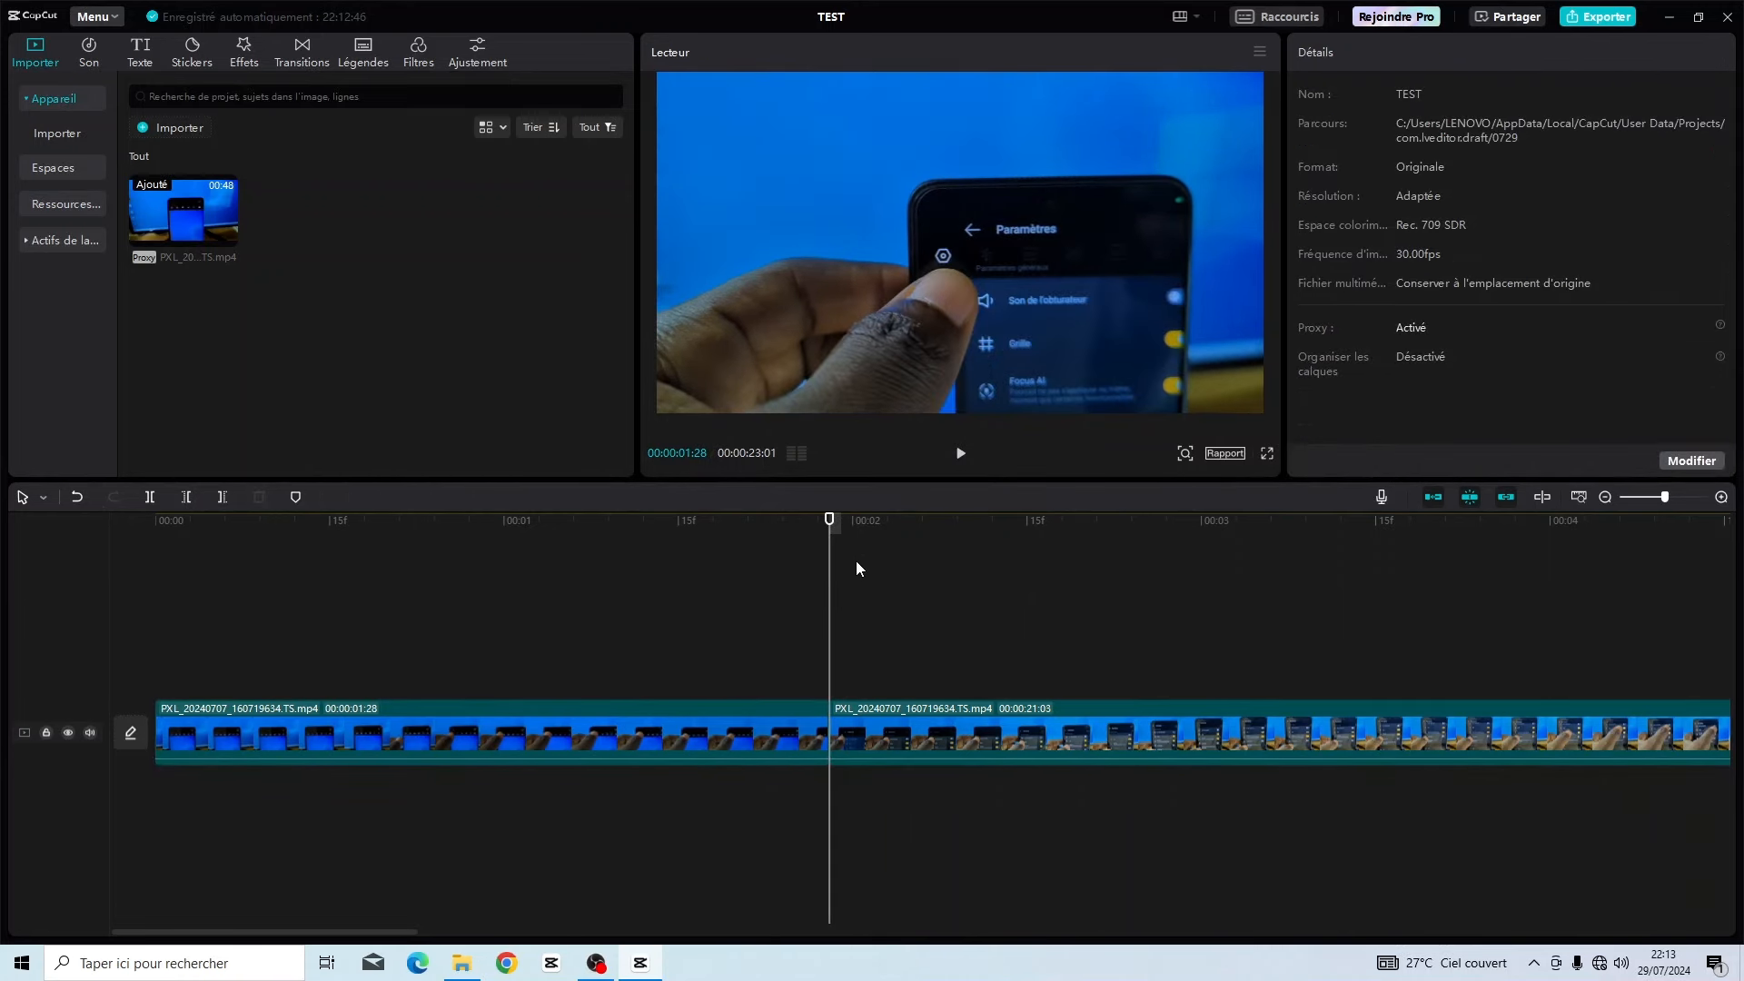
click(818, 534)
click(829, 539)
click(309, 44)
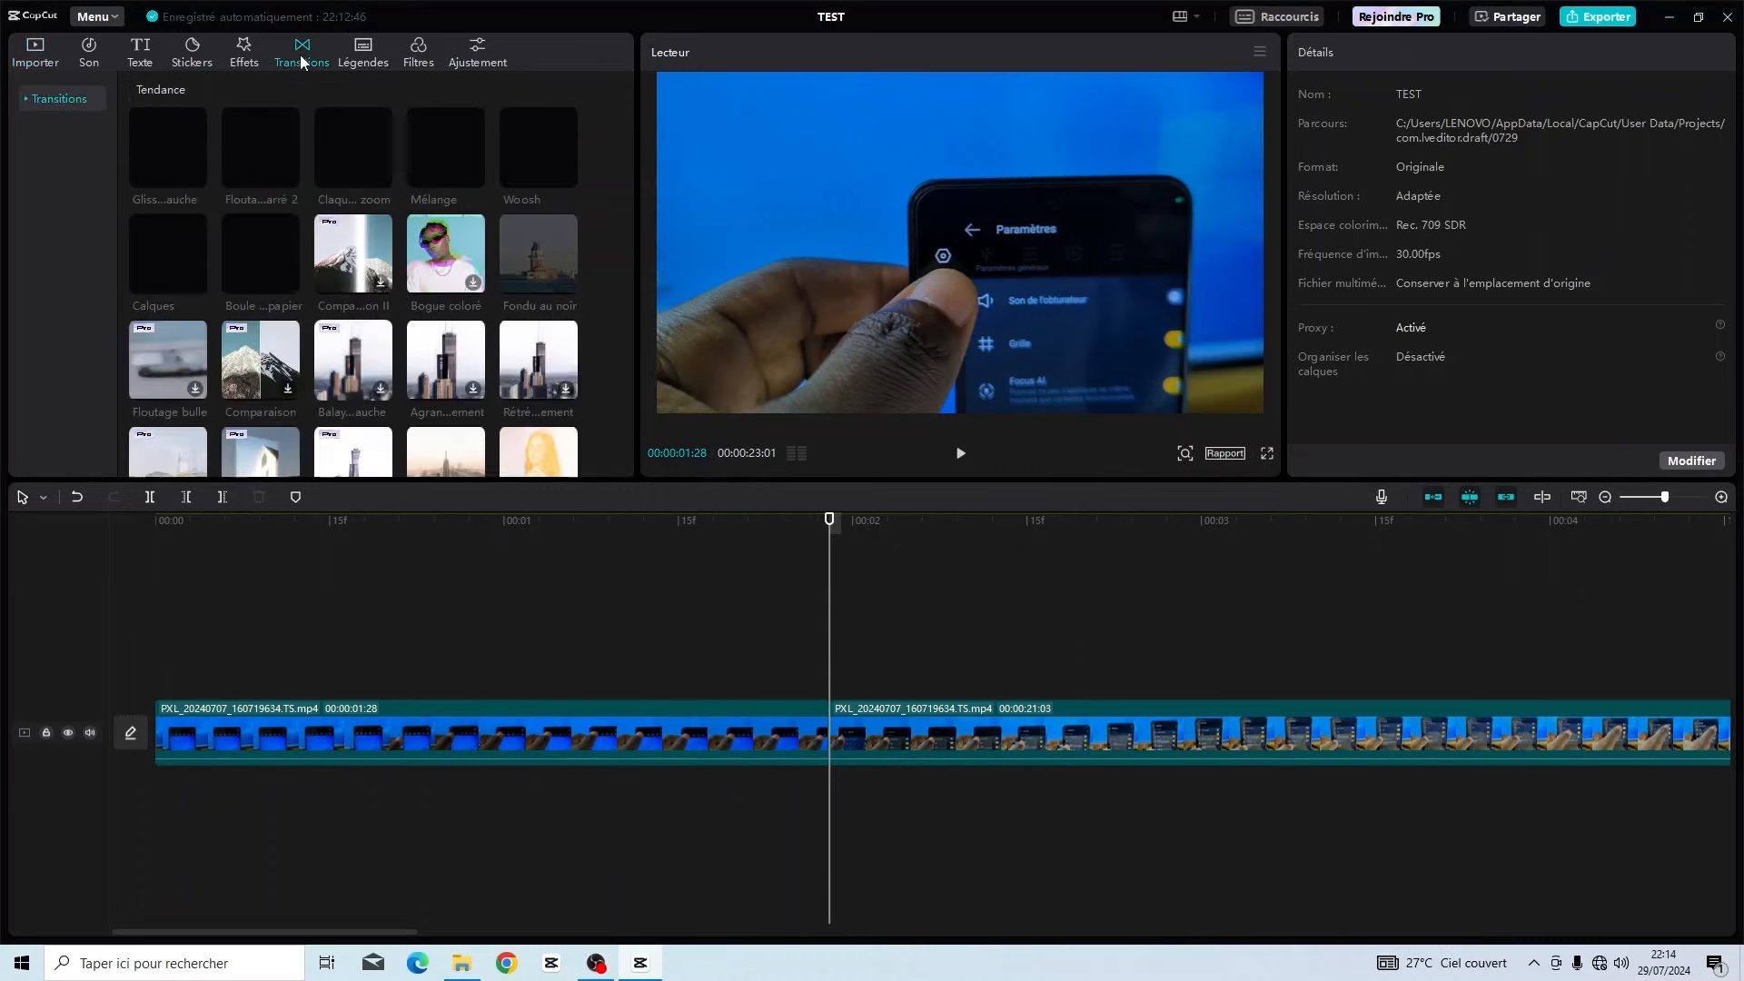
click(532, 271)
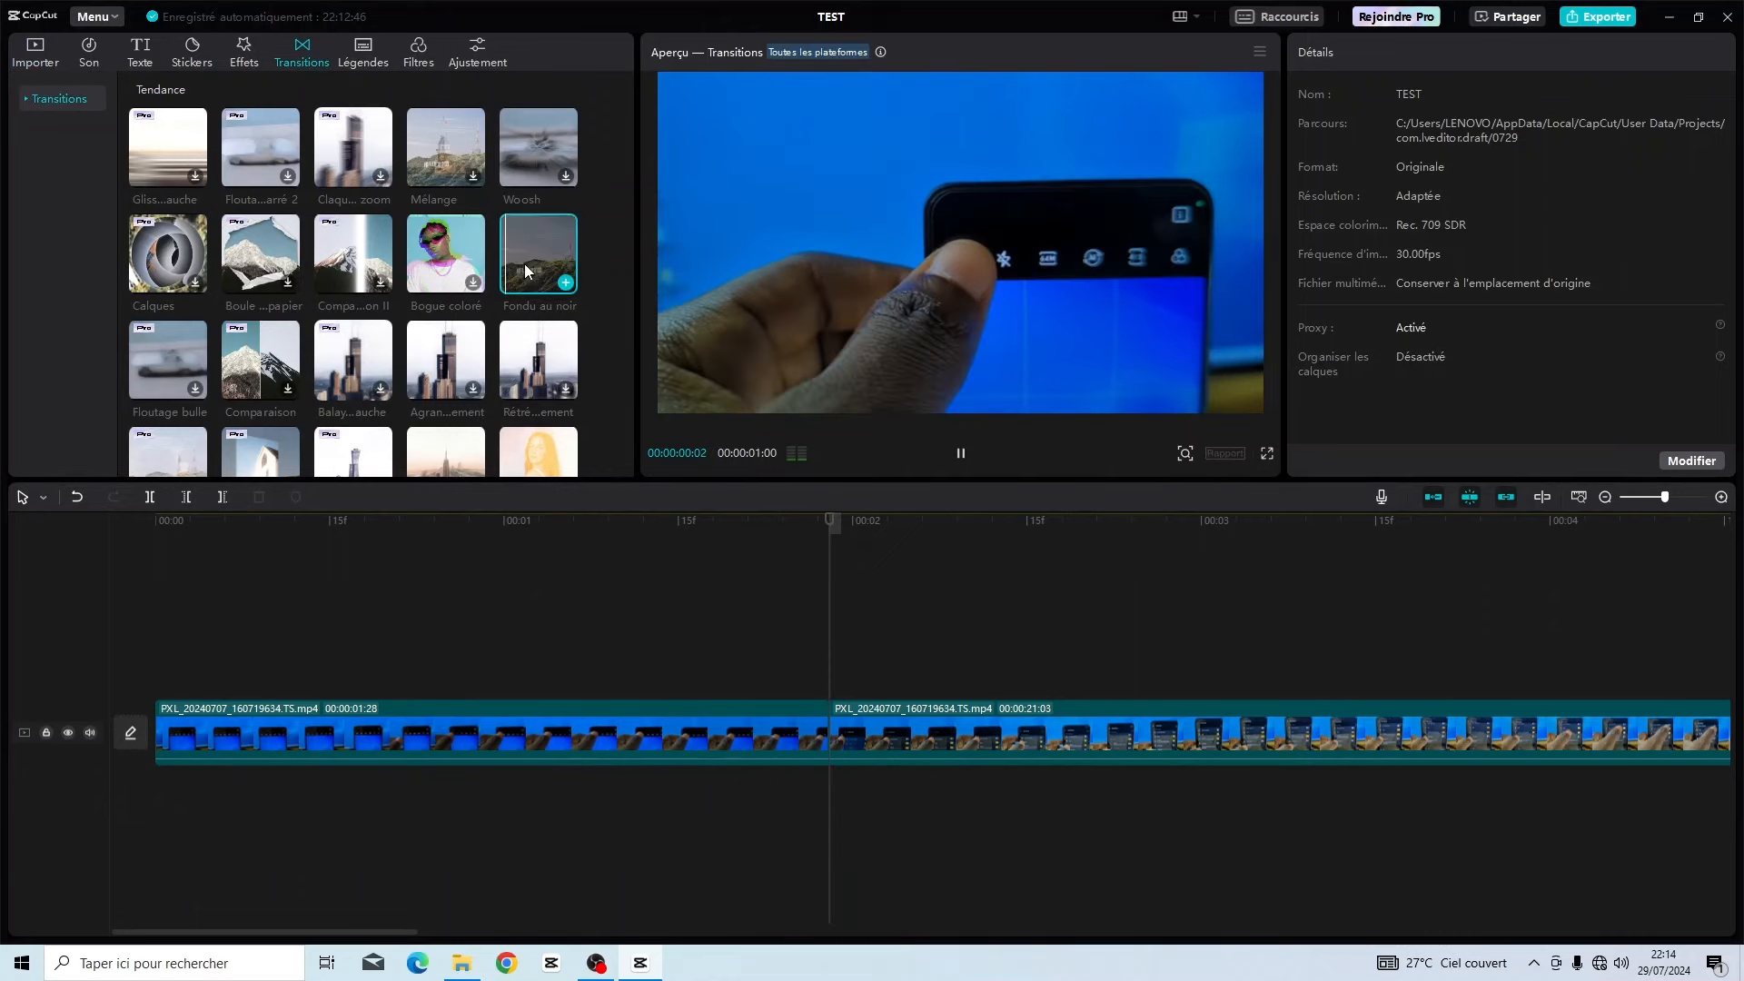
click(563, 283)
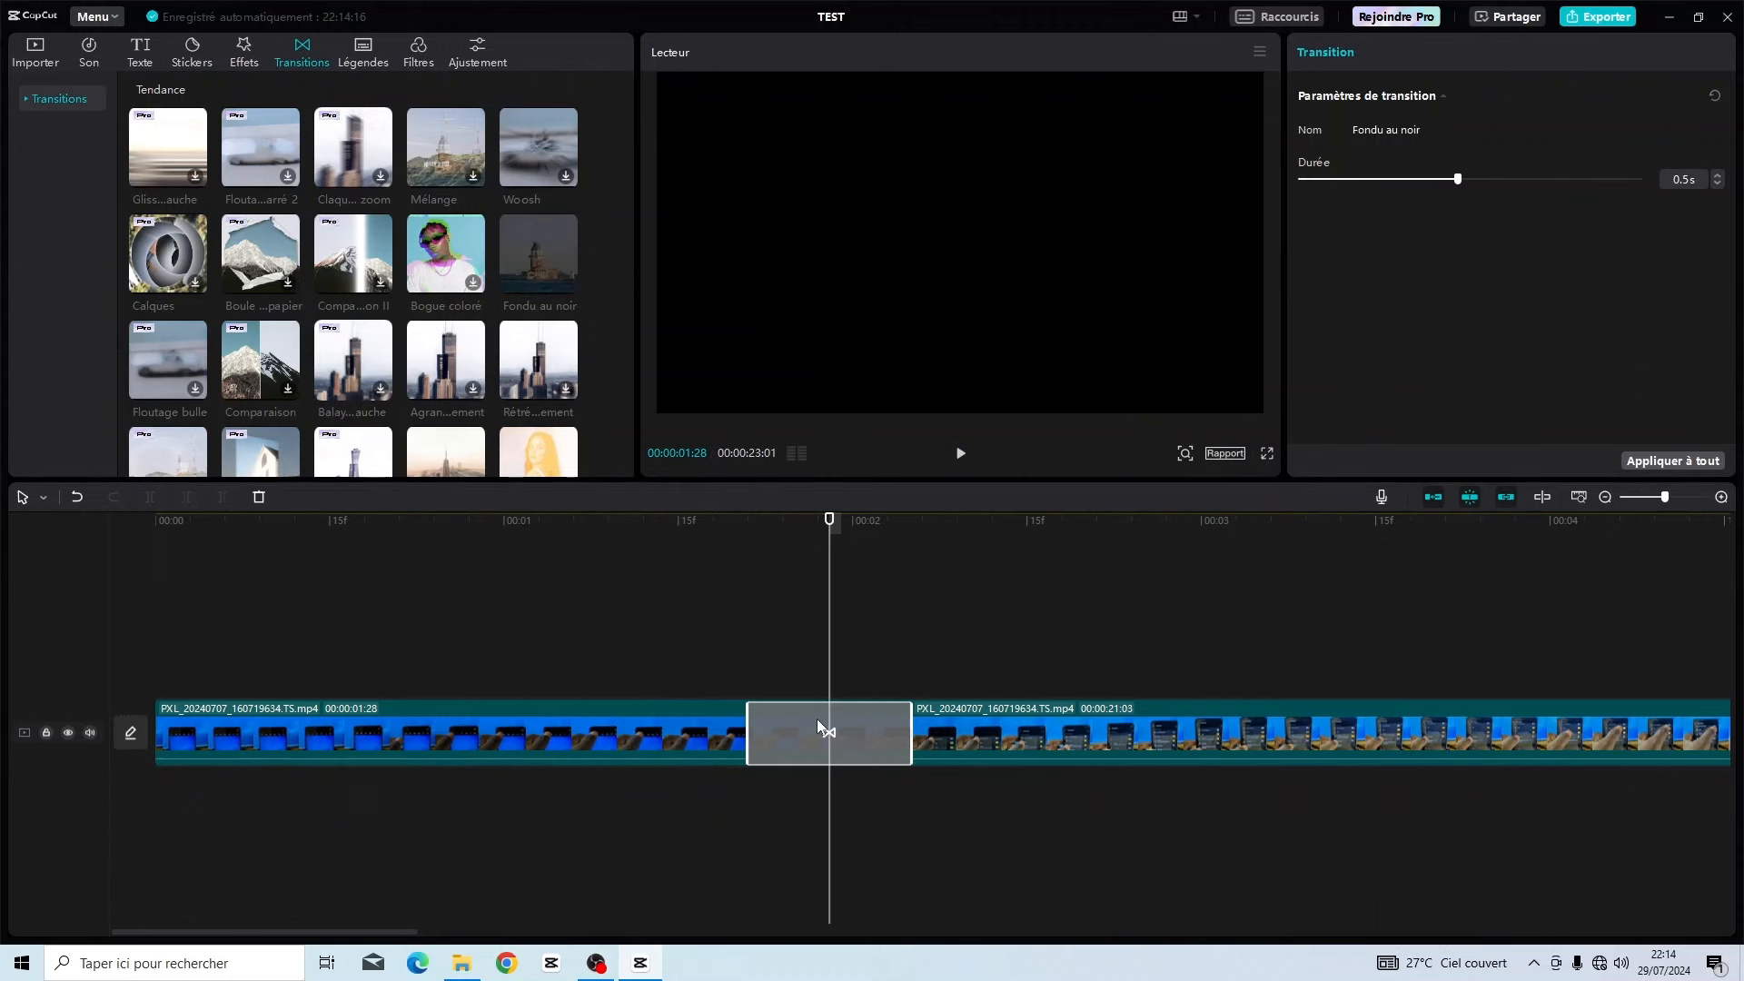
click(712, 531)
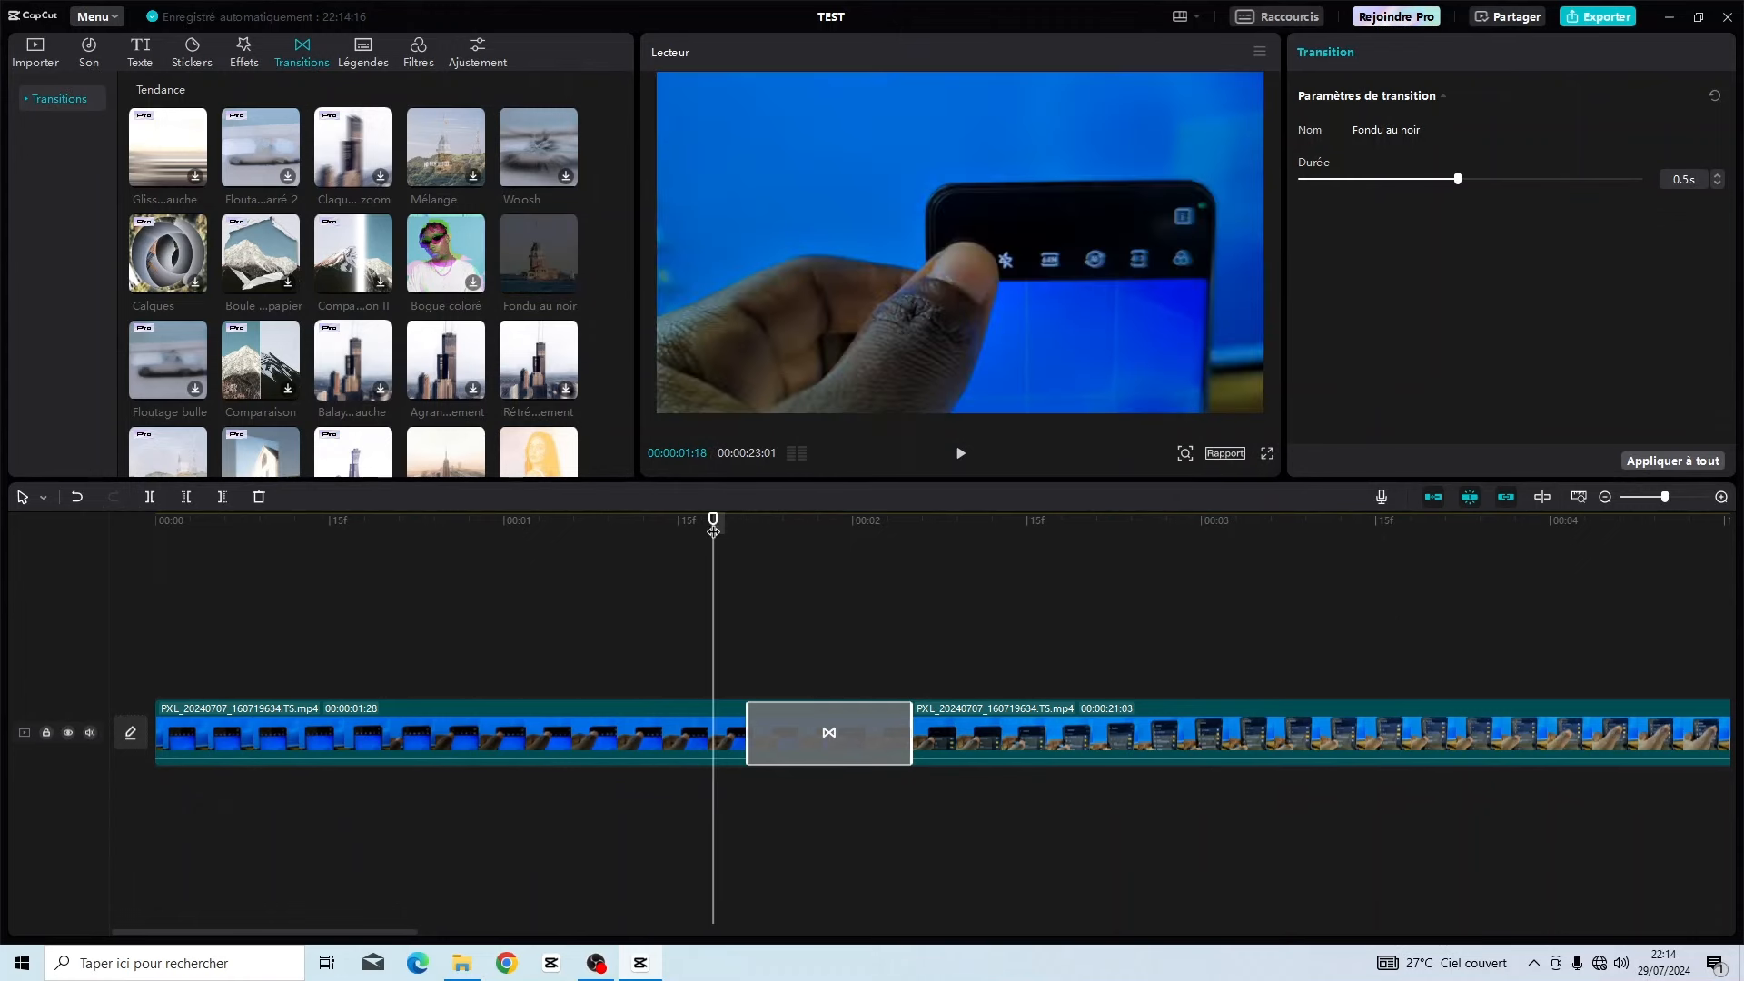
Preview the Fondu au noir transition, shorten its duration to 0.3 s, and play the junction again.
key(space)
key(space)
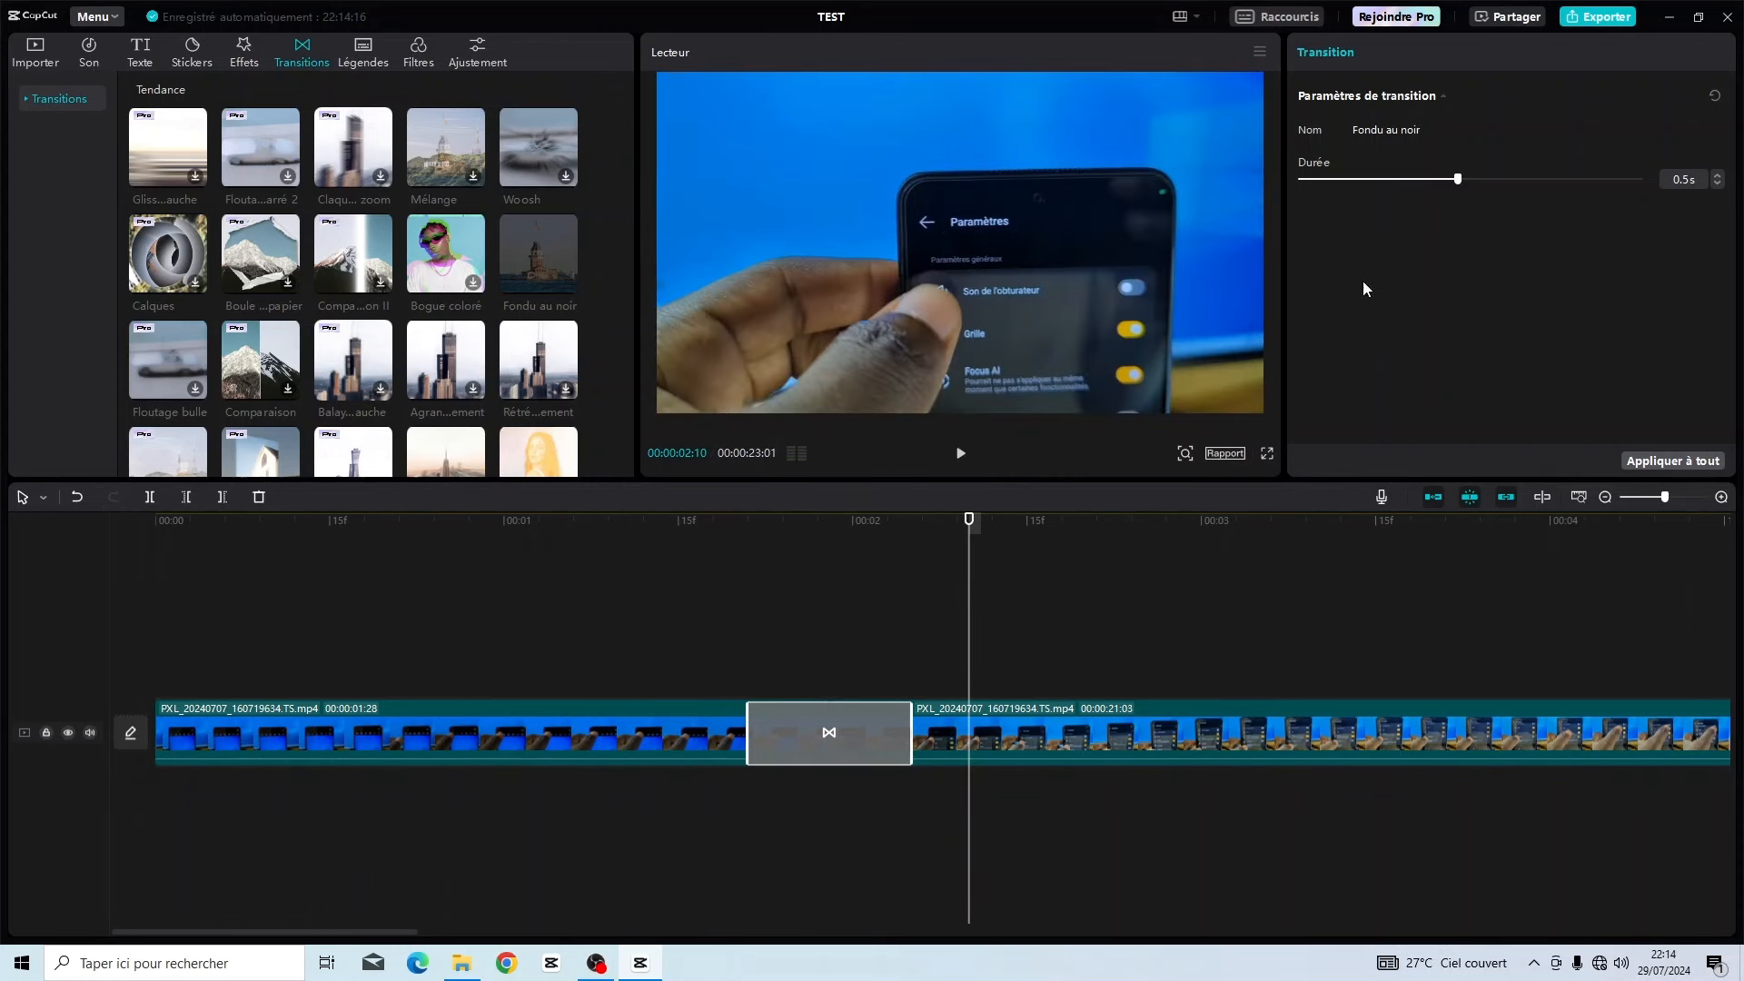
drag(1423, 185, 1458, 180)
drag(906, 727, 864, 731)
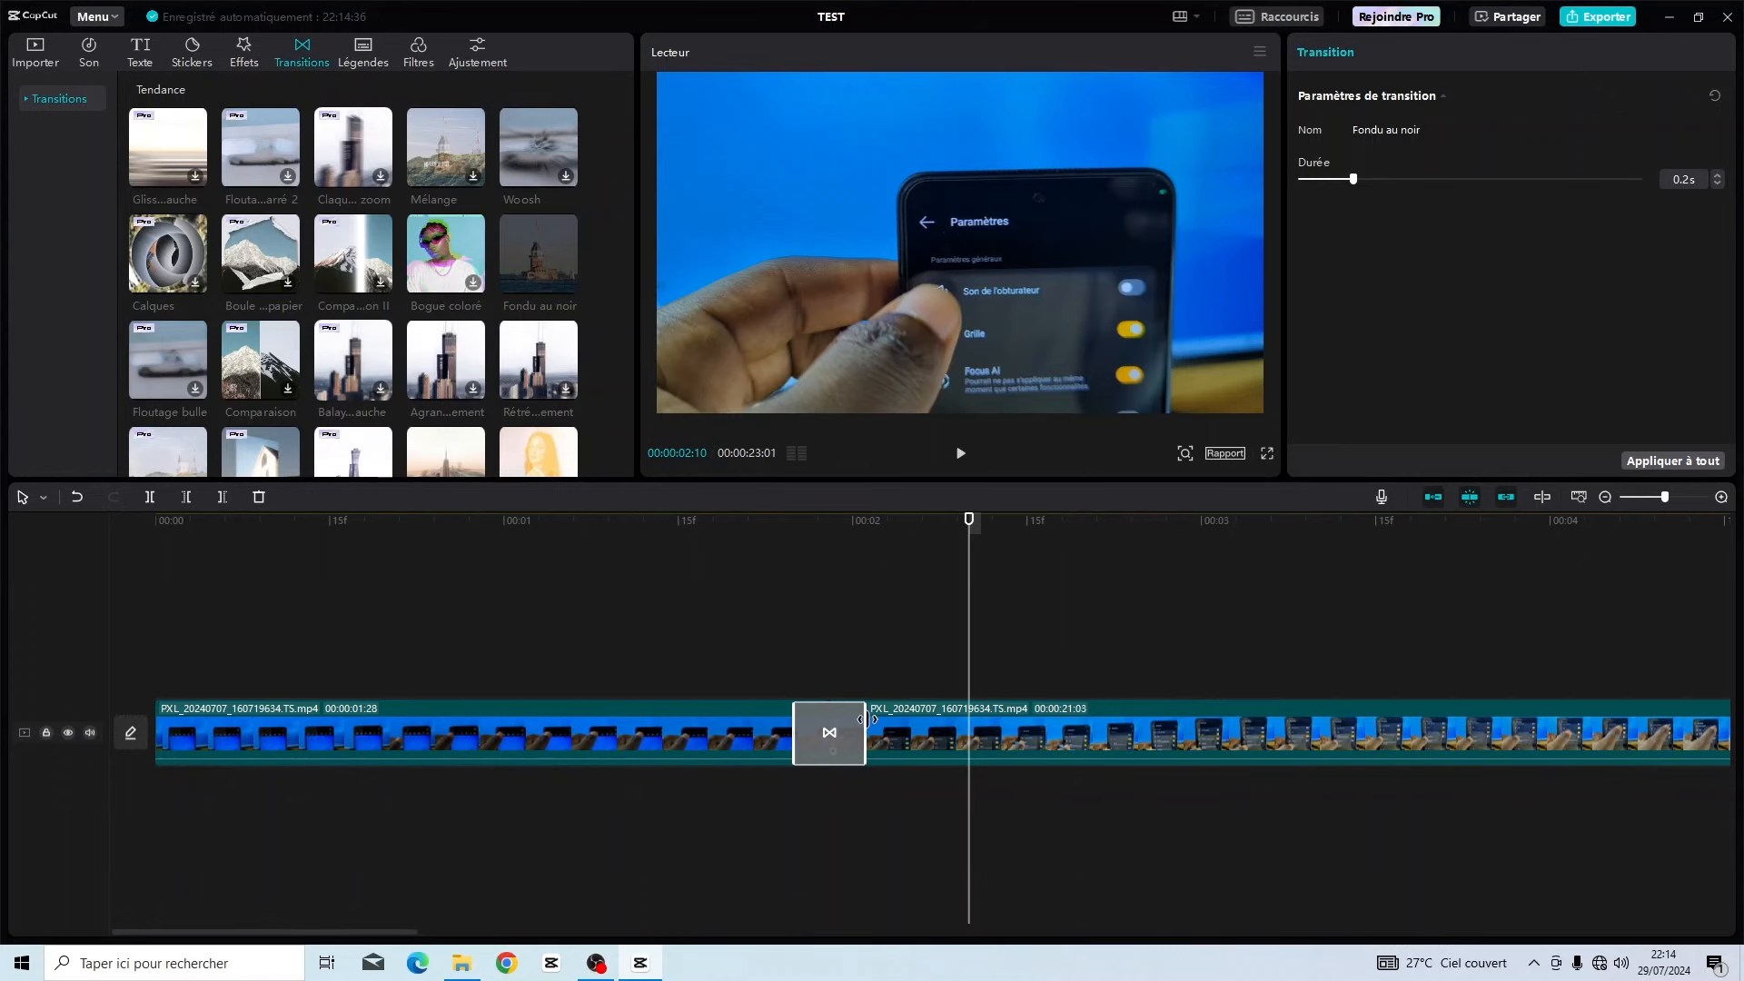
drag(865, 722, 874, 722)
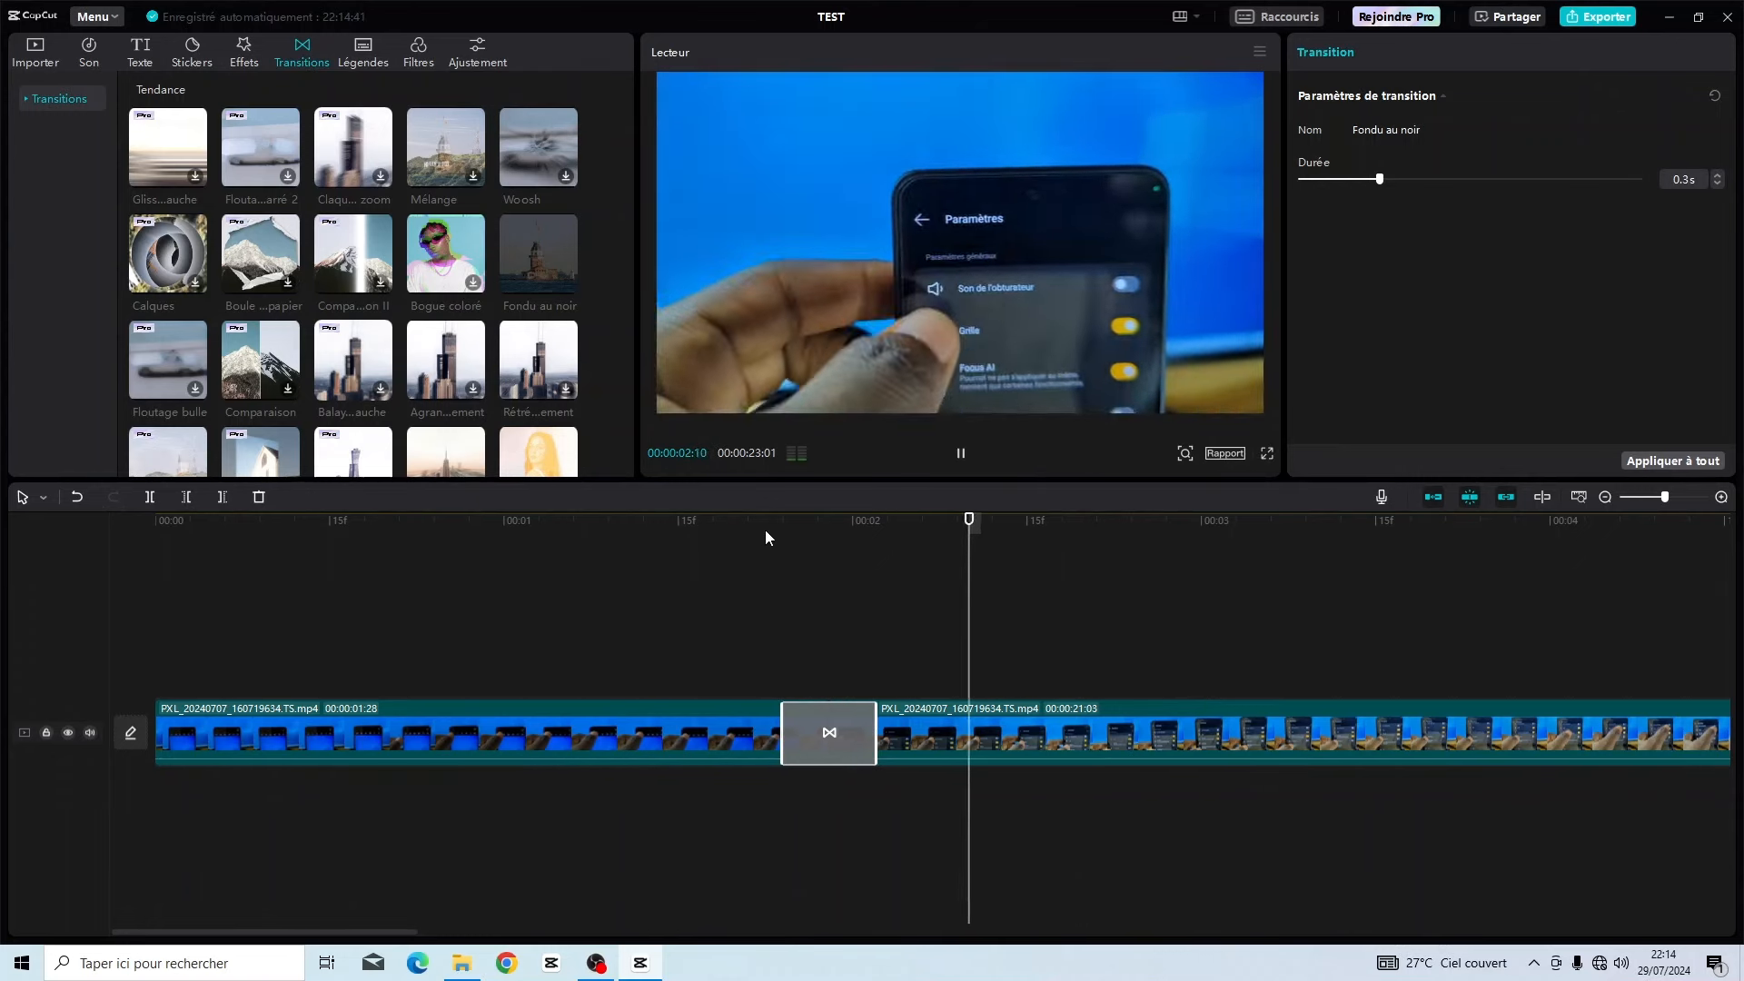
click(748, 537)
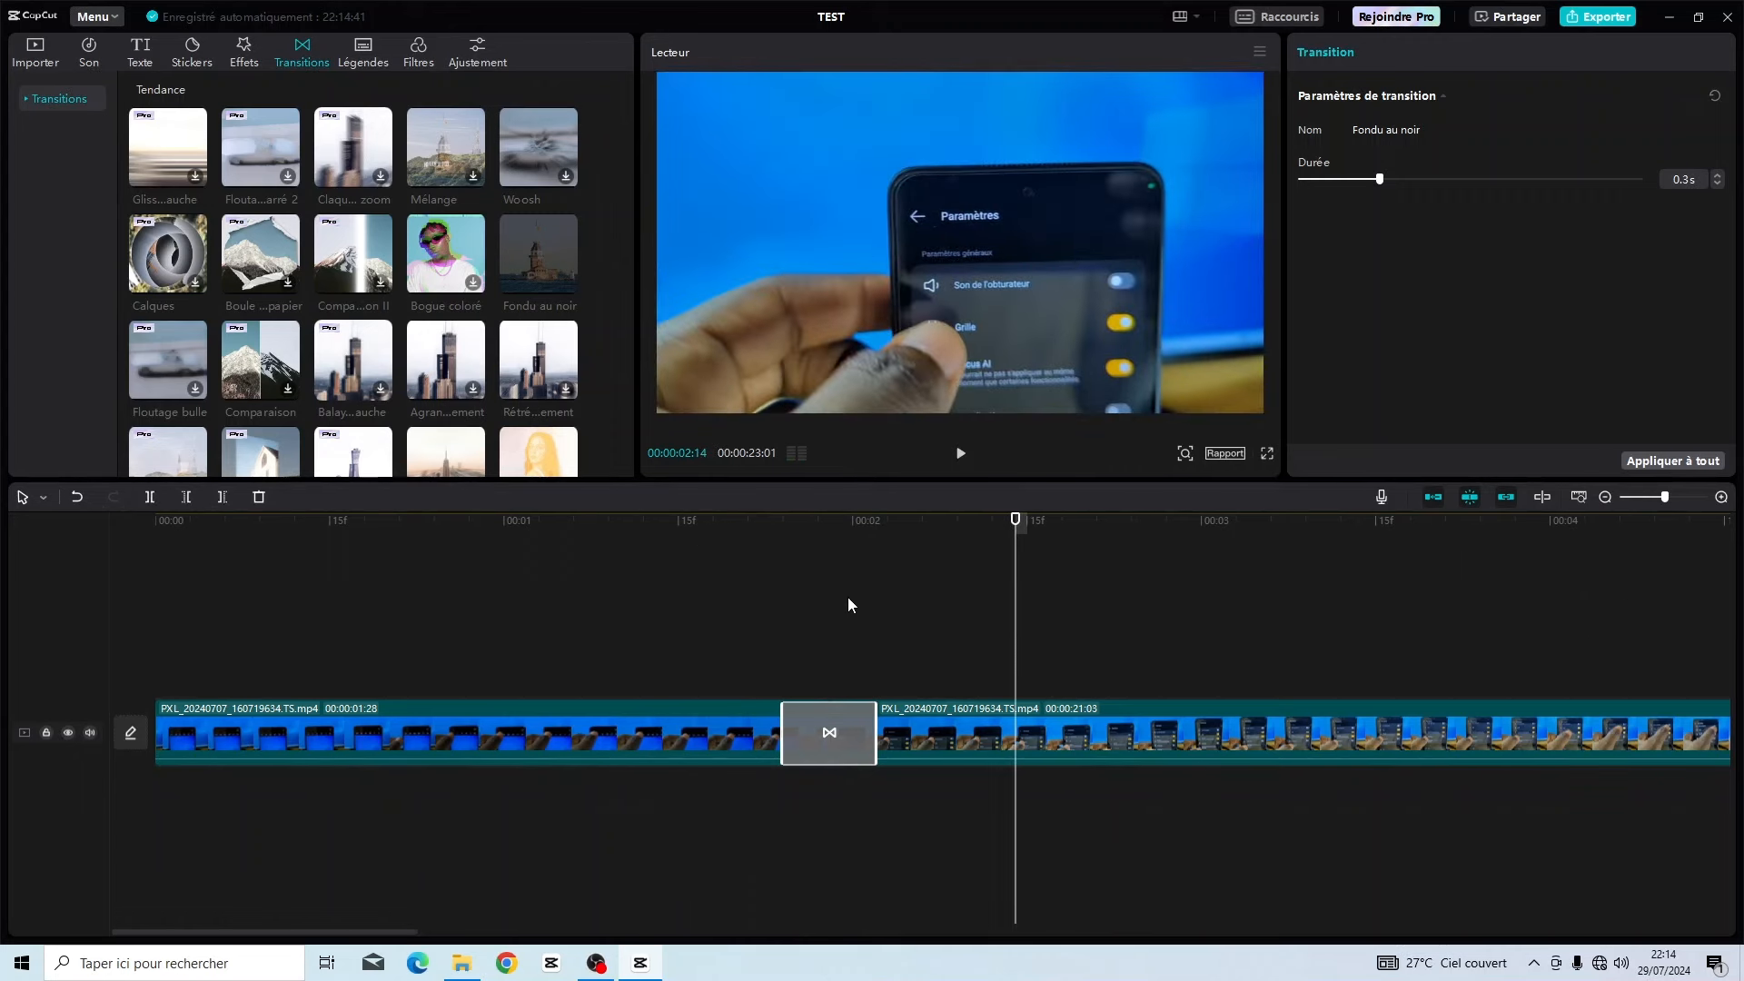
Browse the transition library and its category list, including Basique, Distorsion, Glisser and Masque, to see the available styles.
scroll(379, 320, down, 8)
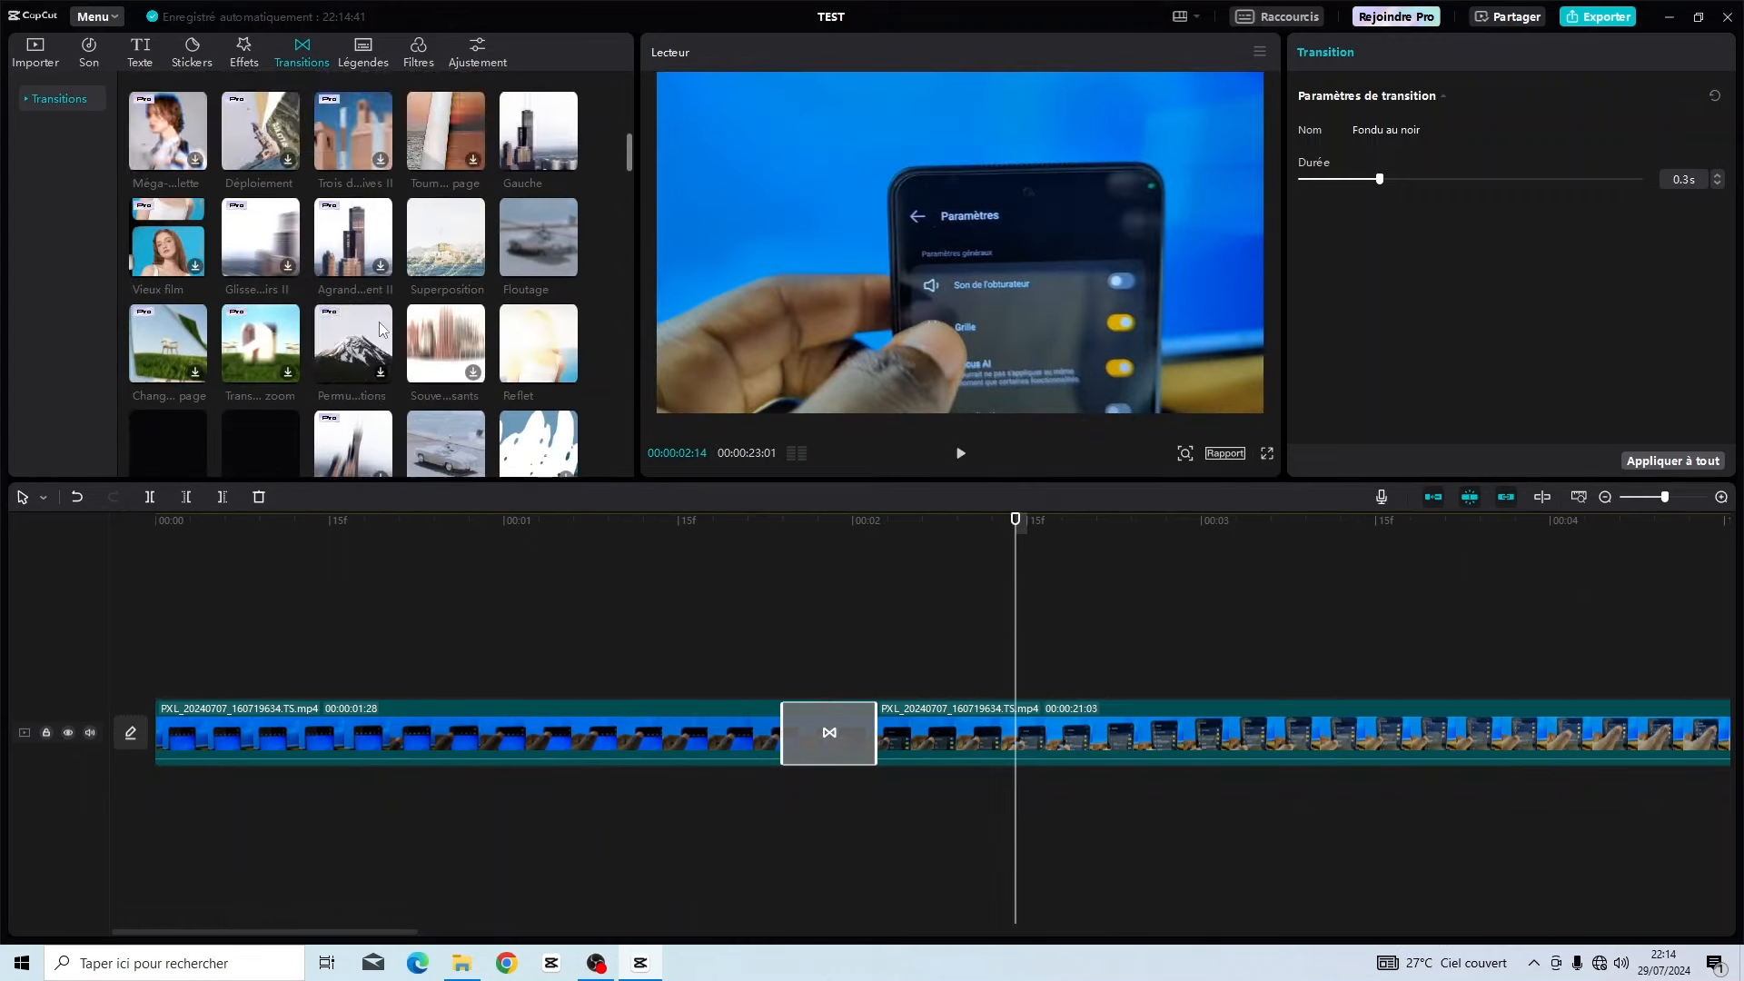
scroll(385, 331, down, 6)
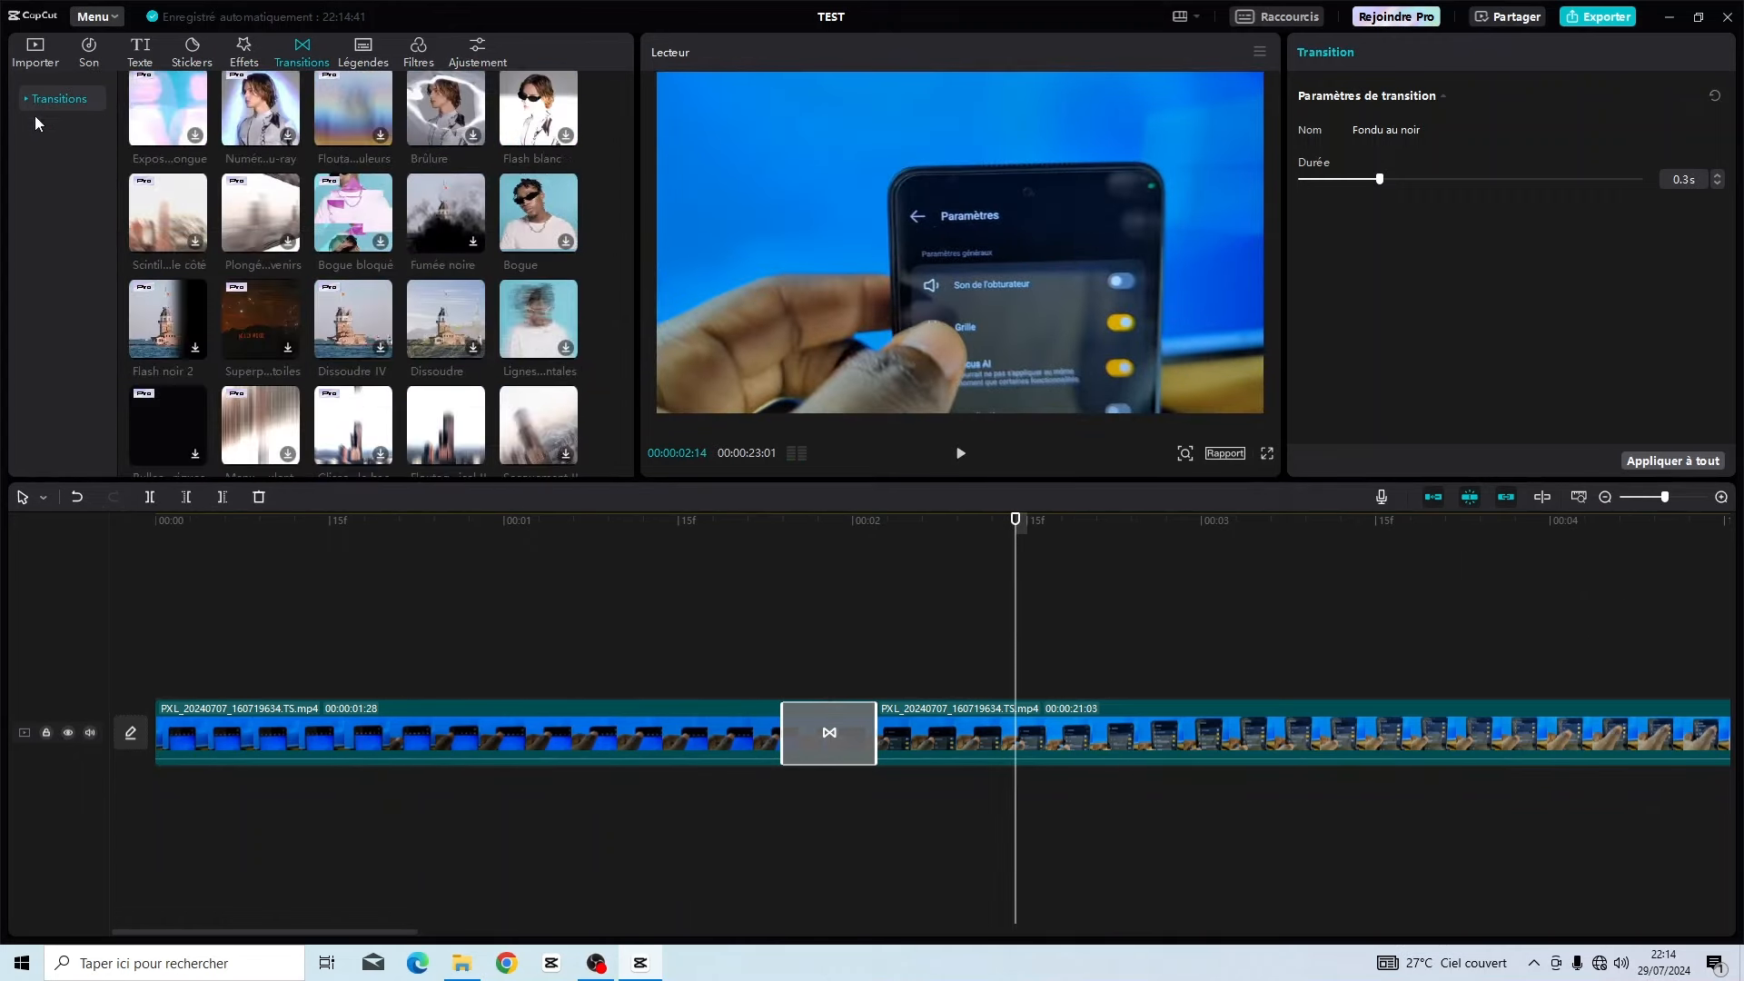
scroll(302, 247, down, 2)
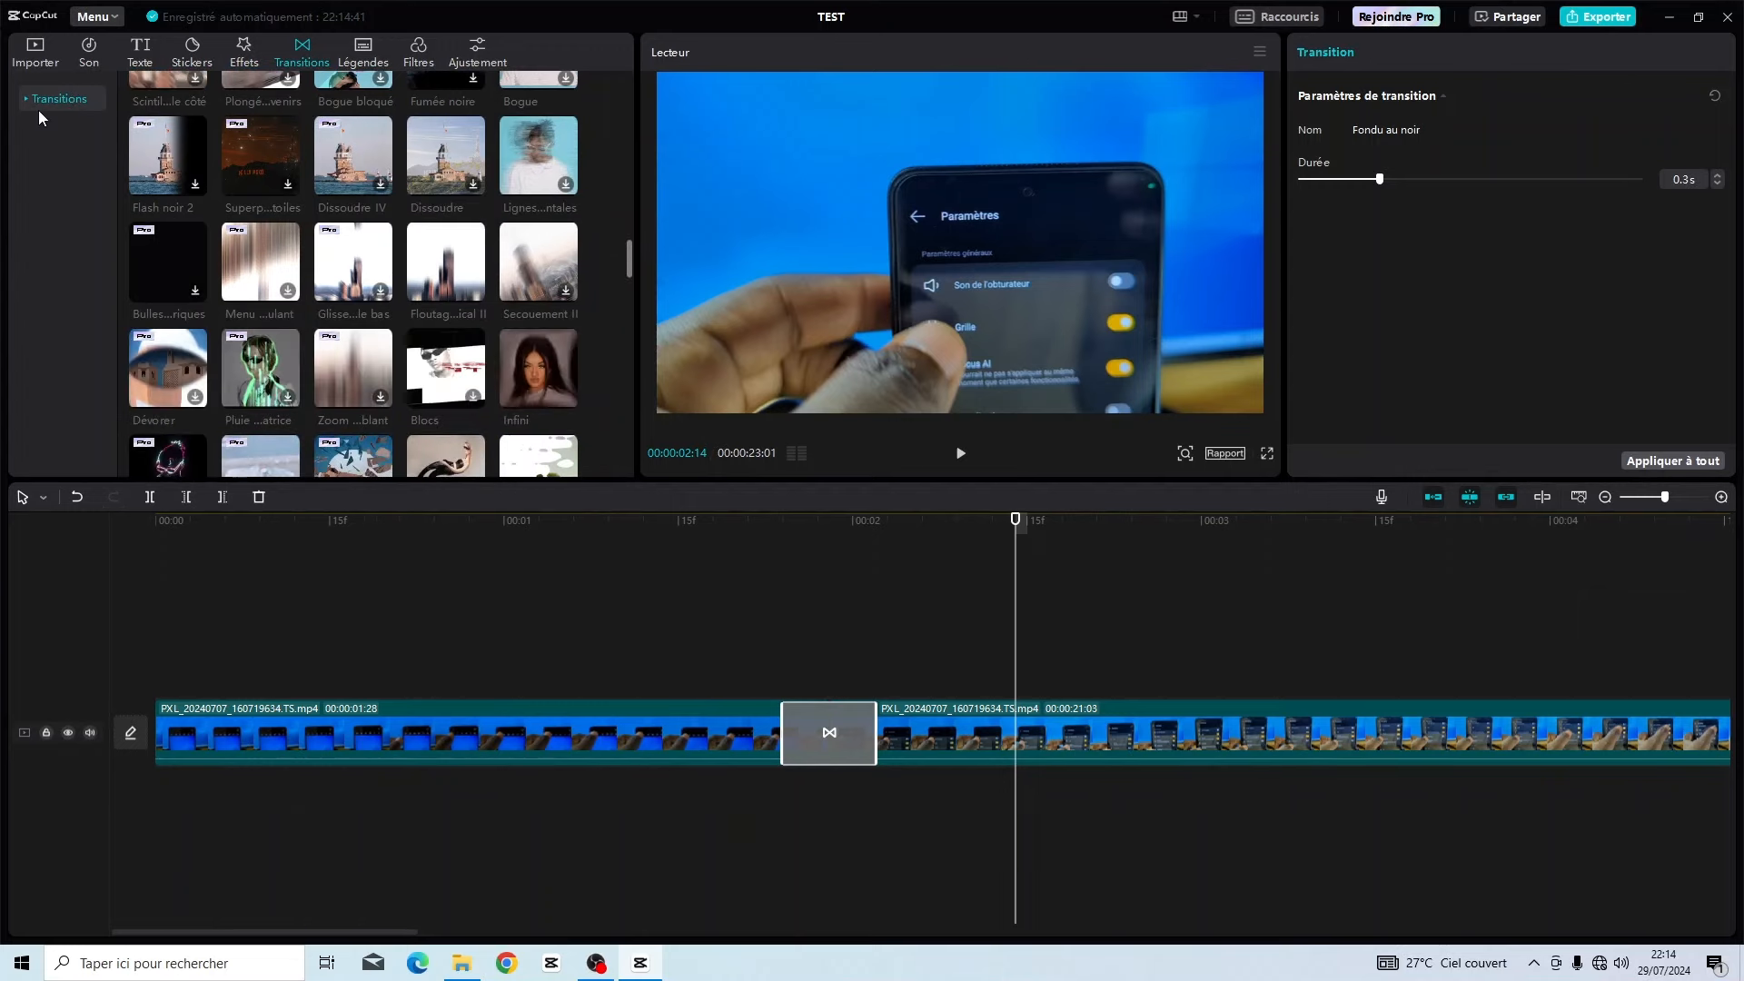
click(50, 98)
scroll(65, 250, down, 3)
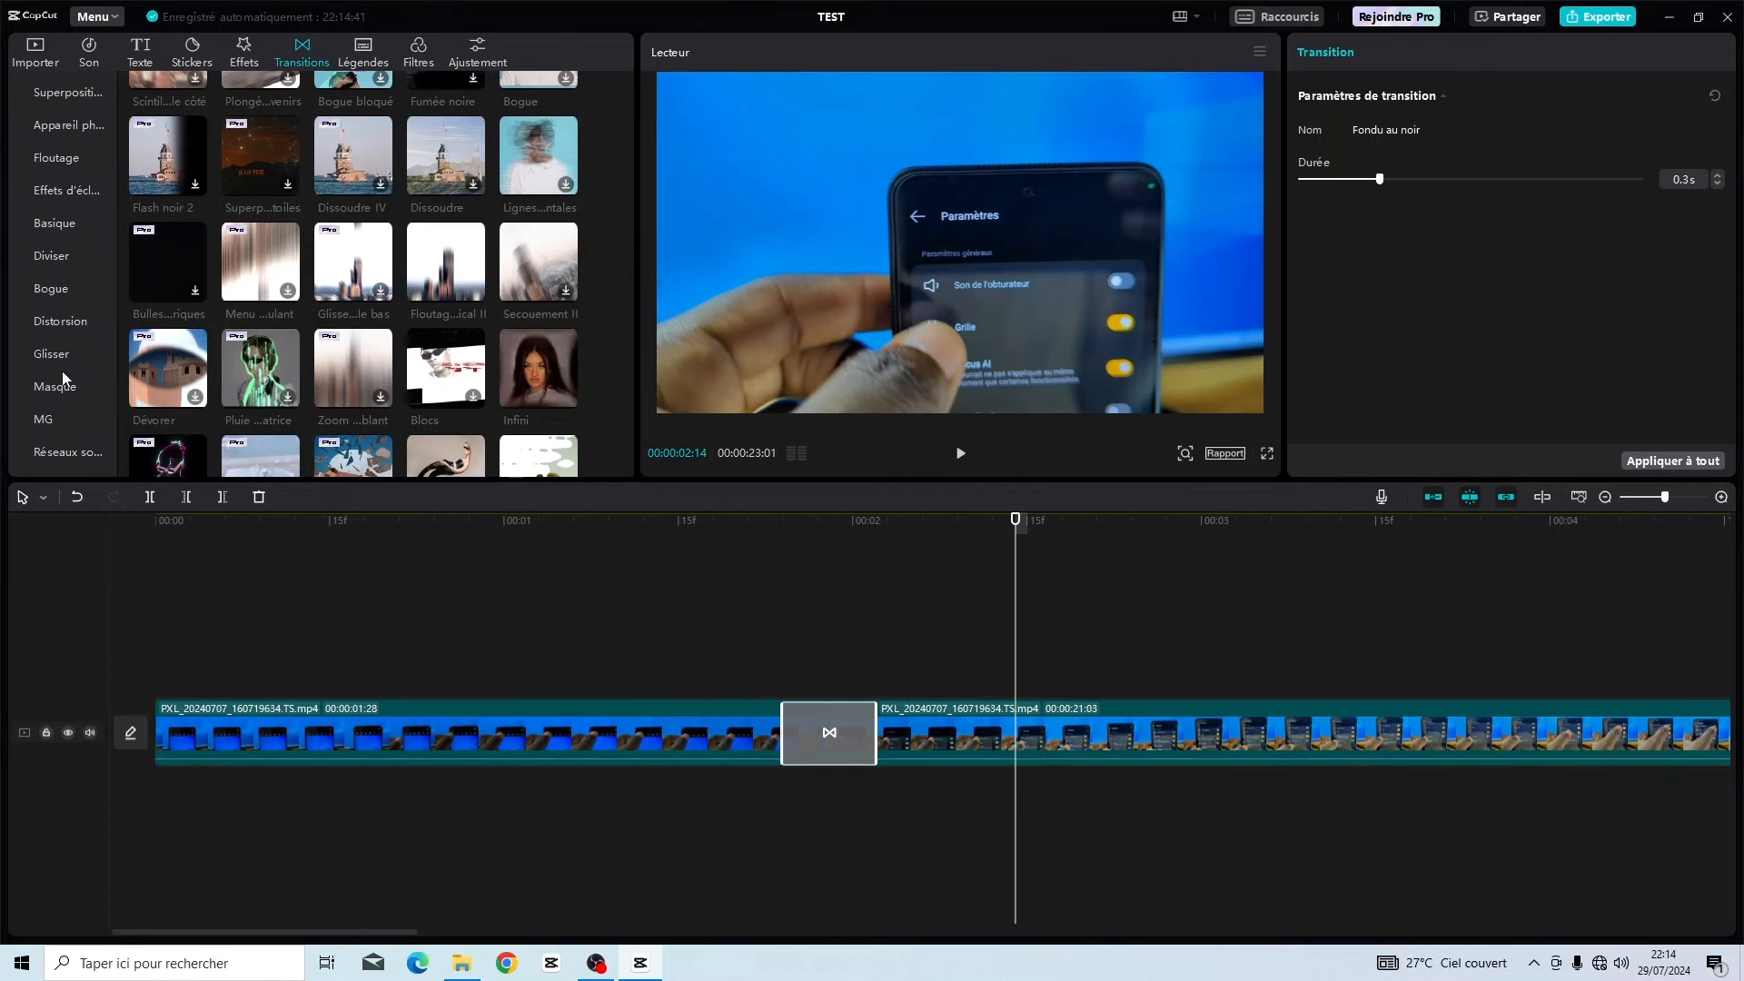
scroll(73, 323, up, 2)
scroll(73, 316, down, 2)
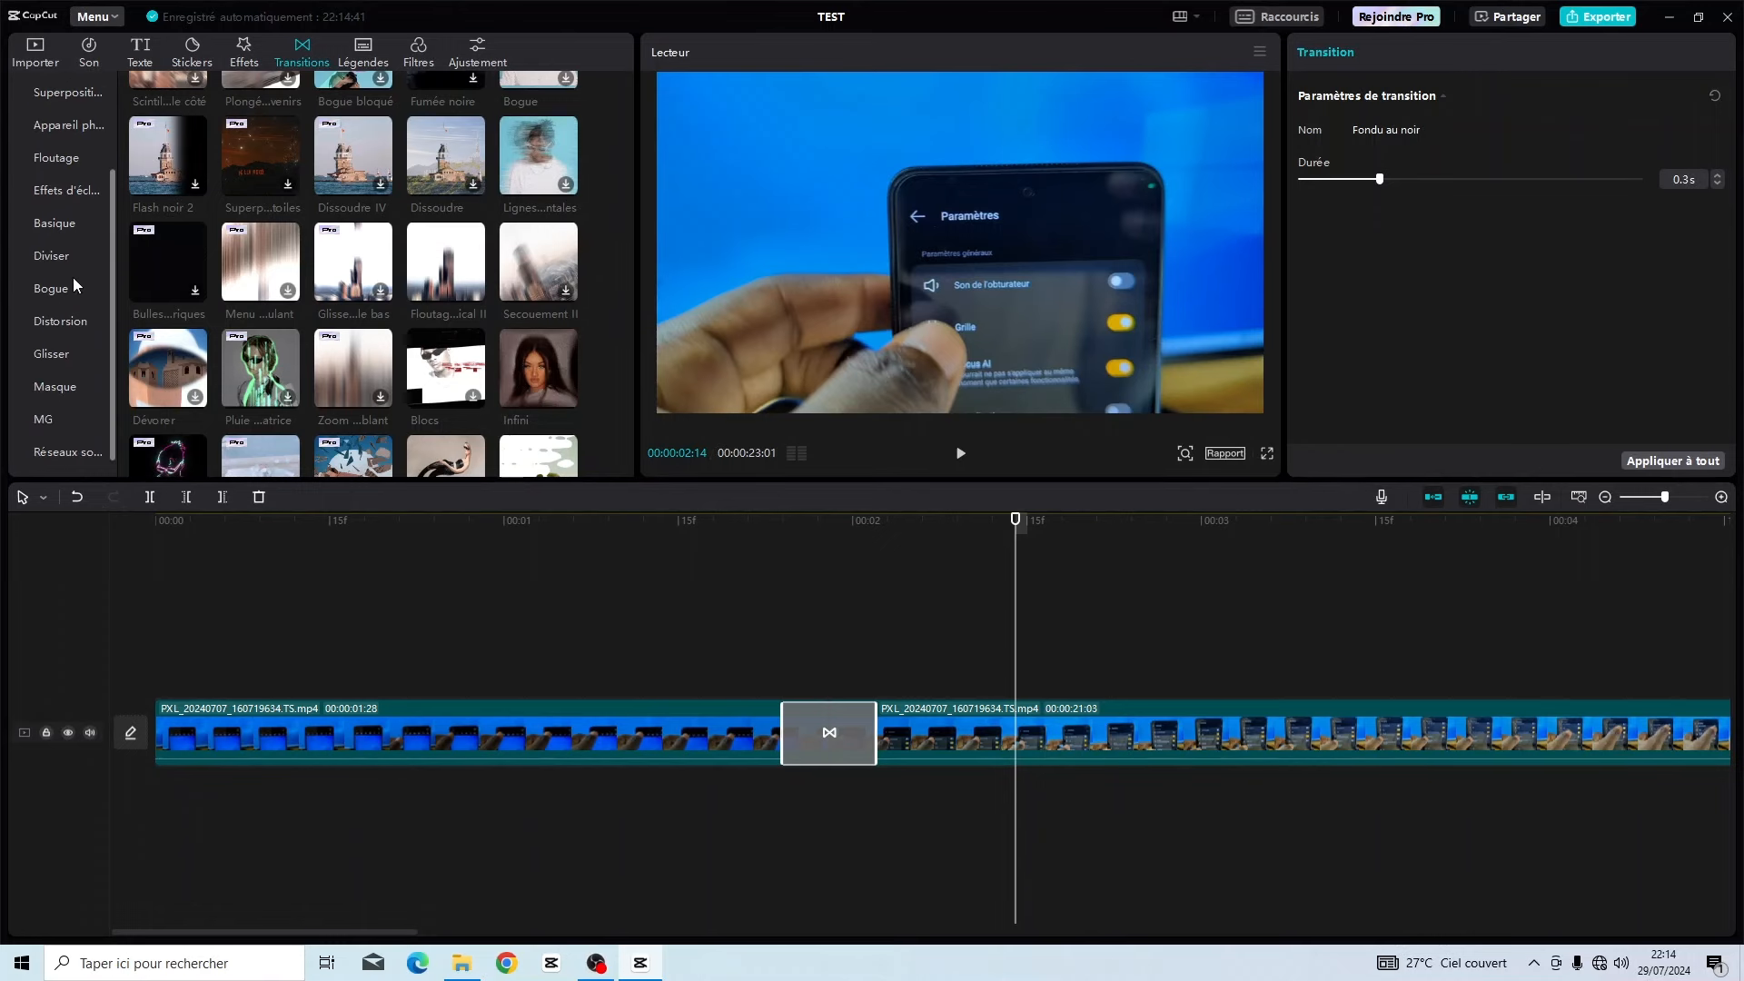
scroll(194, 236, down, 5)
scroll(272, 245, down, 4)
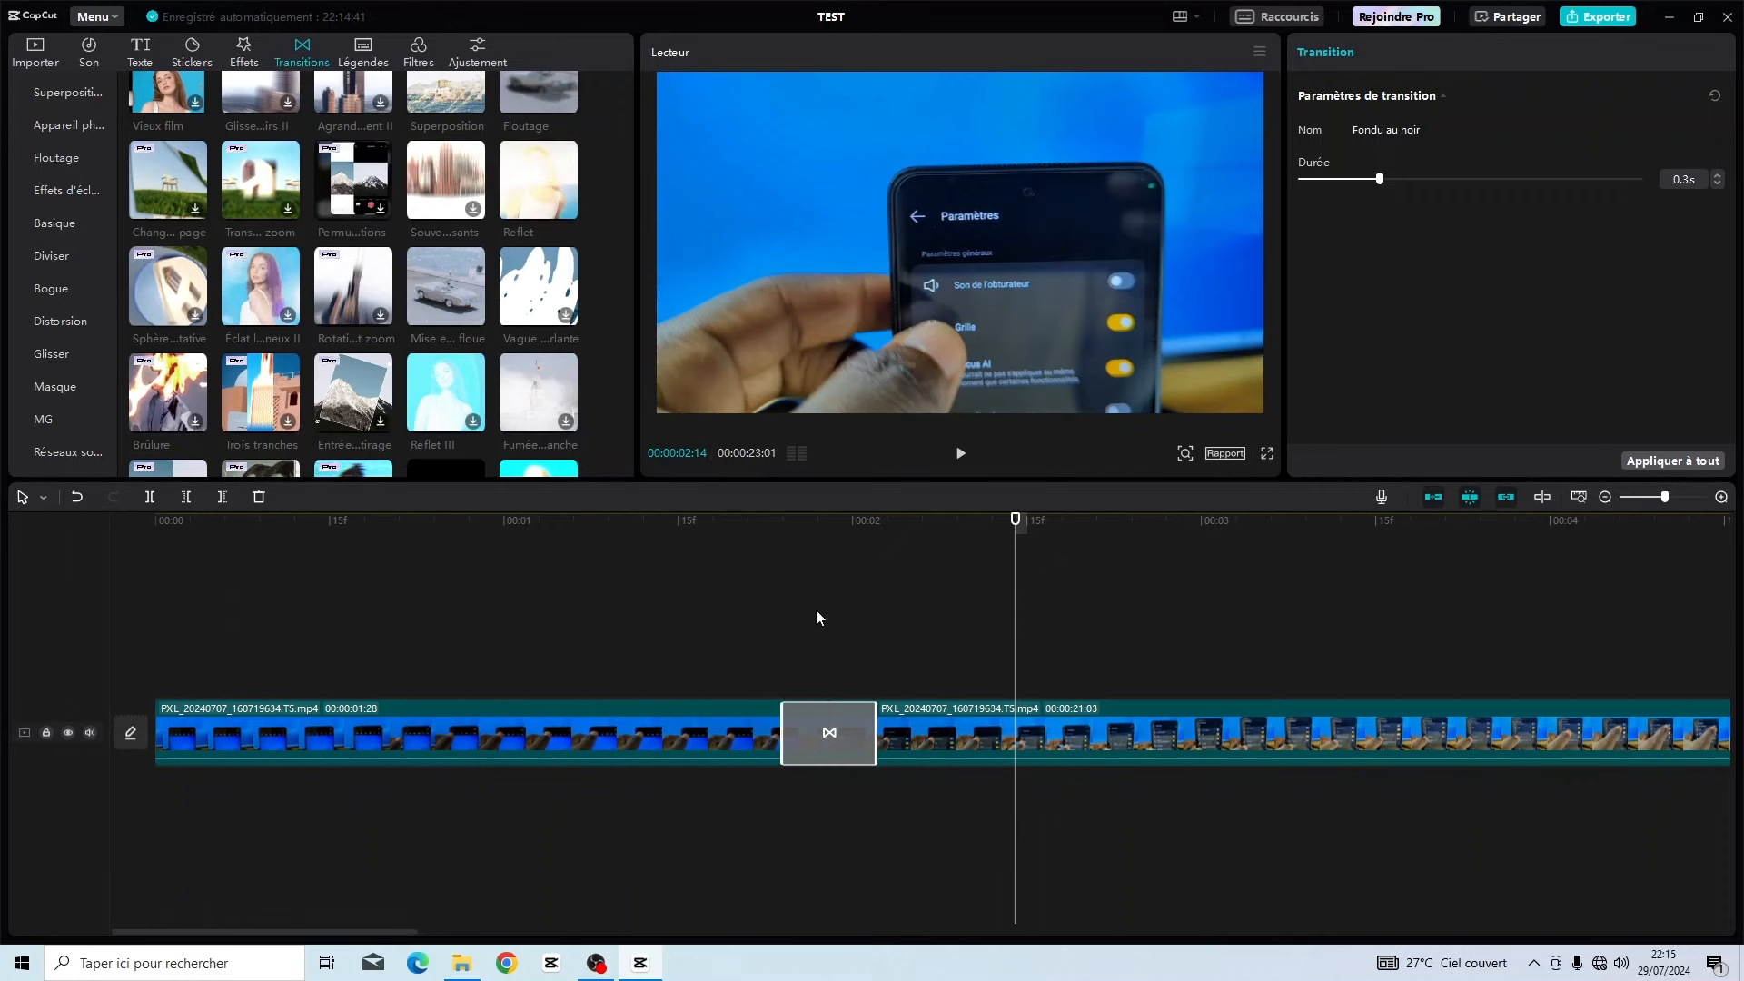
Play across the first junction, then split the second segment at 00:00:02:25.
click(792, 523)
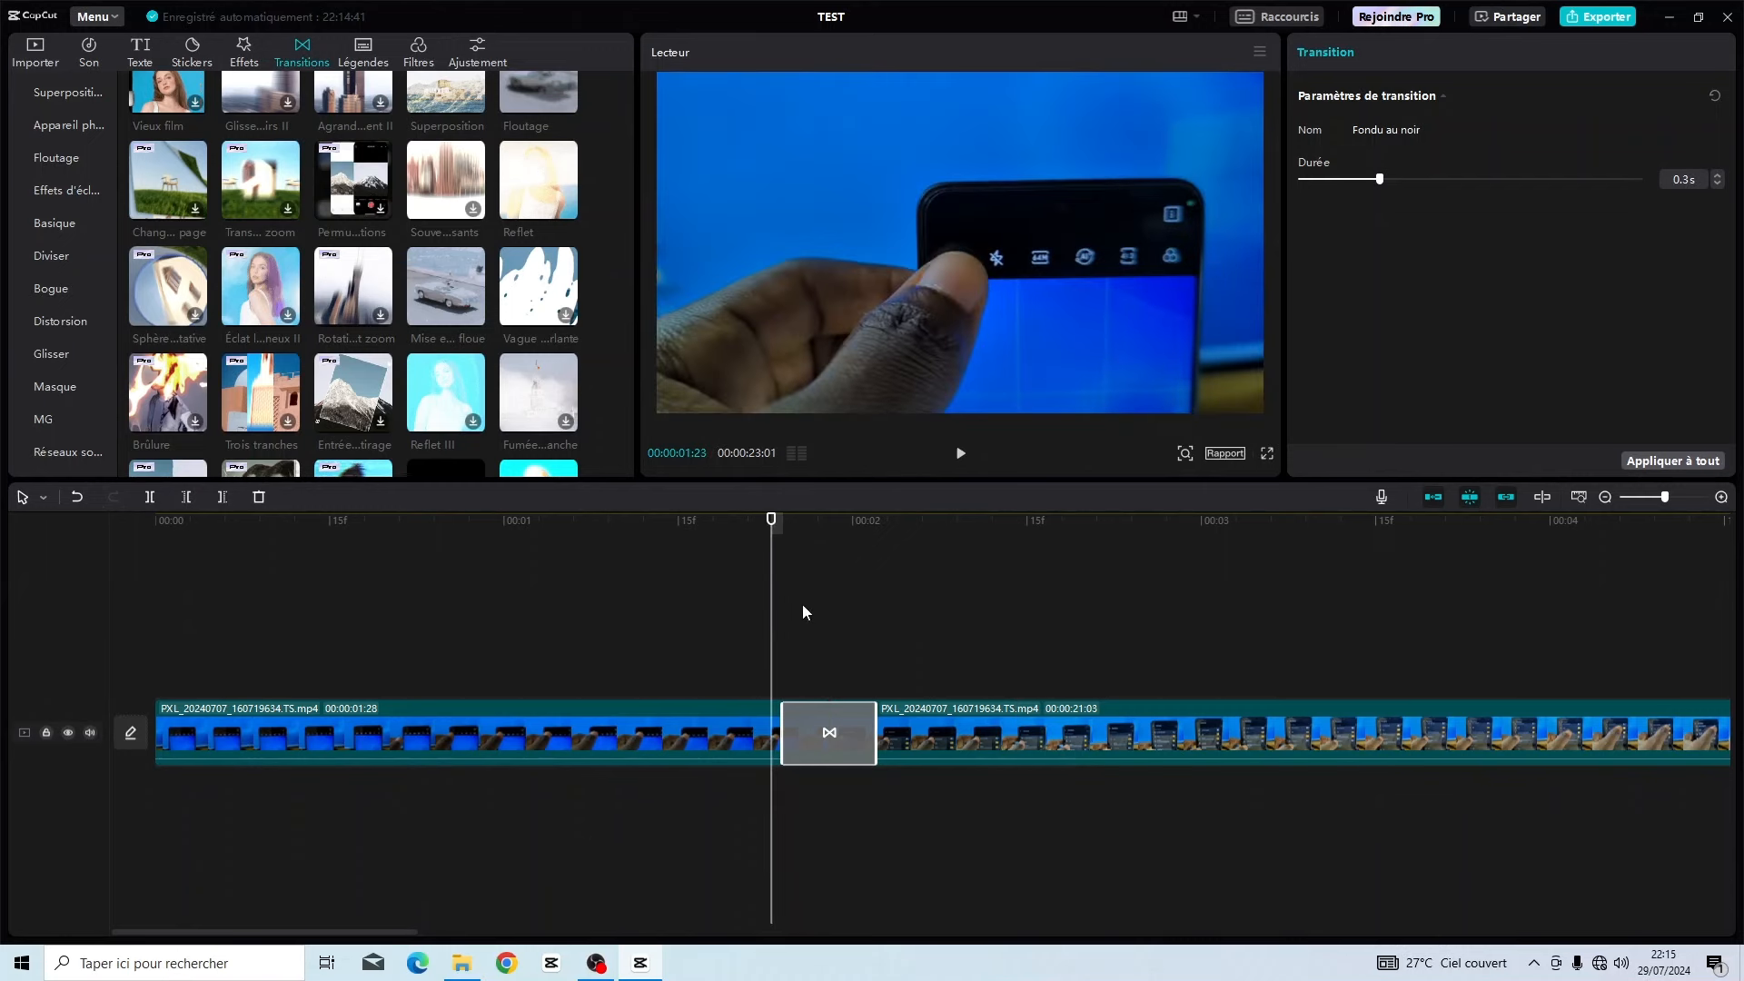
click(1123, 519)
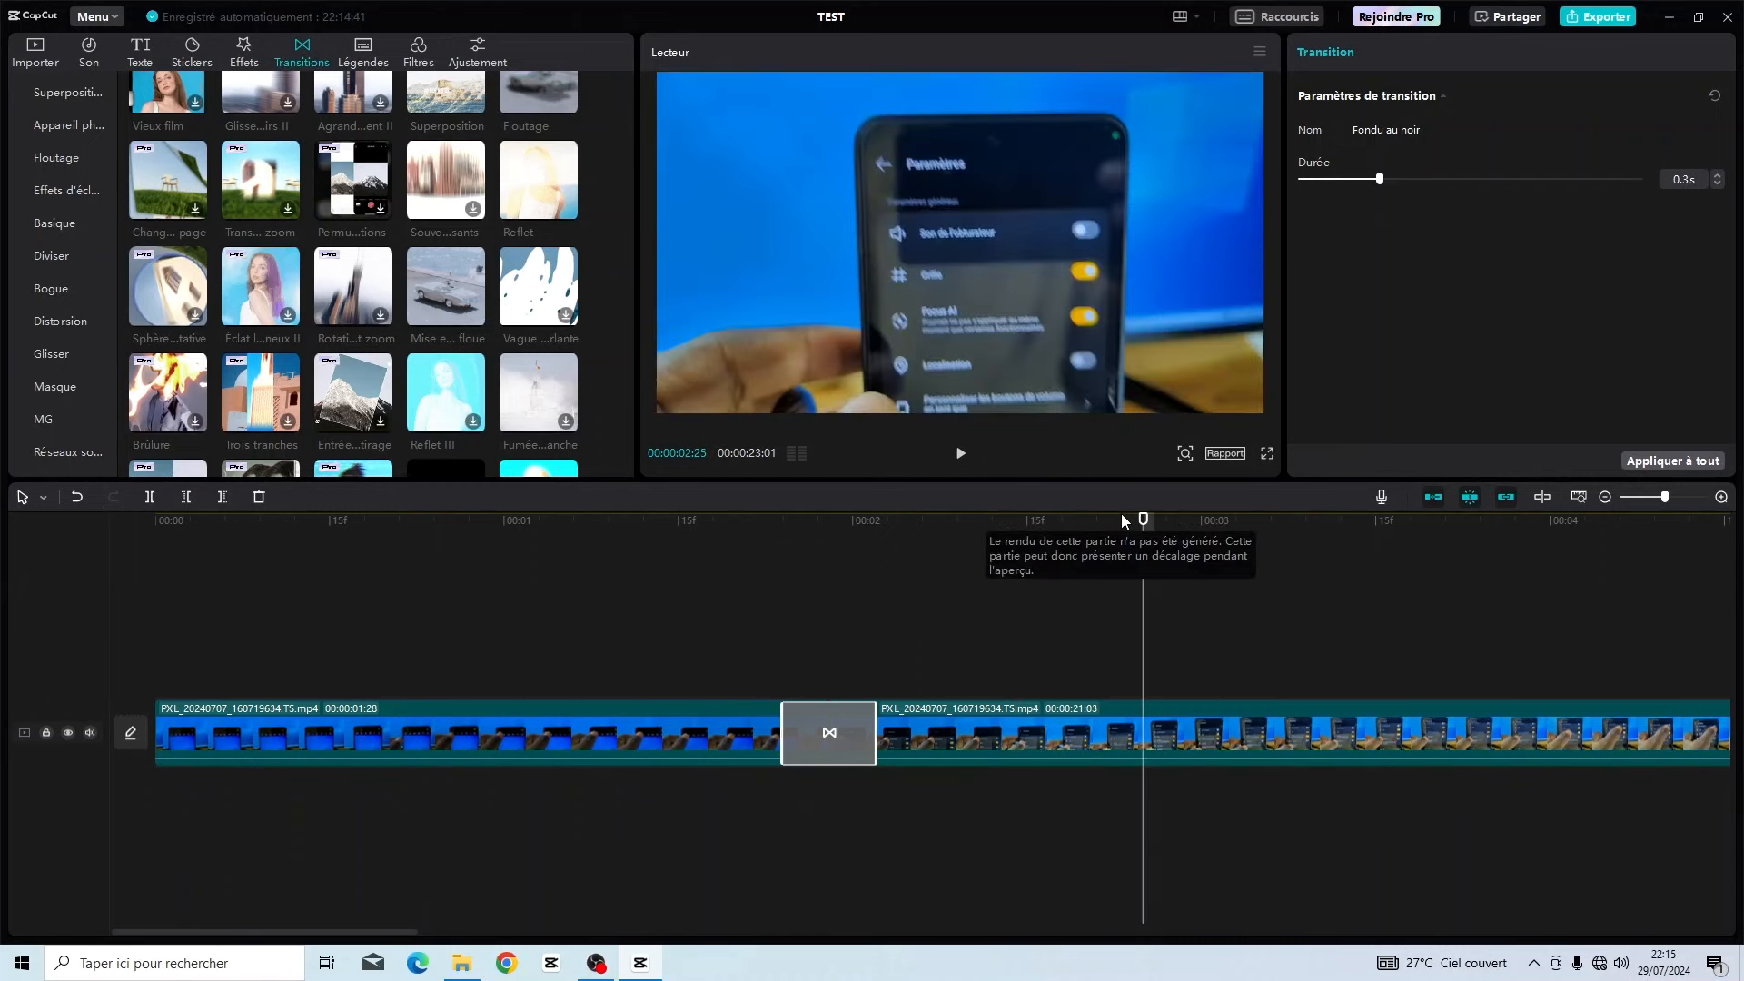
key(ctrl+b)
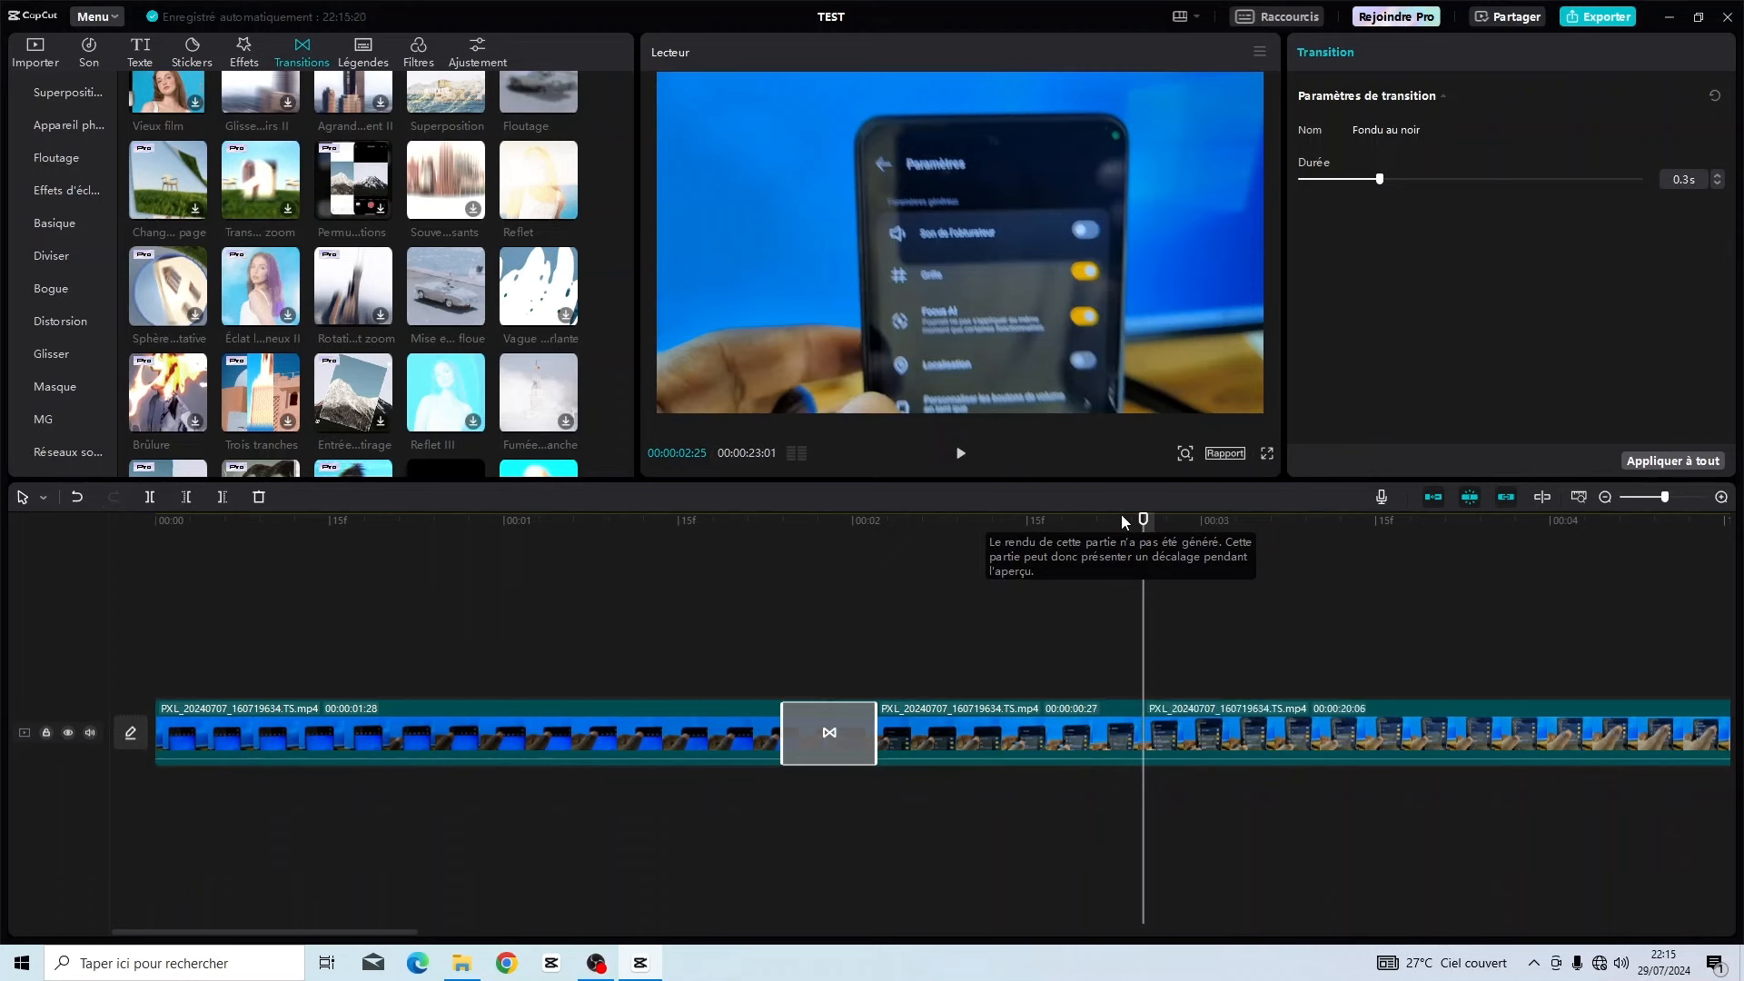
Try placing the last segment on a separate track above, then return it to the main track directly after the cut.
click(1233, 740)
drag(1231, 760, 1214, 799)
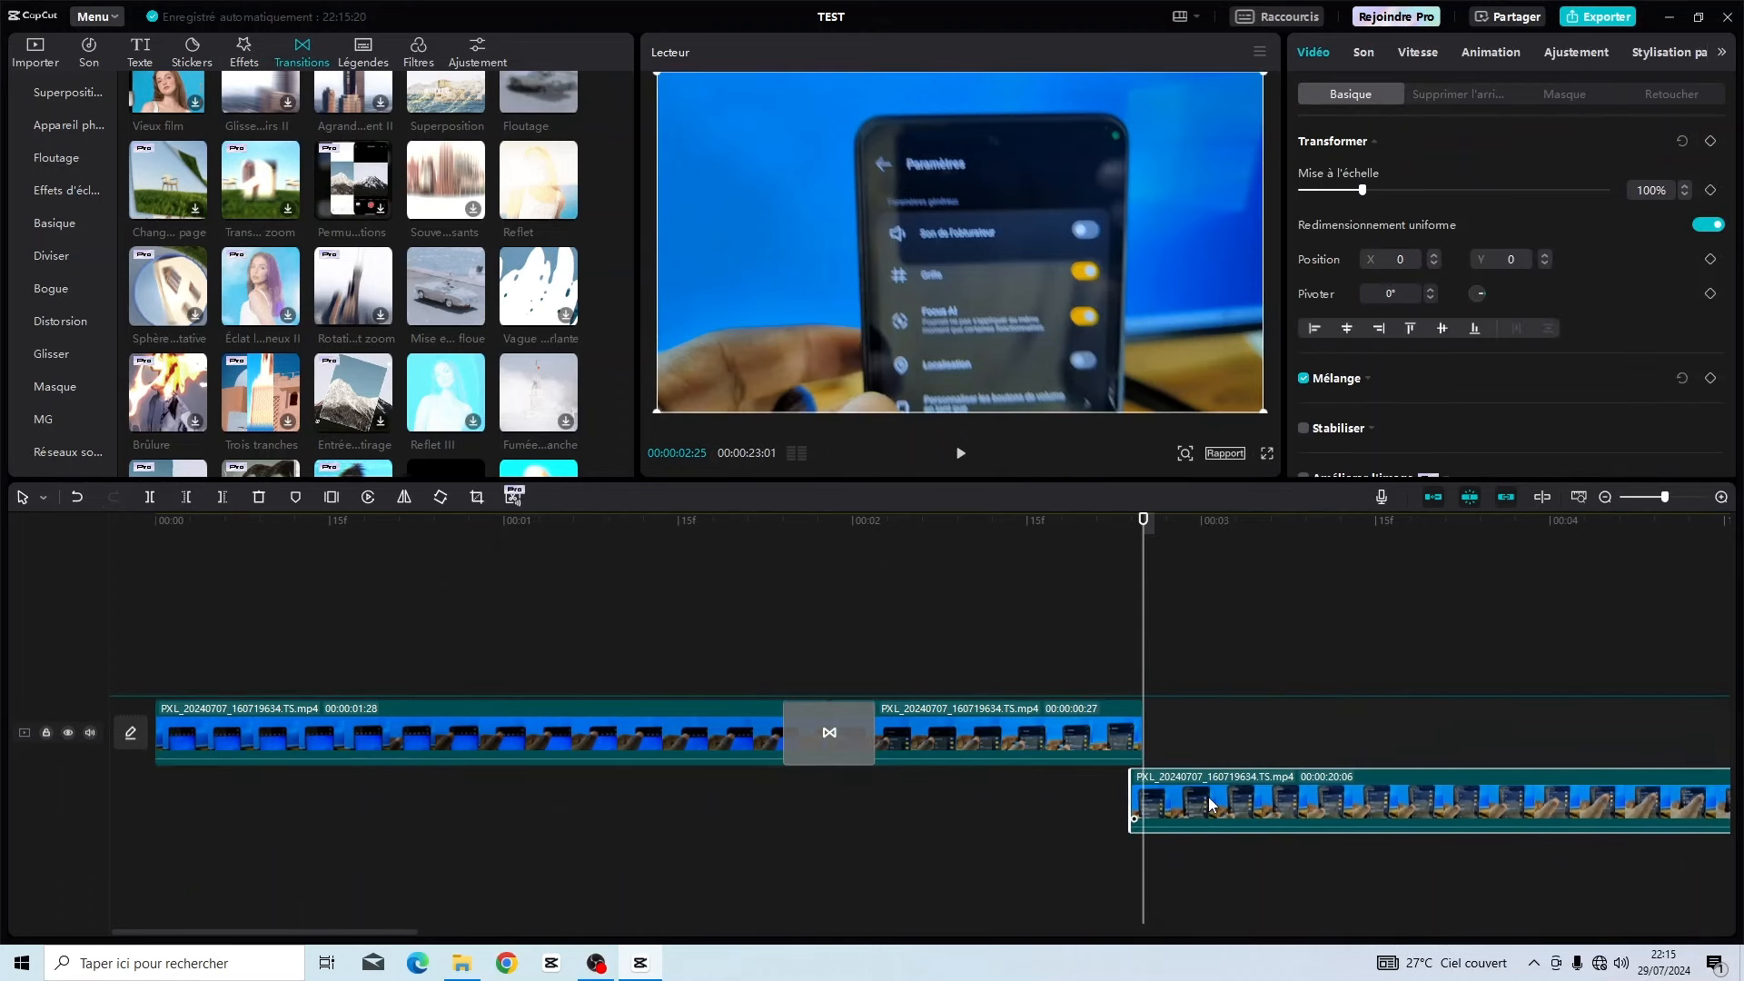
drag(1209, 802, 1155, 670)
click(1108, 535)
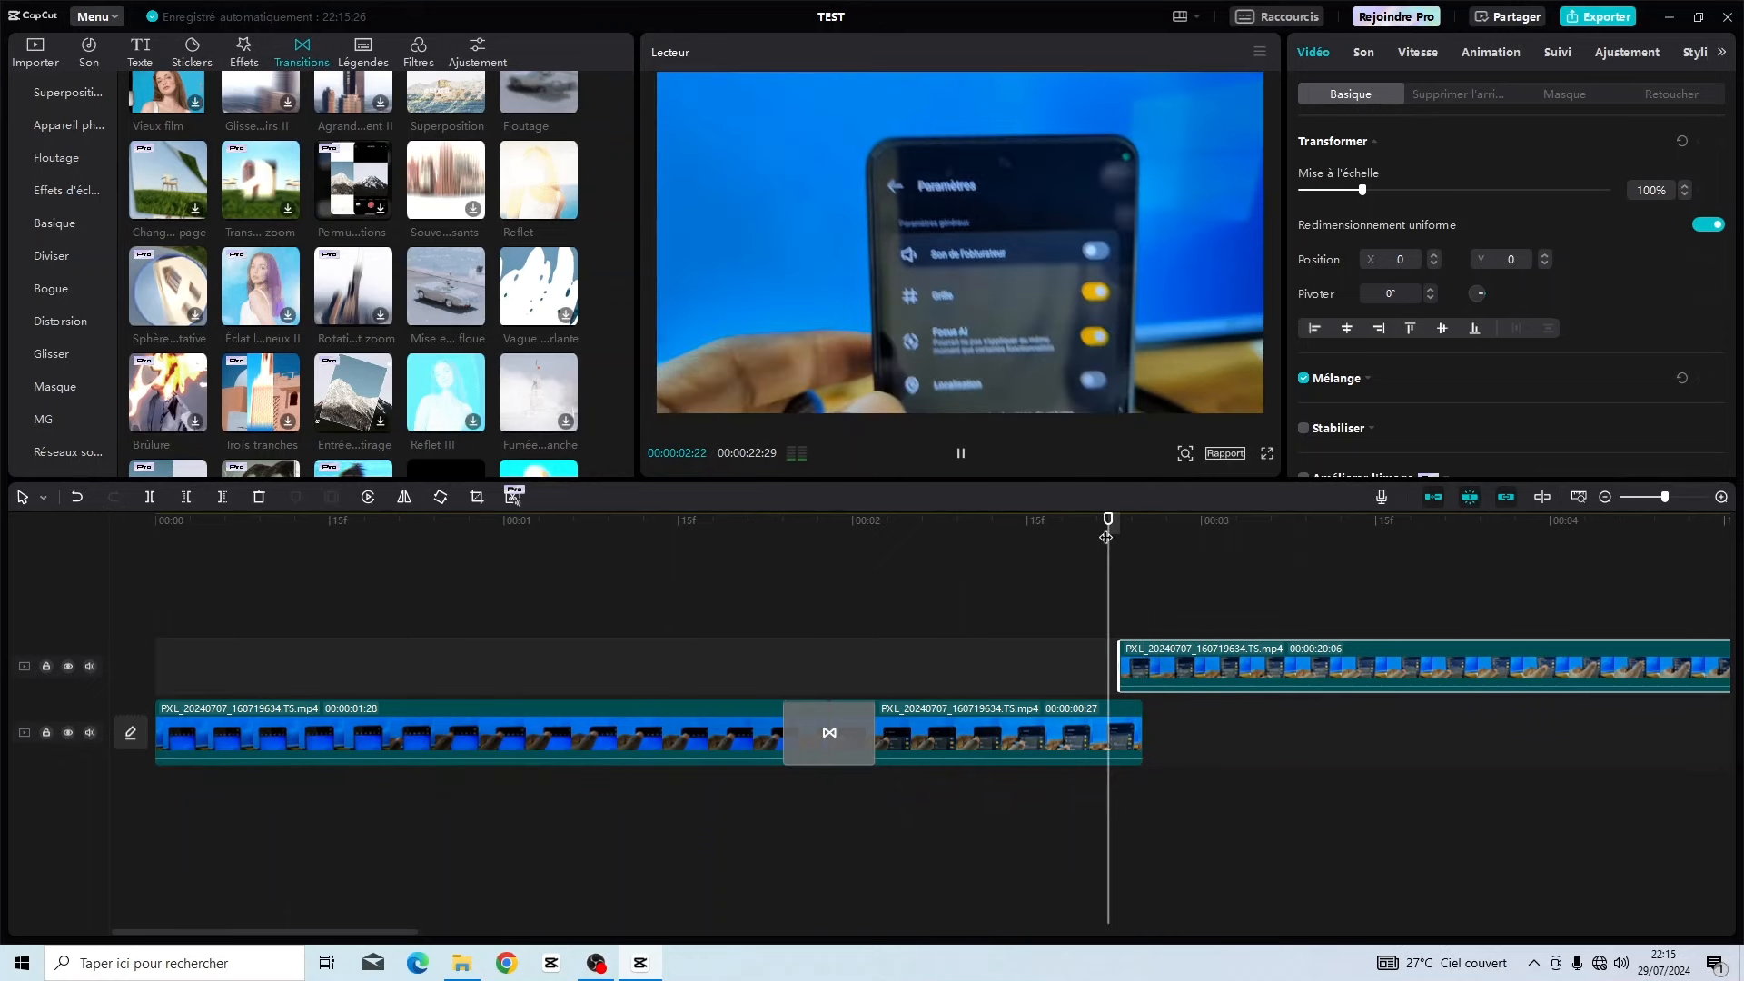
drag(1167, 672, 1185, 747)
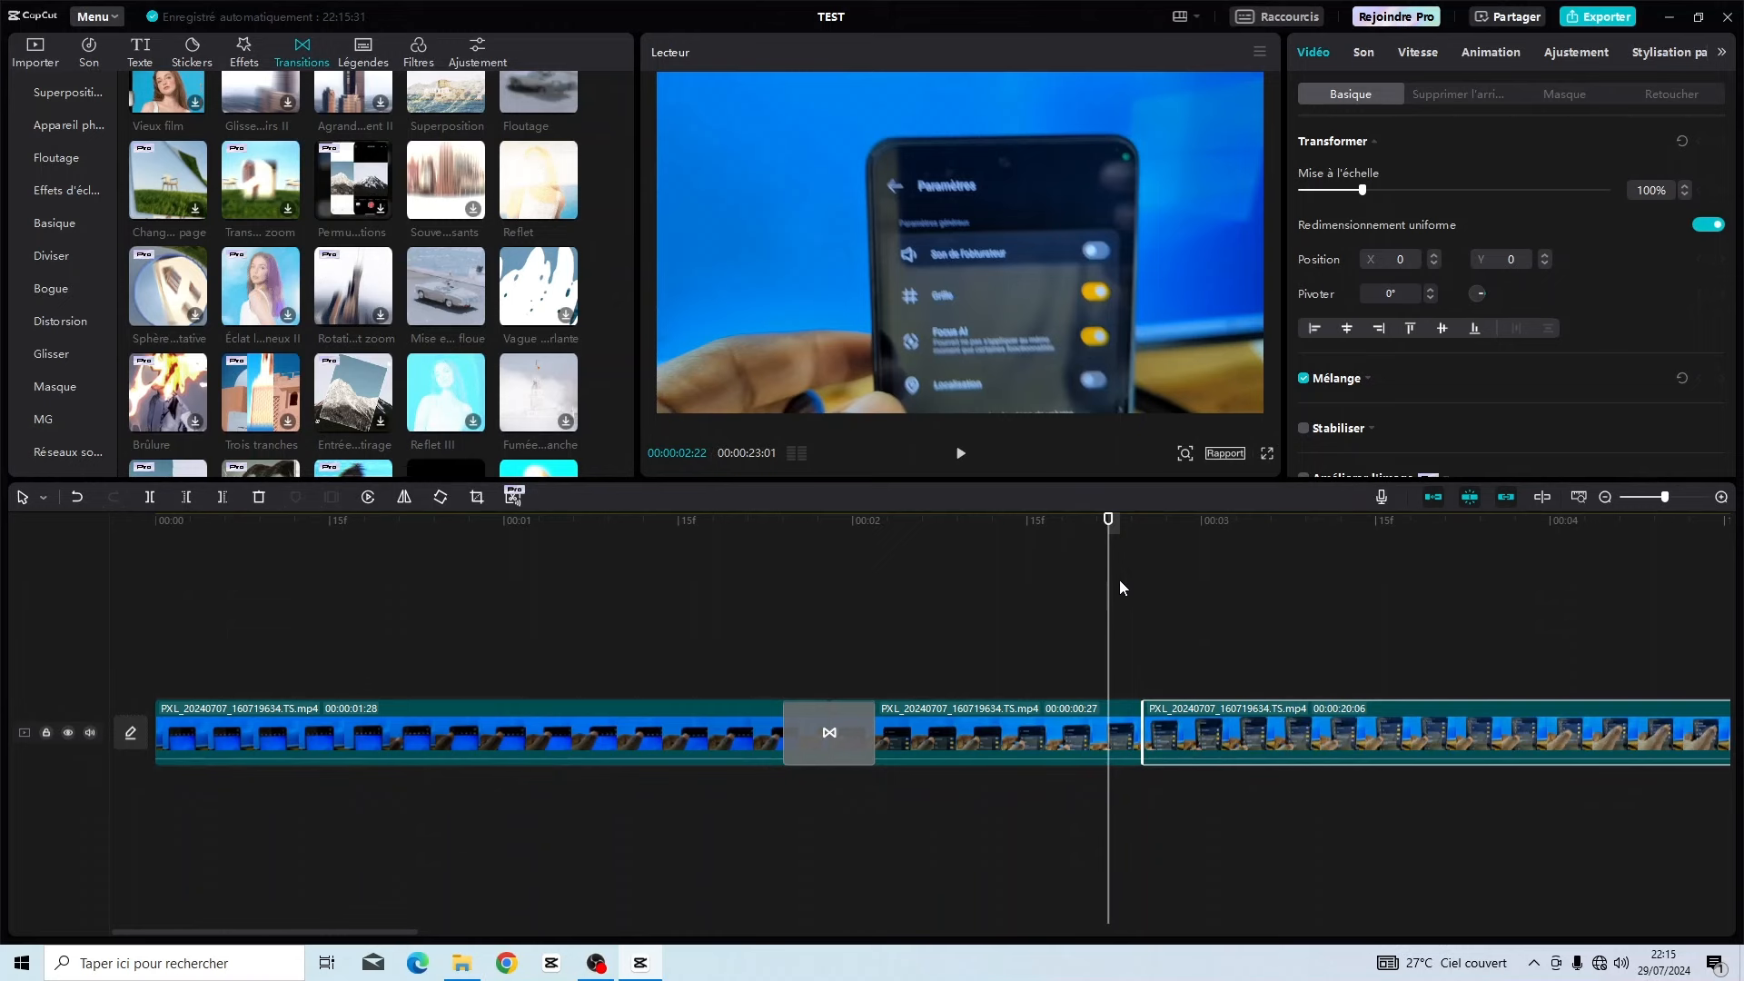
Replace the Fondu au noir transition at the first junction with the Reflet transition.
click(784, 530)
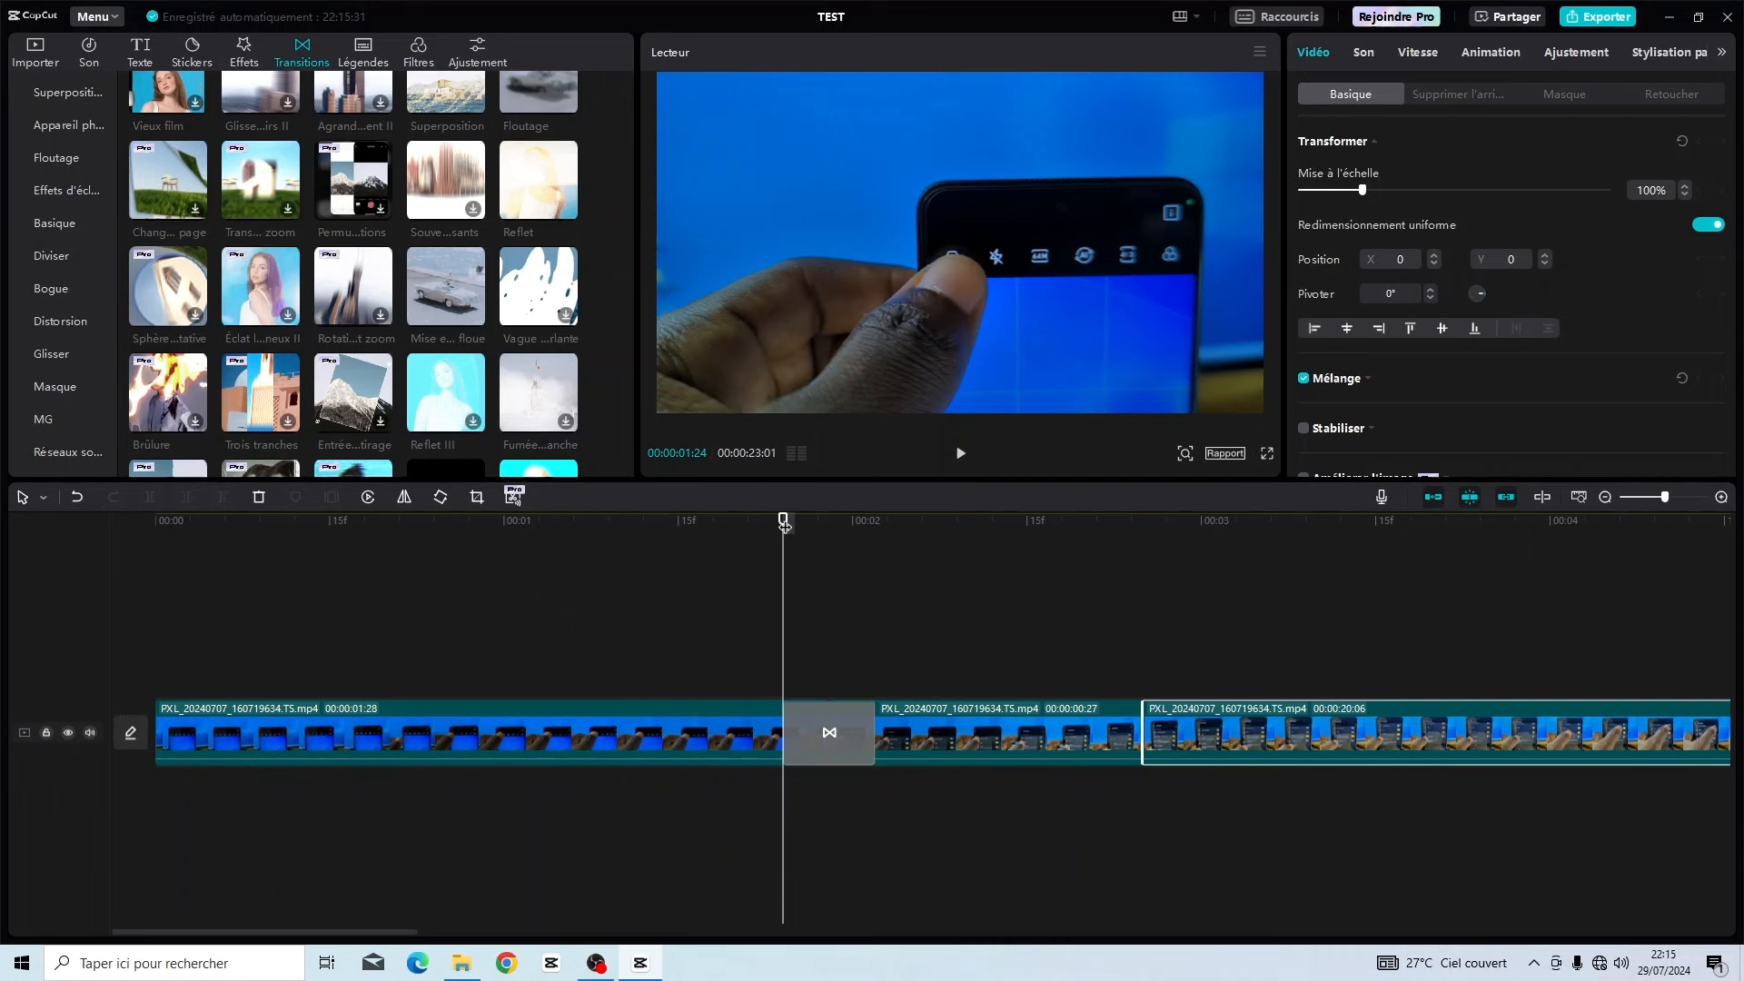
click(841, 743)
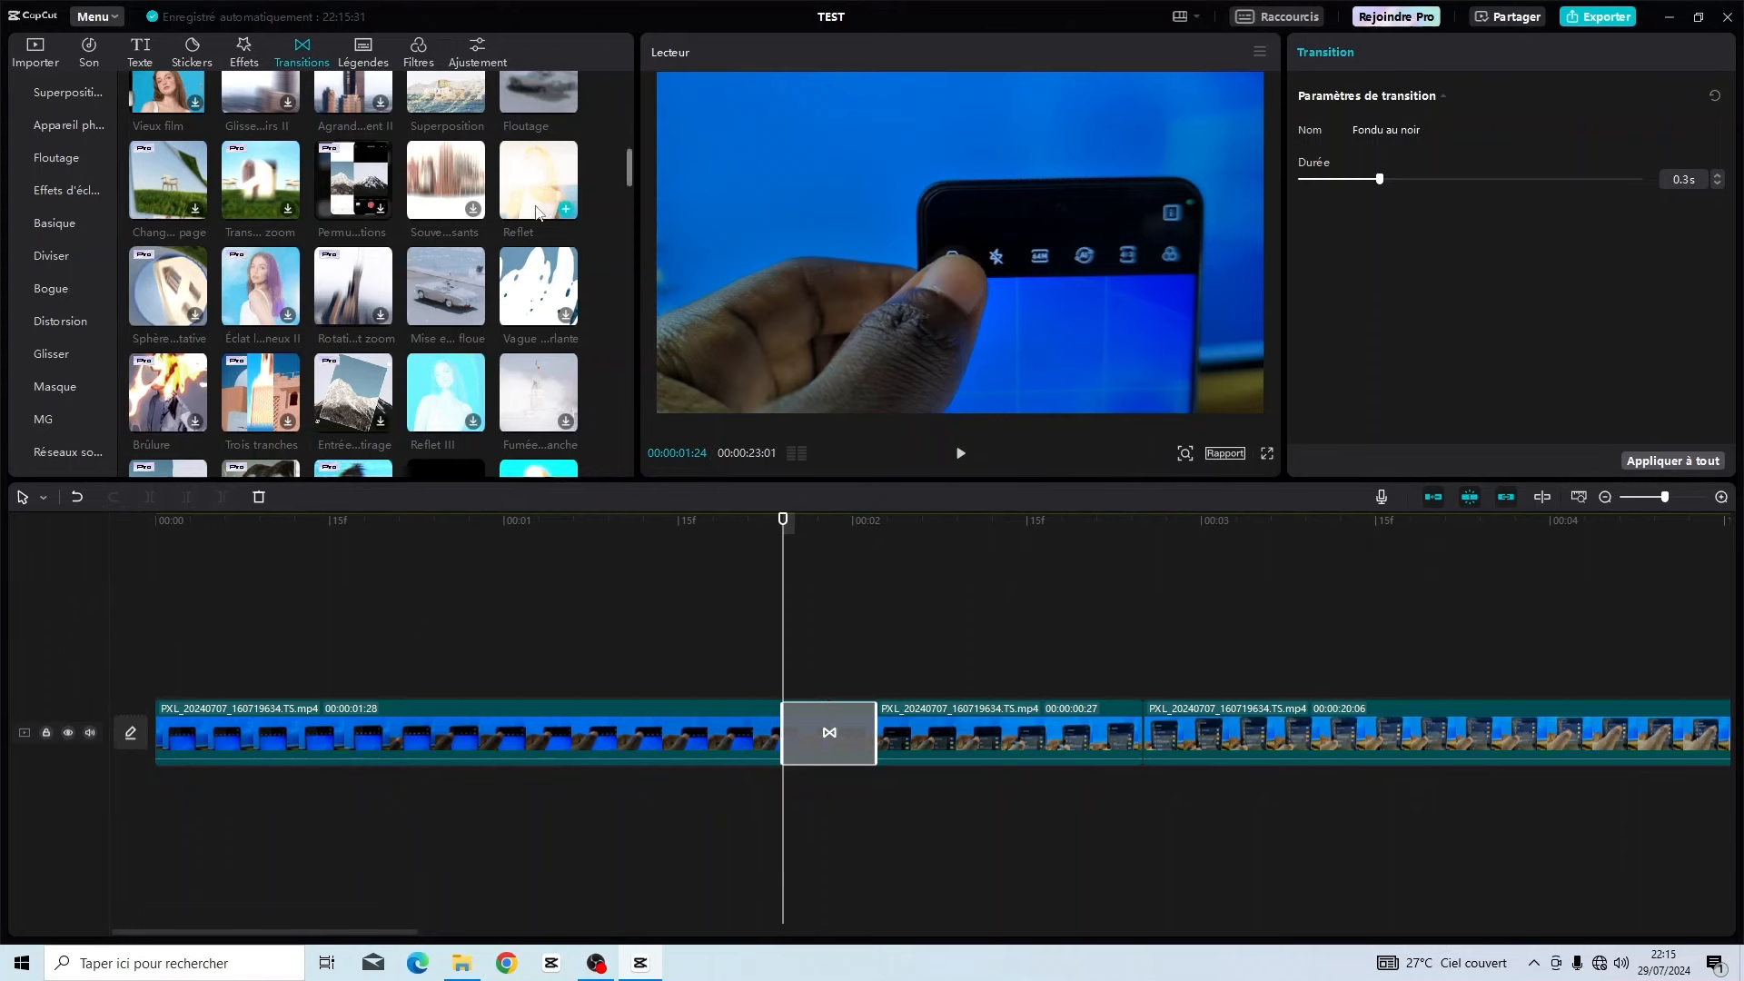
click(536, 167)
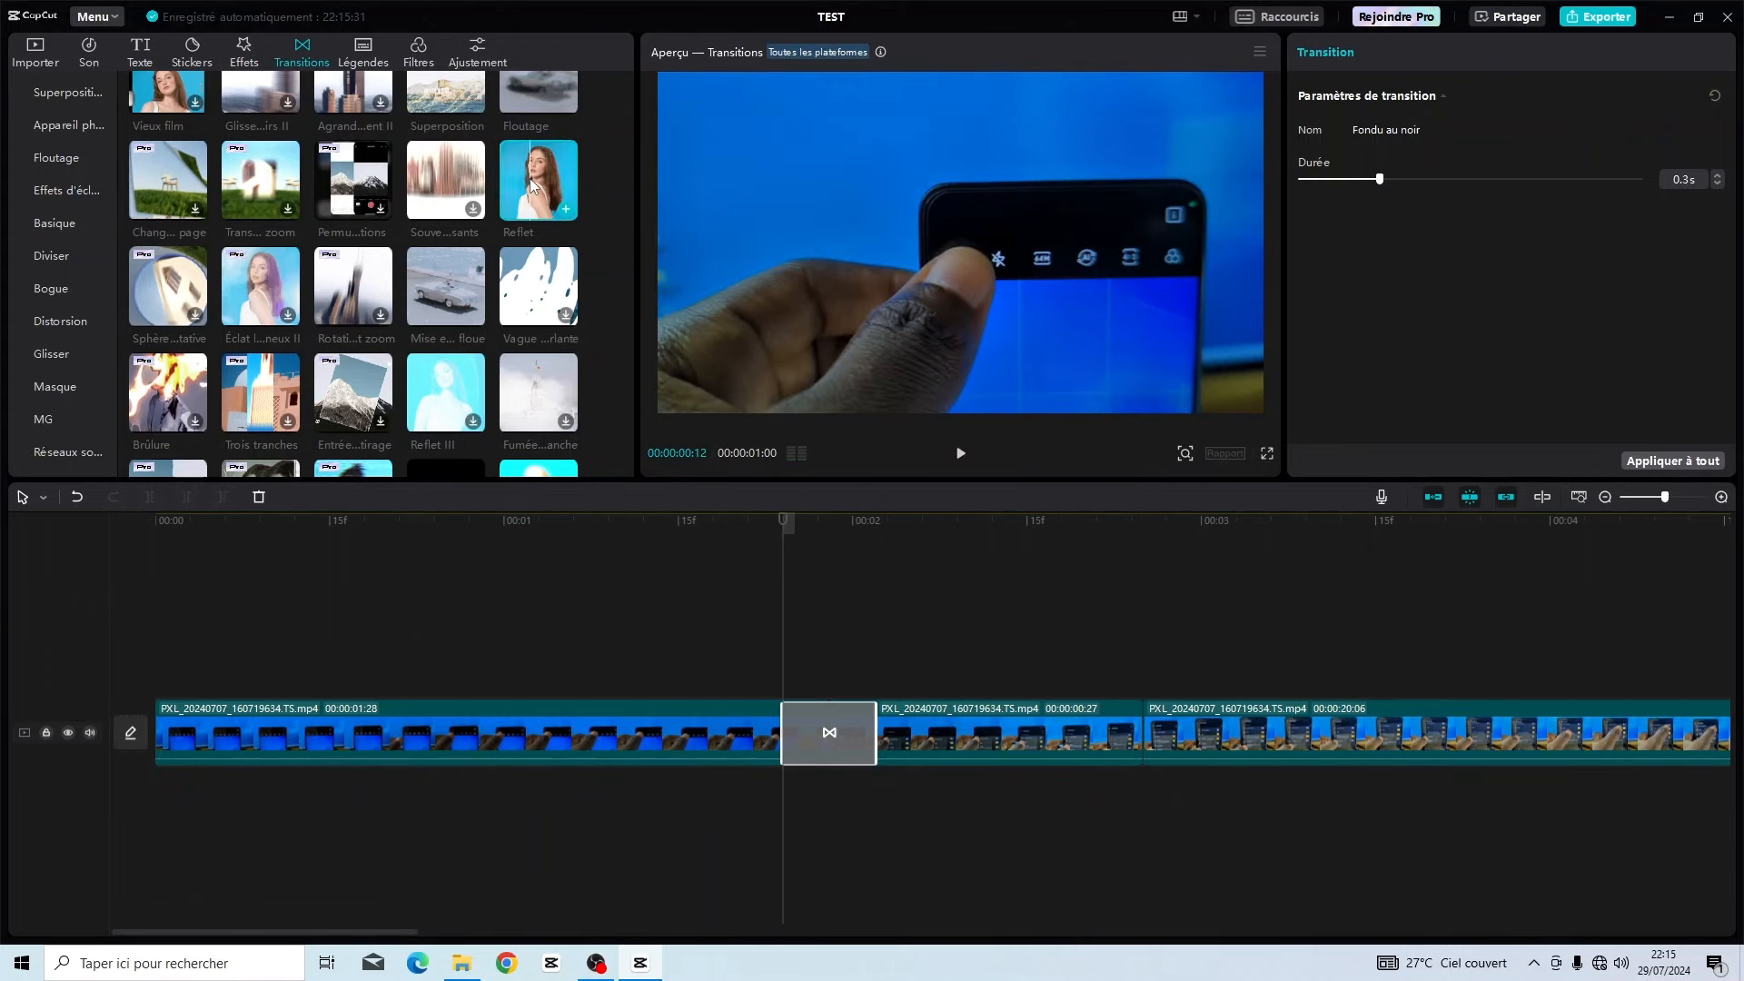
click(566, 211)
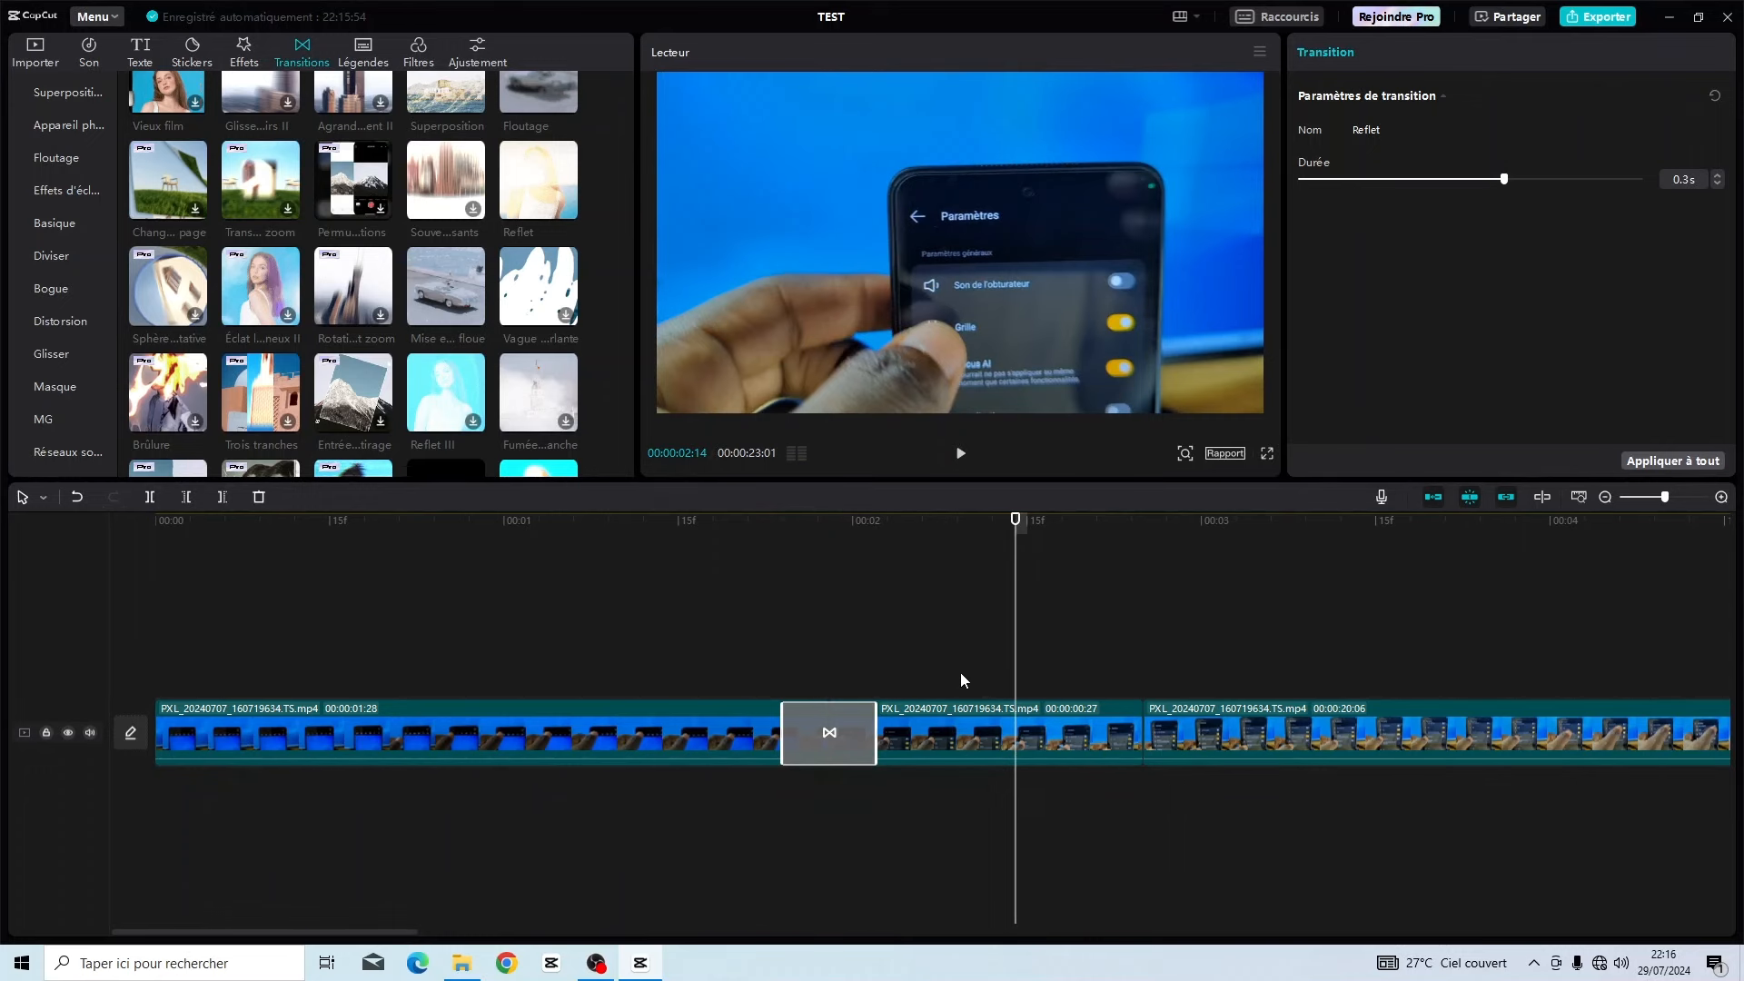
scroll(950, 667, right, 5)
scroll(942, 652, left, 3)
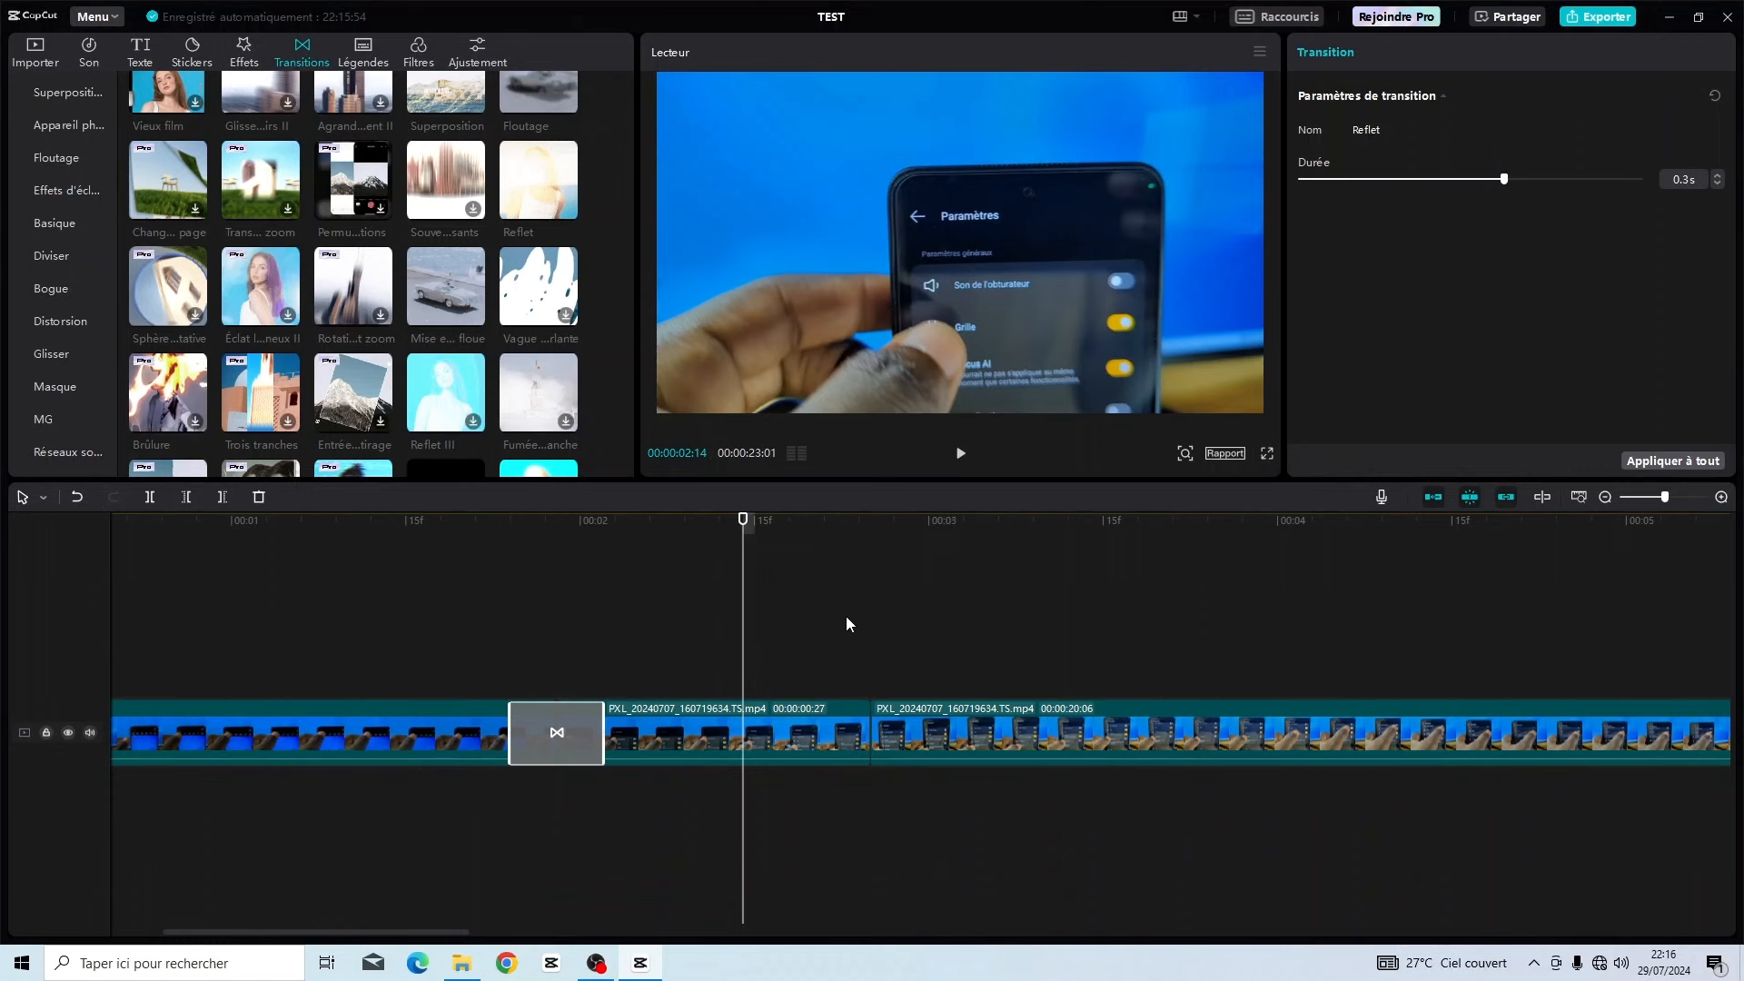
click(803, 520)
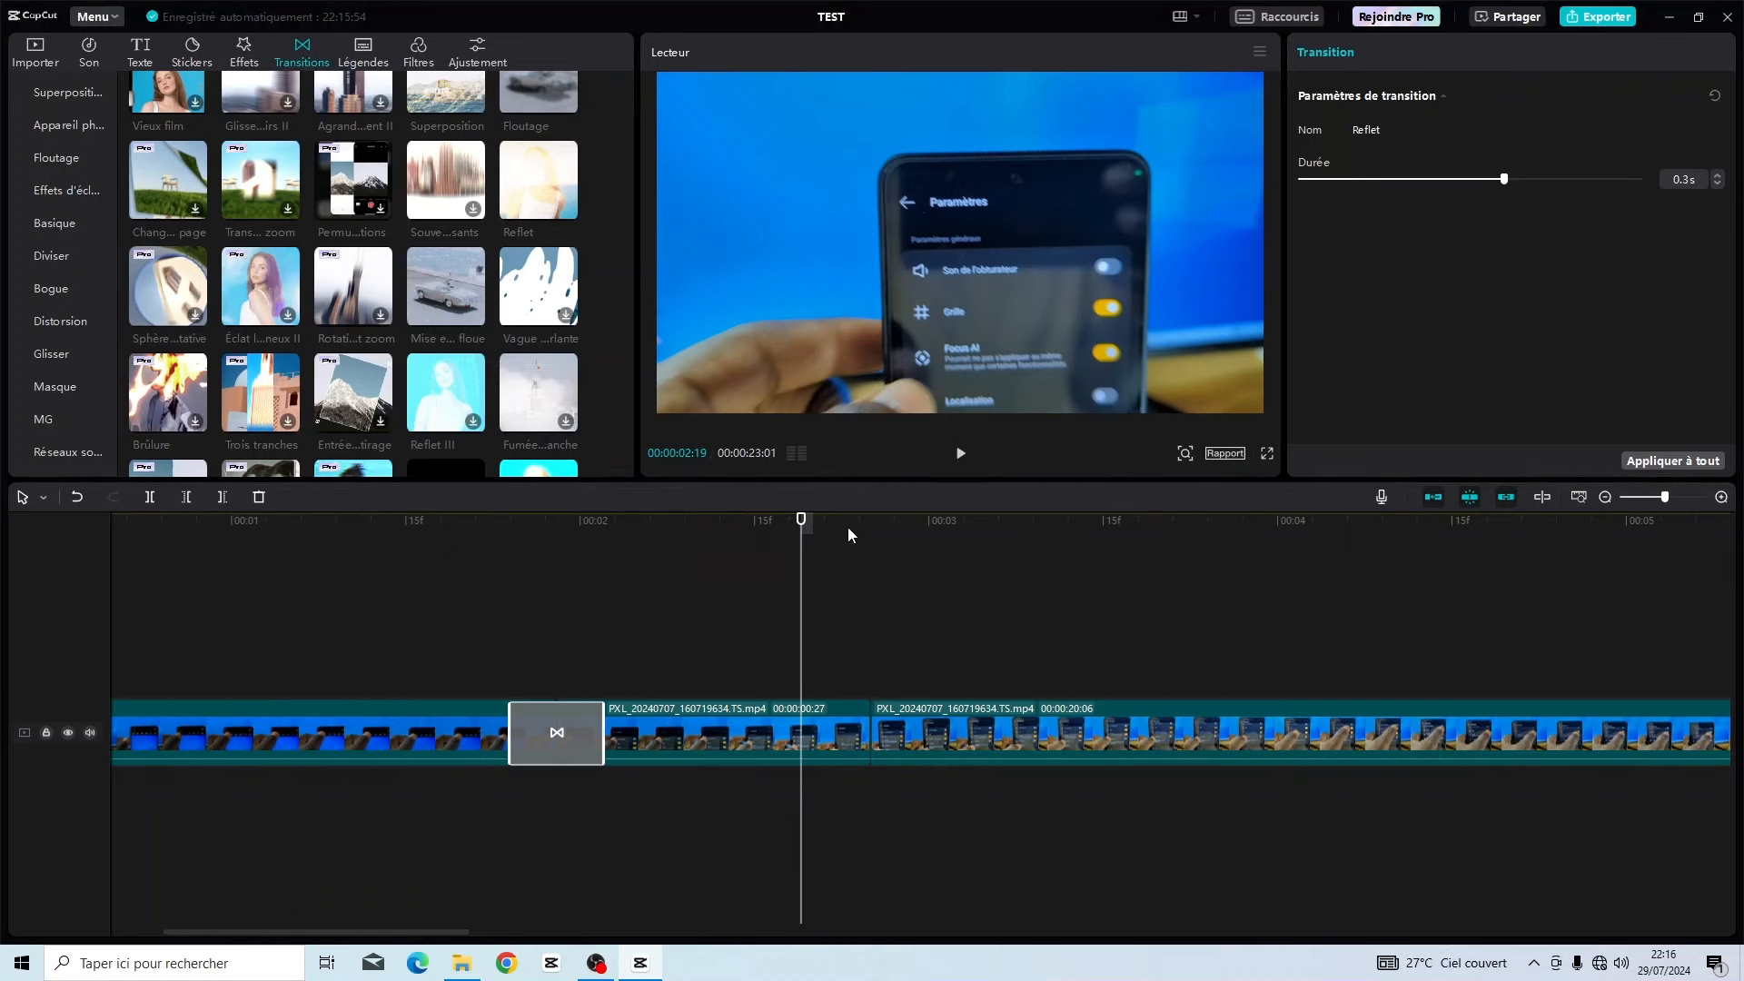
click(773, 540)
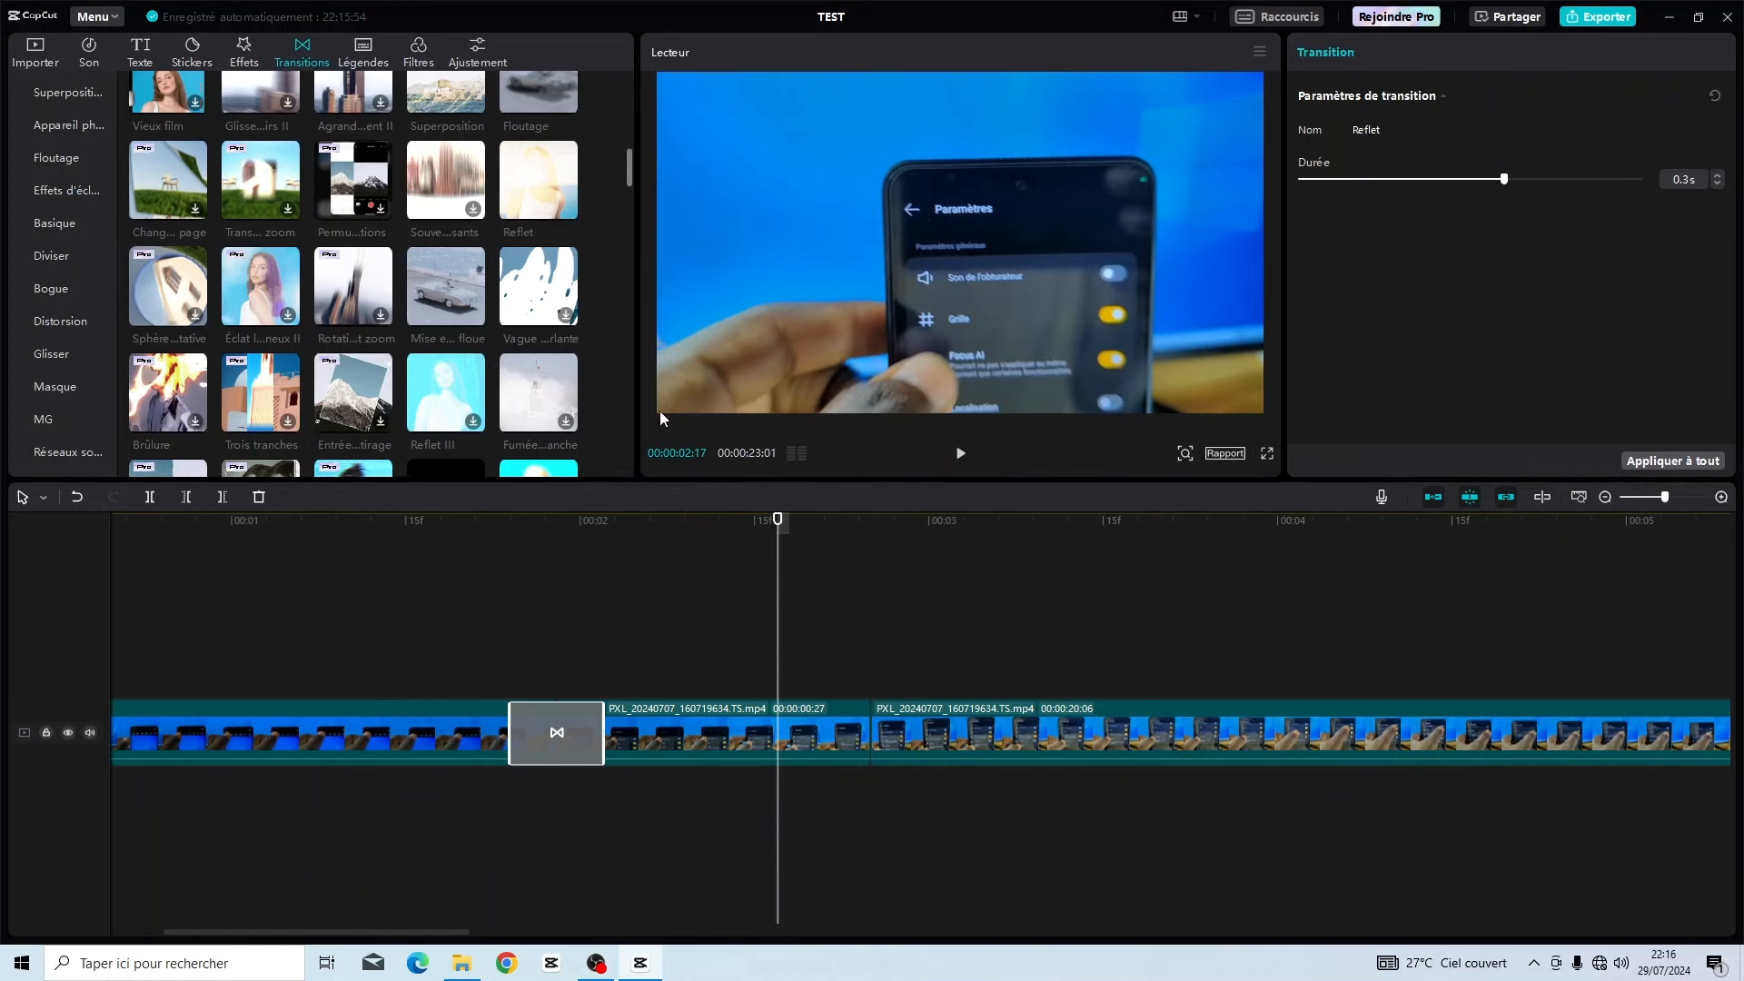
Return the playhead to 00:00:00:00 and add a default text clip above the video there.
click(601, 565)
drag(596, 526, 47, 613)
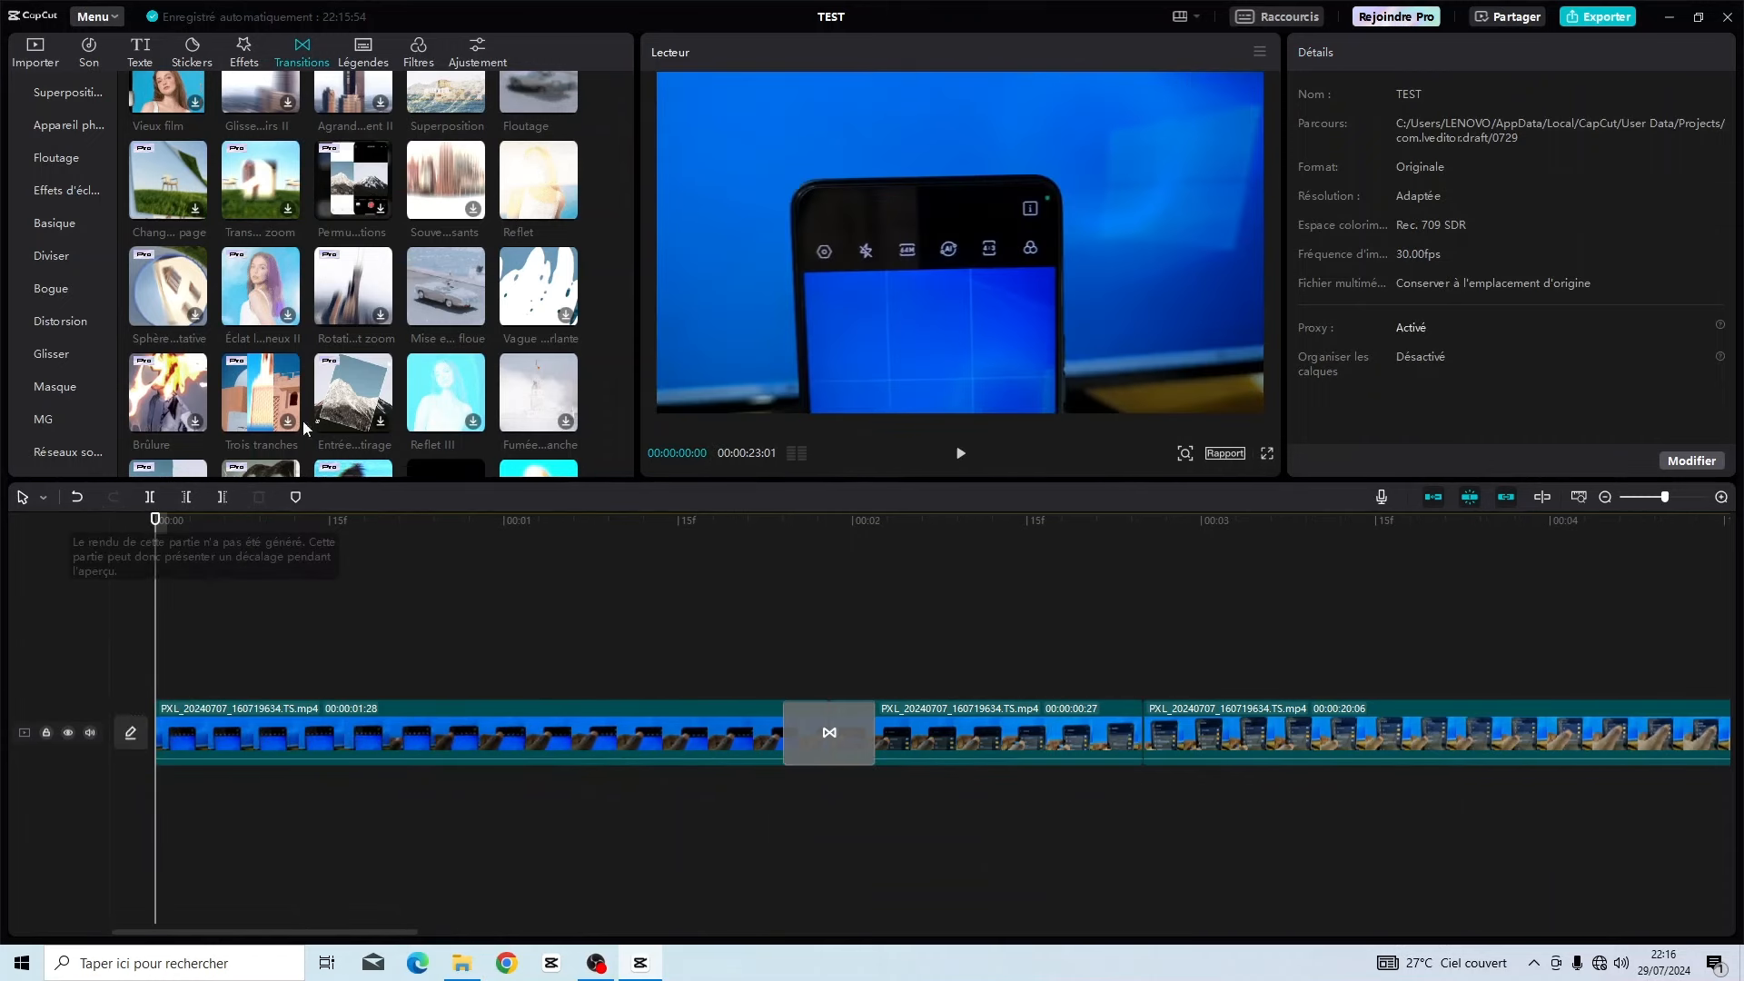
click(137, 47)
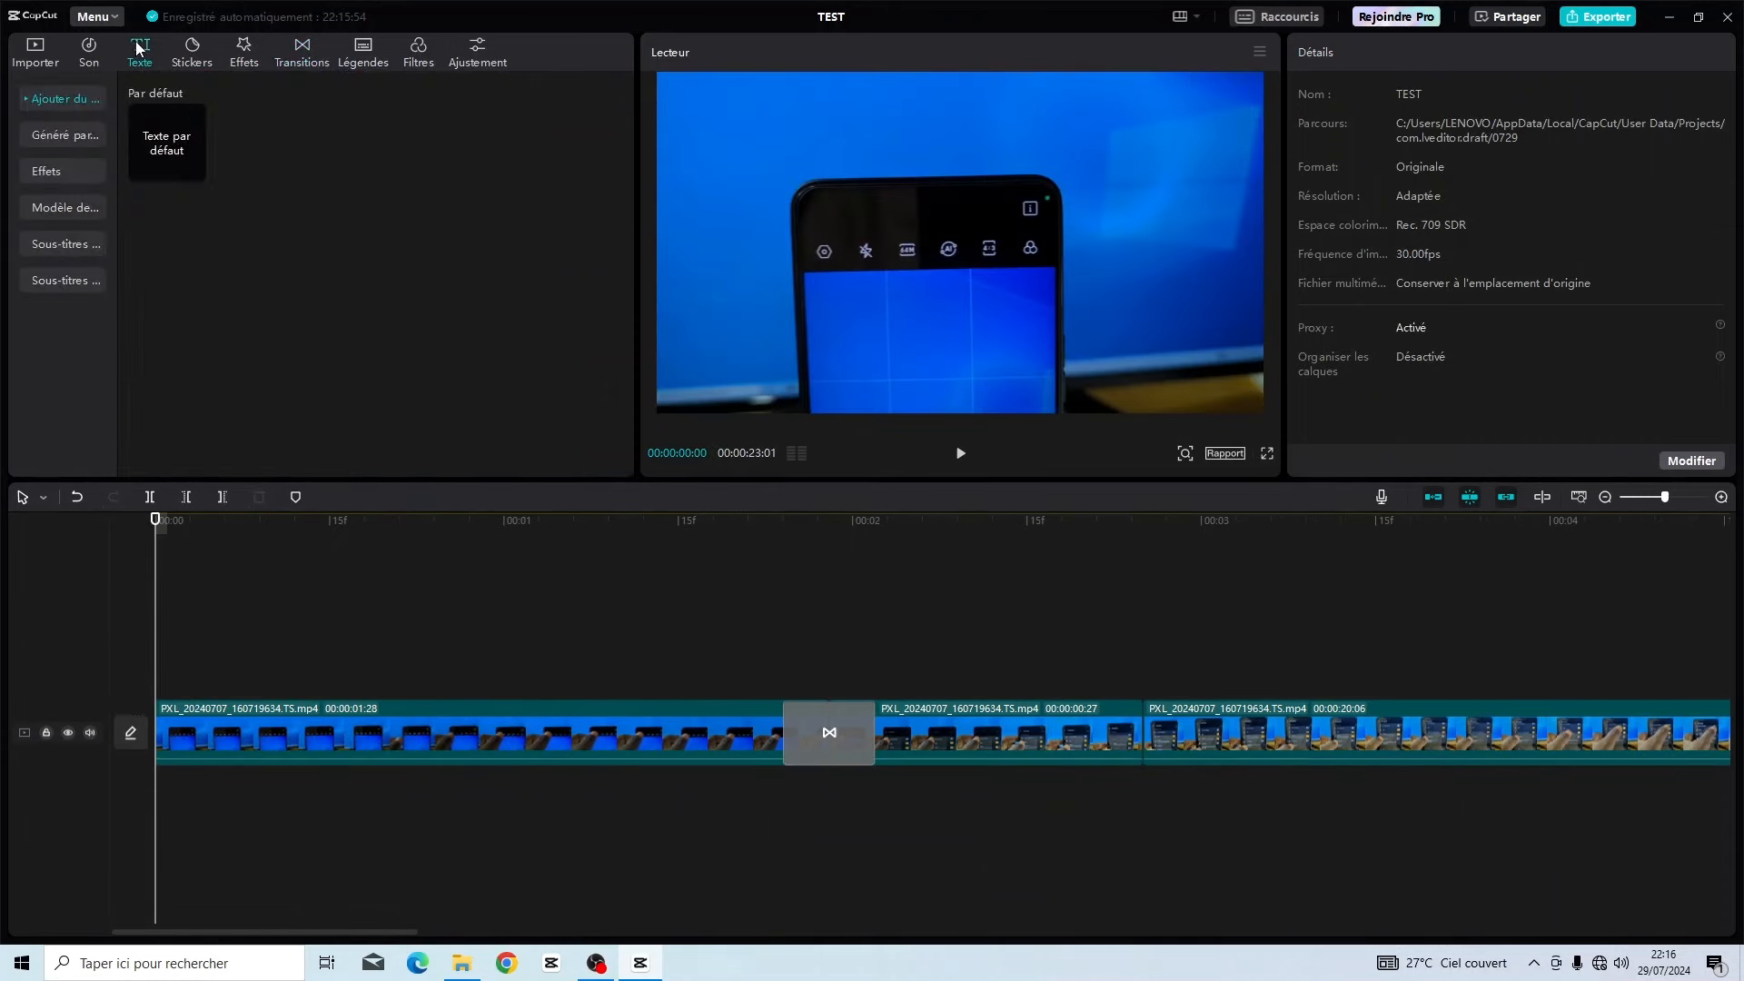
click(195, 171)
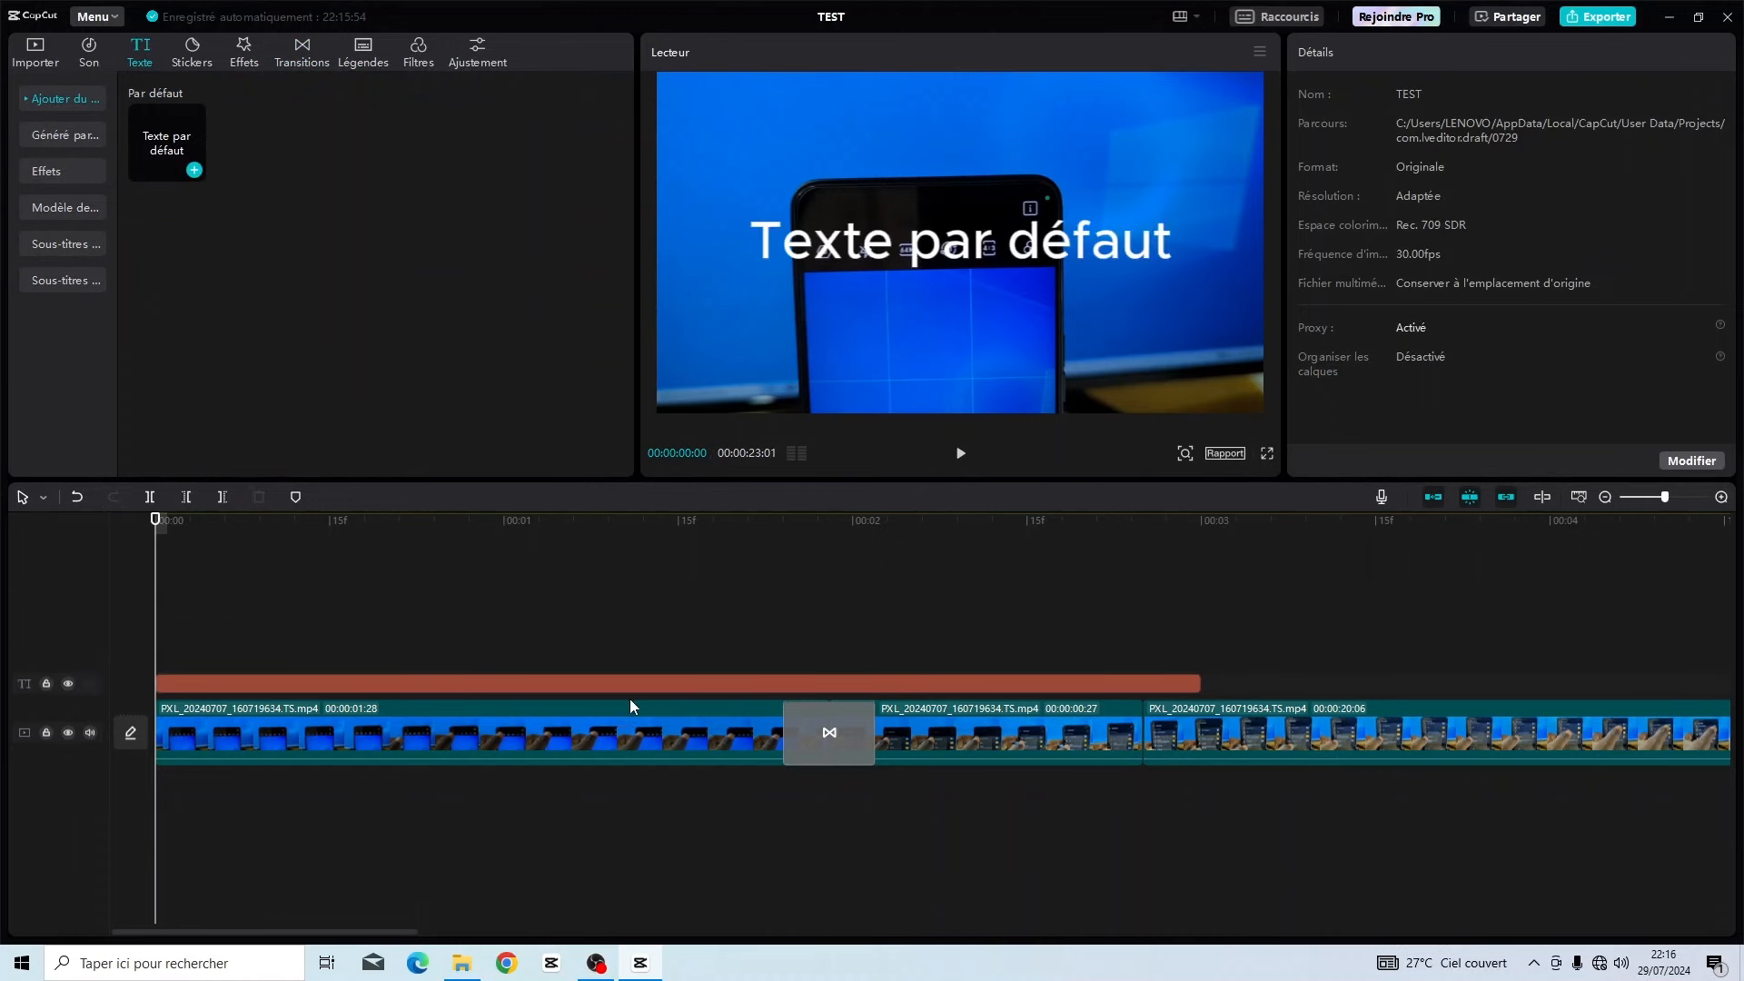
Replace the content of the default text clip with TUTO.
click(669, 686)
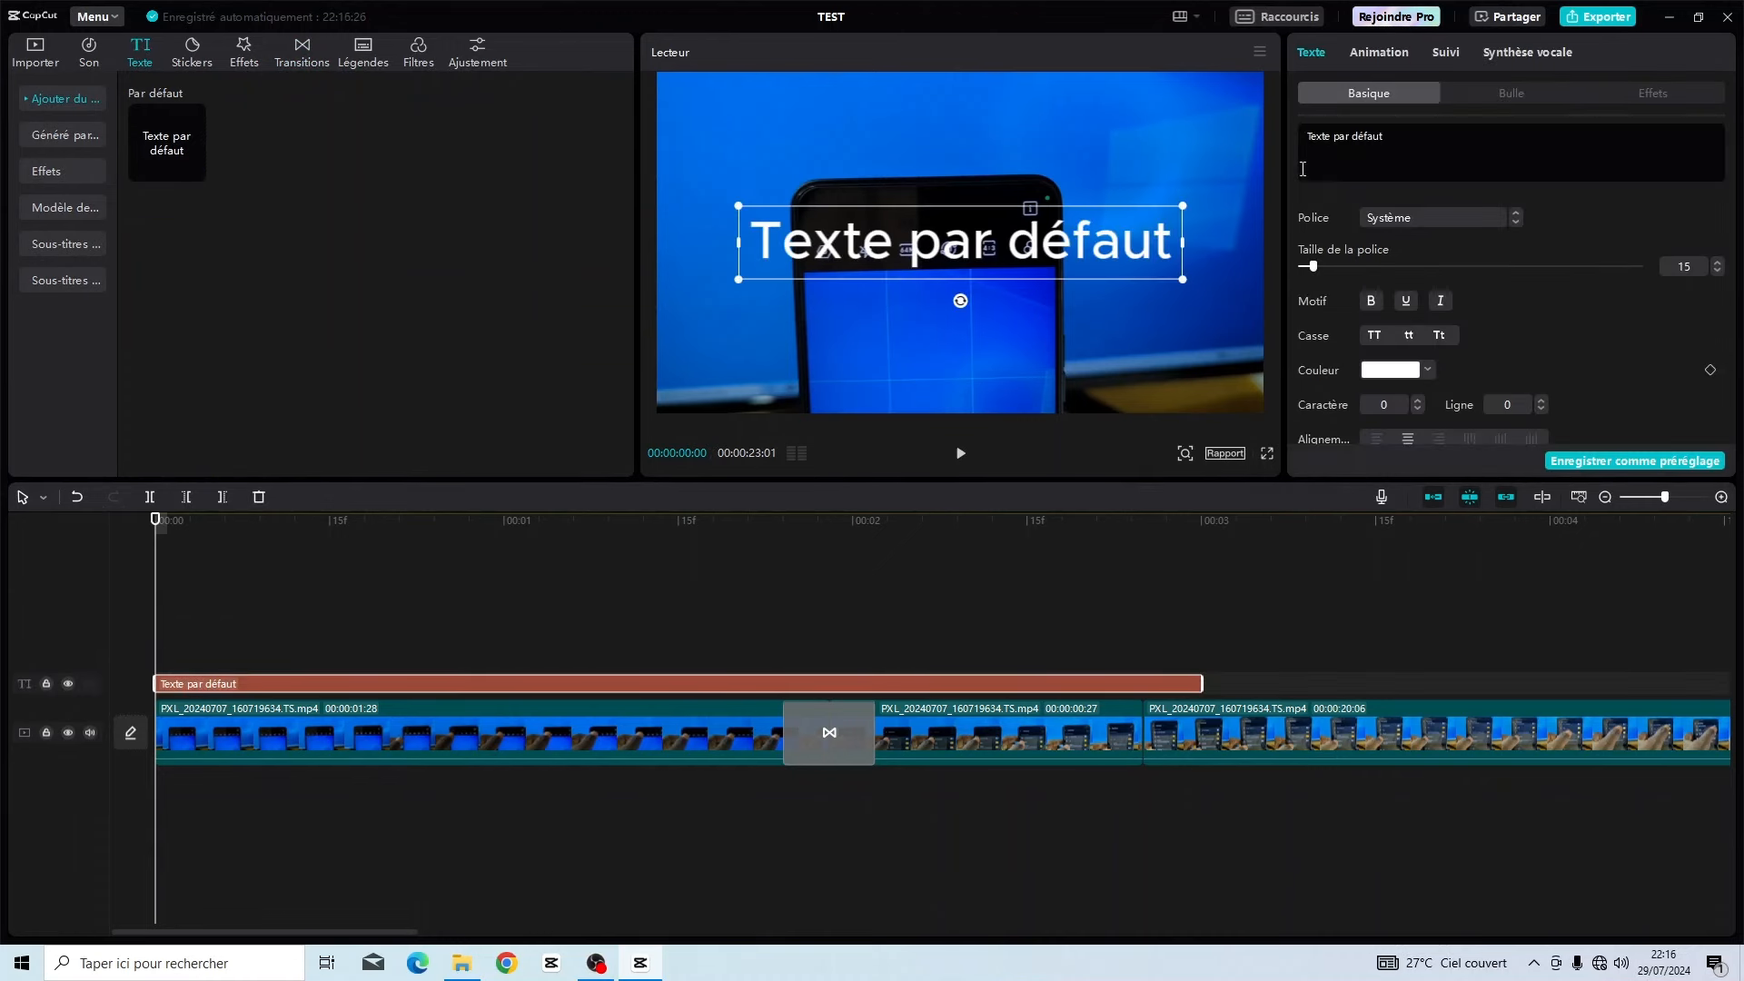
mouse_move(198, 169)
drag(1406, 133, 1301, 137)
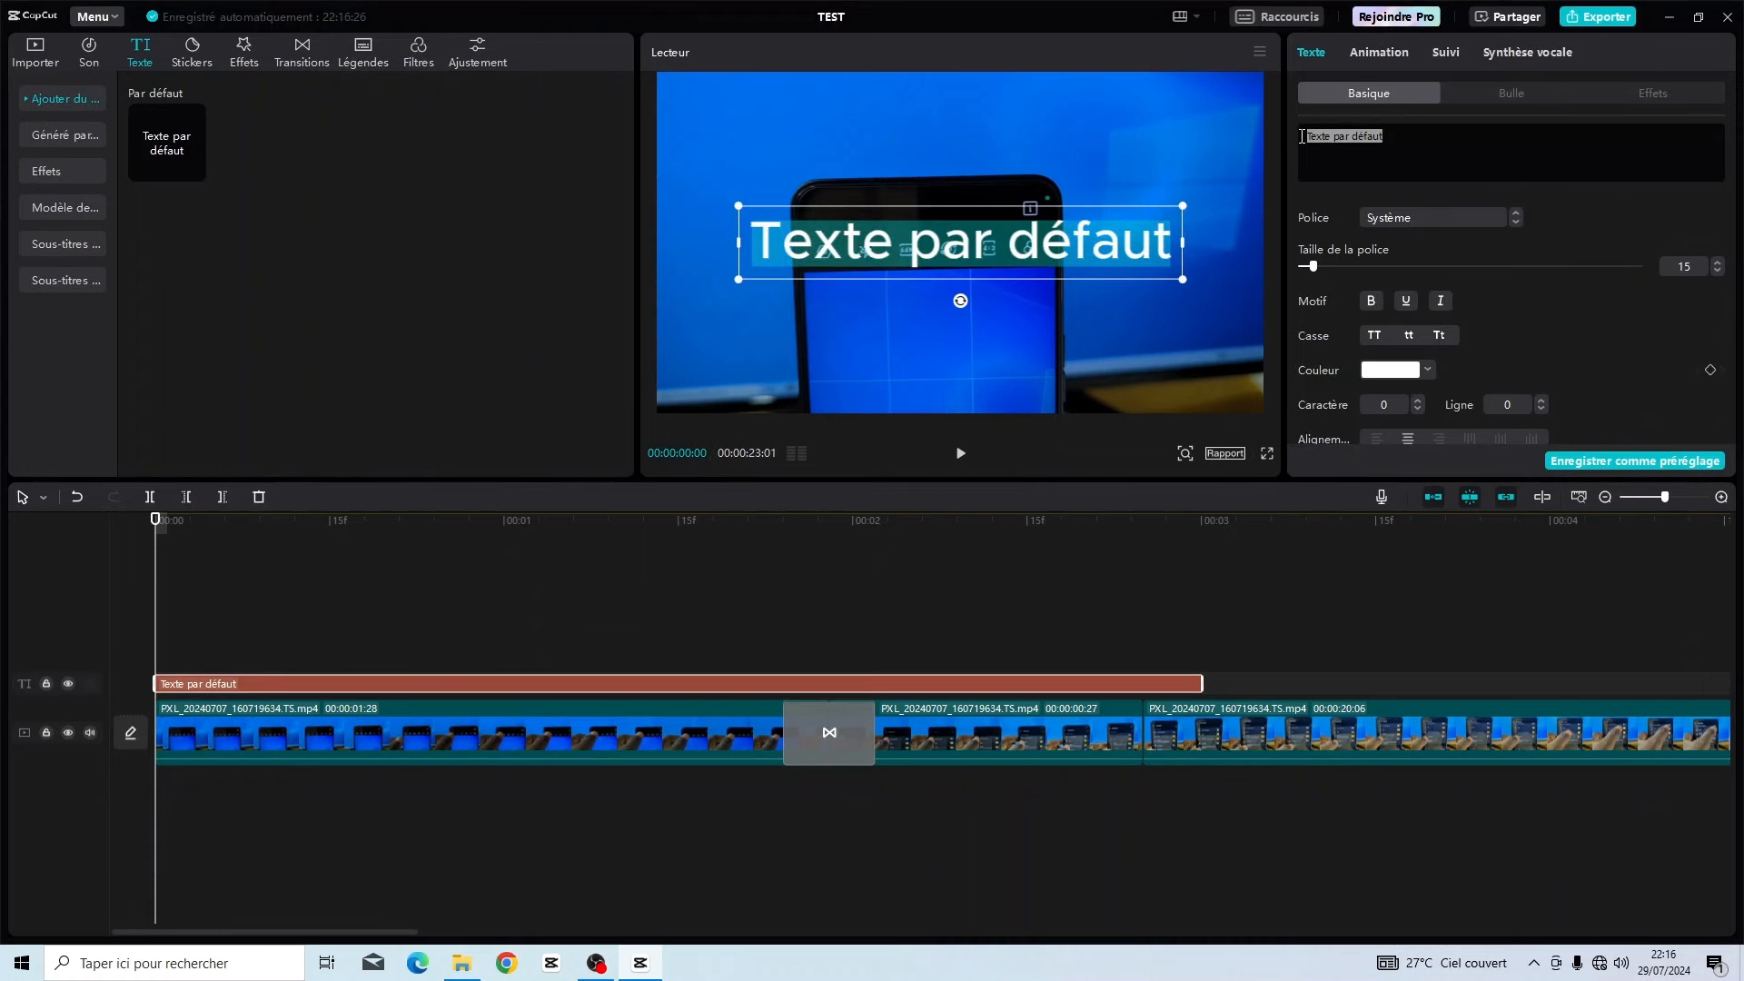
text(TUTO)
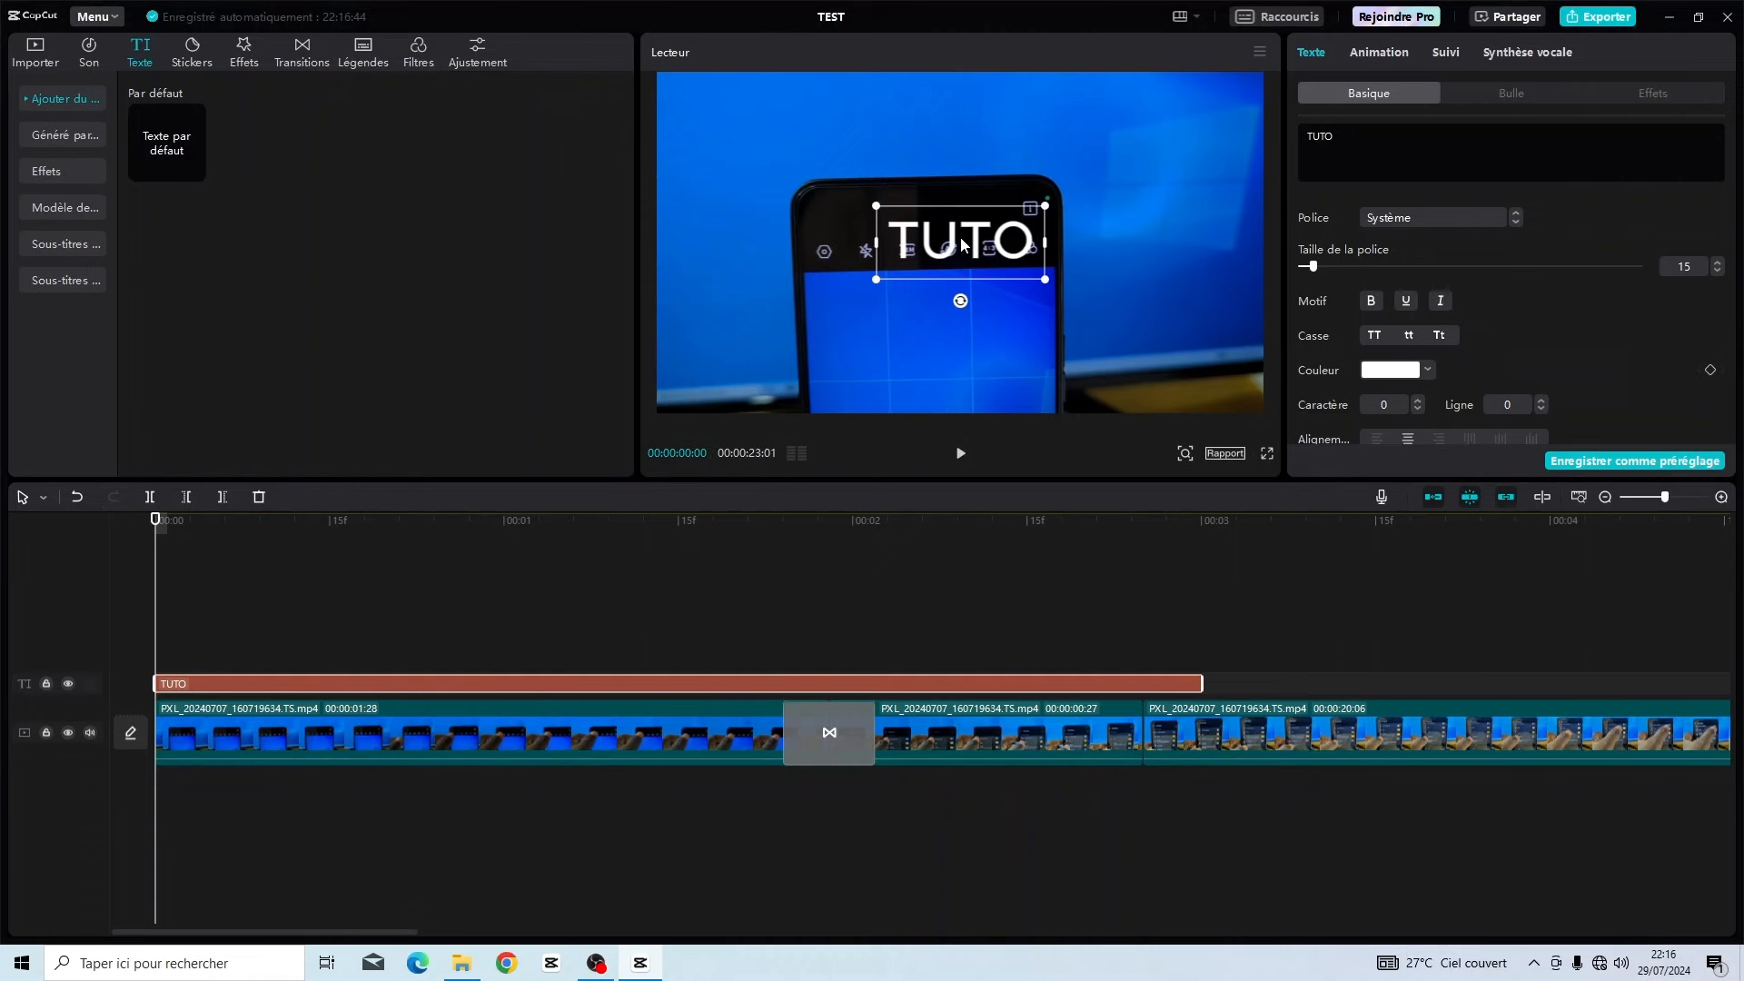
Move the TUTO title to the upper part of the frame above the phone and set its font to ZY Resolve.
drag(961, 242, 958, 117)
scroll(1409, 218, down, 3)
scroll(1418, 268, up, 3)
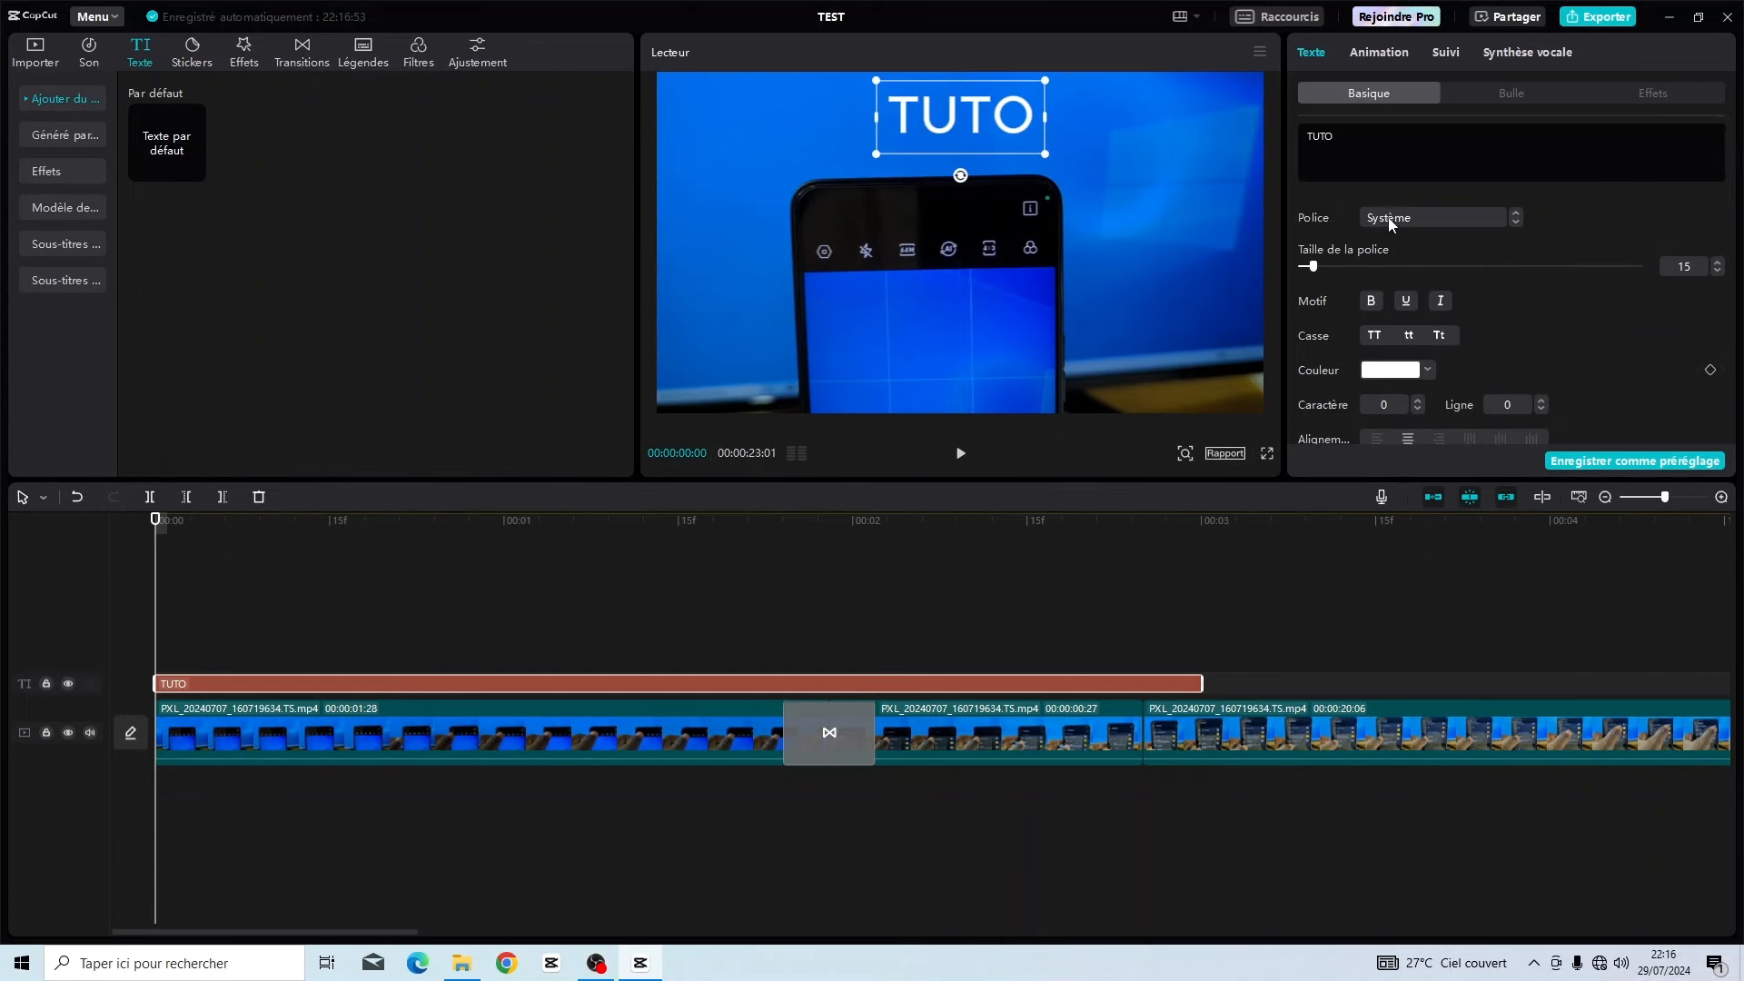
click(1415, 217)
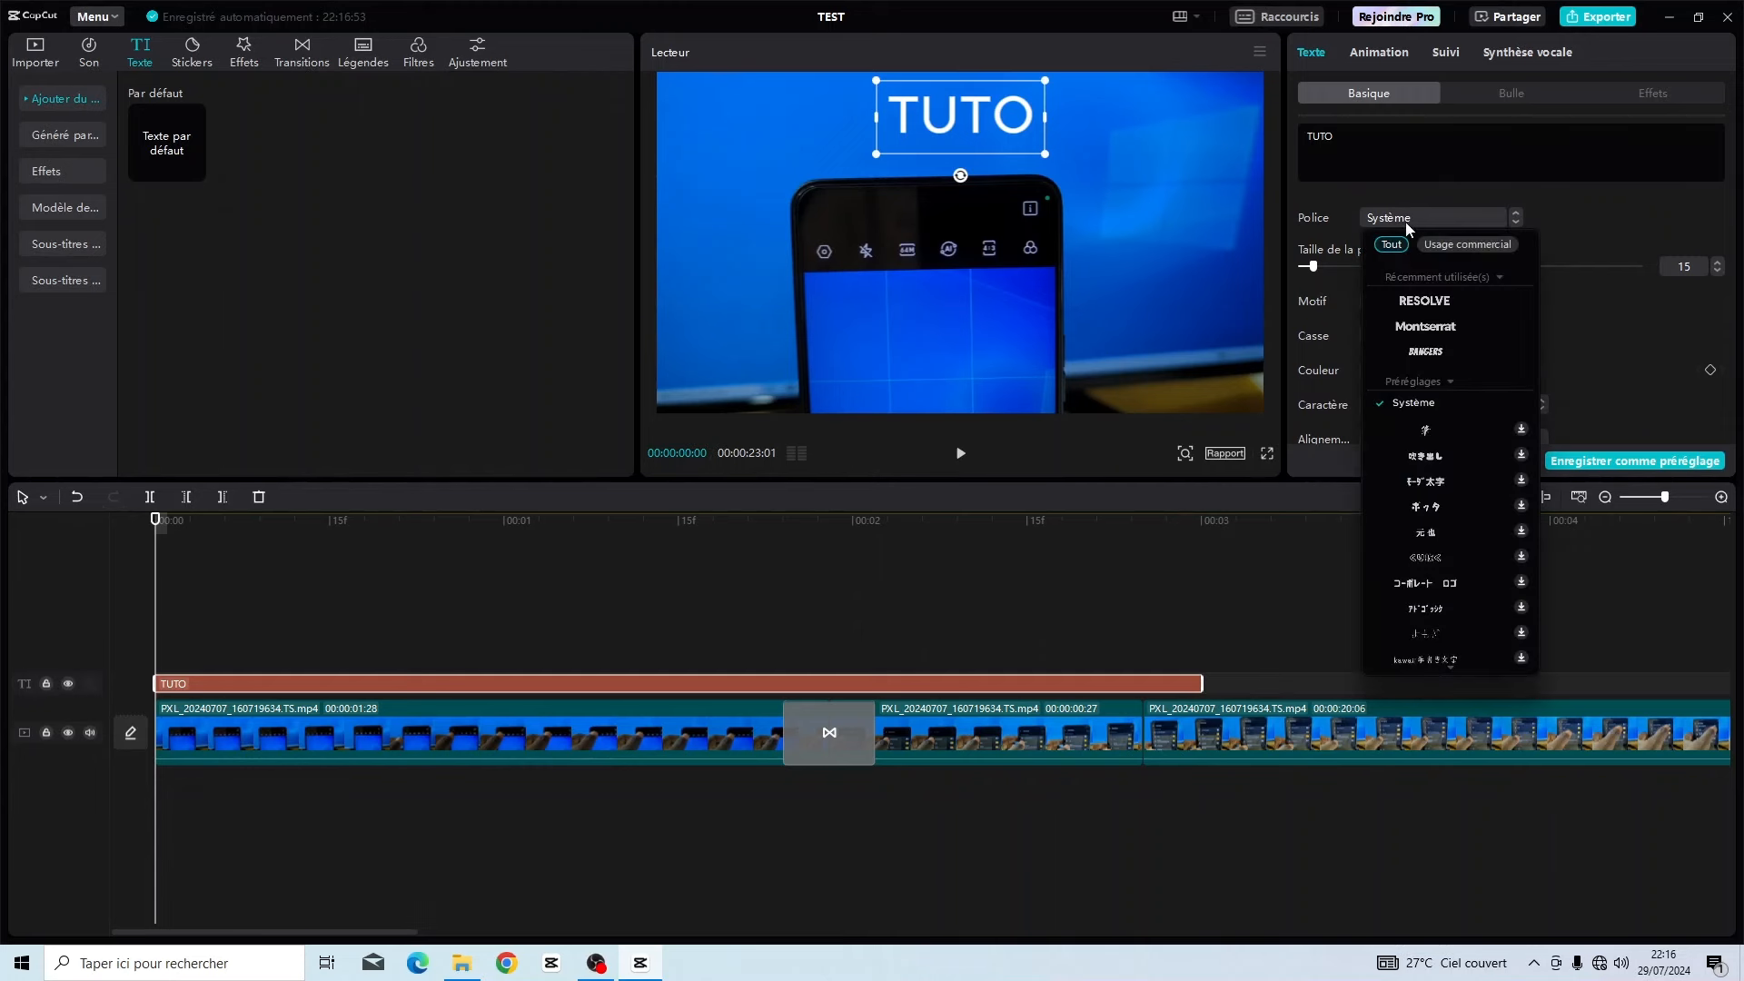
click(1422, 304)
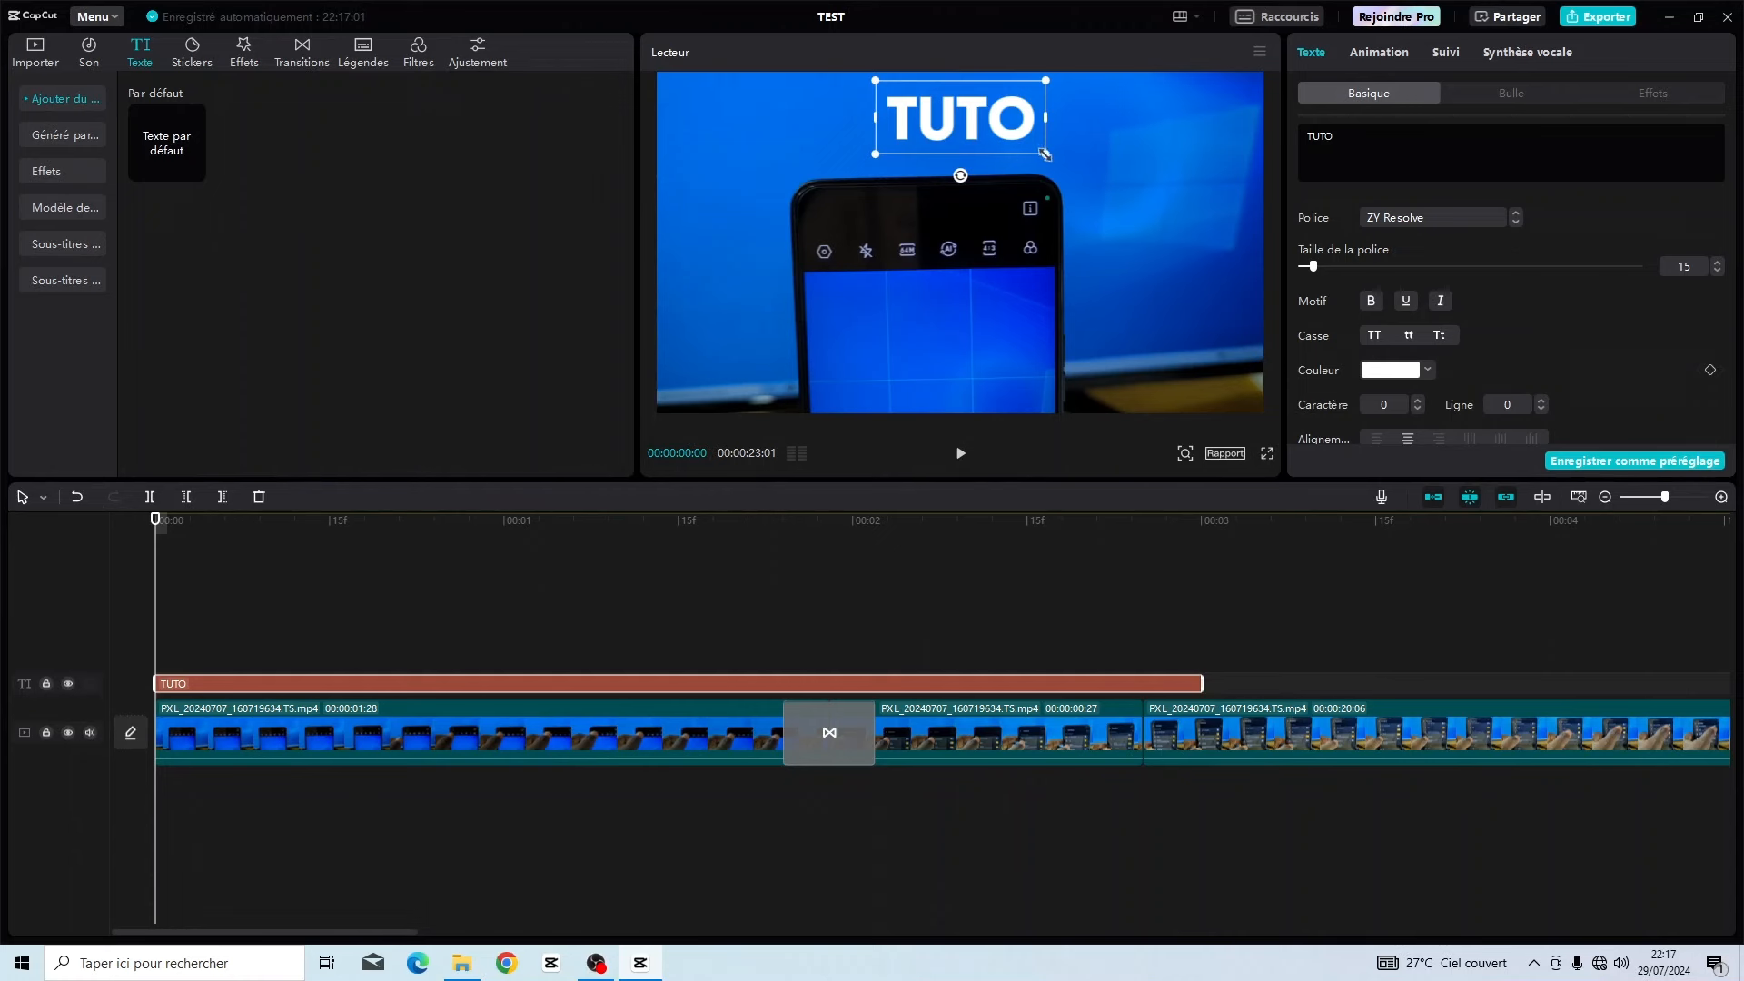
Enlarge and slightly widen the TUTO title's frame in the preview, and set its font size to 13.
drag(1045, 153, 1130, 196)
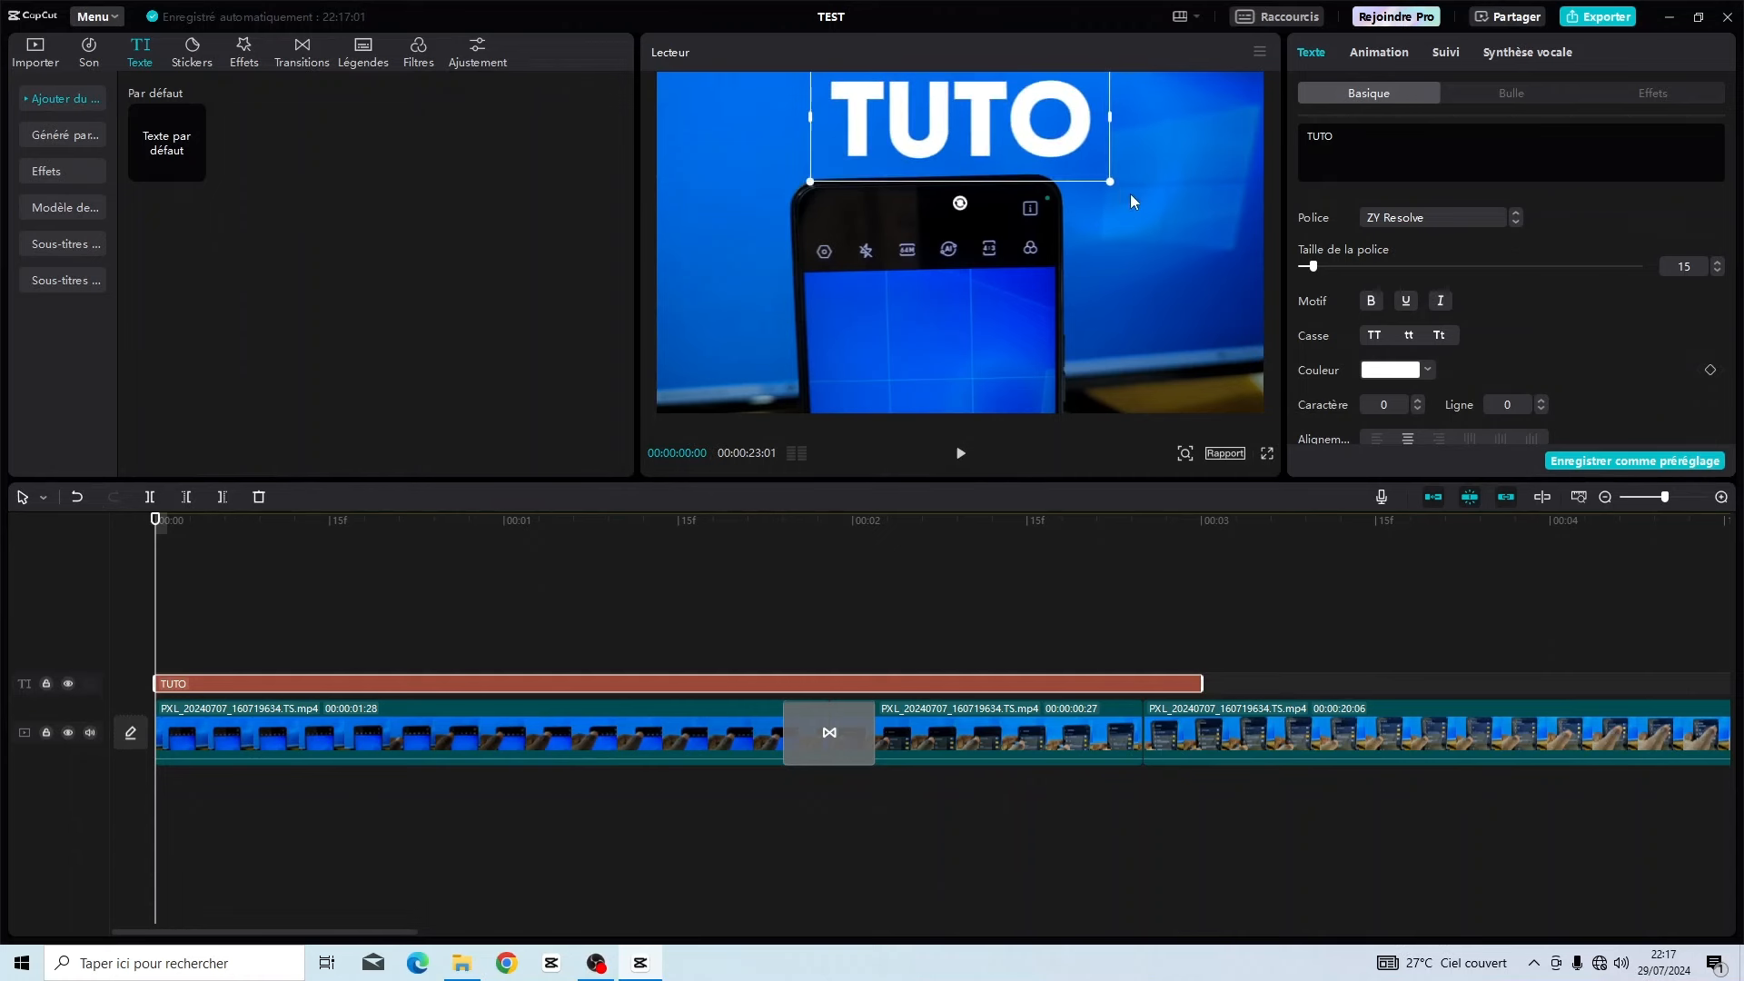
mouse_move(1108, 115)
mouse_down()
mouse_move(1166, 118)
mouse_move(1123, 120)
mouse_up()
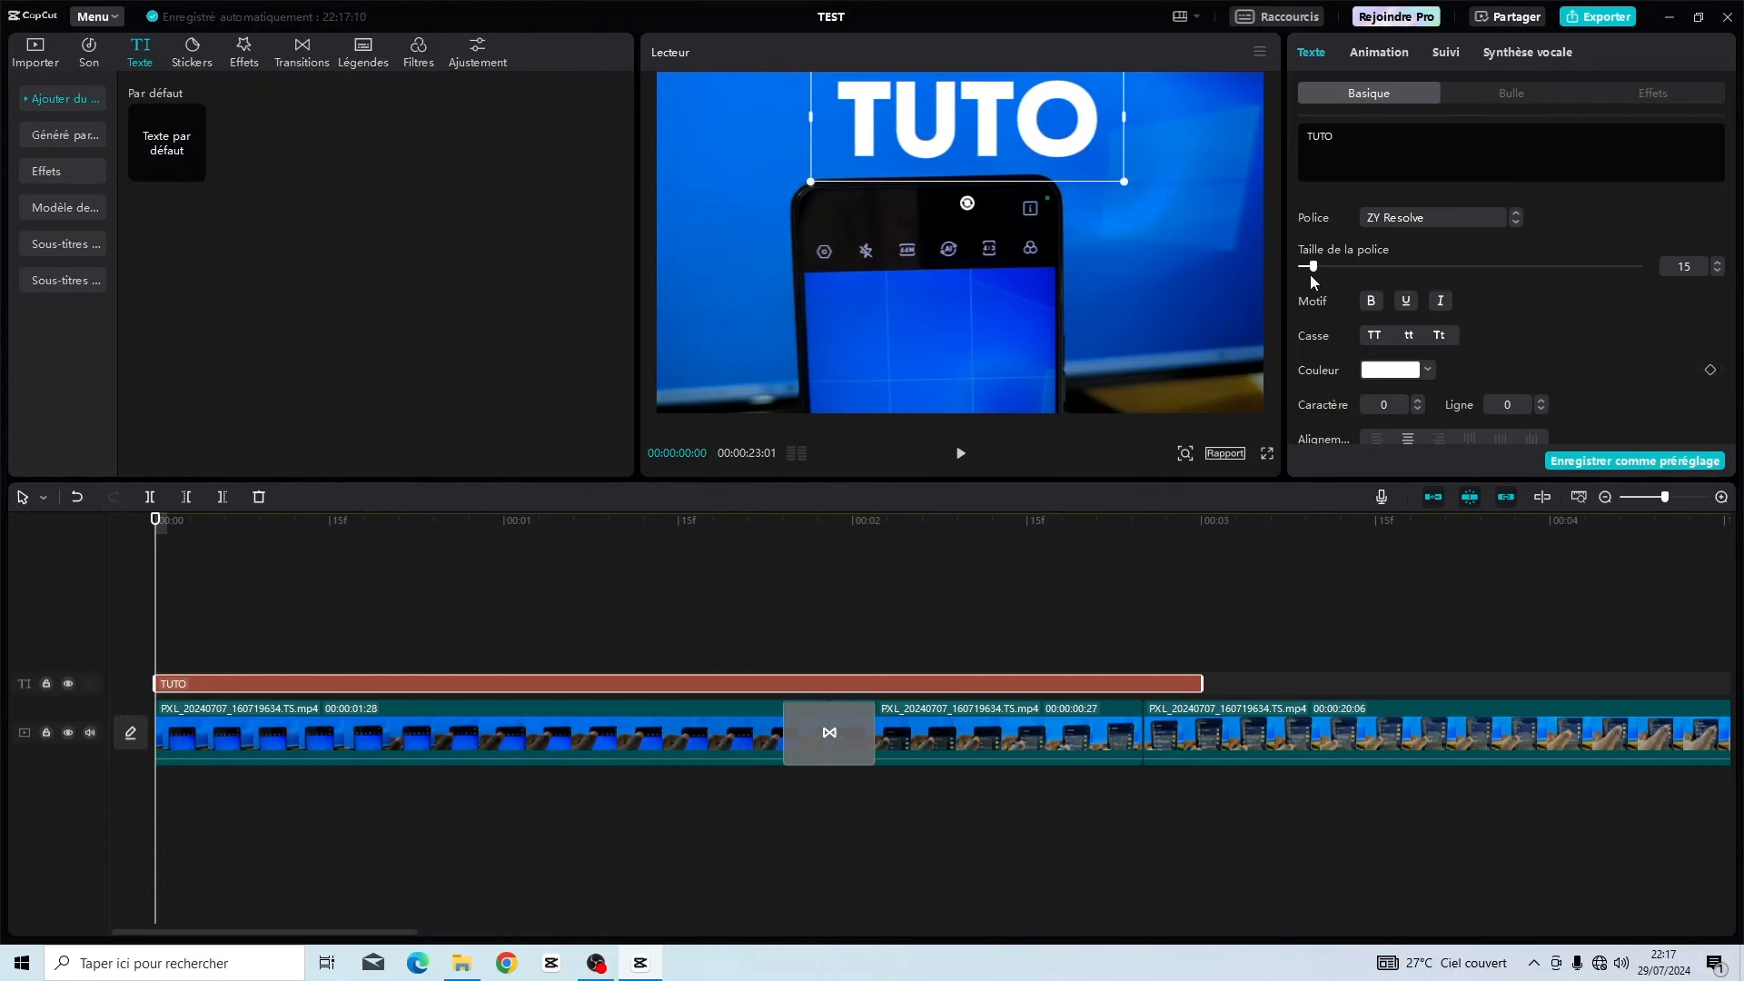
mouse_move(1320, 262)
mouse_down()
mouse_move(1397, 260)
mouse_move(1310, 280)
mouse_up()
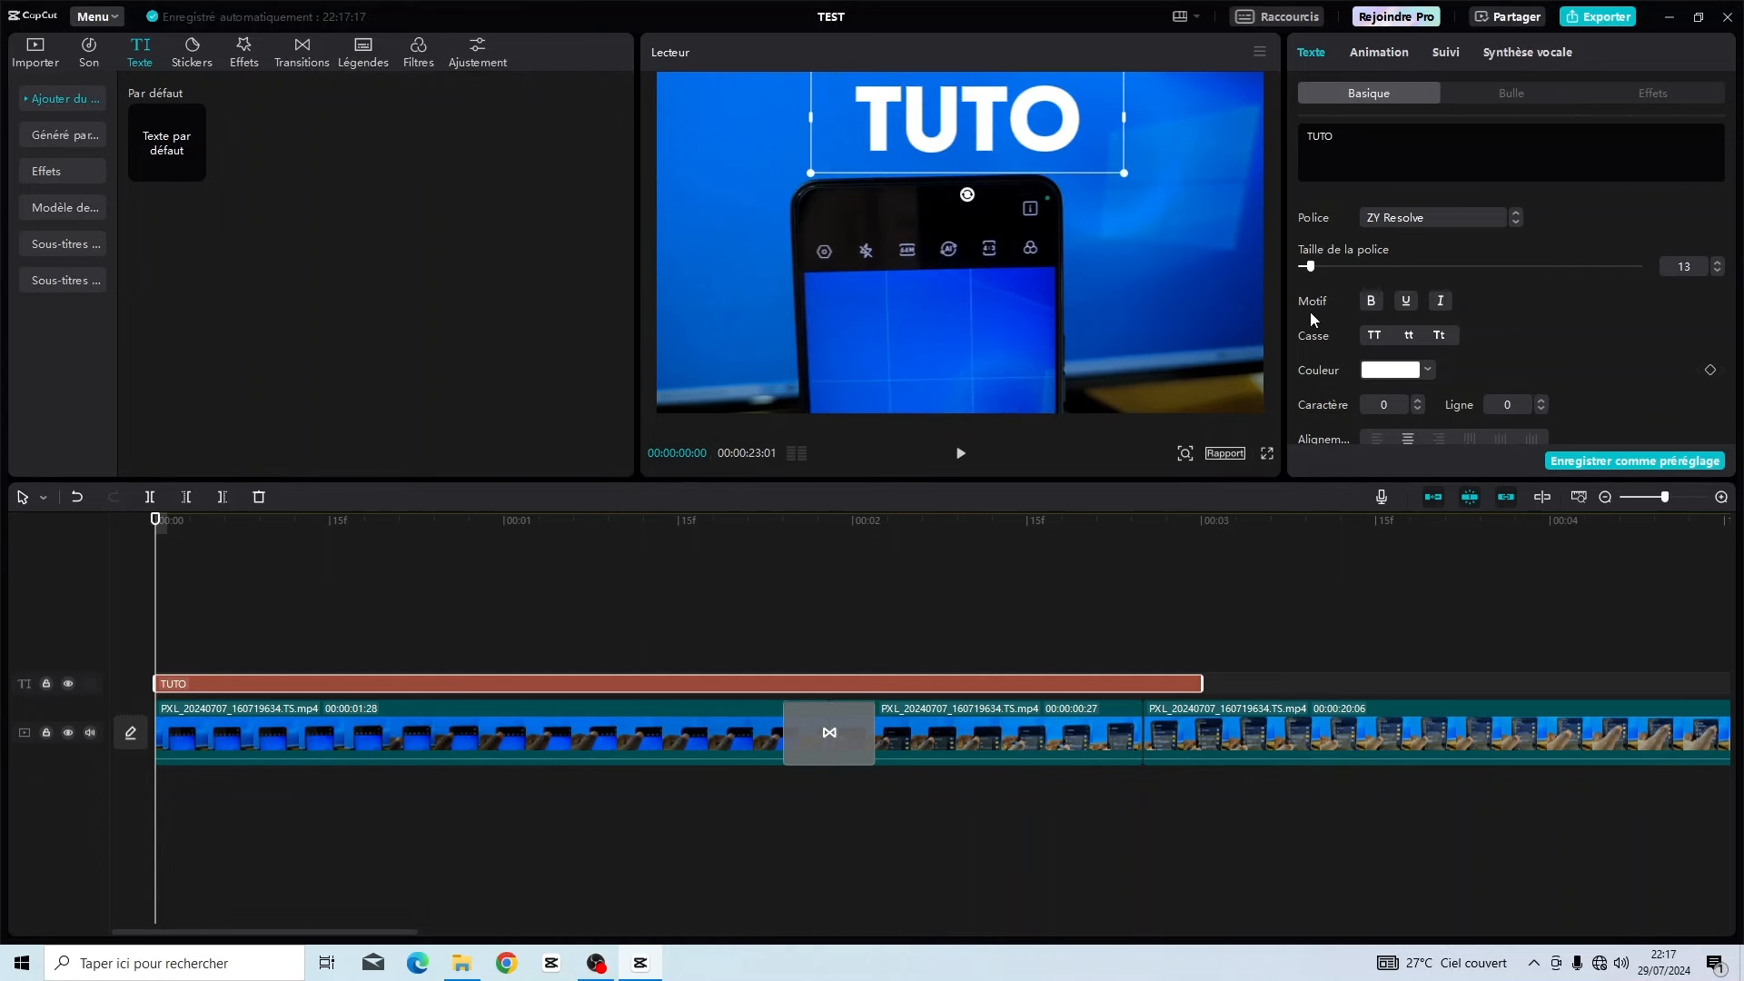
Try the bold and underline styles on the TUTO title, and turn the underline off again.
click(1373, 308)
click(1409, 303)
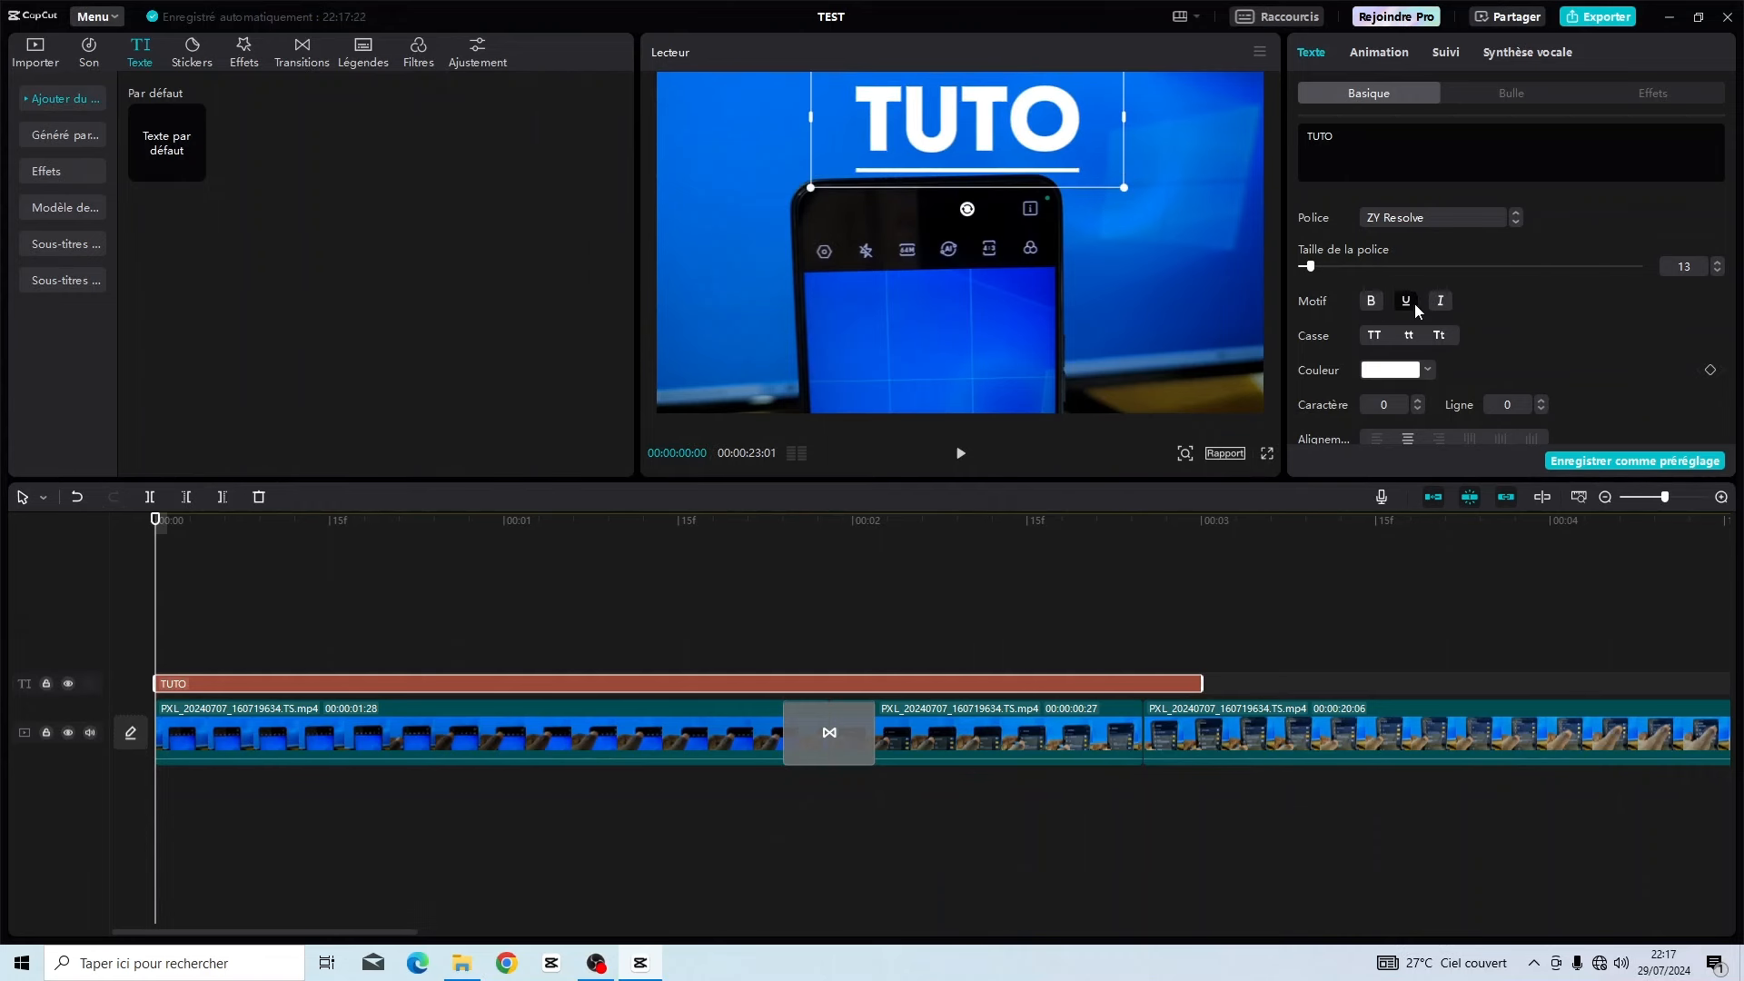
click(1412, 304)
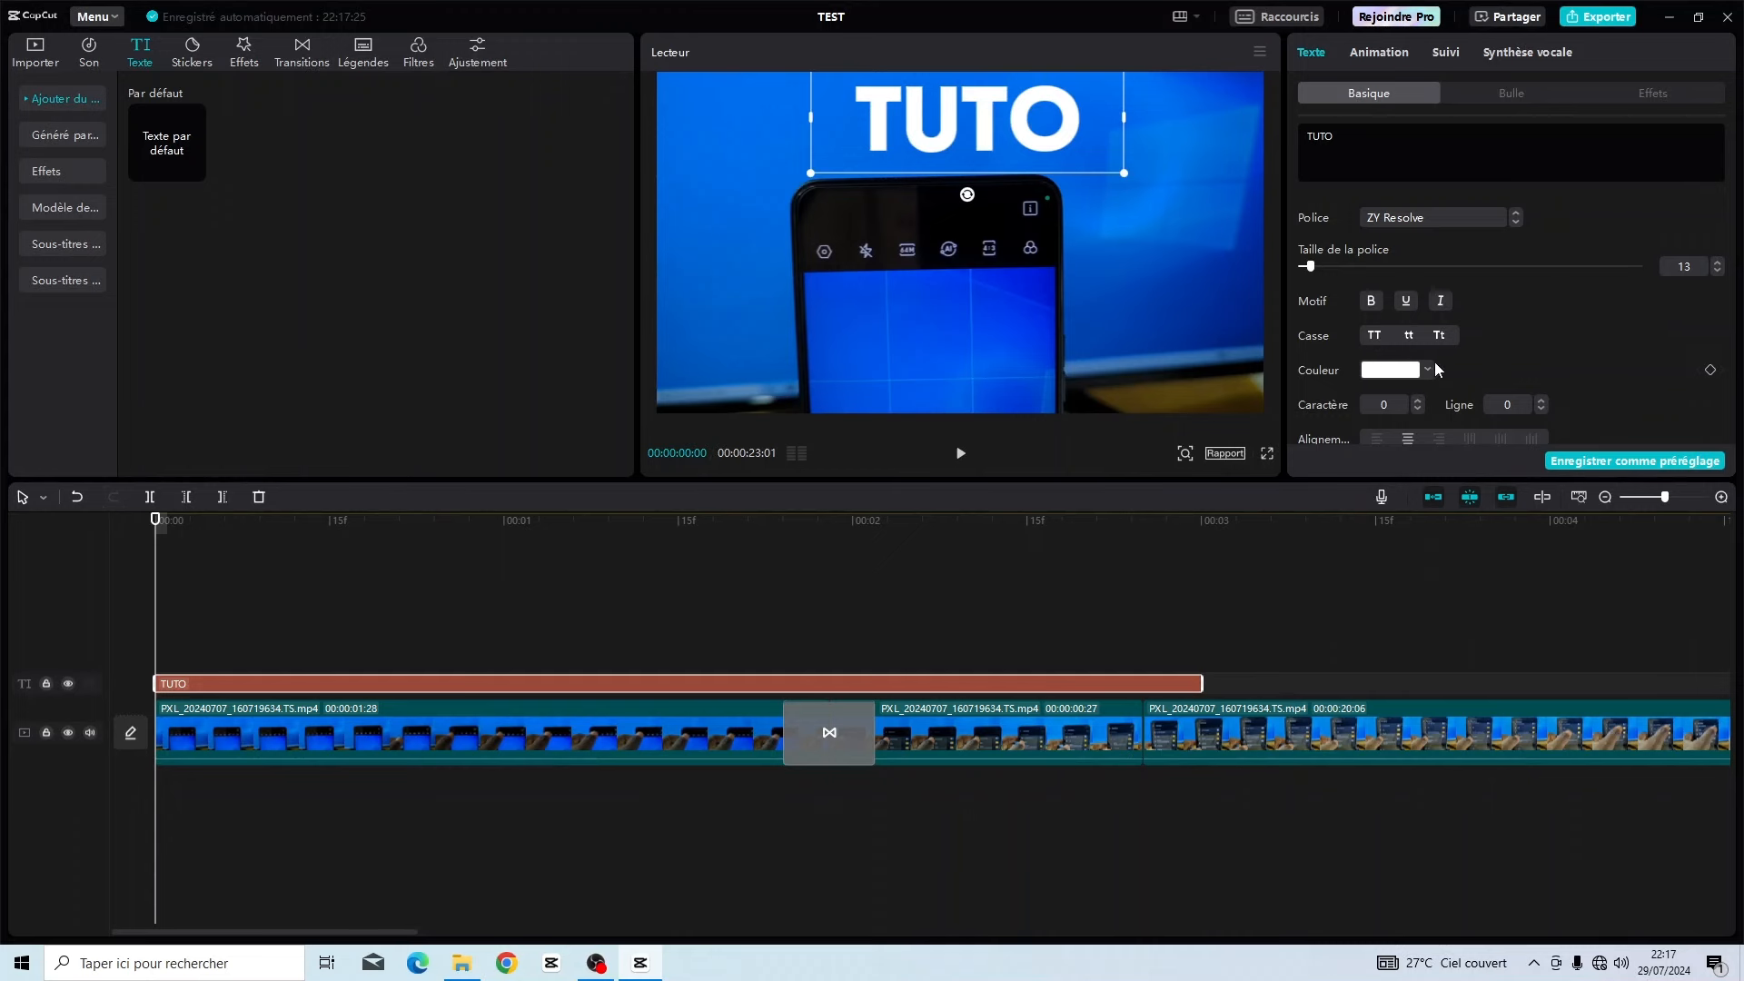
Set the TUTO title's text colour to yellow.
click(1426, 369)
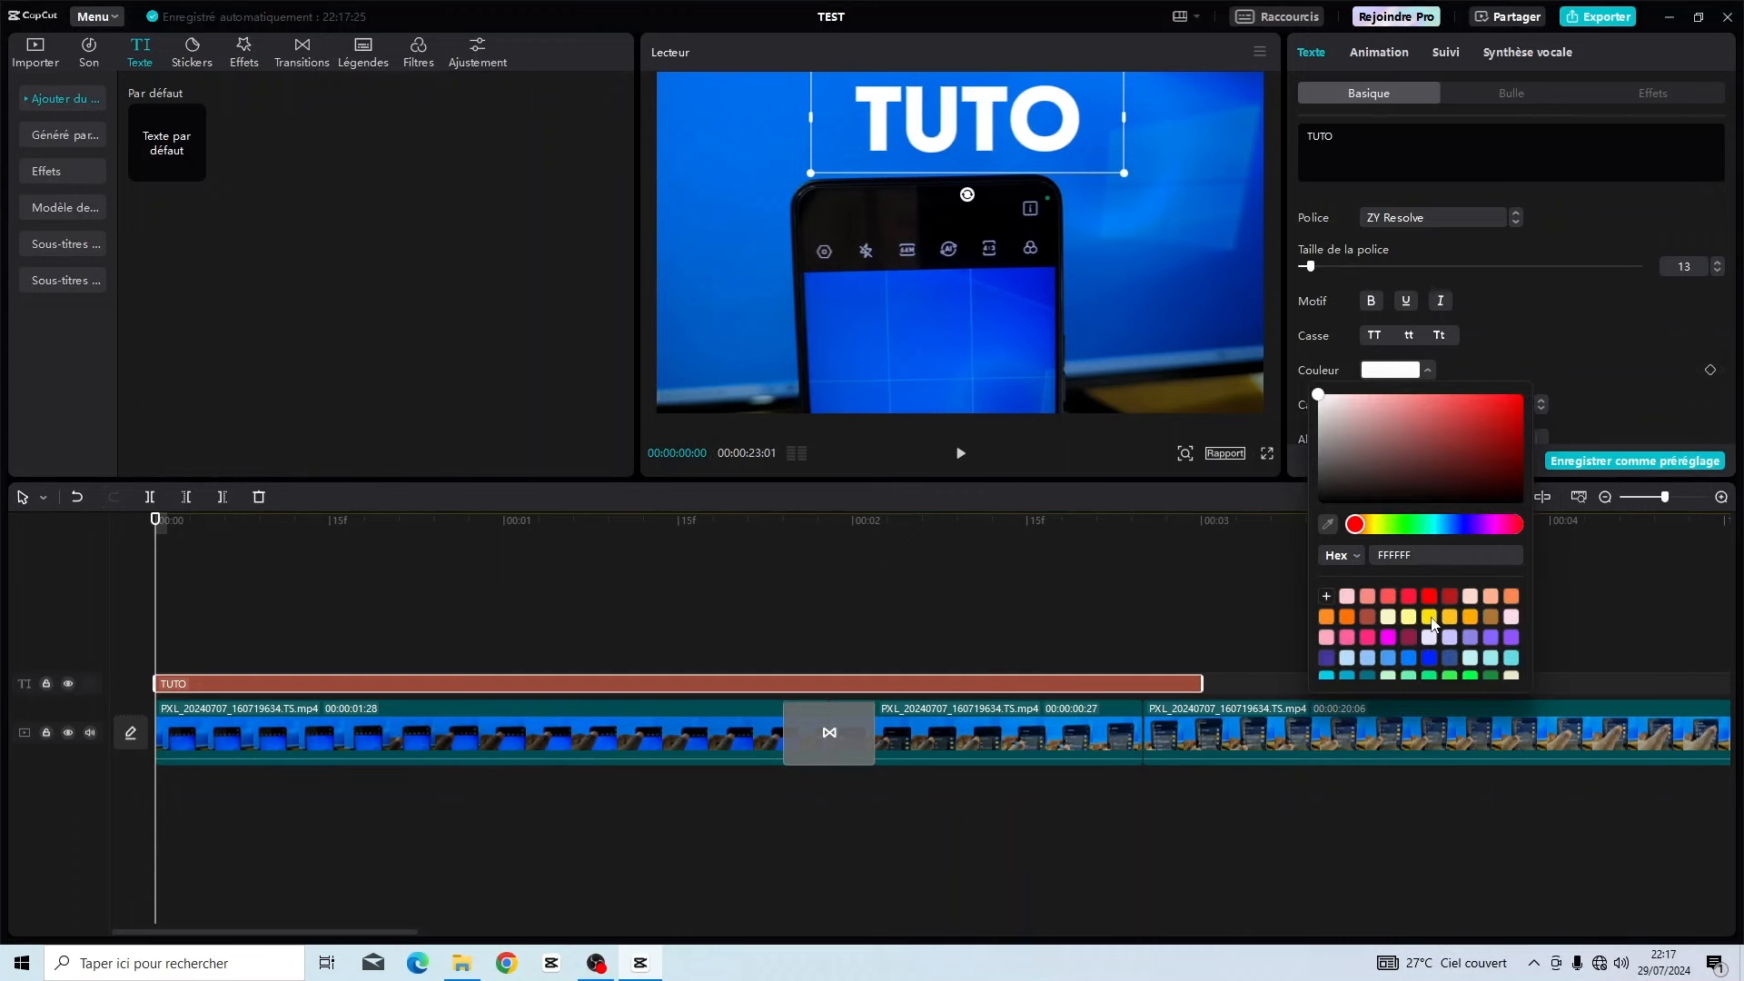
click(1429, 619)
click(1484, 356)
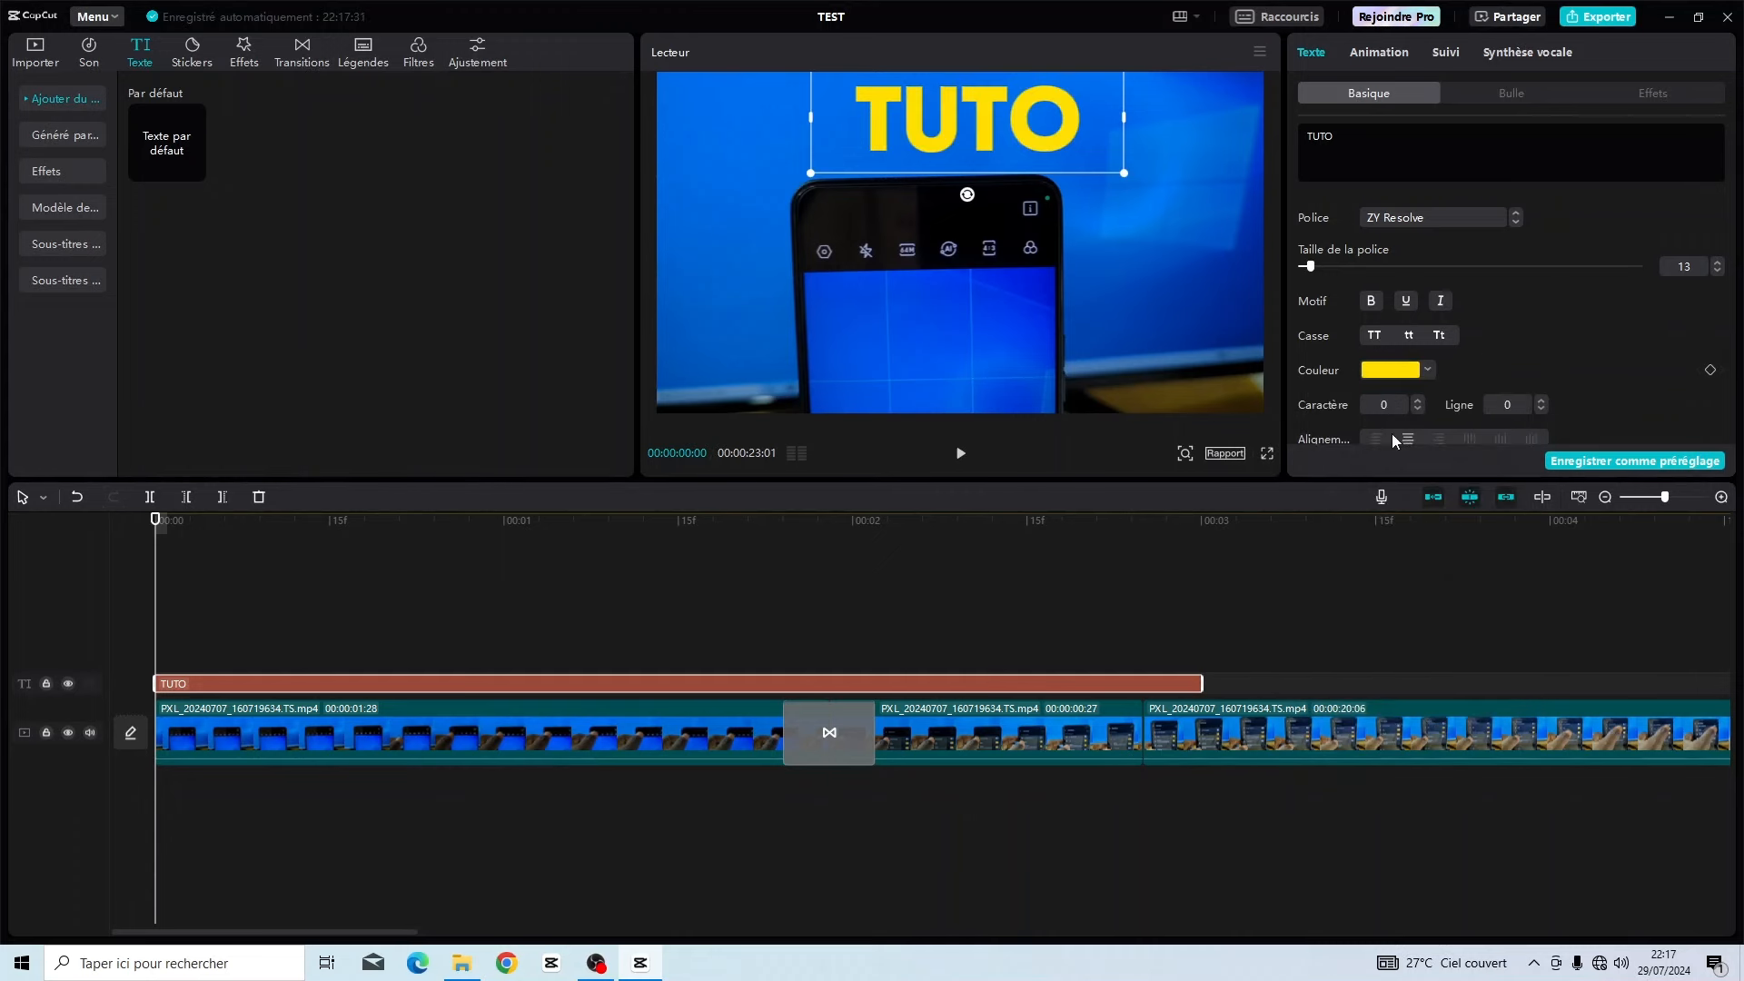
Try other text alignments on the TUTO title and return it to centred.
scroll(1391, 437, down, 2)
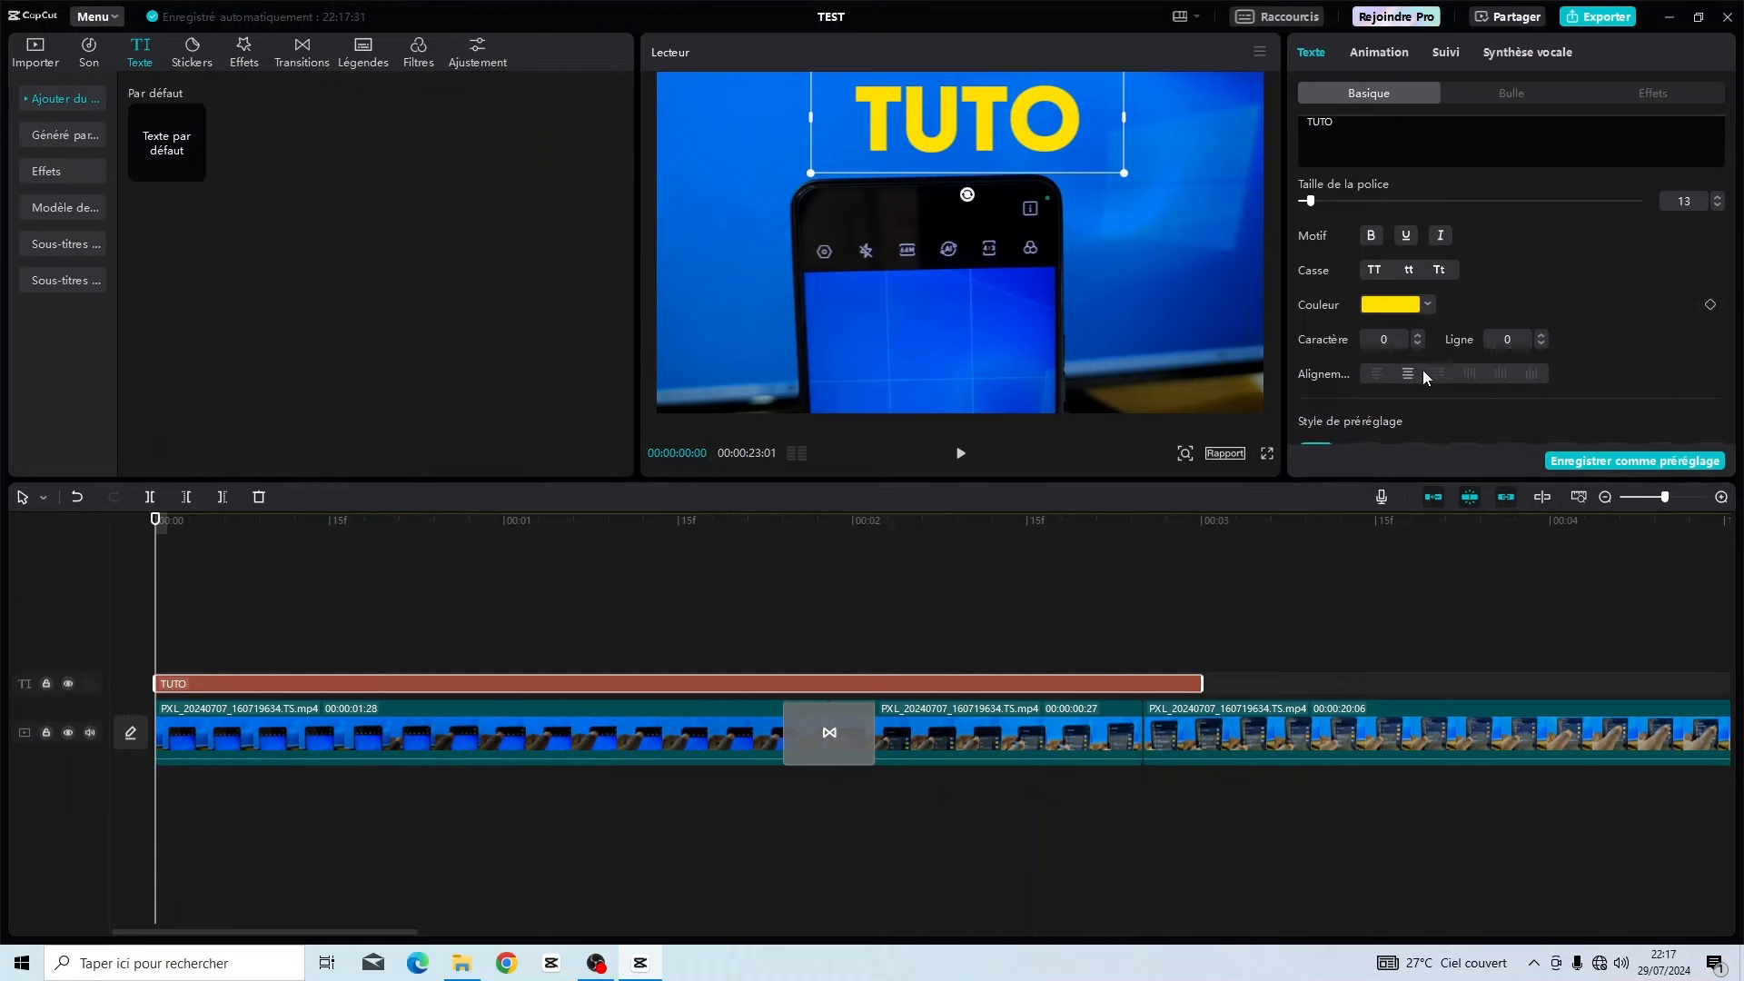
click(1436, 372)
click(1375, 371)
click(1406, 373)
Try several preset styles on the TUTO title and apply the one with black letters and a white outline.
scroll(1388, 439, down, 10)
scroll(1375, 318, up, 5)
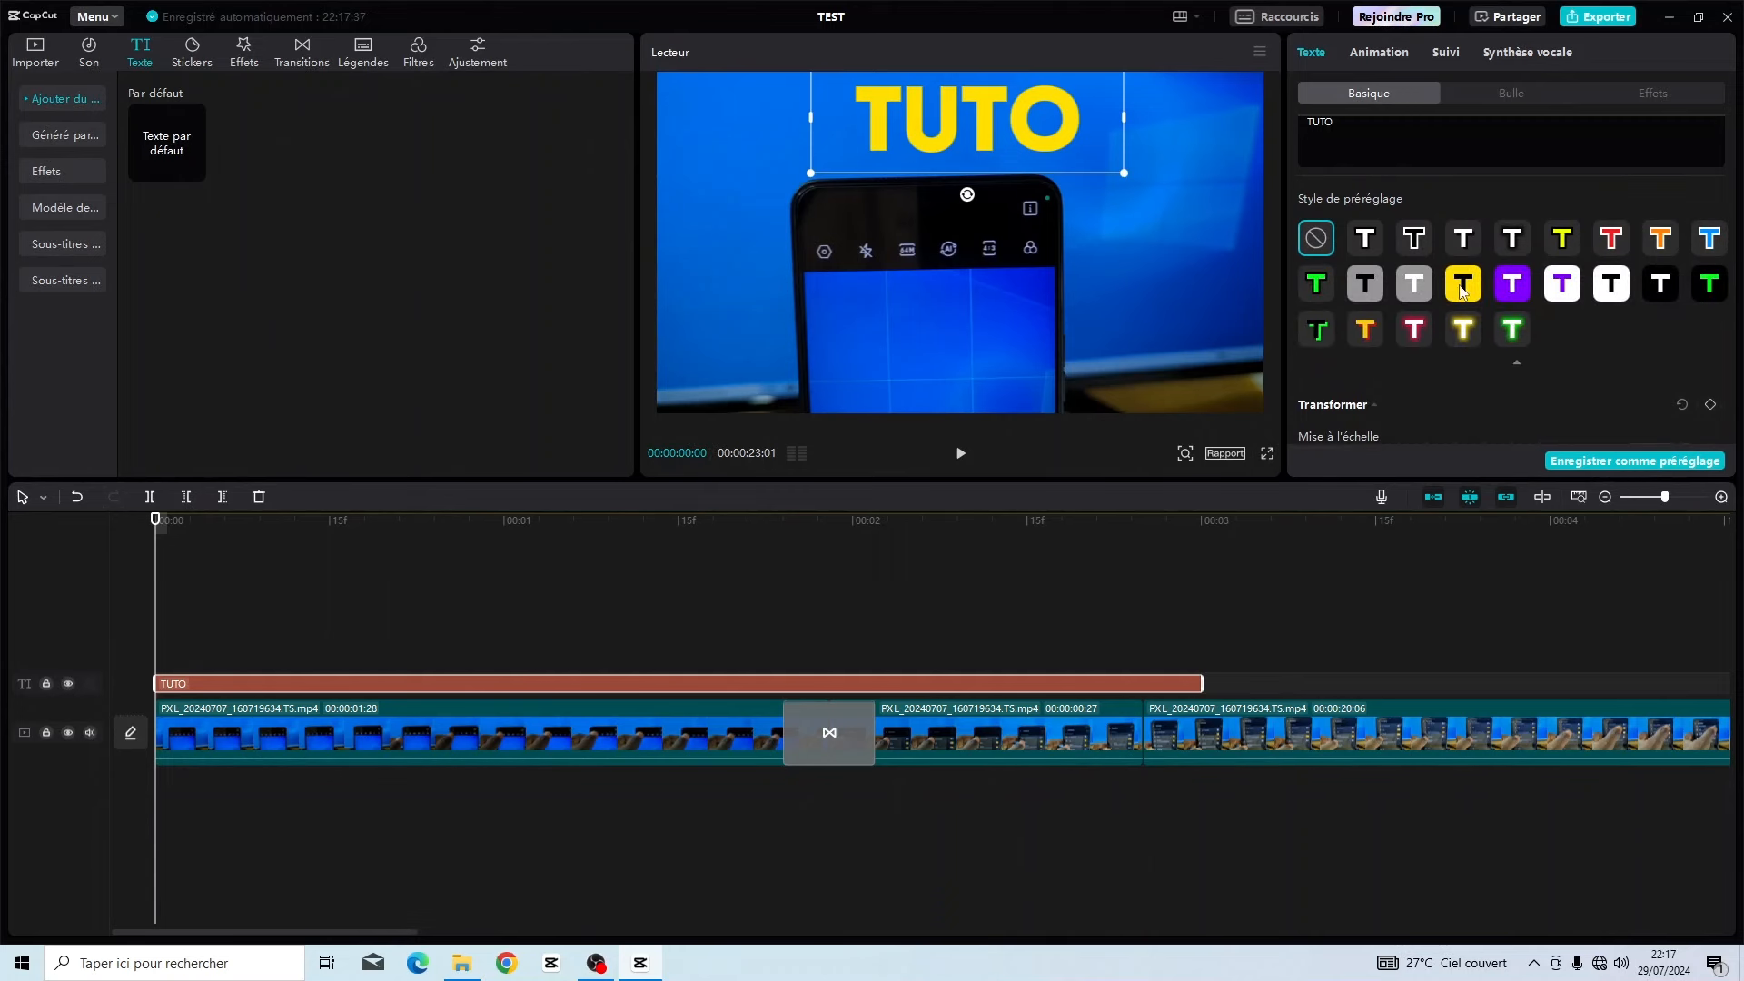
click(1513, 289)
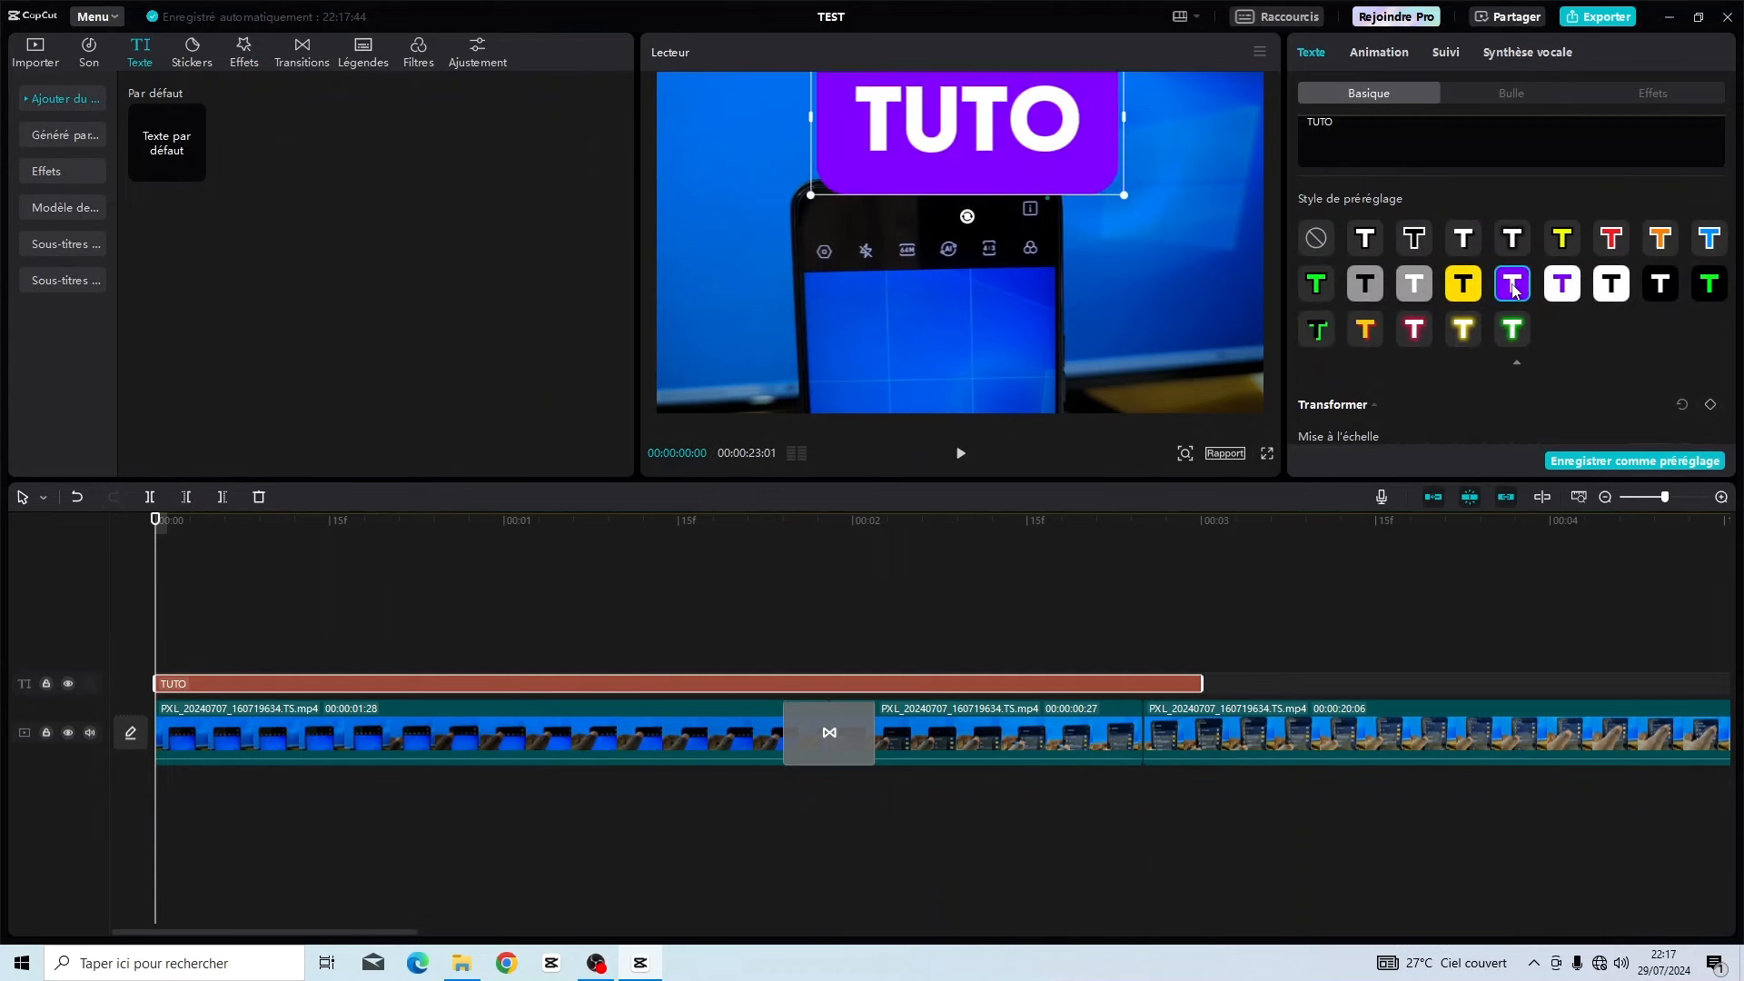
click(1562, 285)
click(1611, 285)
click(1517, 329)
click(1464, 330)
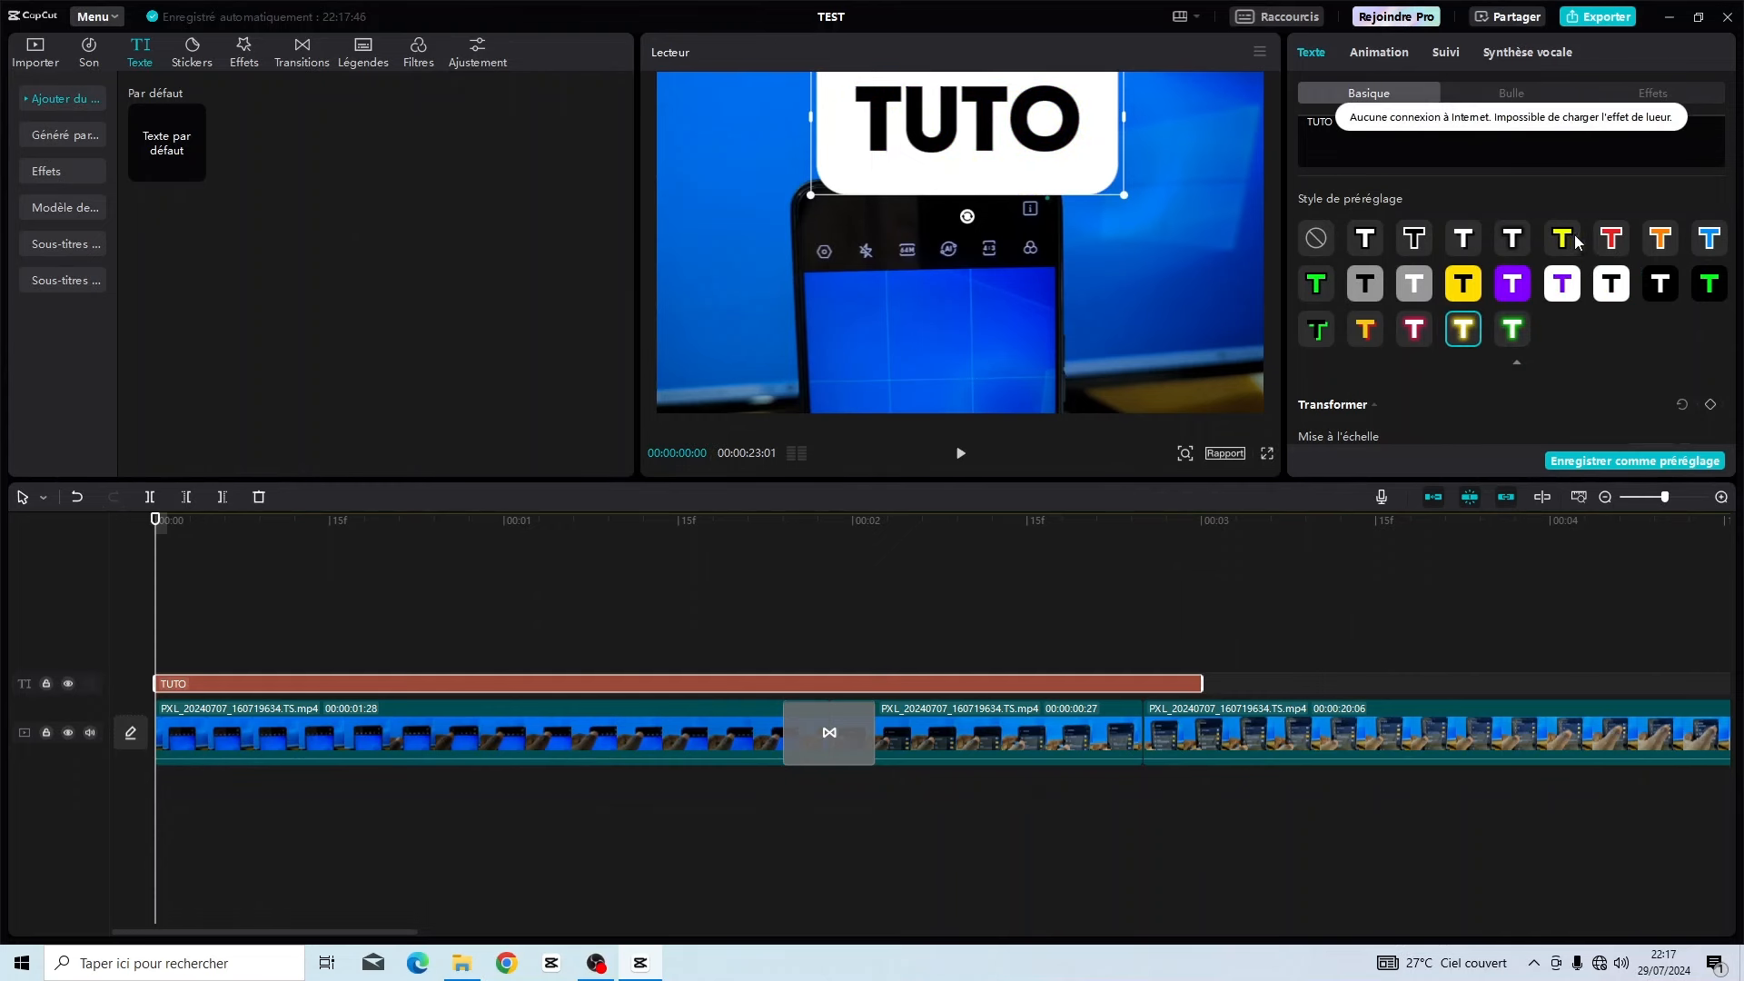
click(1474, 280)
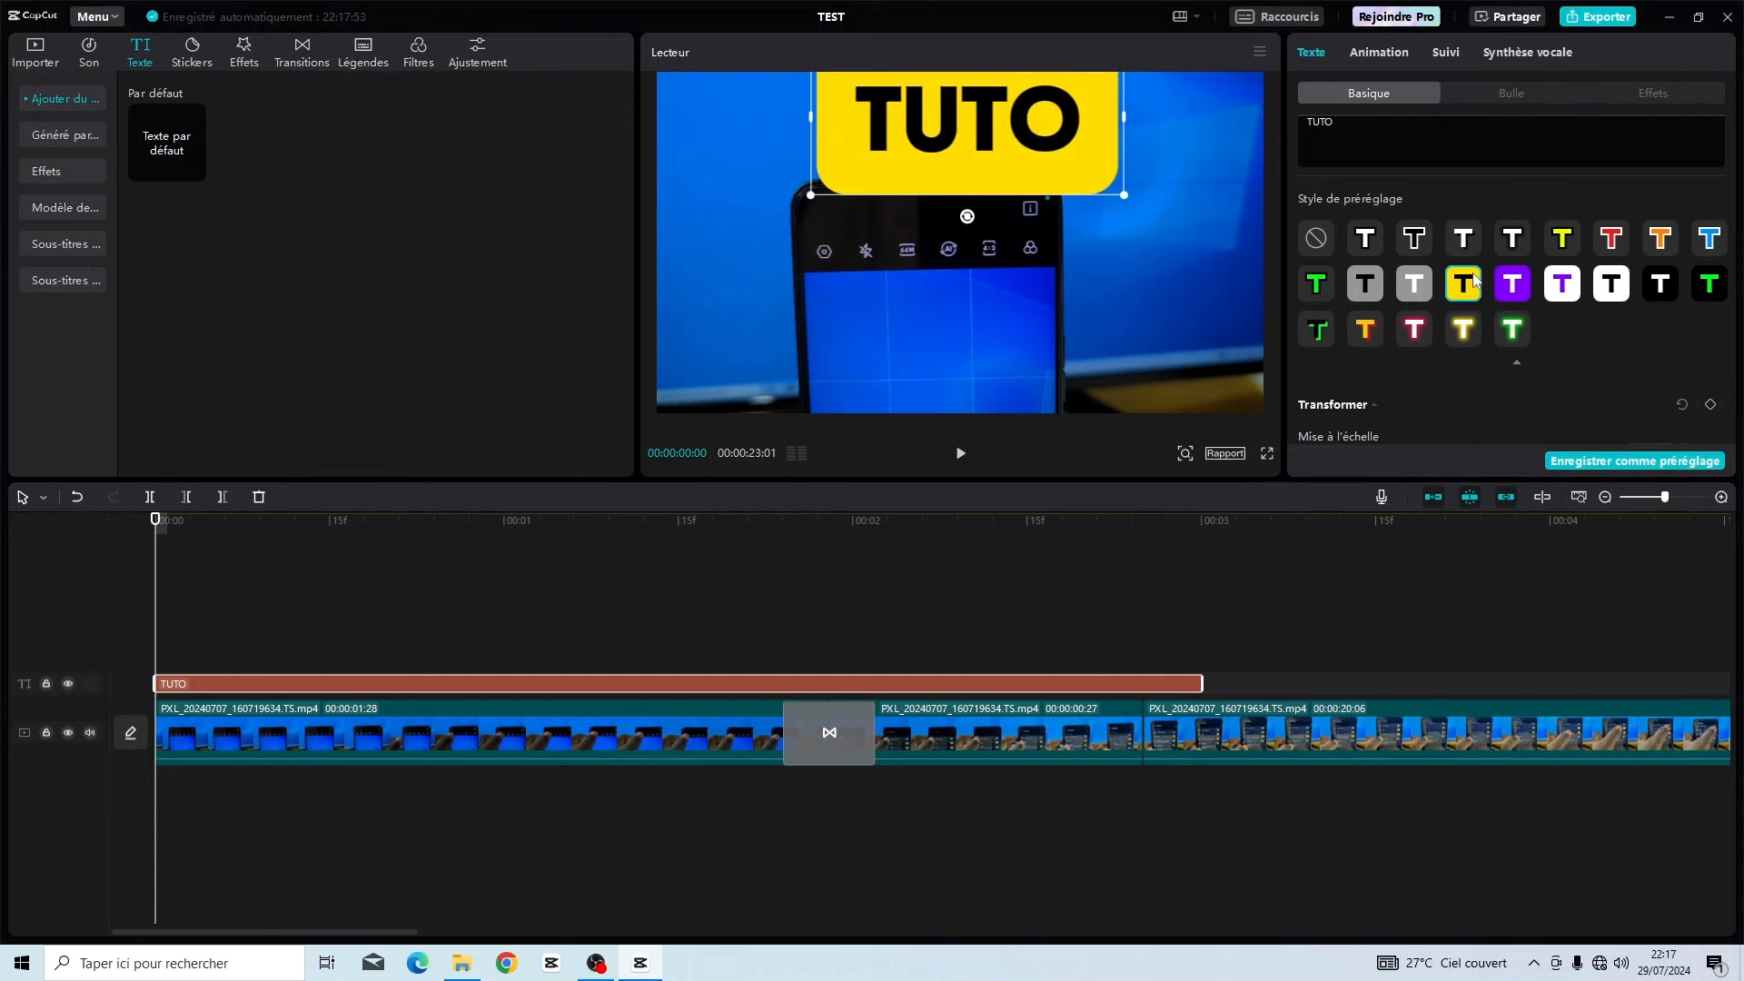
click(1364, 310)
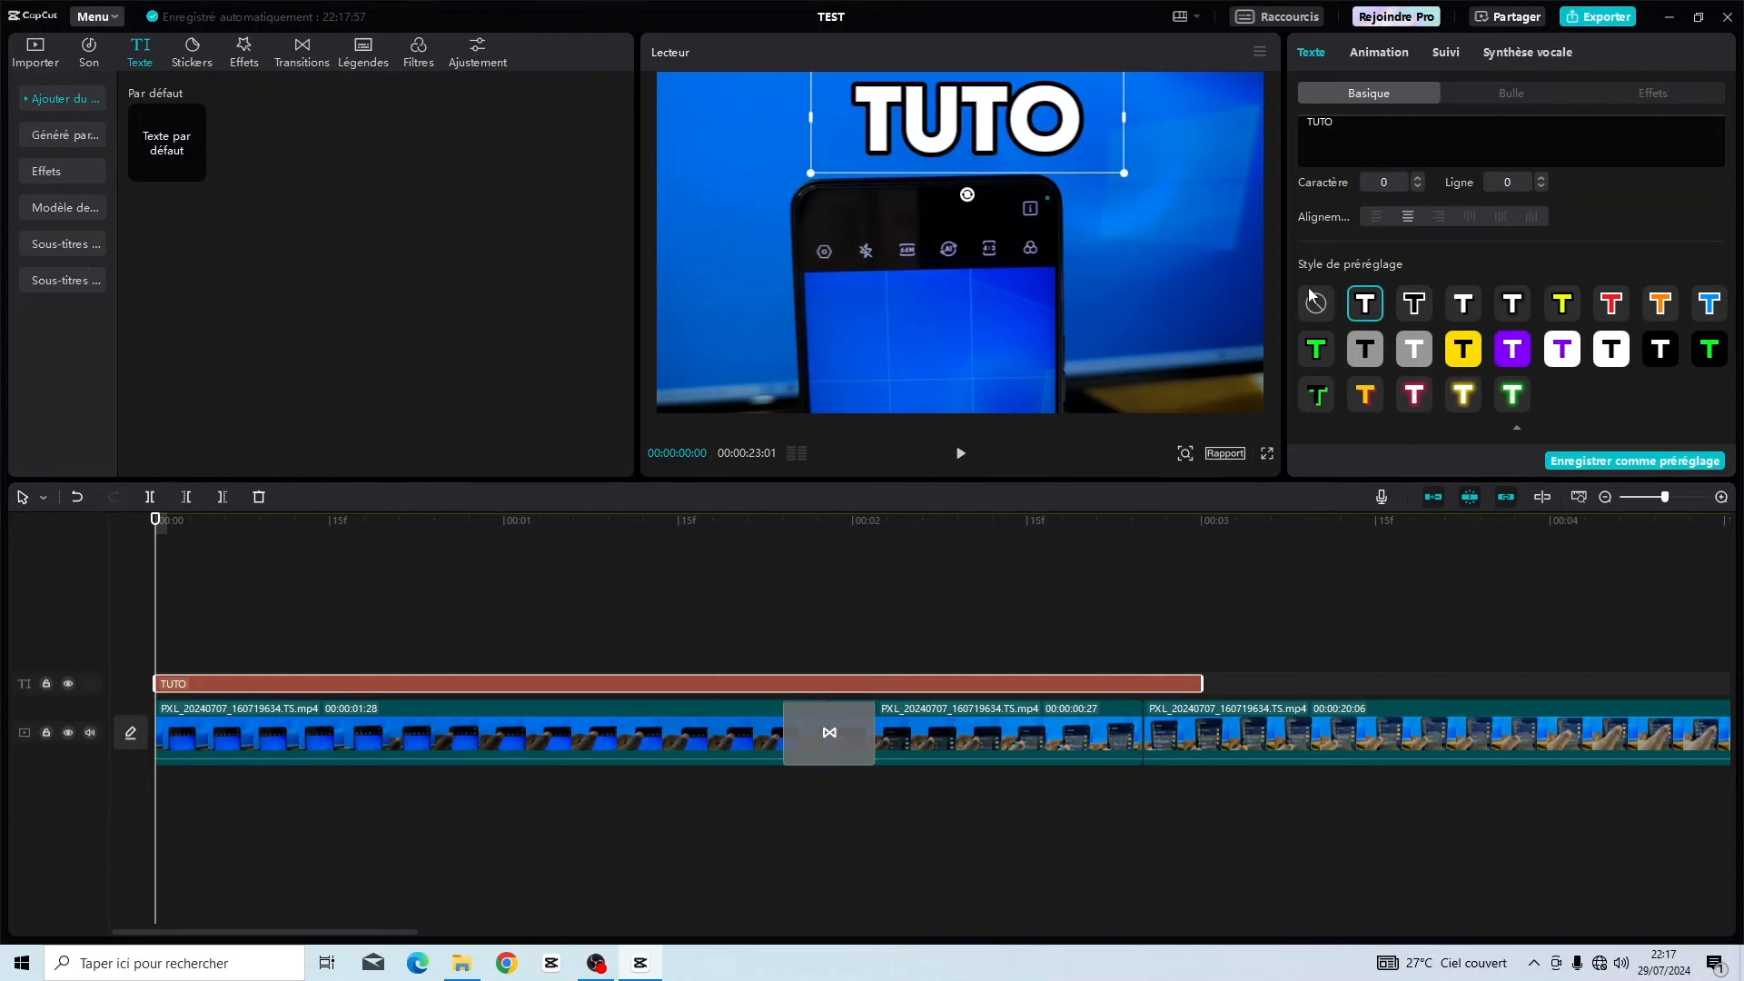
click(1414, 302)
Reduce the TUTO title's scale to 161% and set its X position to 45.
scroll(1429, 346, down, 4)
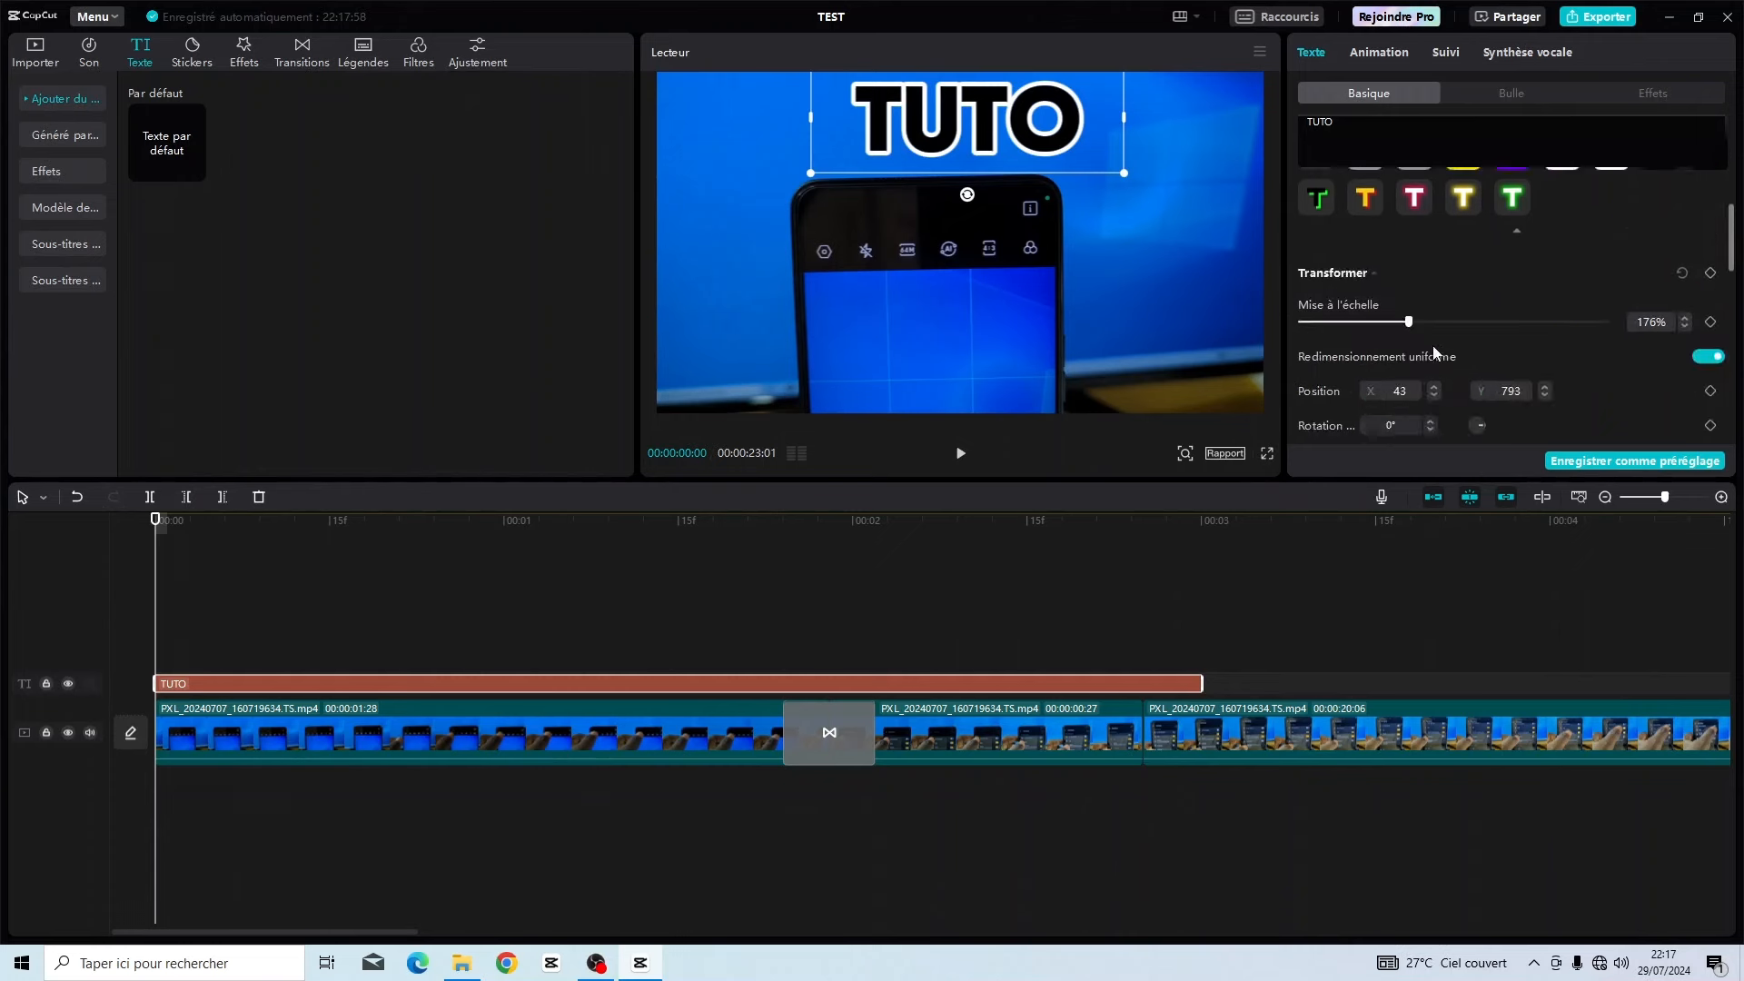
scroll(1433, 340, up, 3)
scroll(1436, 335, down, 2)
drag(1408, 340, 1400, 341)
scroll(1394, 347, down, 1)
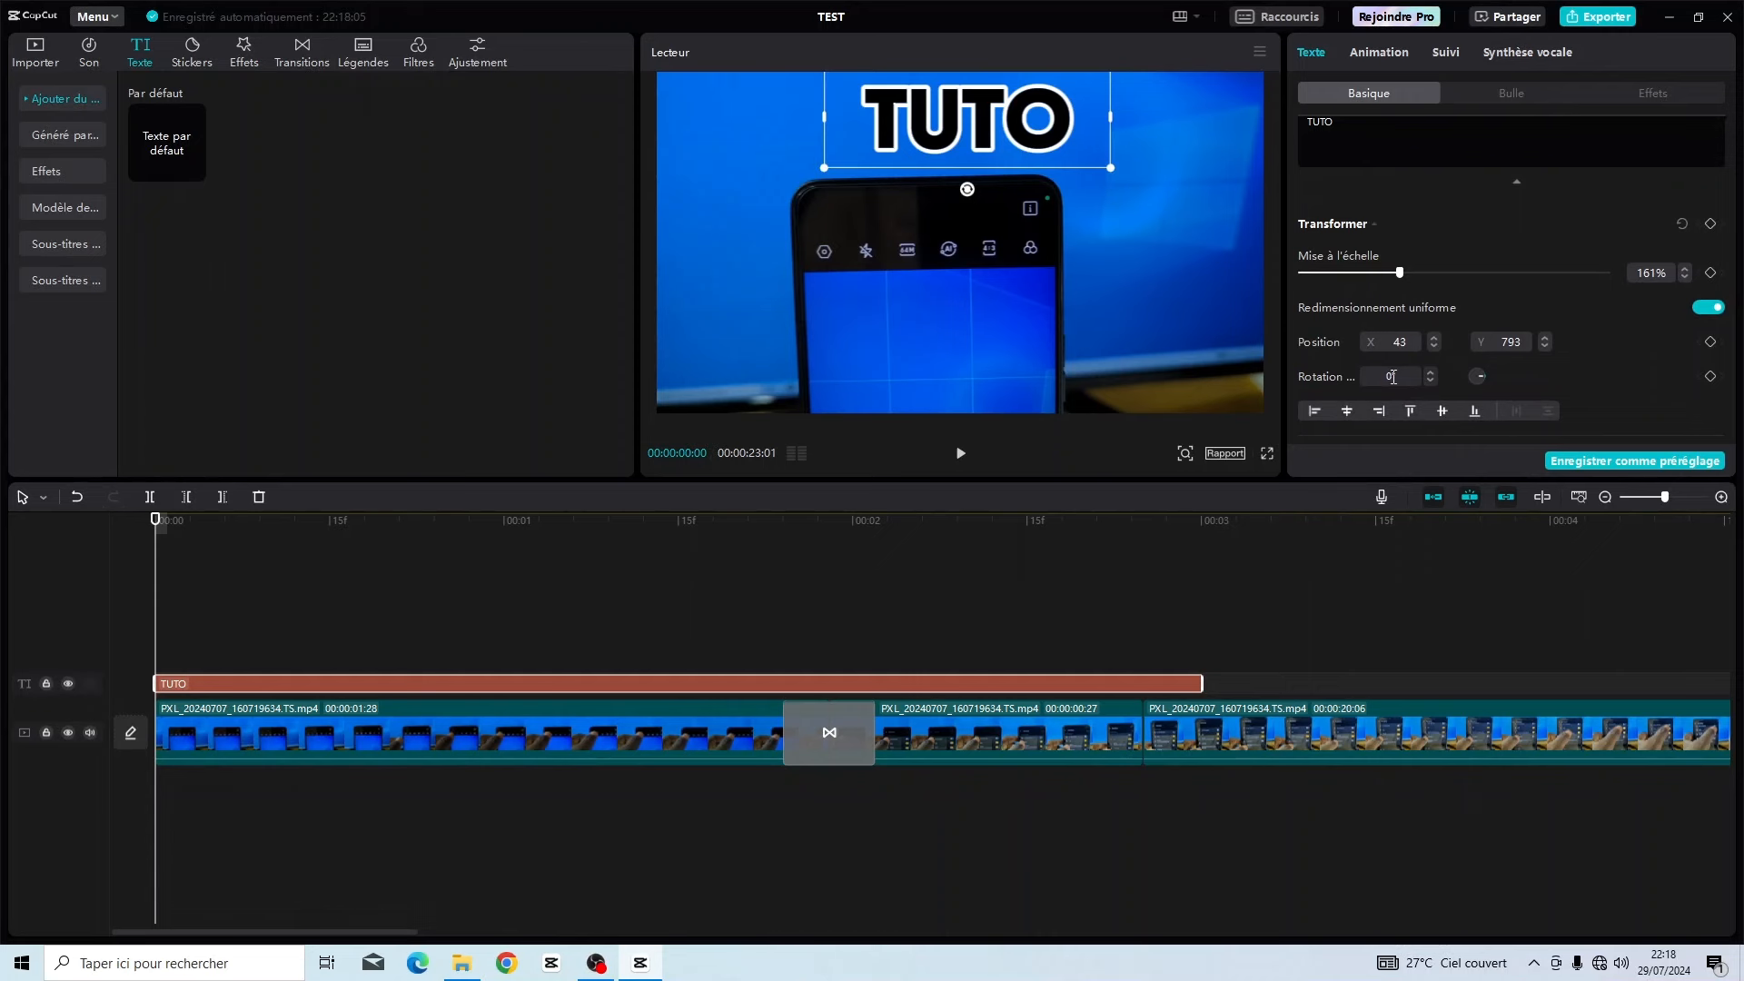
click(1432, 336)
click(1432, 336)
Try a lower opacity on the TUTO title and restore it to 100%.
scroll(1428, 369, down, 5)
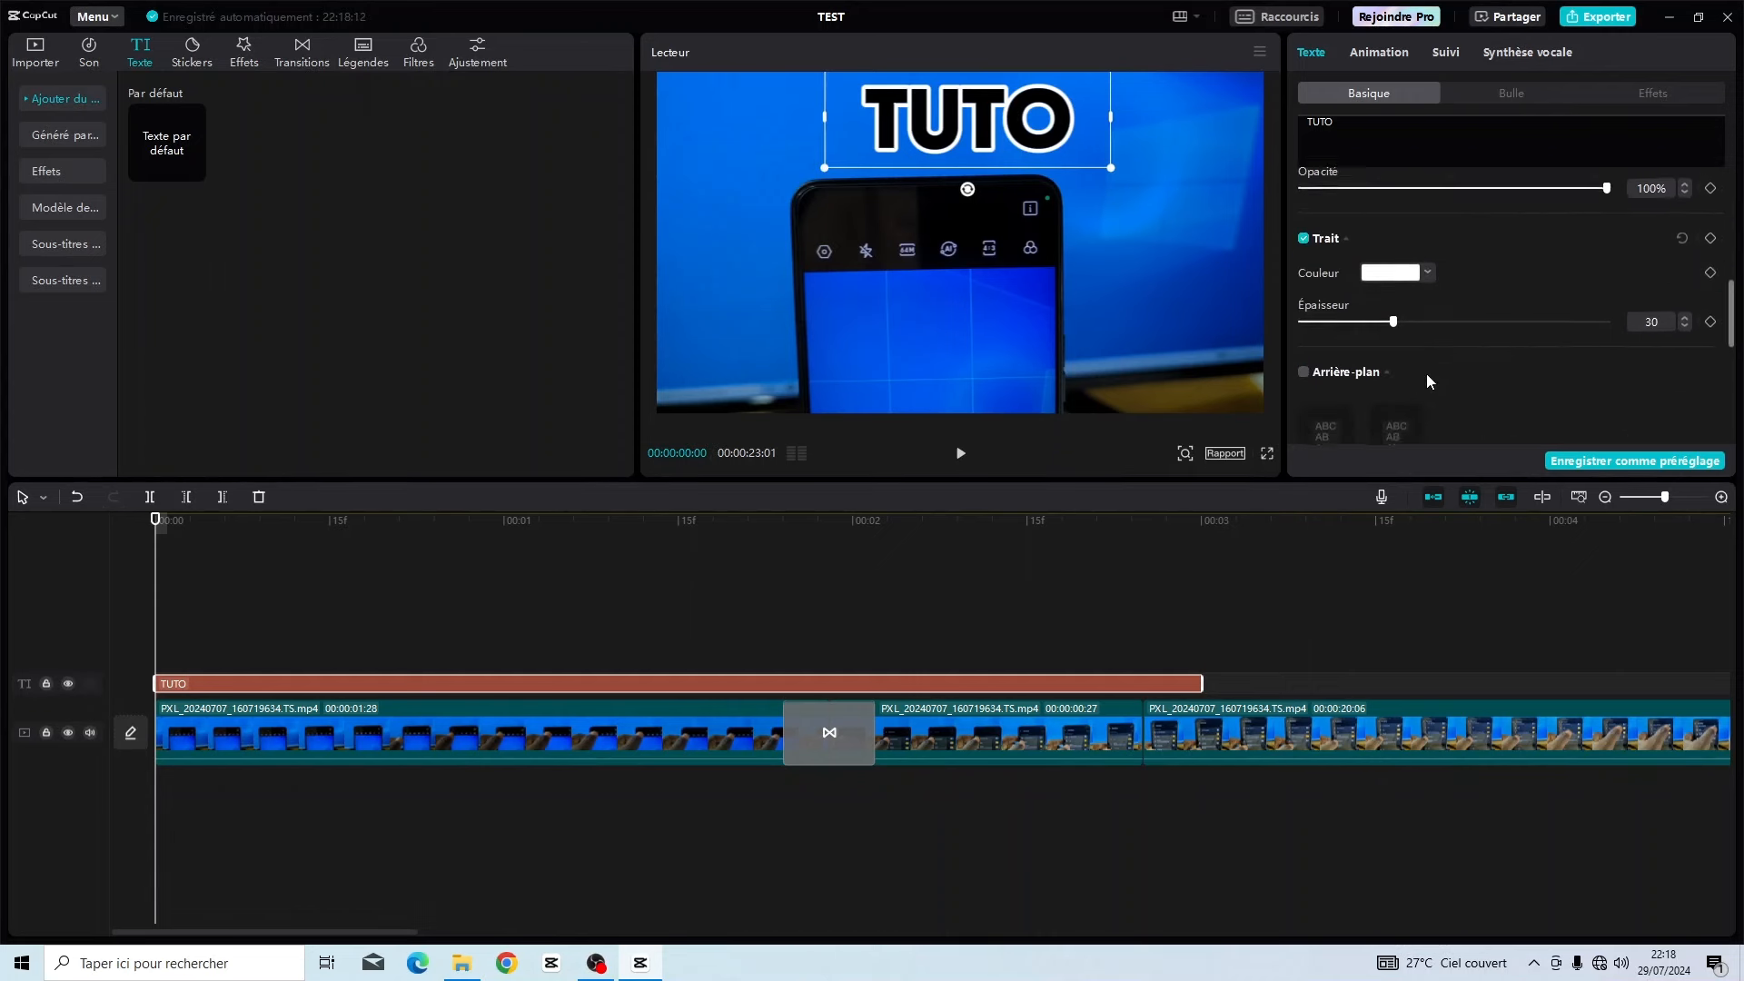
scroll(1420, 350, up, 8)
scroll(1425, 347, down, 5)
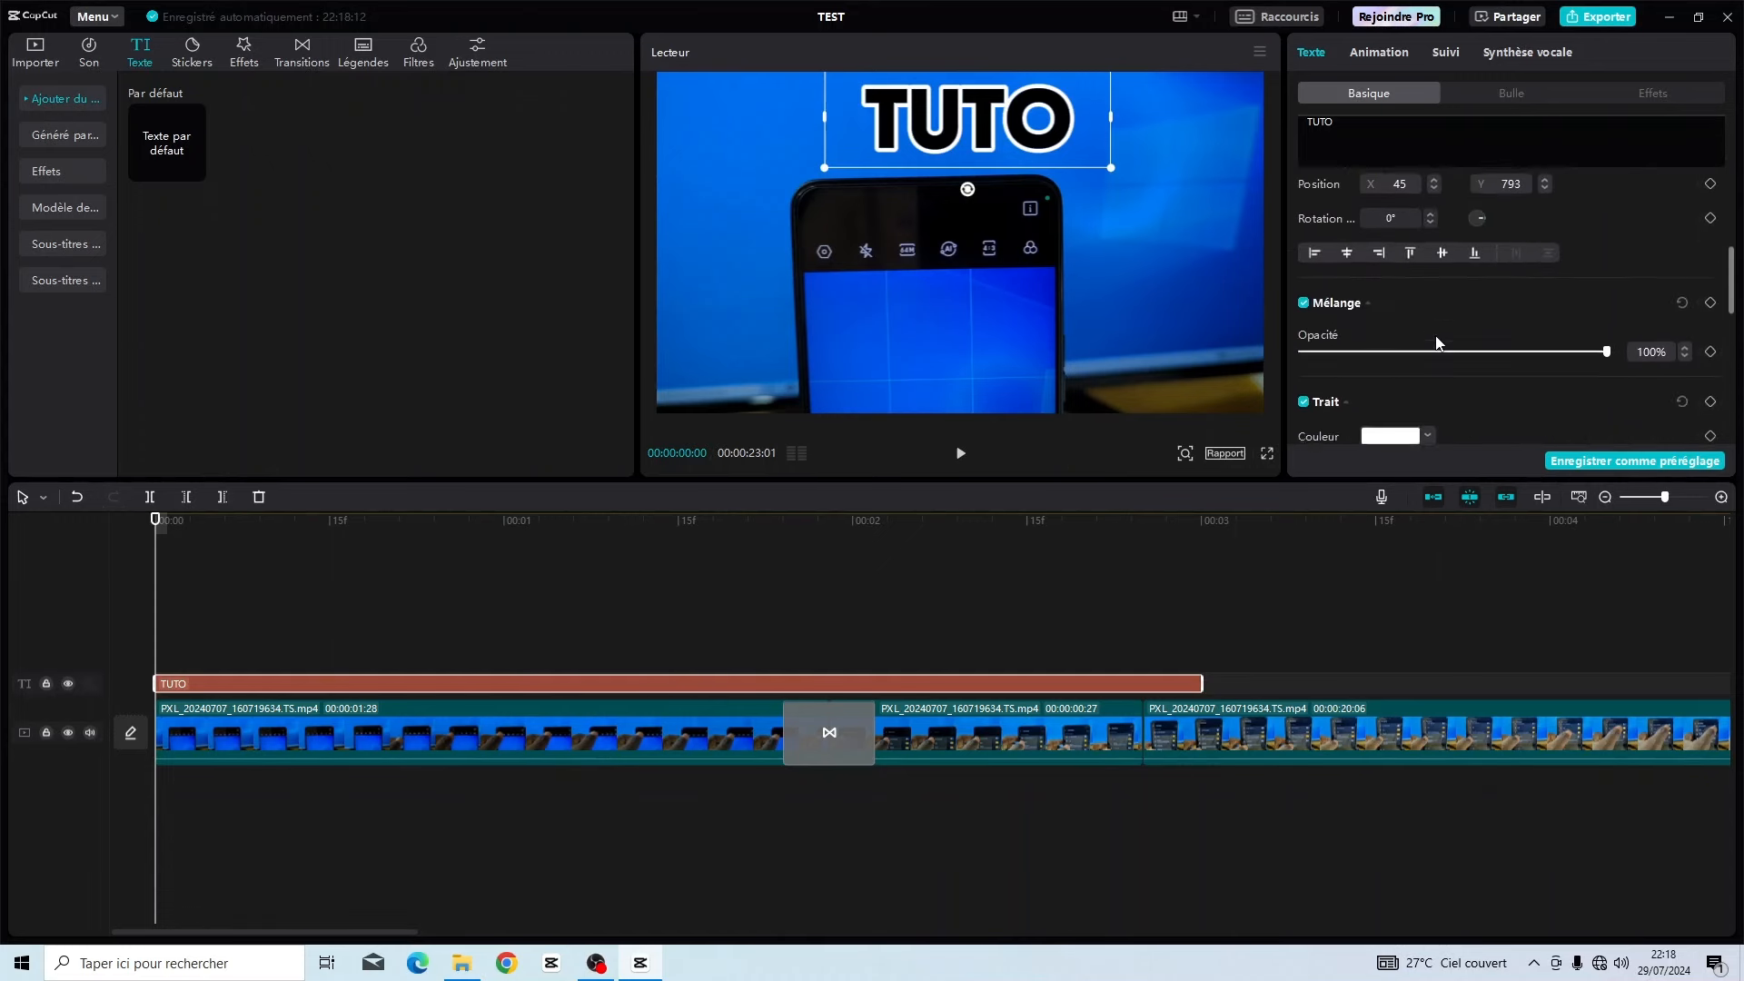
drag(1410, 293, 1612, 307)
scroll(1498, 309, down, 2)
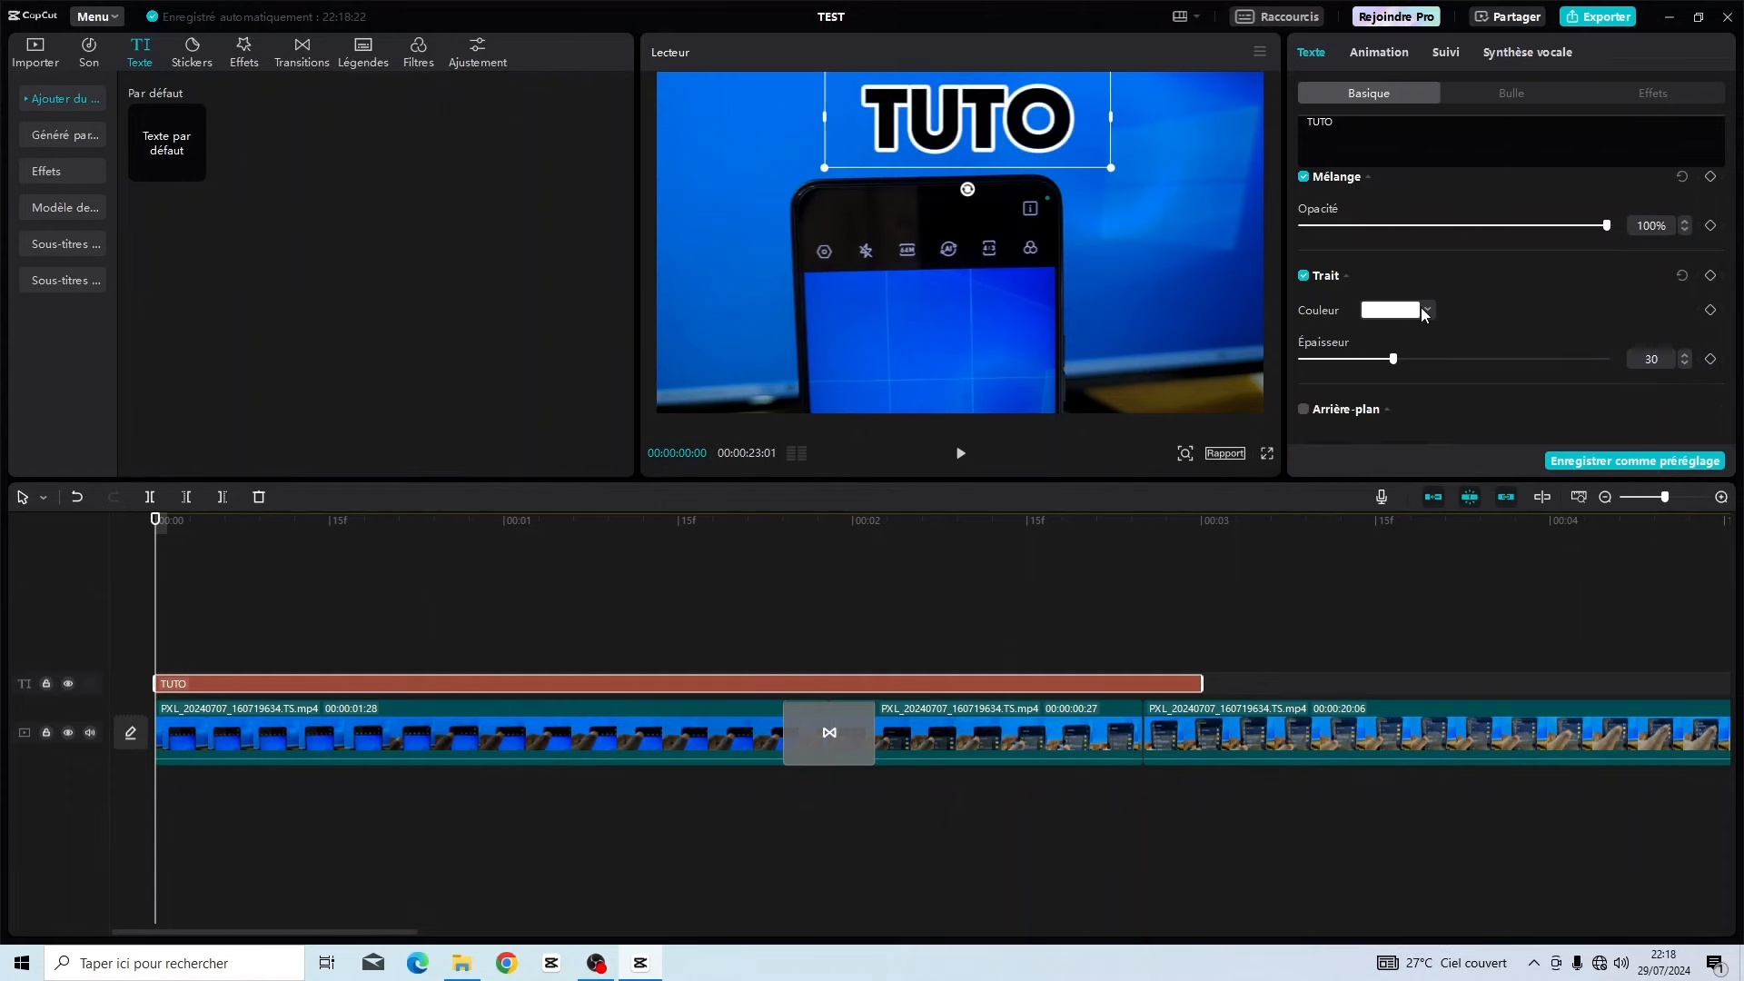
Try to enable the glow (Lueur) on the TUTO title and expand its options.
scroll(1439, 314, down, 5)
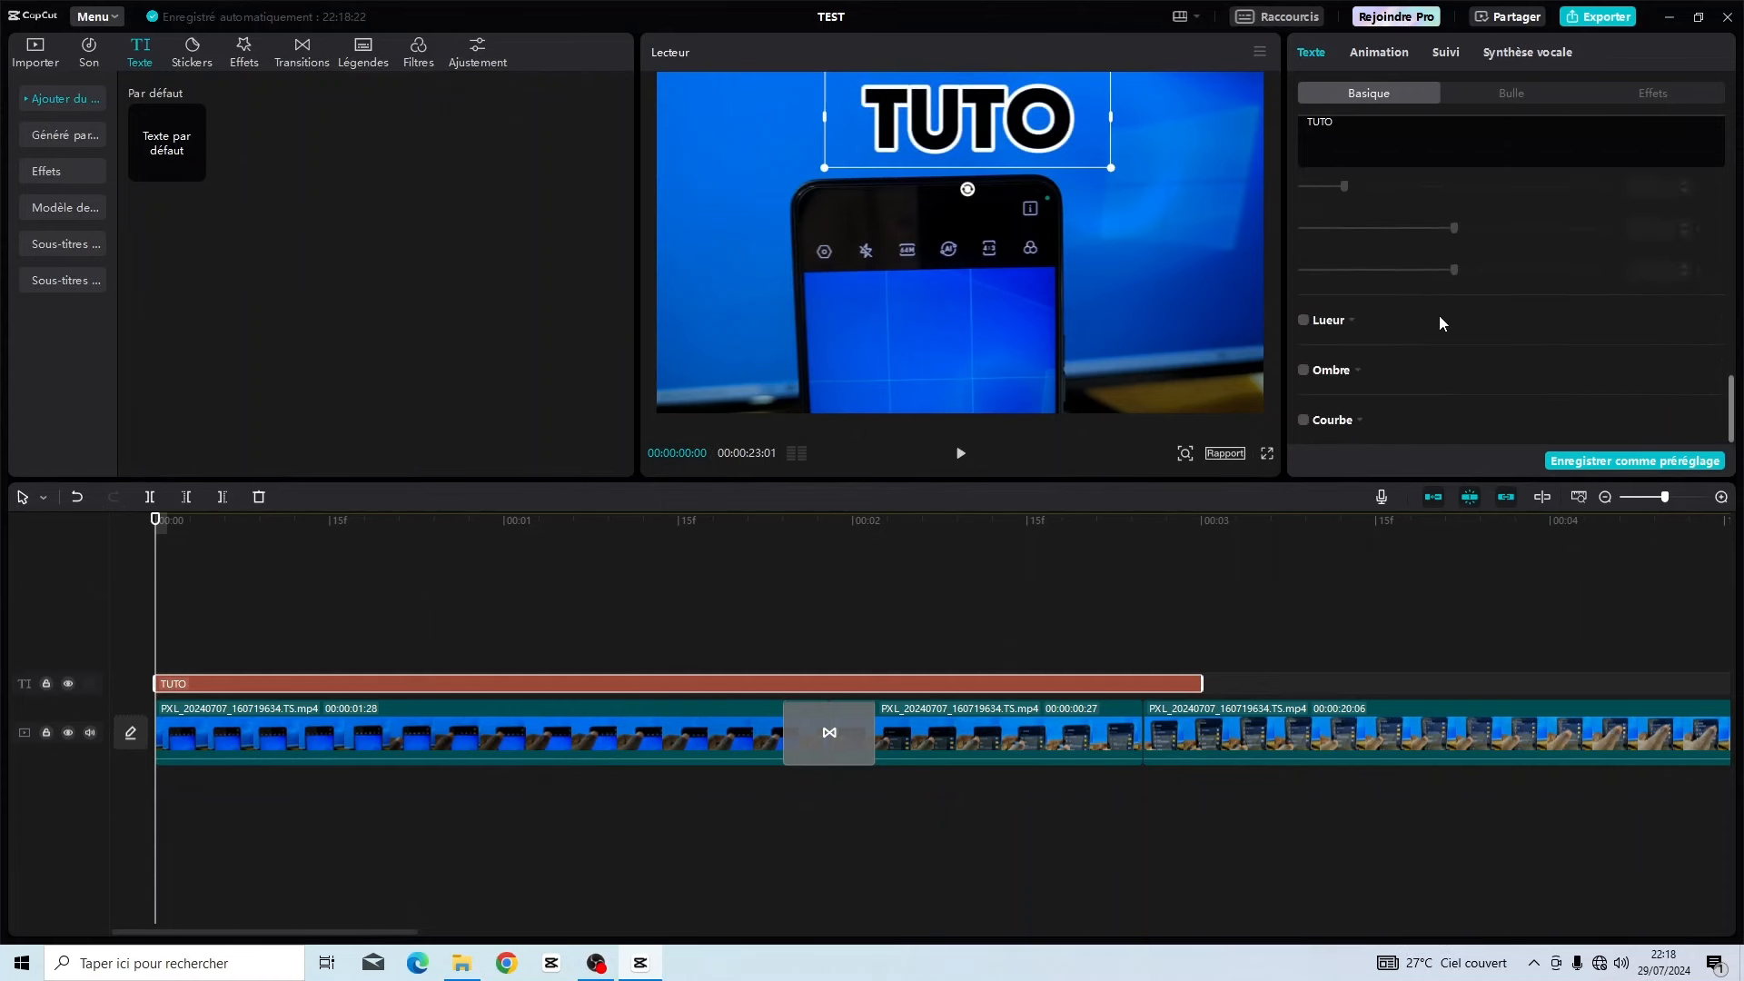
click(1304, 319)
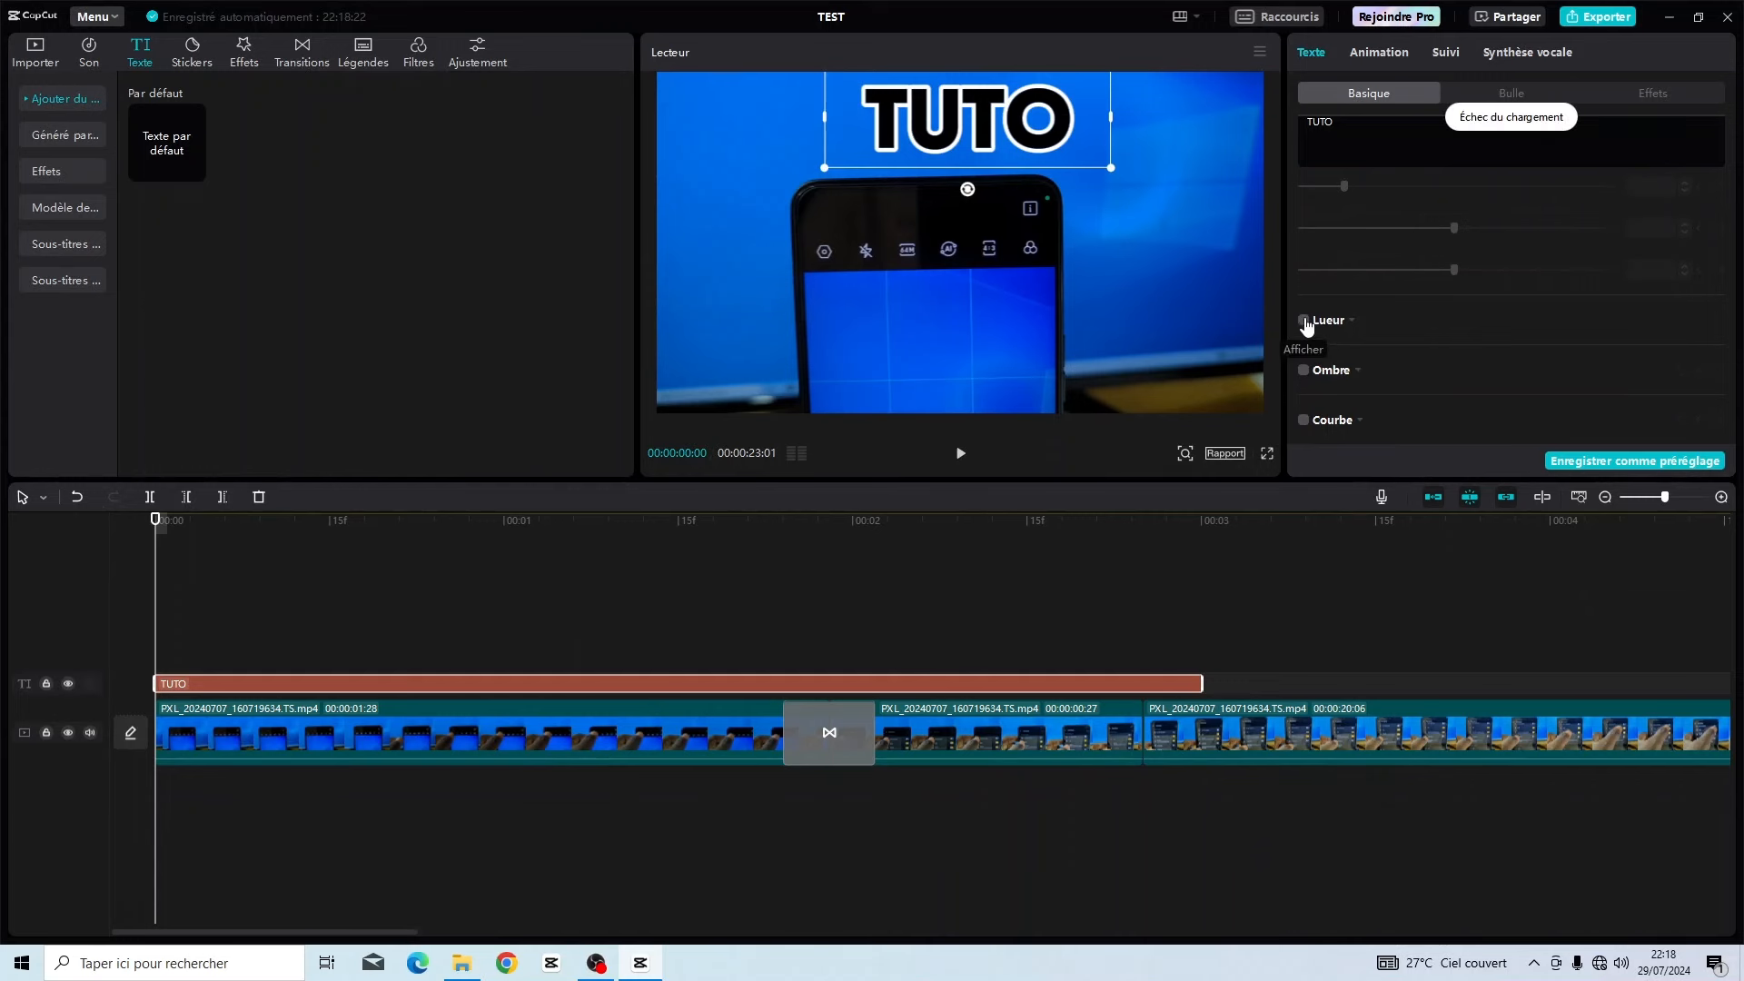
click(1352, 325)
scroll(1381, 335, down, 2)
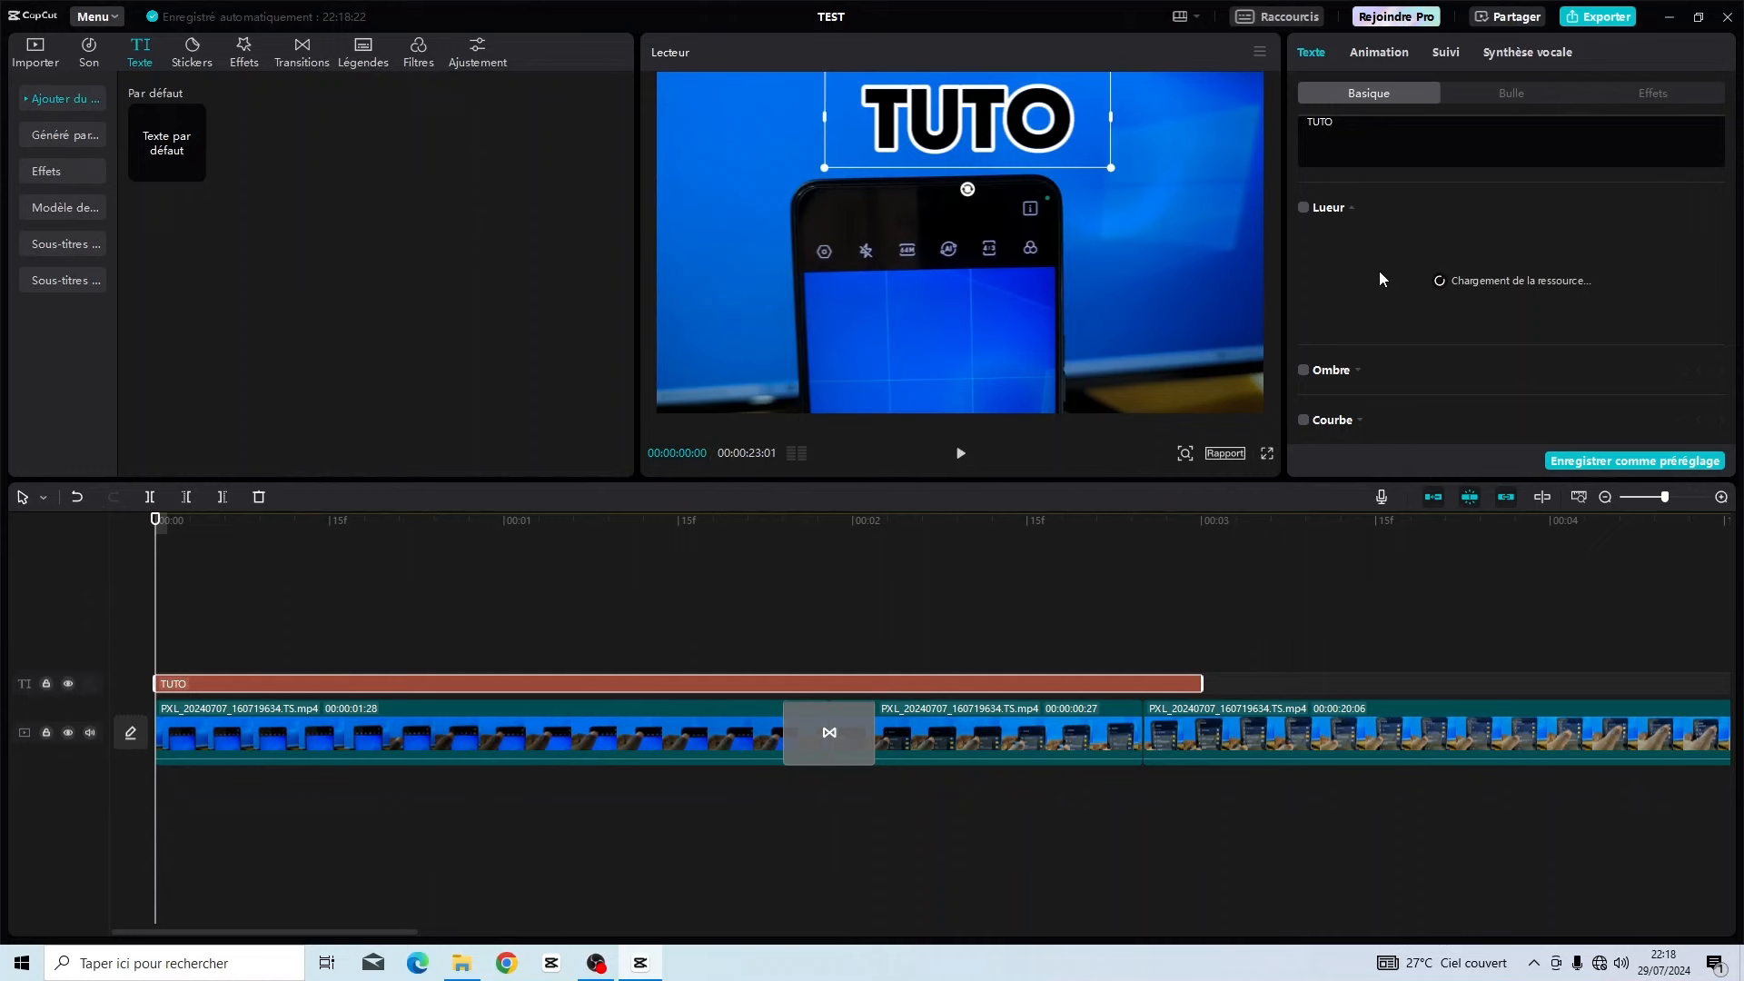
scroll(1420, 263, up, 5)
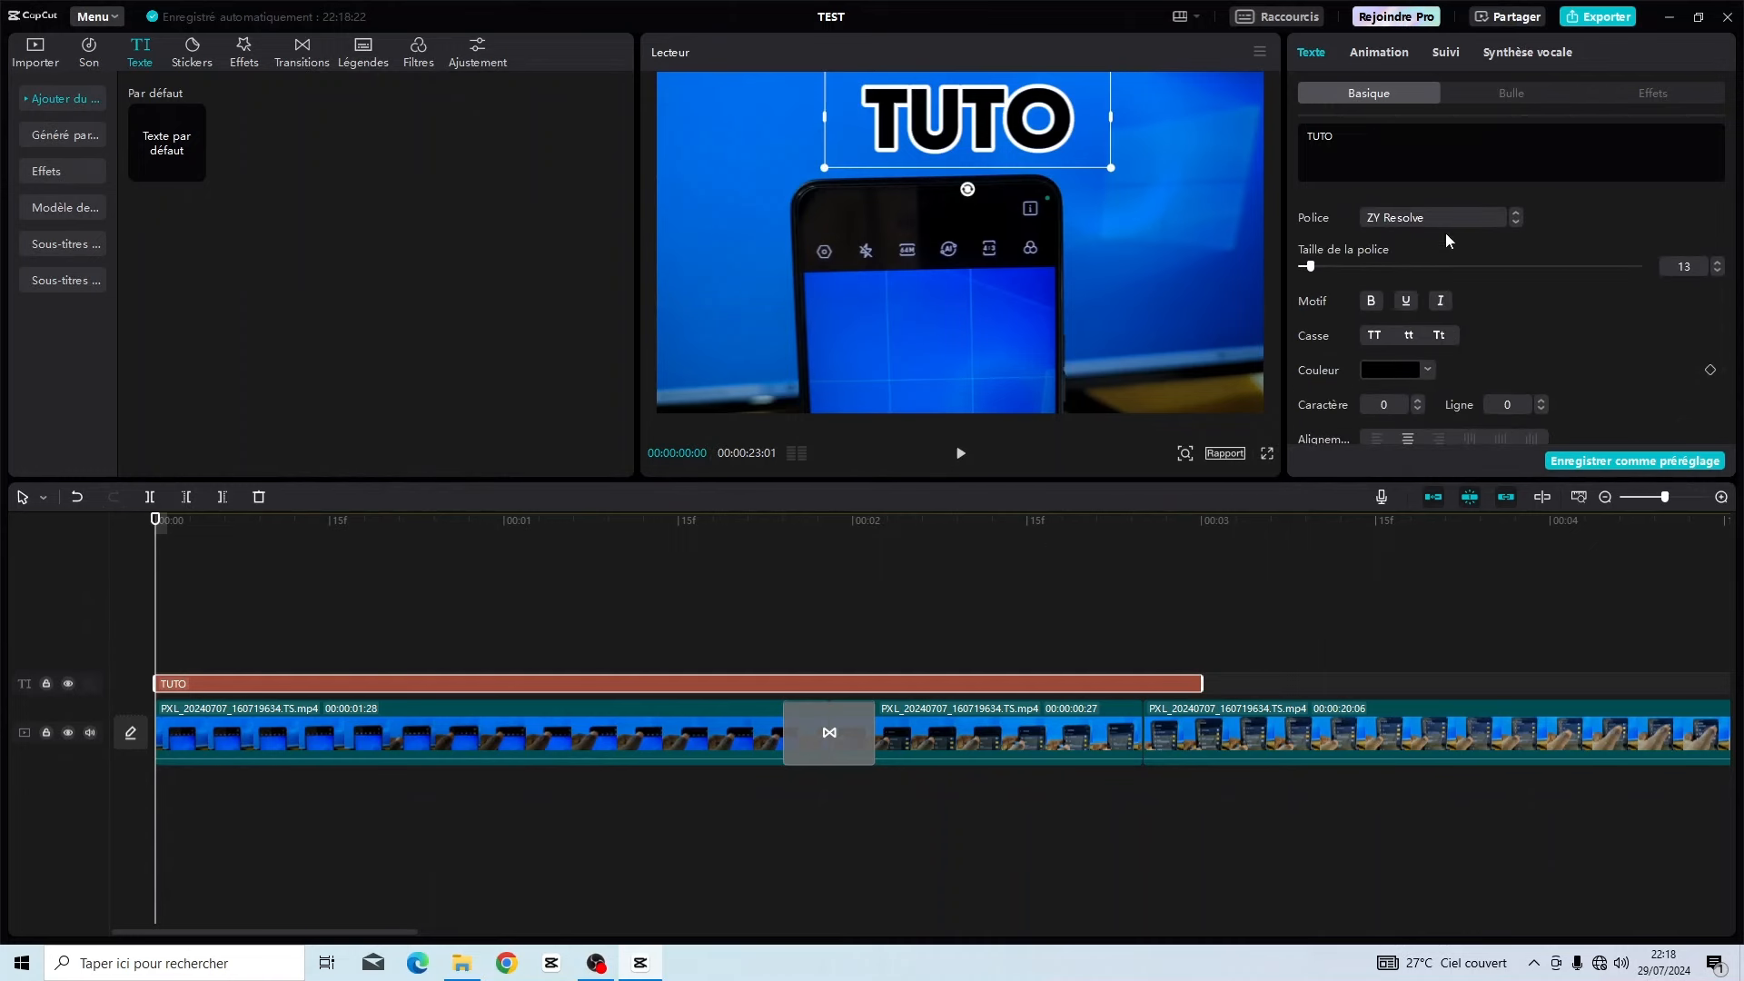
Look at the intro animations for the TUTO title, try motion tracking on it and set tracking back to none.
click(1376, 57)
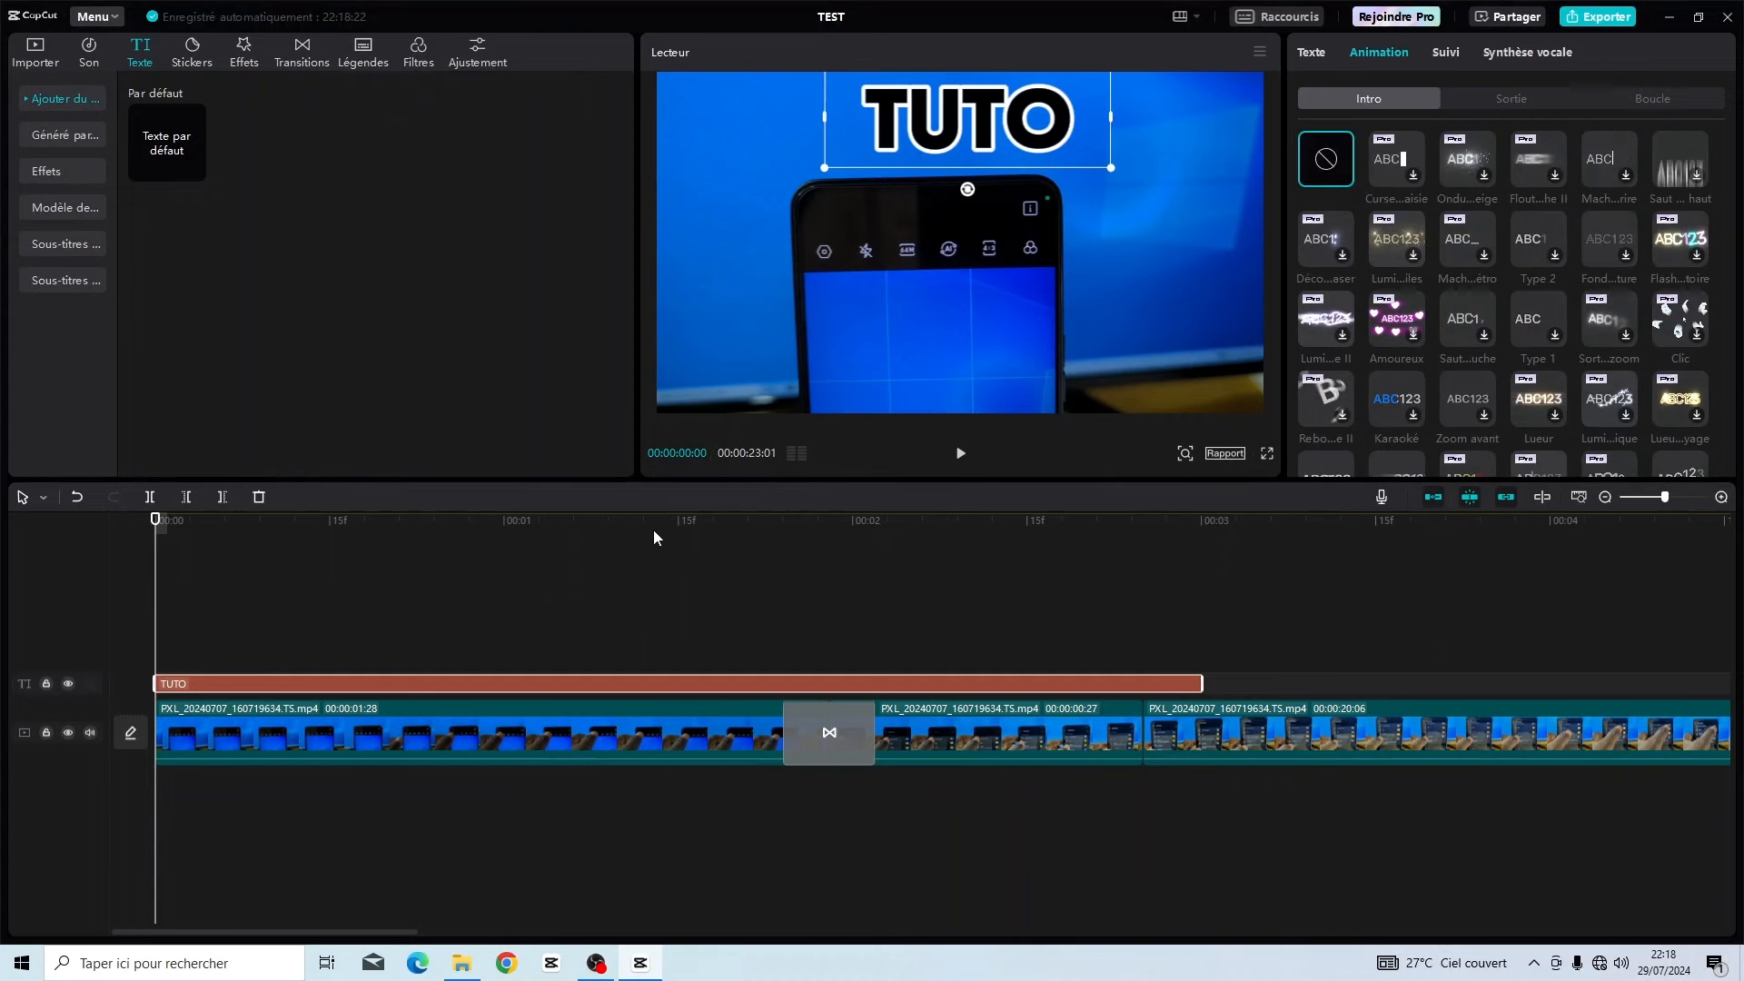
click(1450, 55)
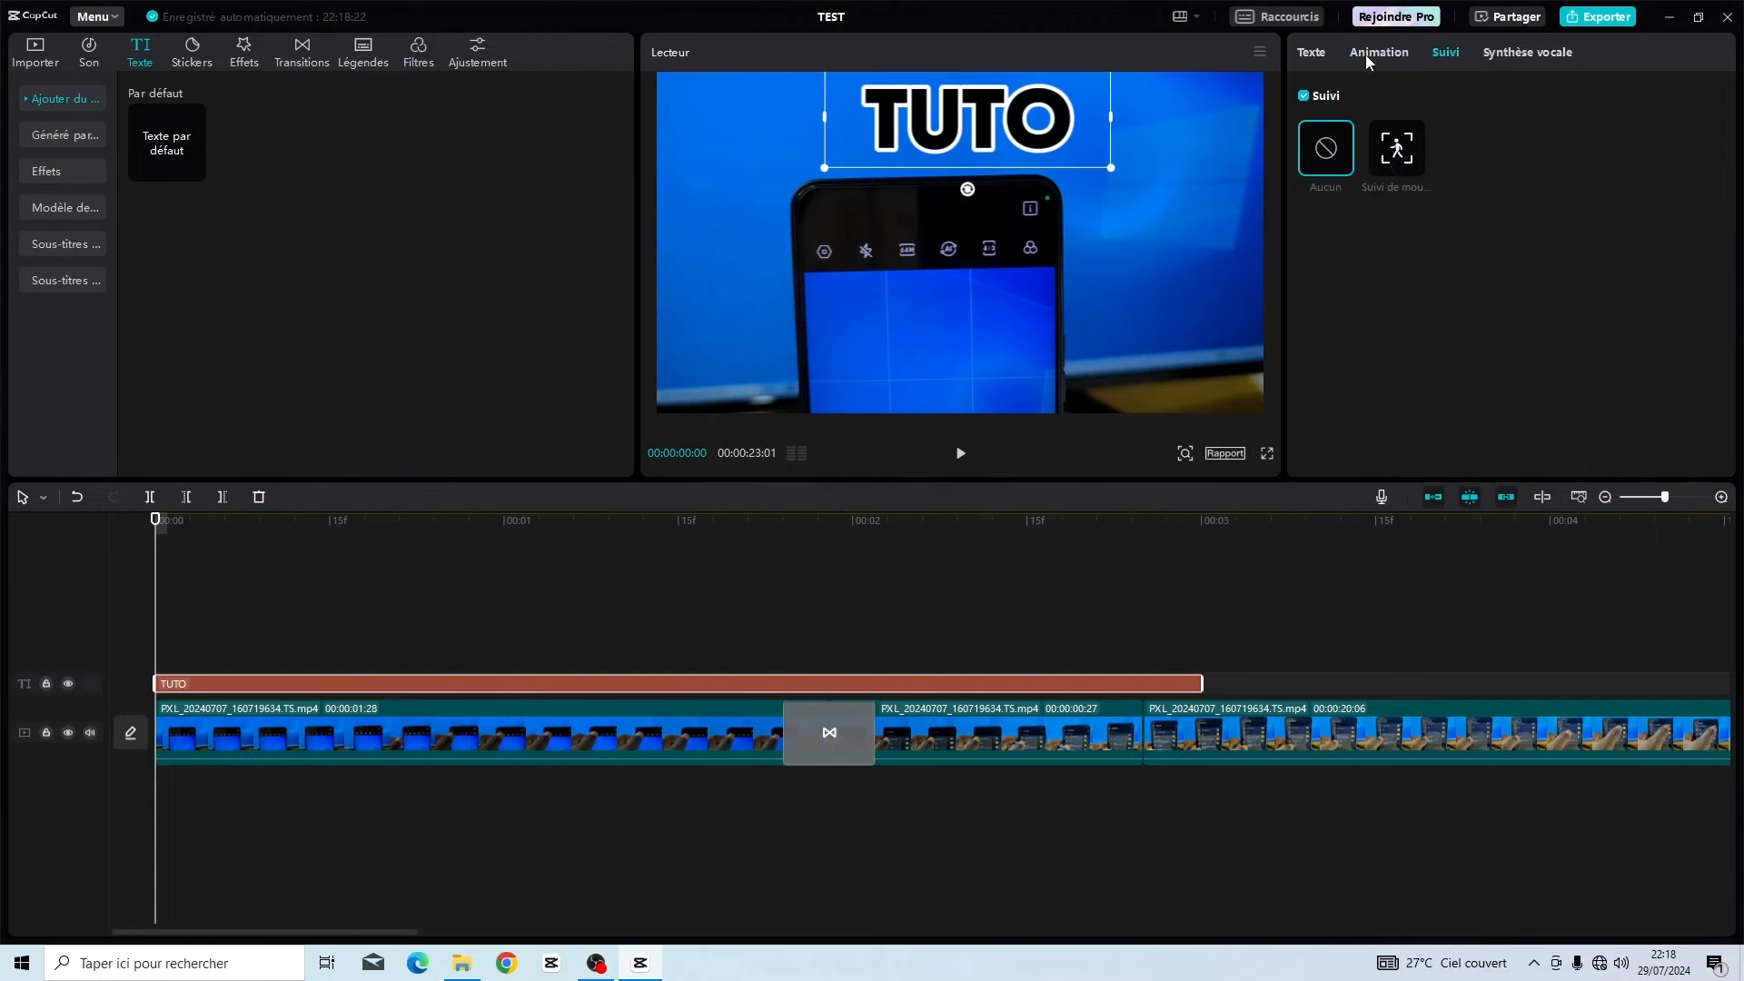
click(1403, 161)
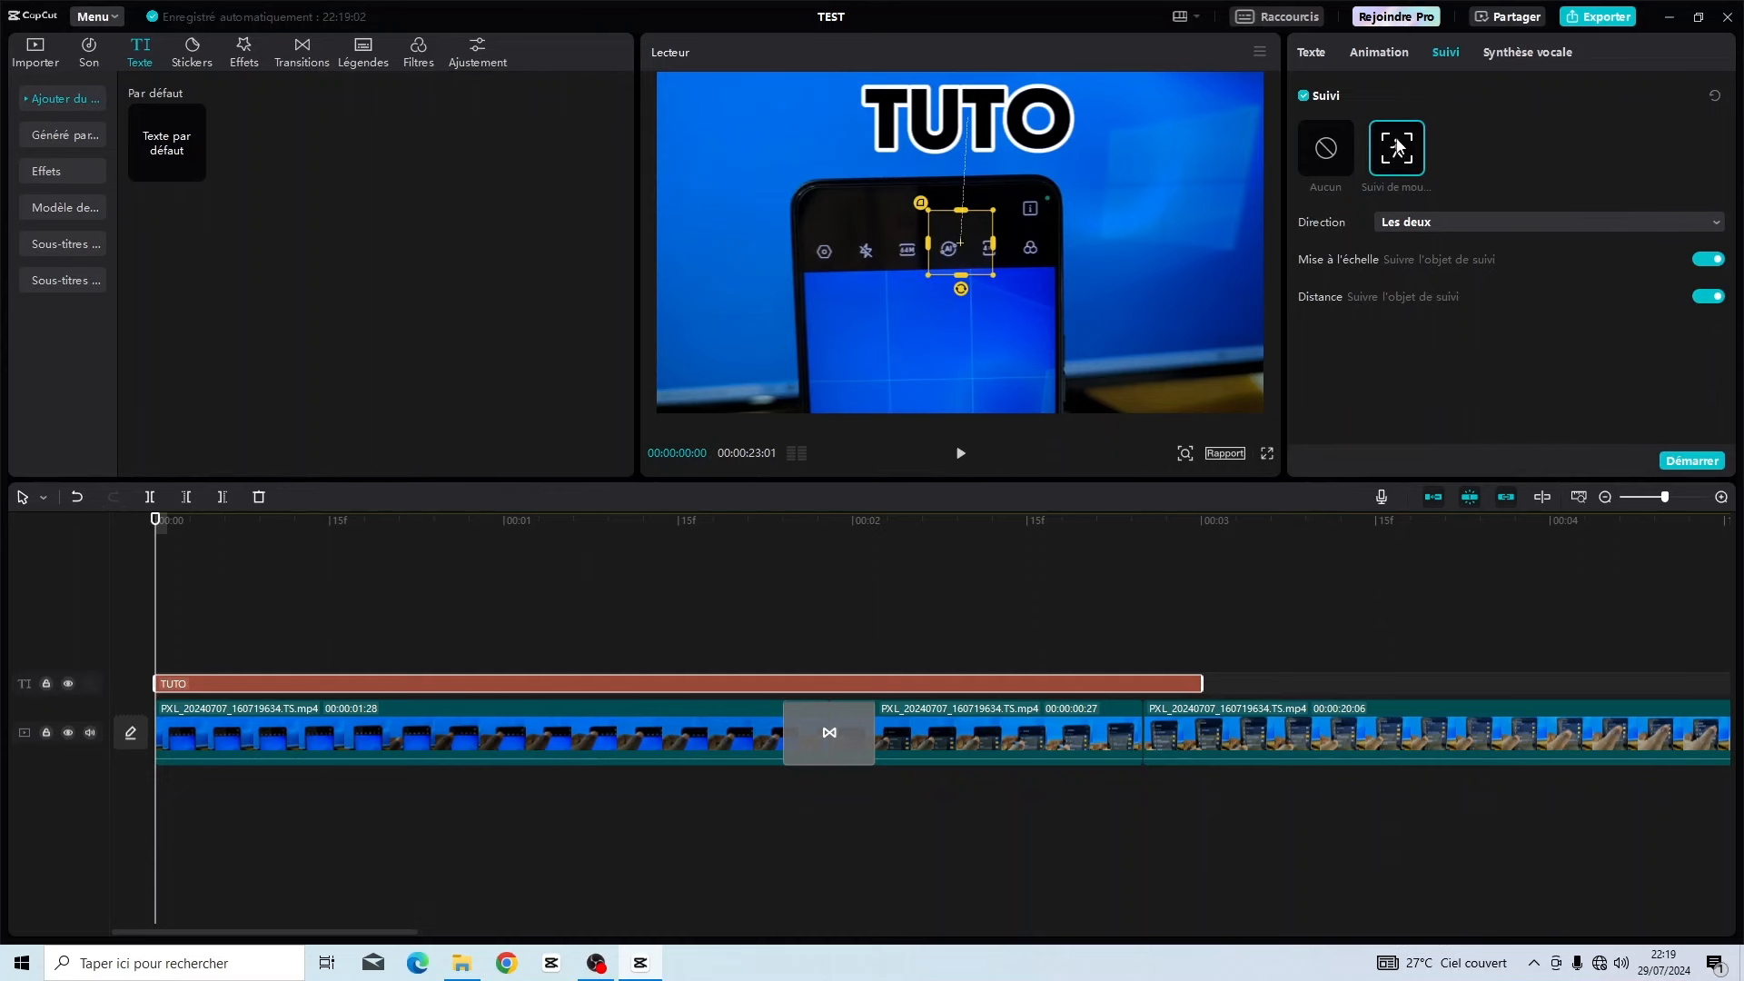
click(1324, 150)
click(1316, 53)
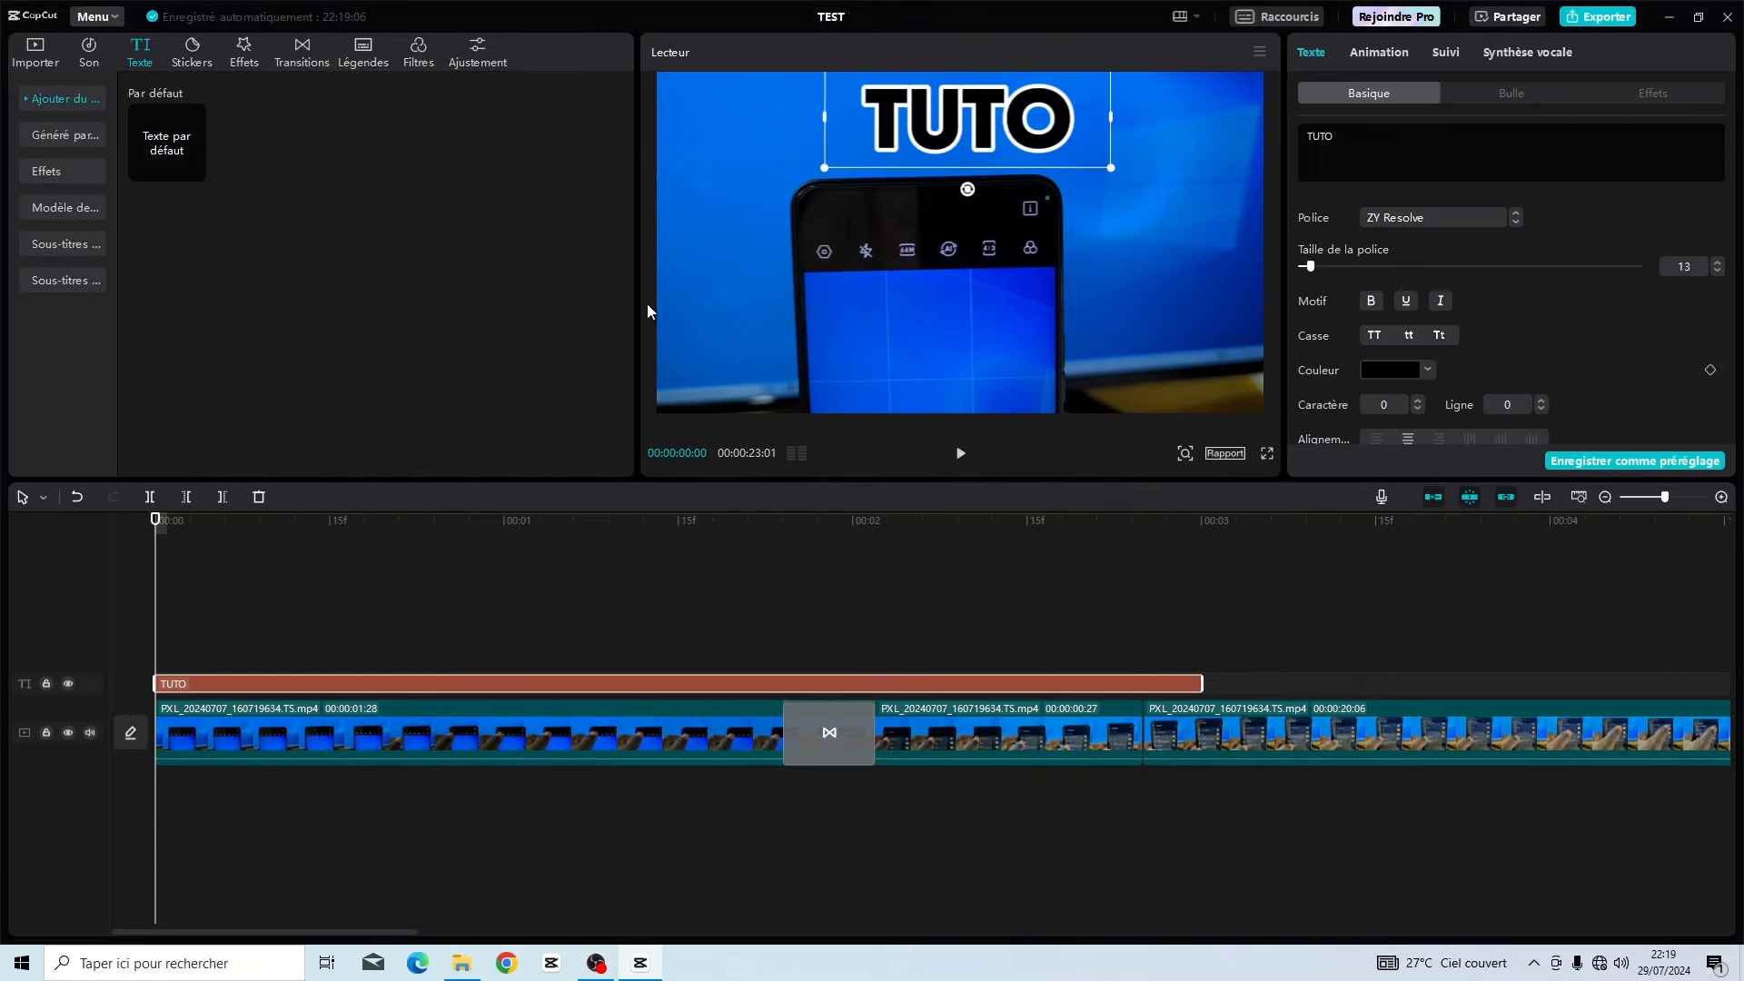
Find the Fin video effect among the trending effects and add it above the TUTO title at the timeline start.
click(243, 52)
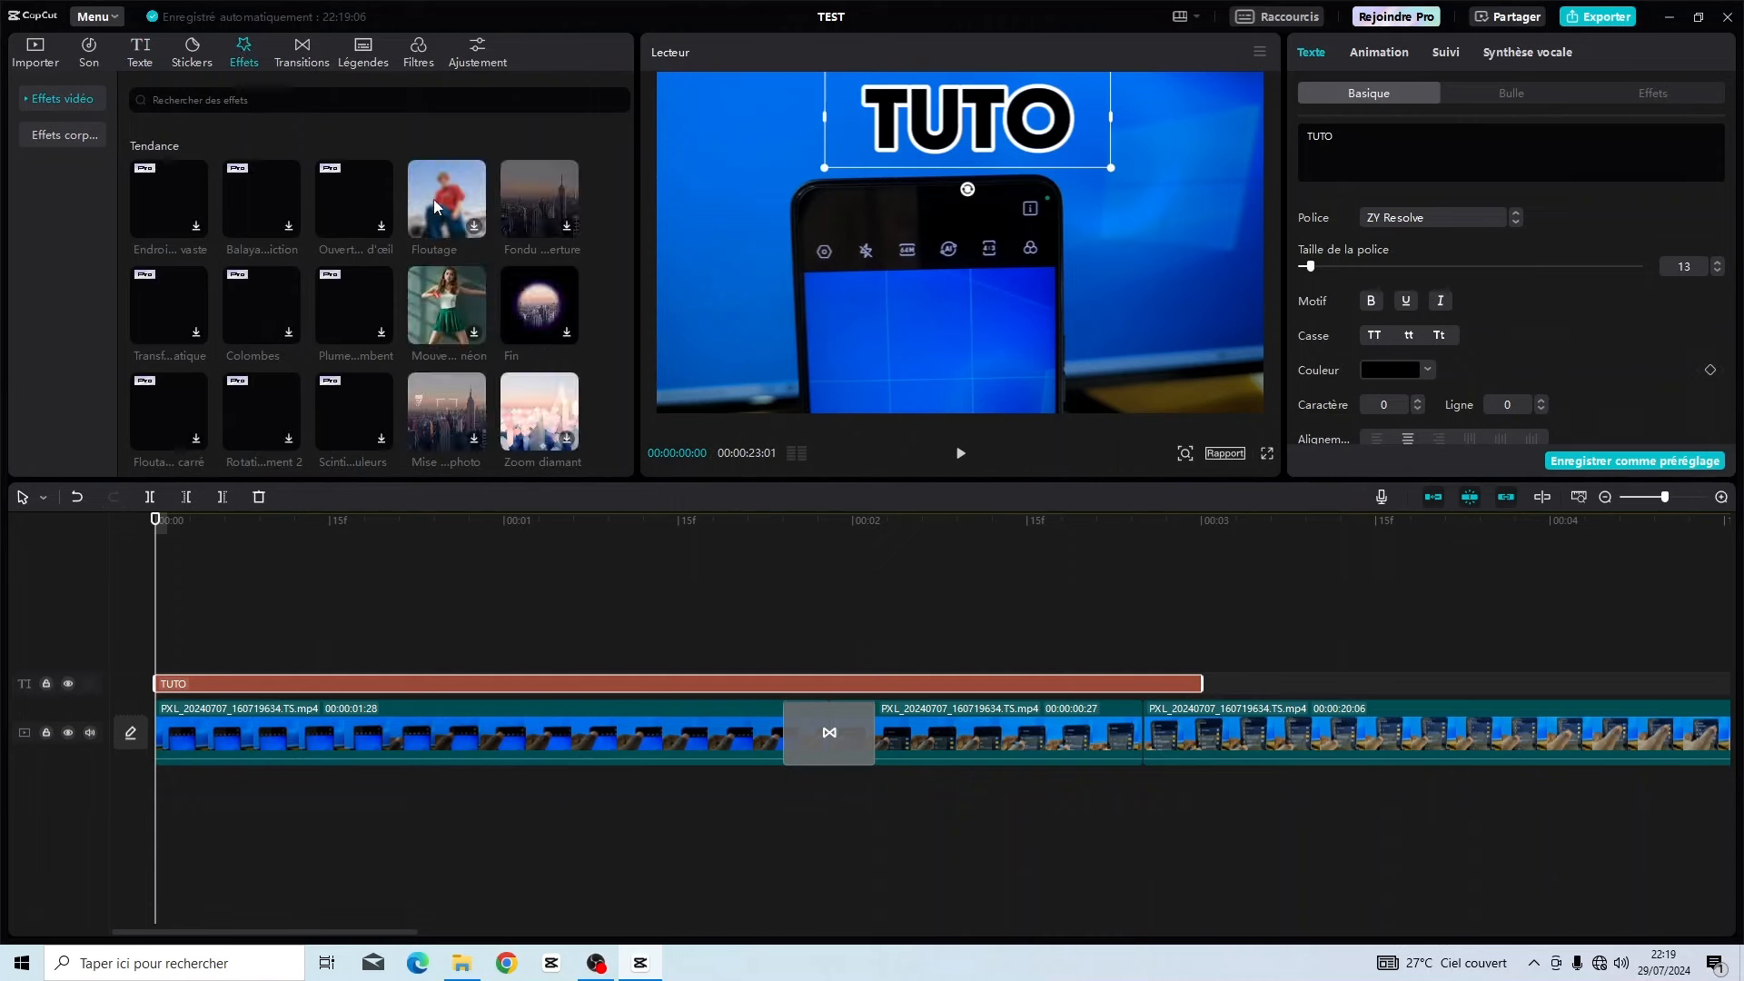
scroll(536, 341, down, 3)
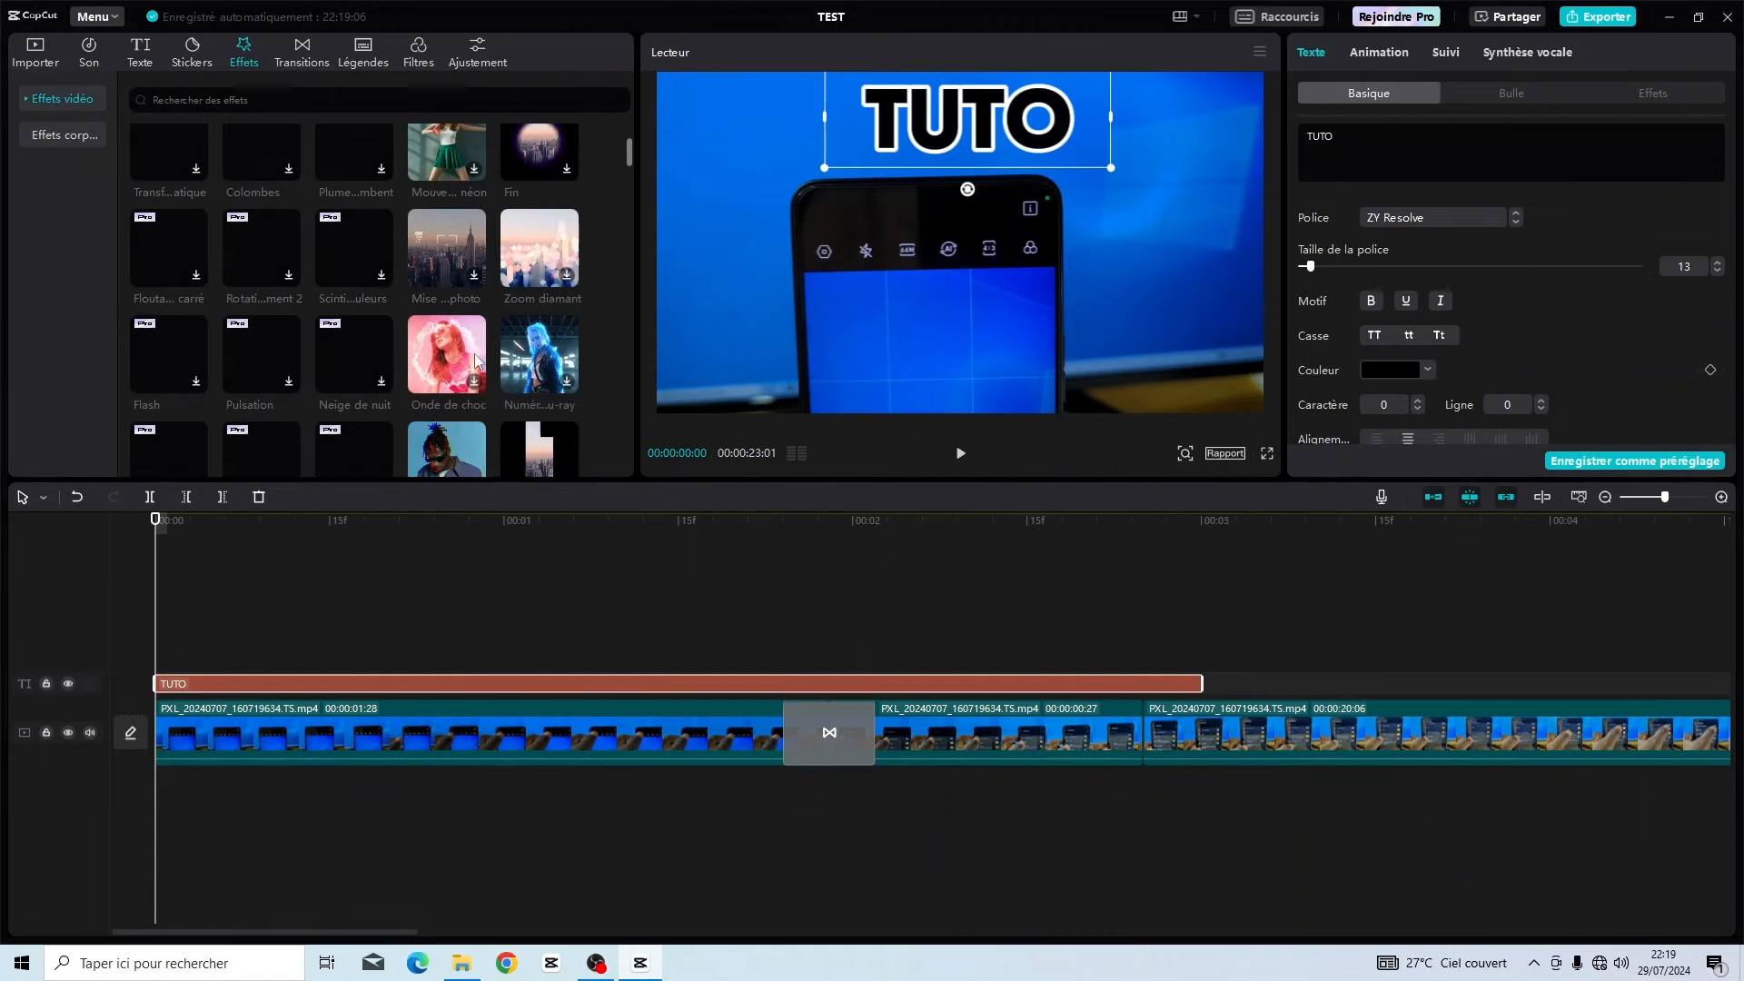
scroll(512, 309, up, 3)
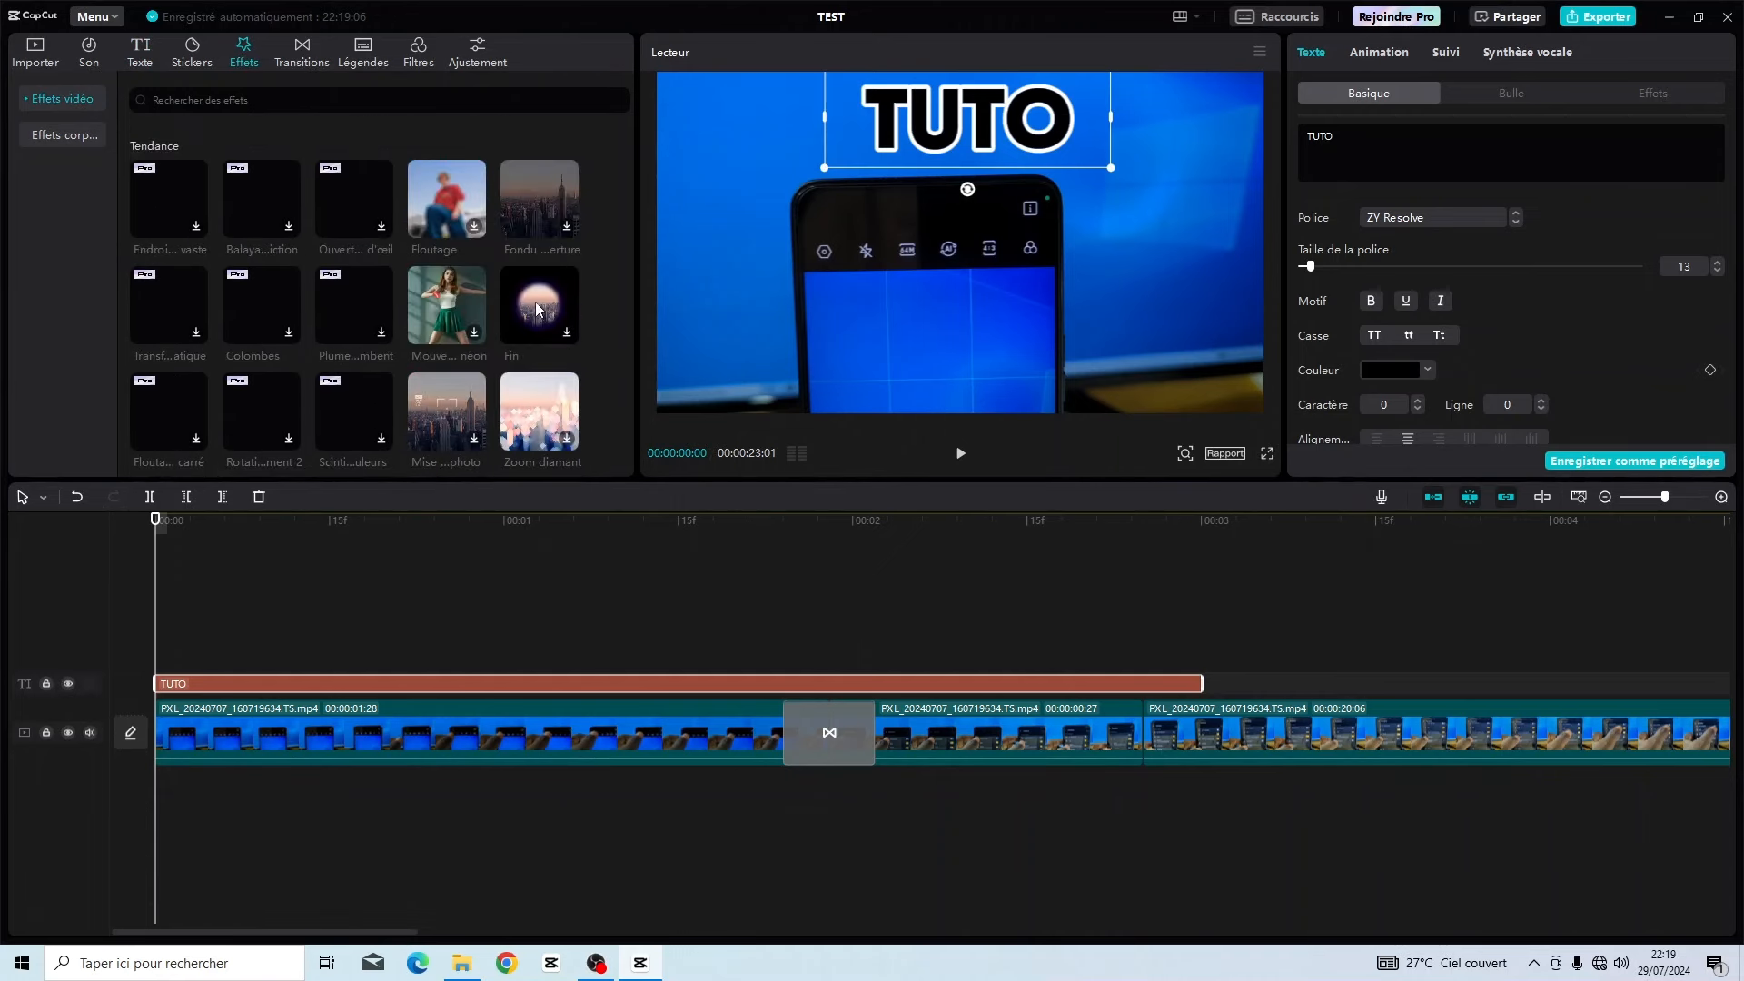
scroll(546, 301, down, 4)
scroll(543, 297, down, 5)
scroll(543, 299, up, 5)
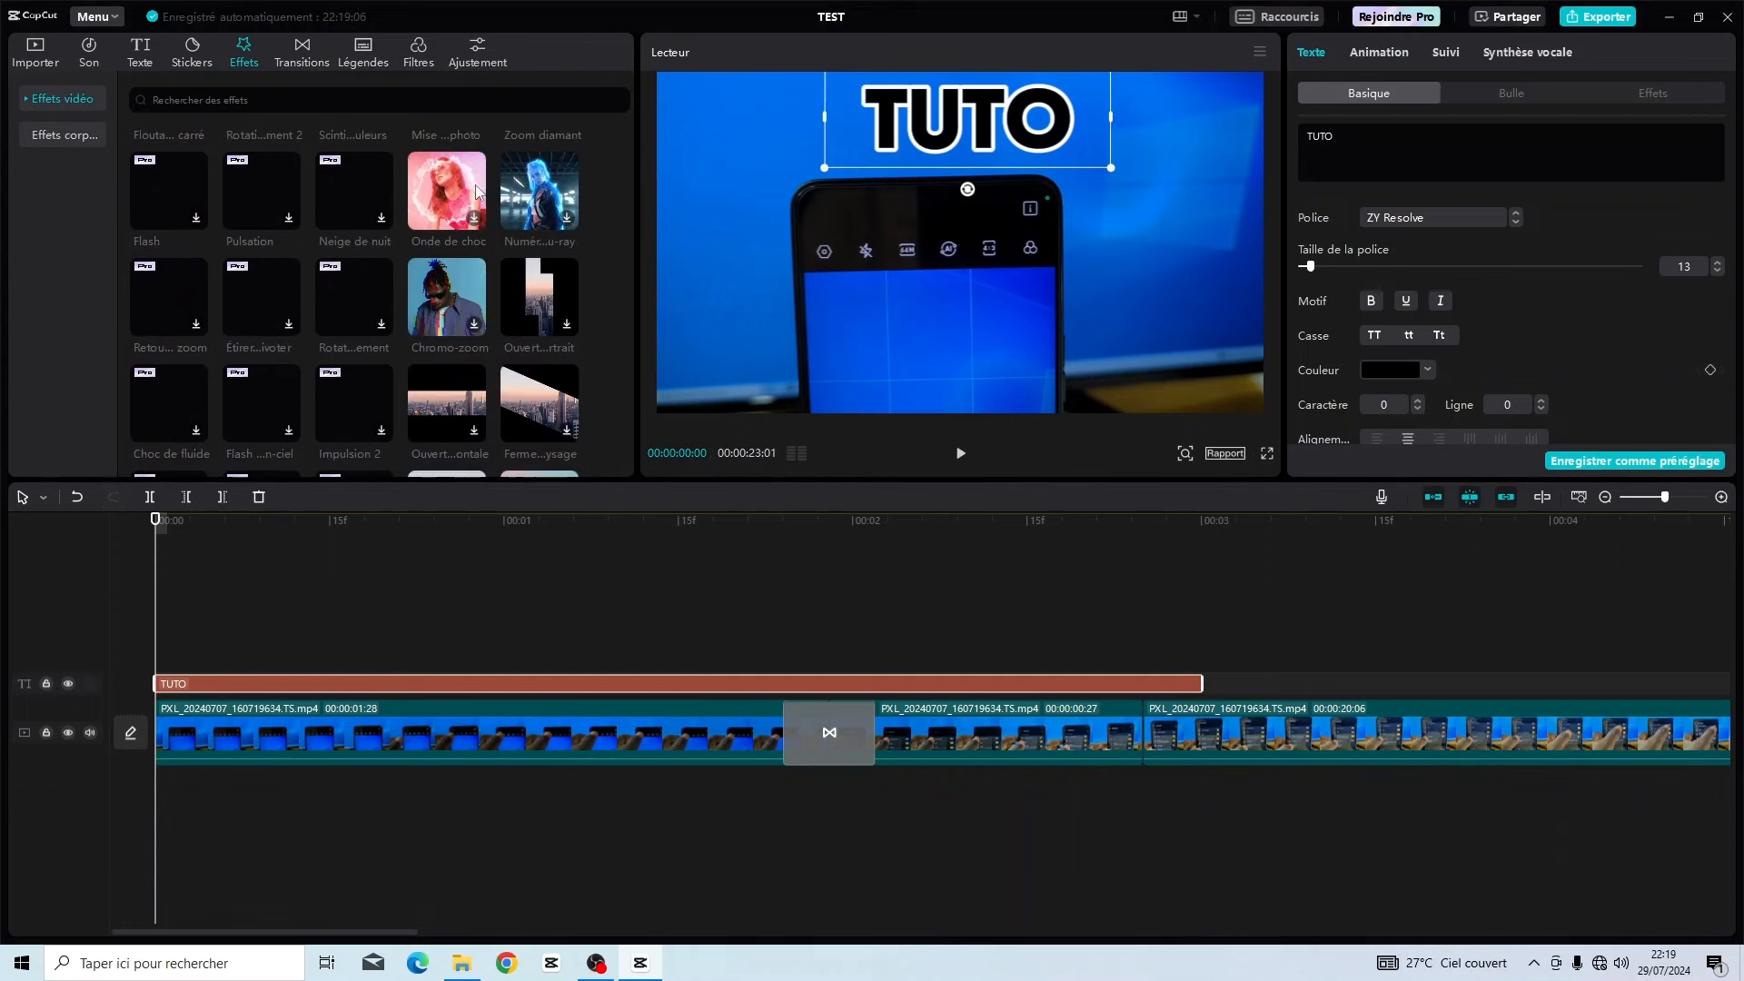
scroll(534, 227, up, 3)
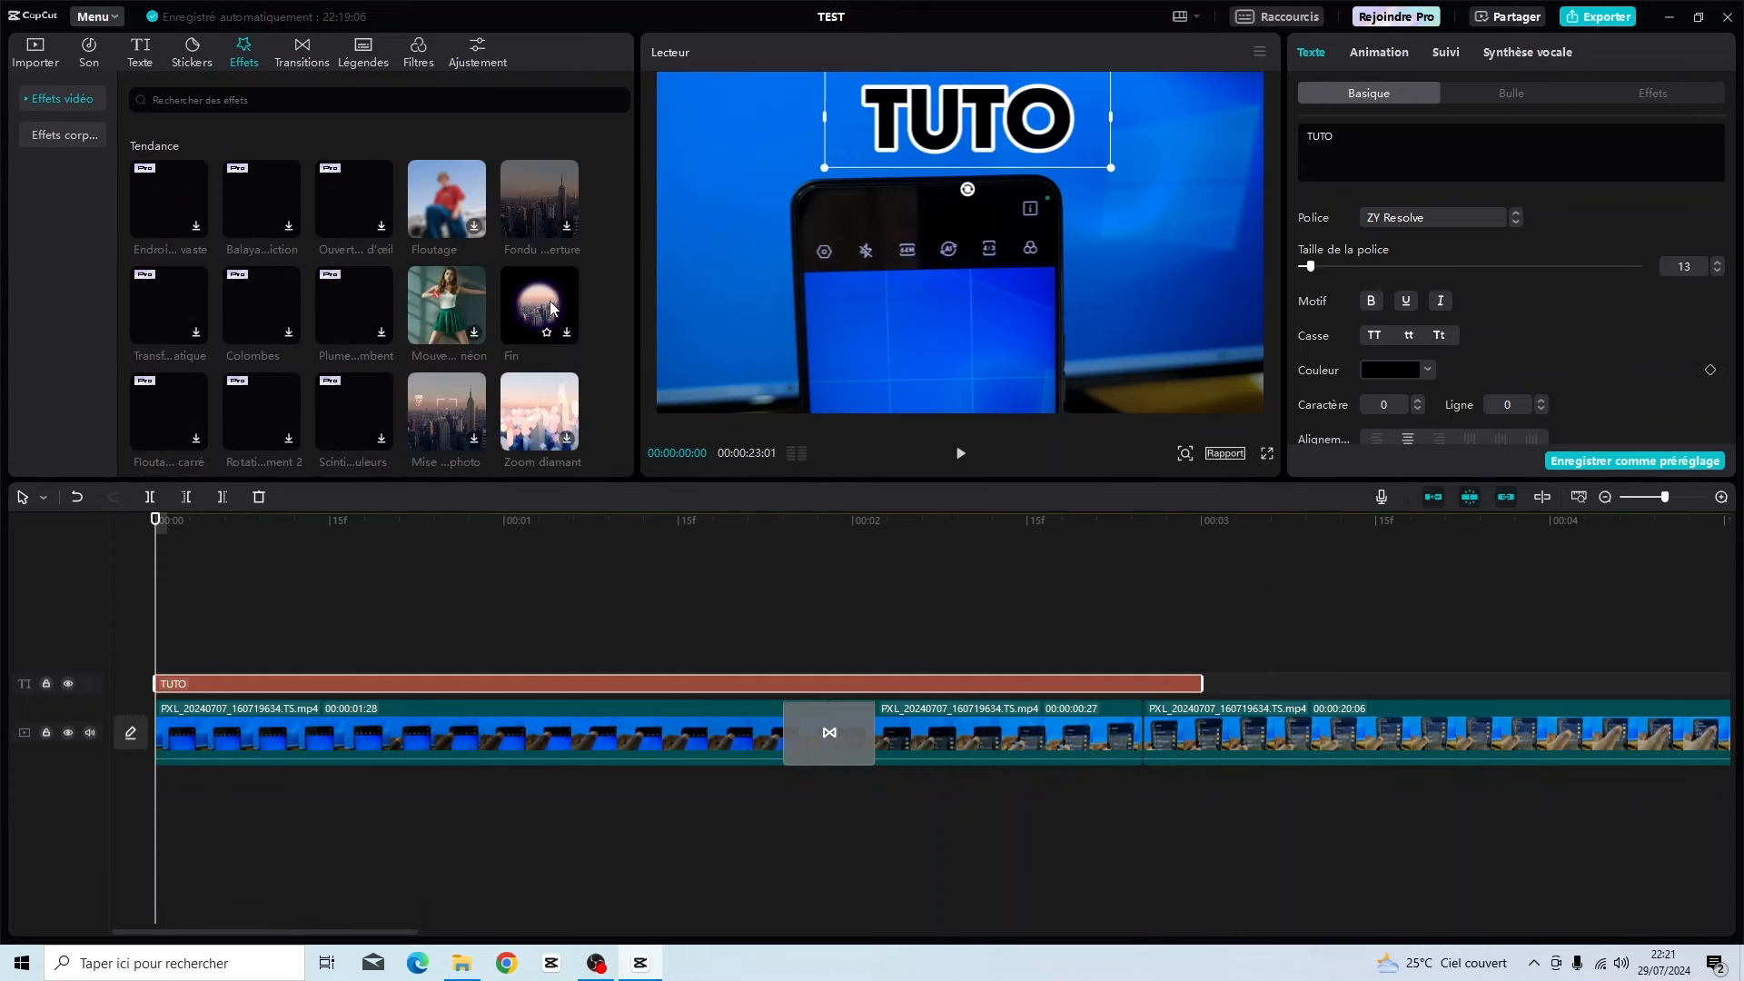
click(550, 307)
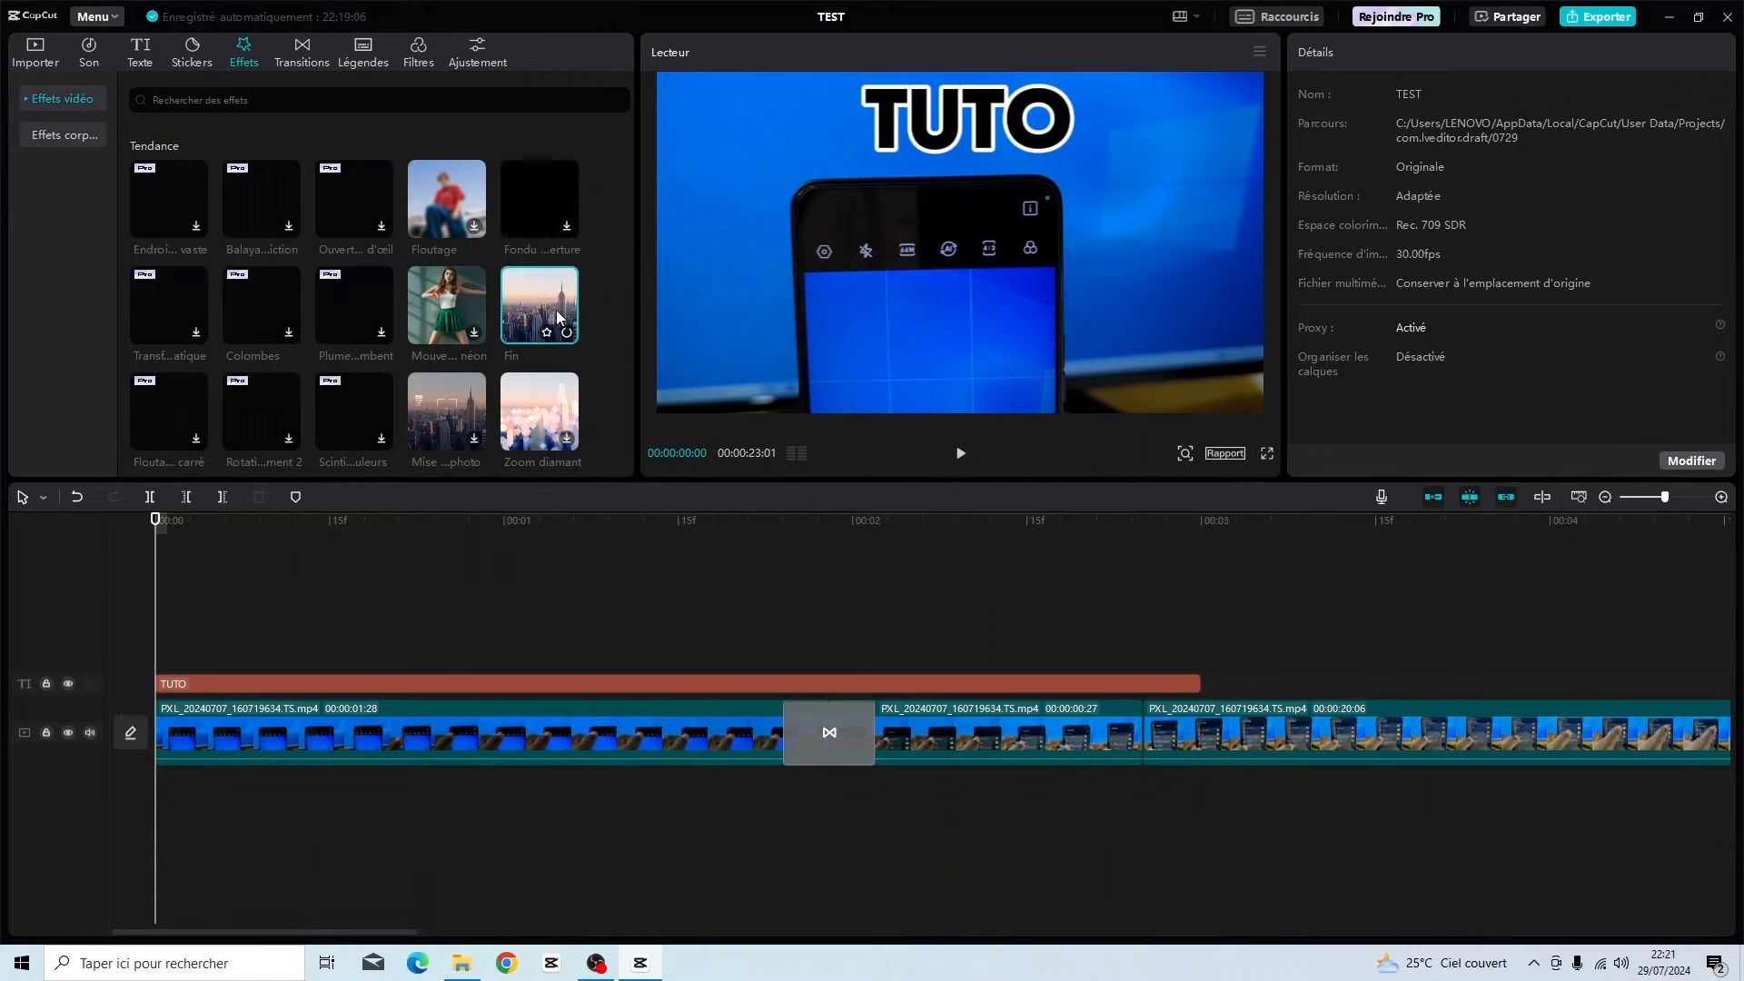
click(543, 310)
click(542, 309)
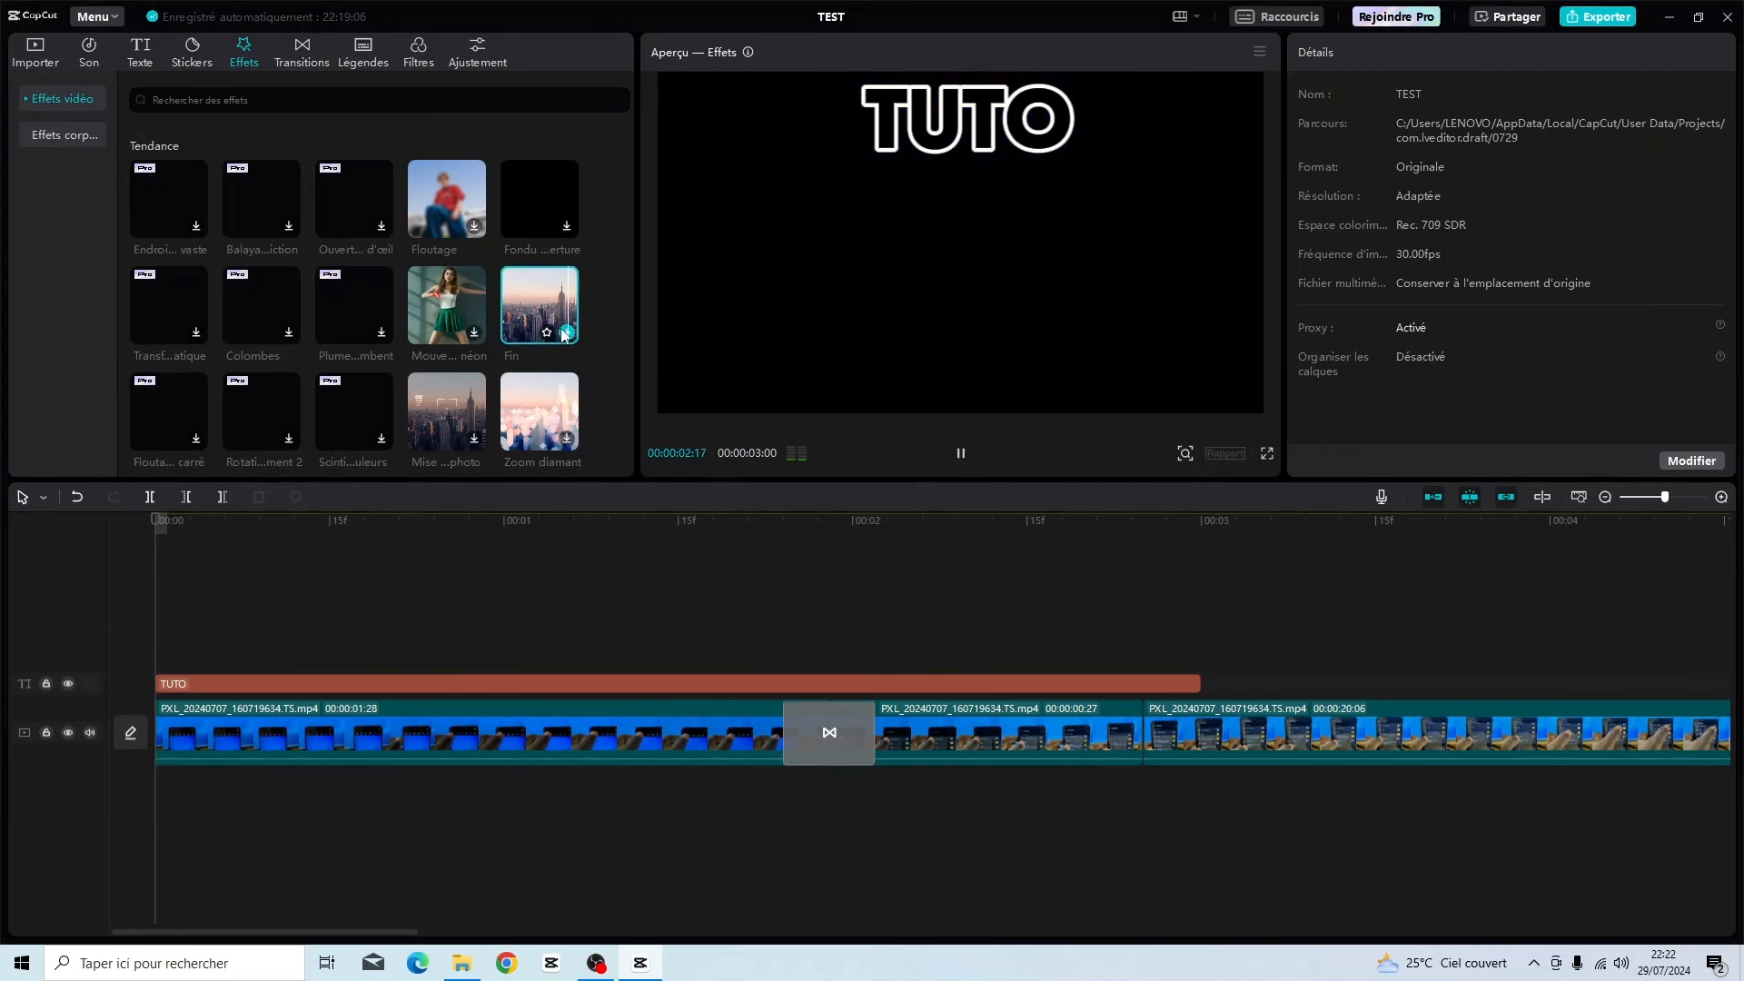
click(566, 333)
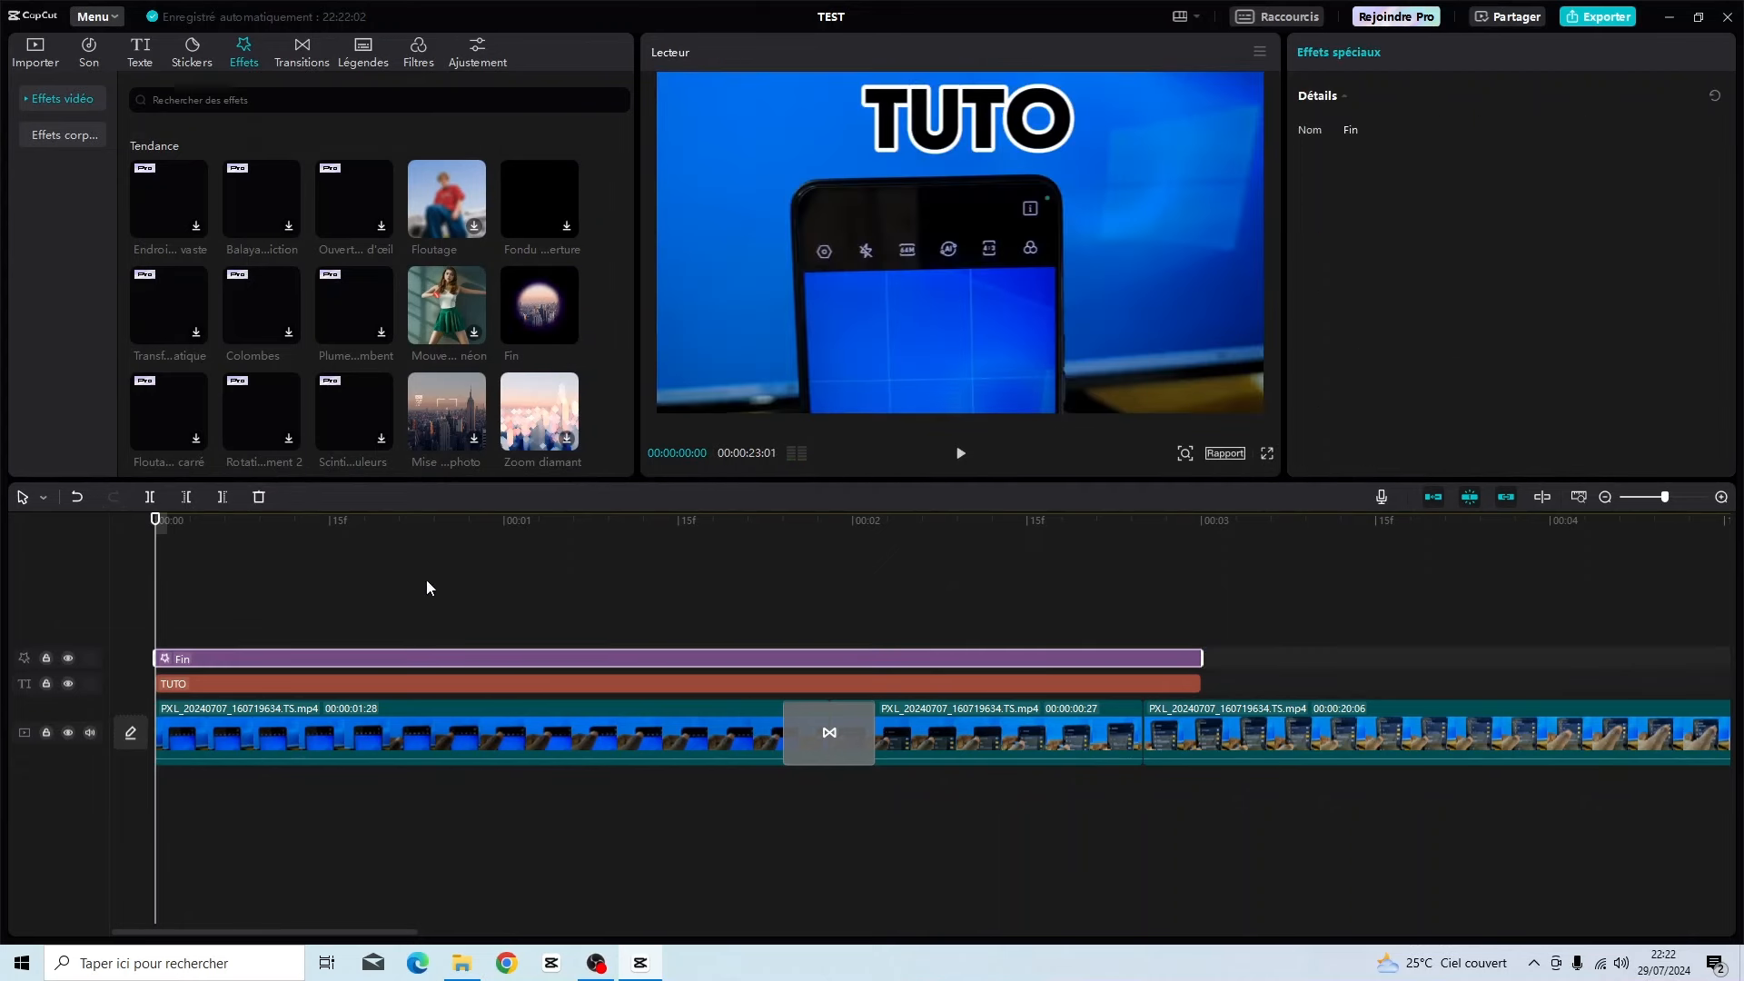
Preview the opening, and shorten the TUTO title to about 1 second and the Fin effect to about 11 frames.
click(946, 691)
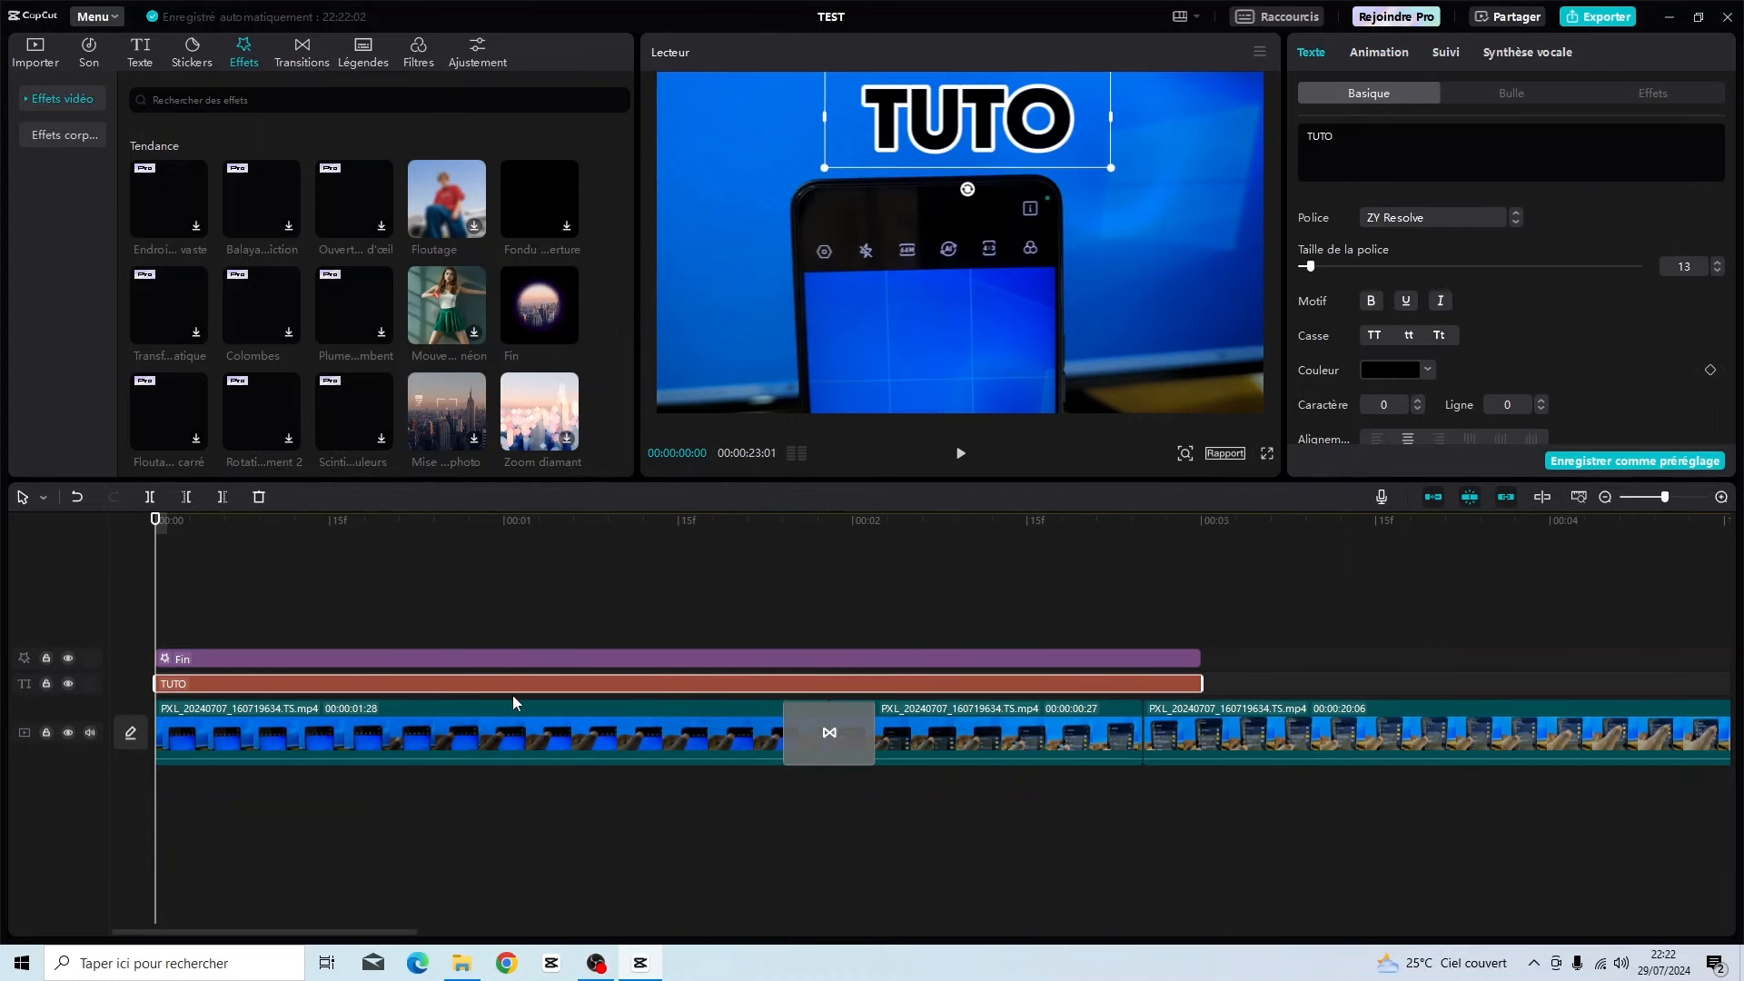
key(space)
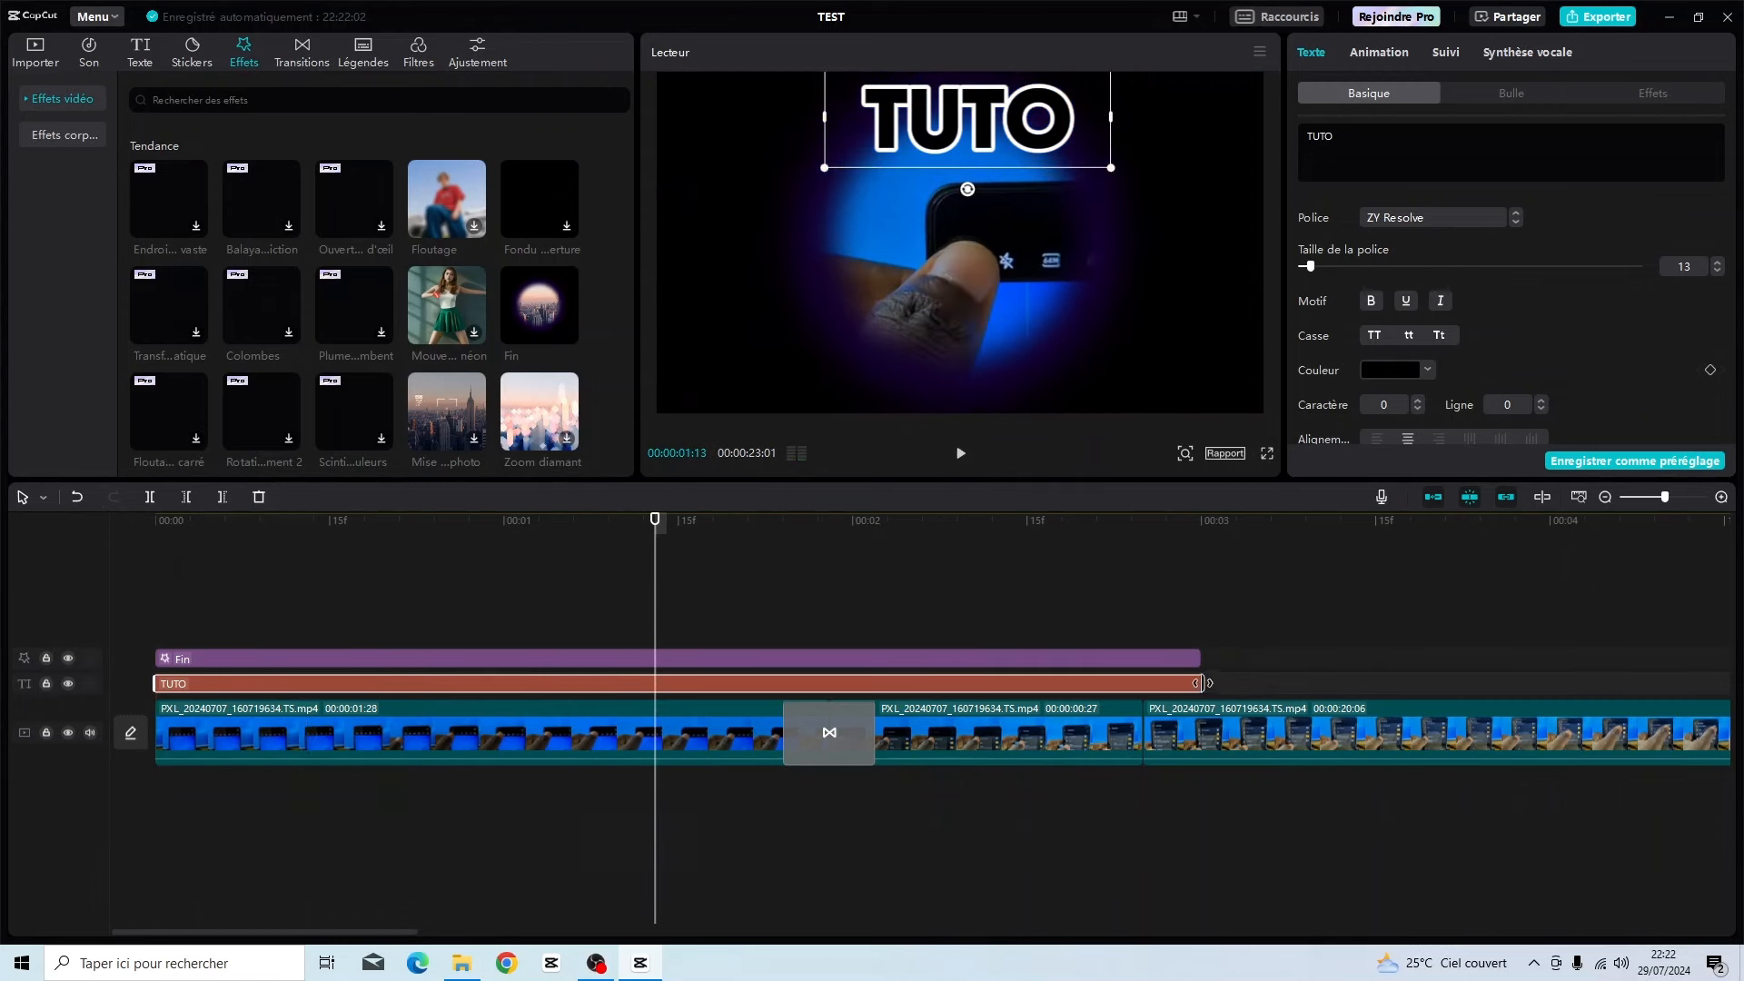
drag(1201, 683, 493, 682)
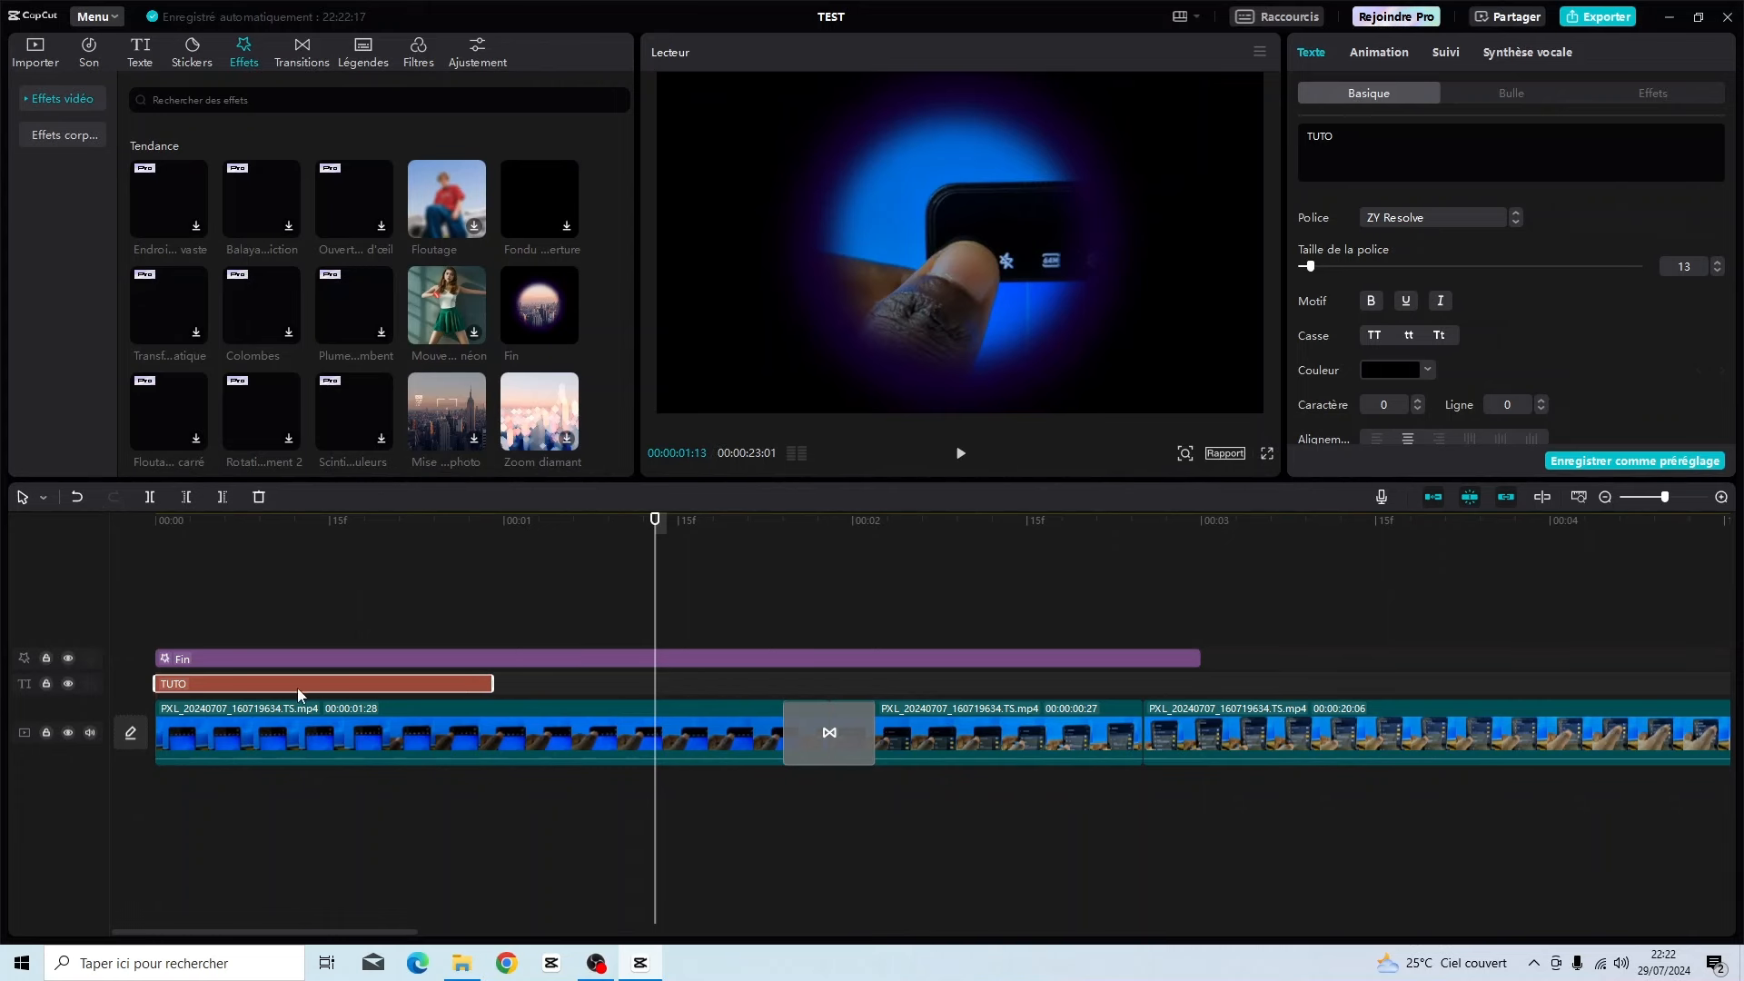
click(1197, 654)
drag(1197, 654, 272, 646)
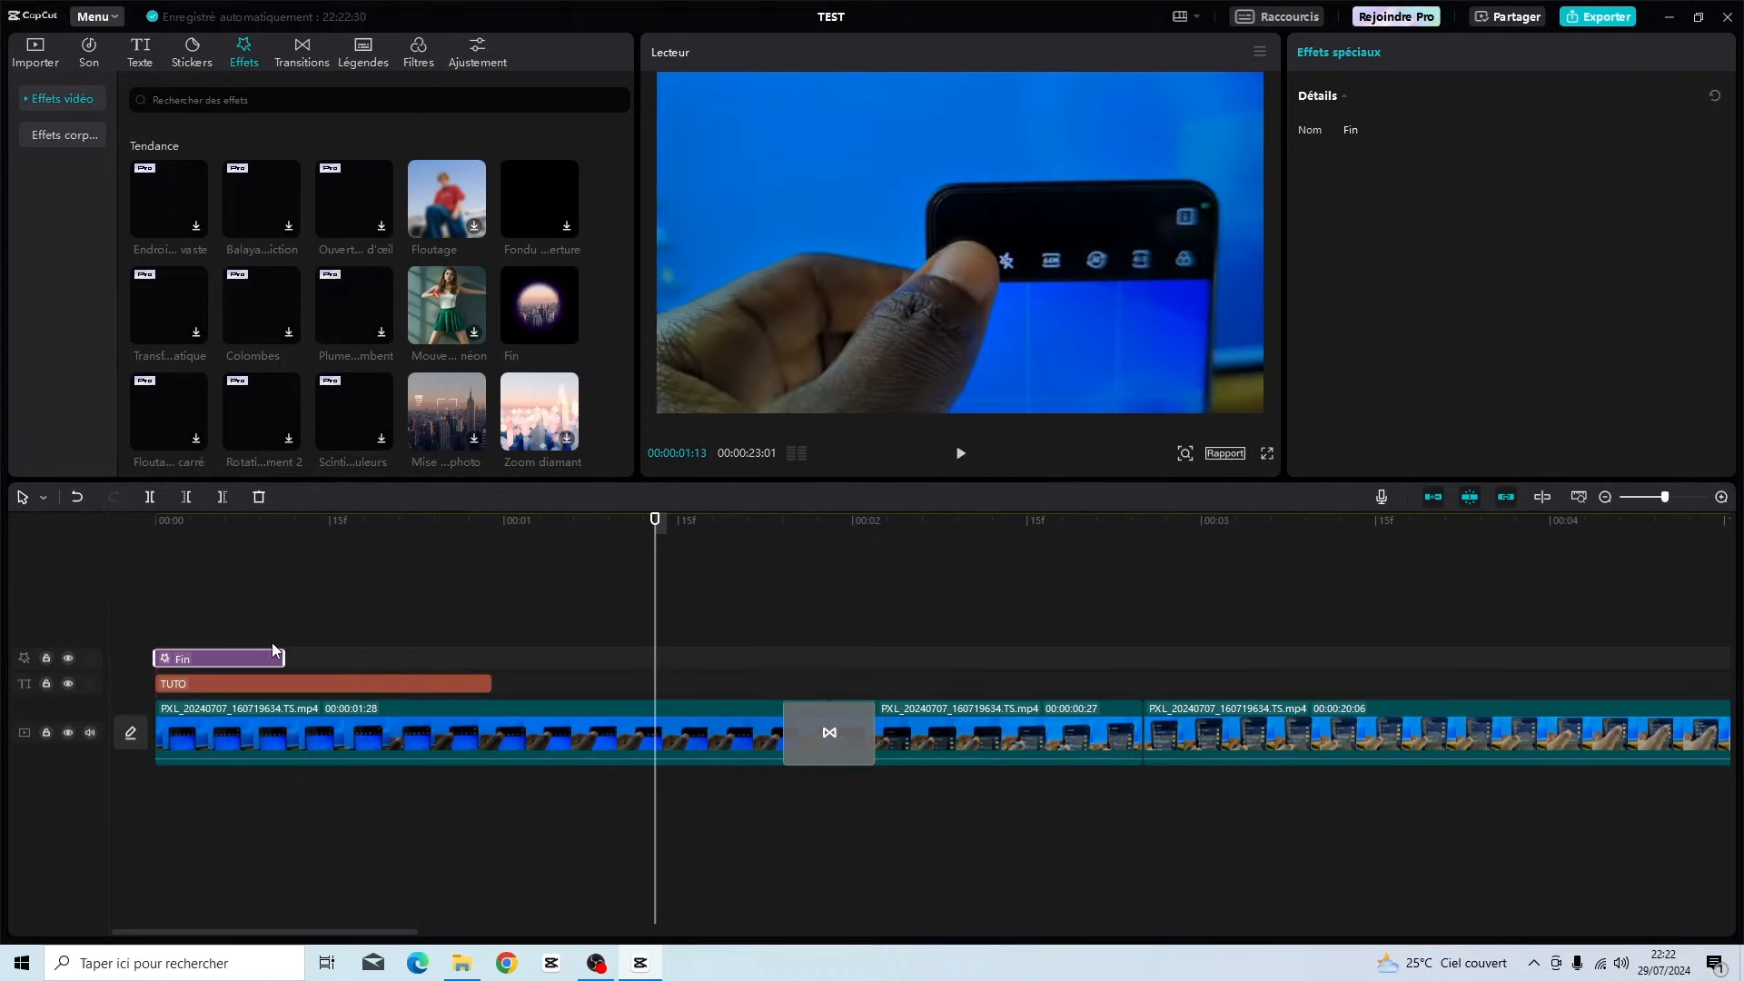
Play the video from the timeline start to check the shortened Fin effect and TUTO title.
key(Home)
key(space)
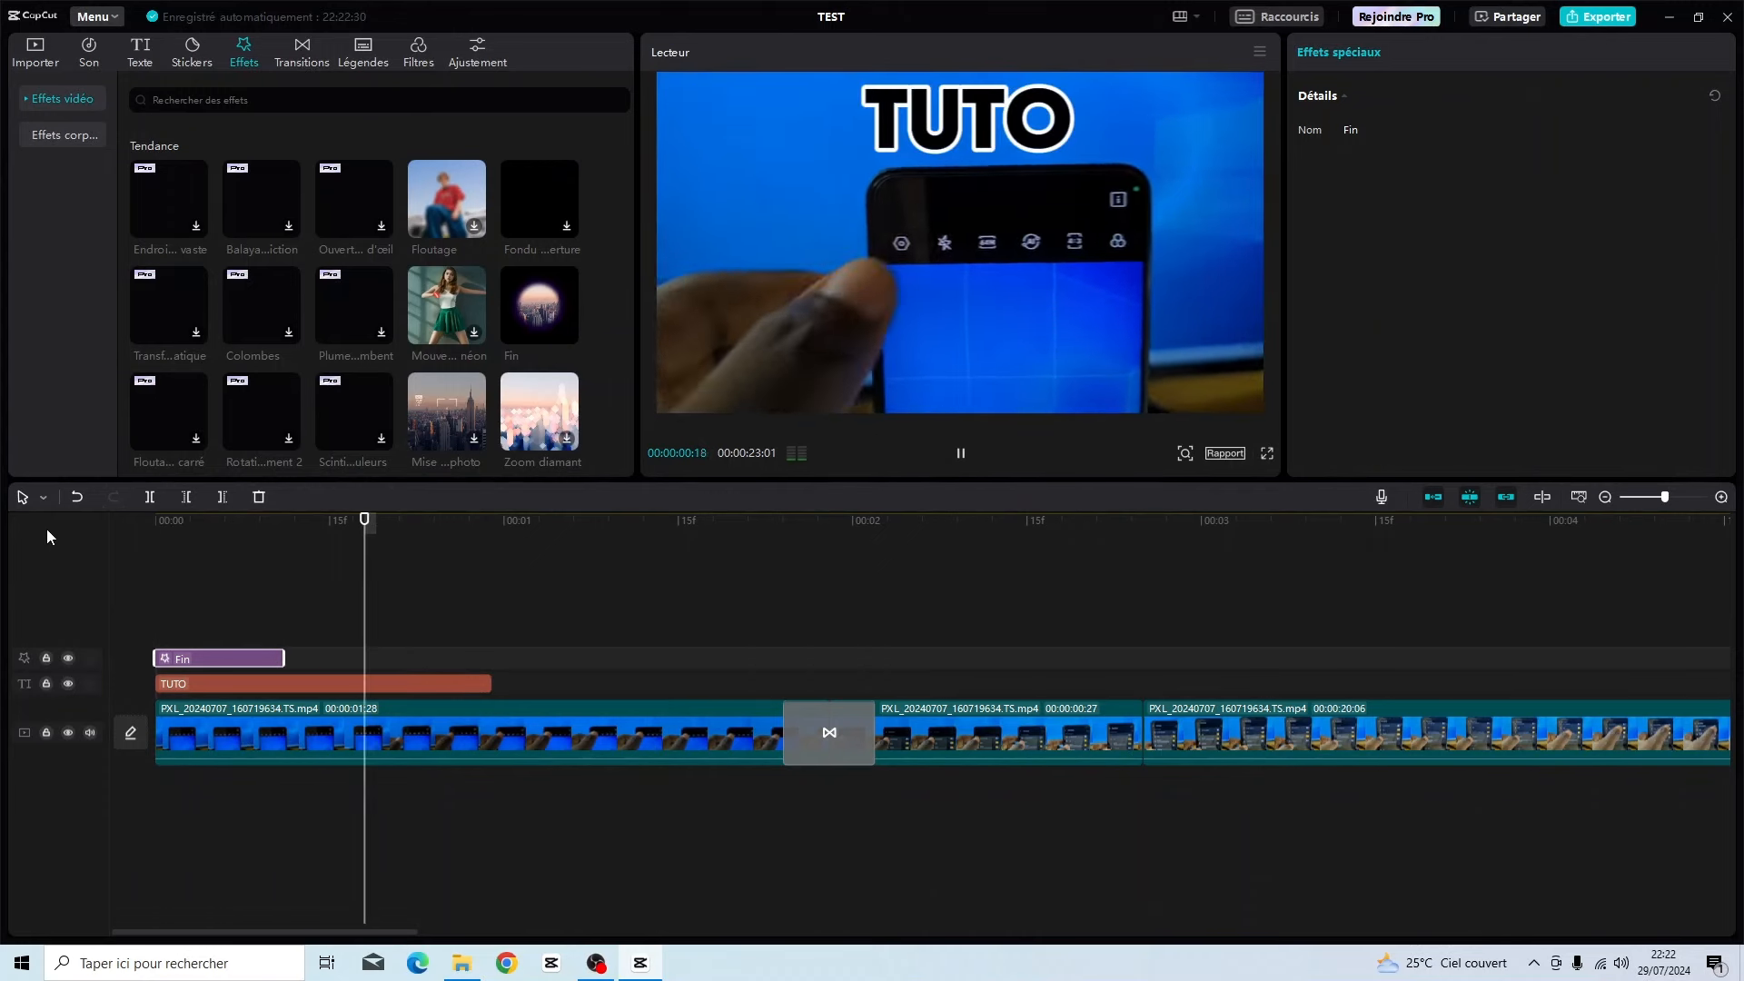
key(space)
Browse the trending video effects and look through the list of video effect categories.
scroll(446, 335, down, 3)
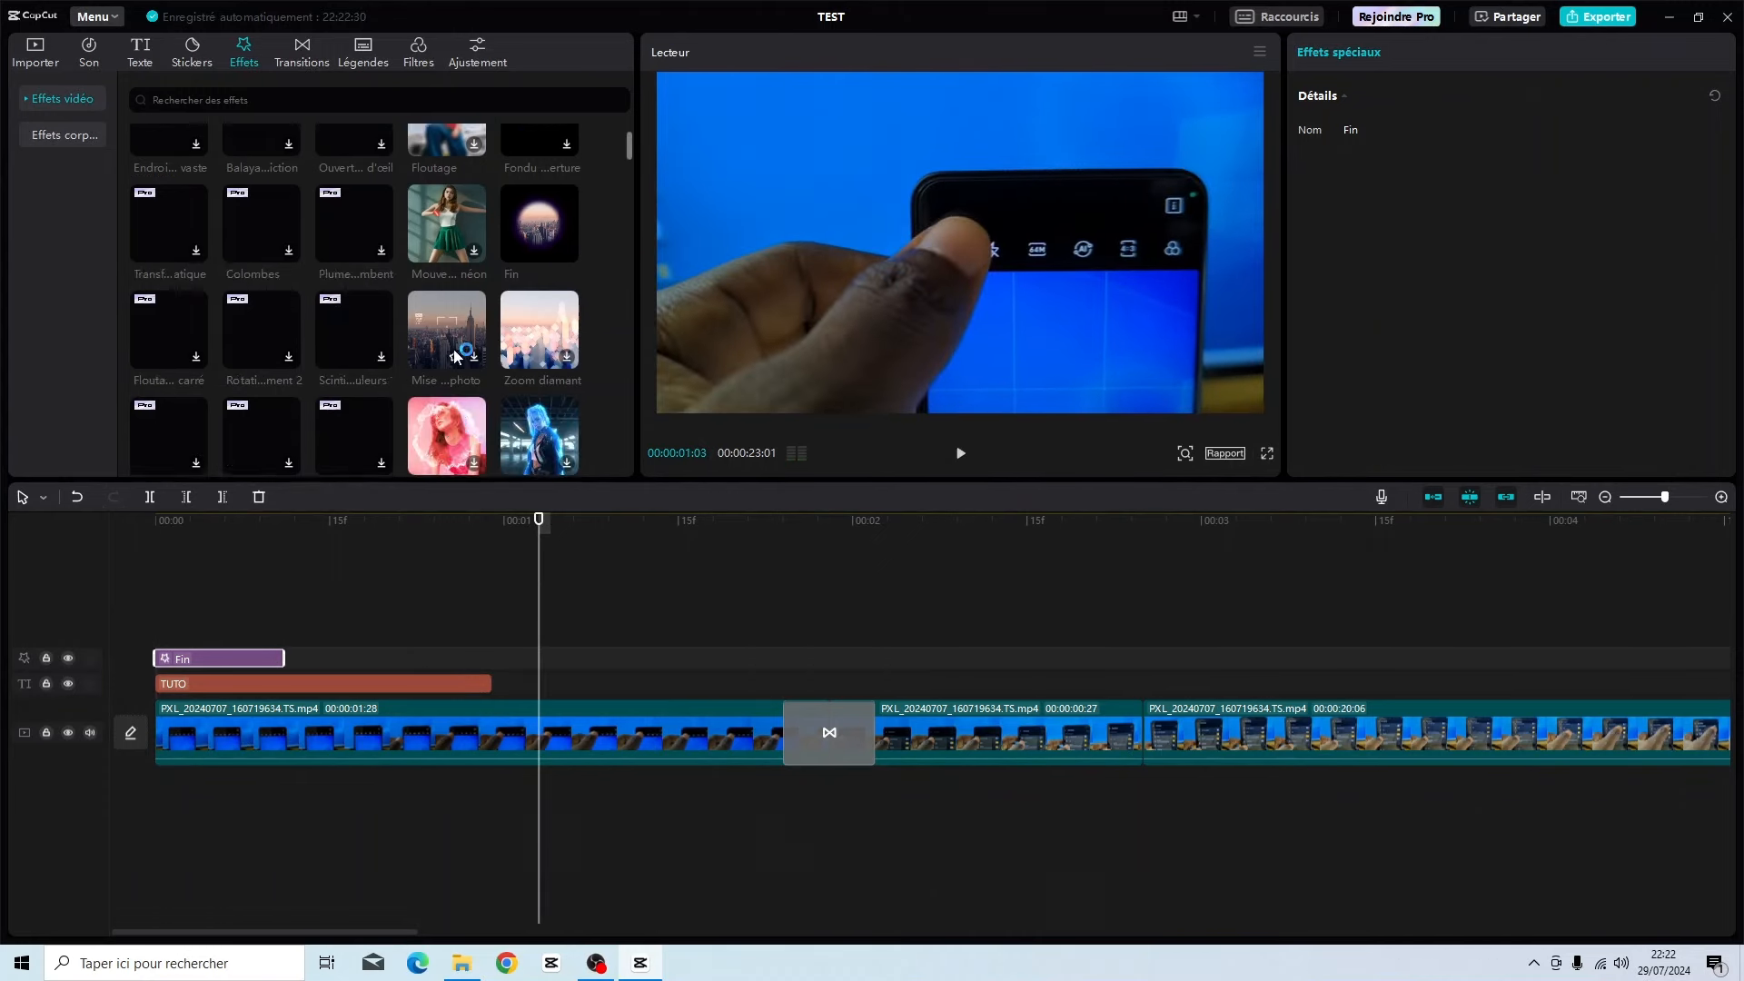
scroll(447, 335, down, 3)
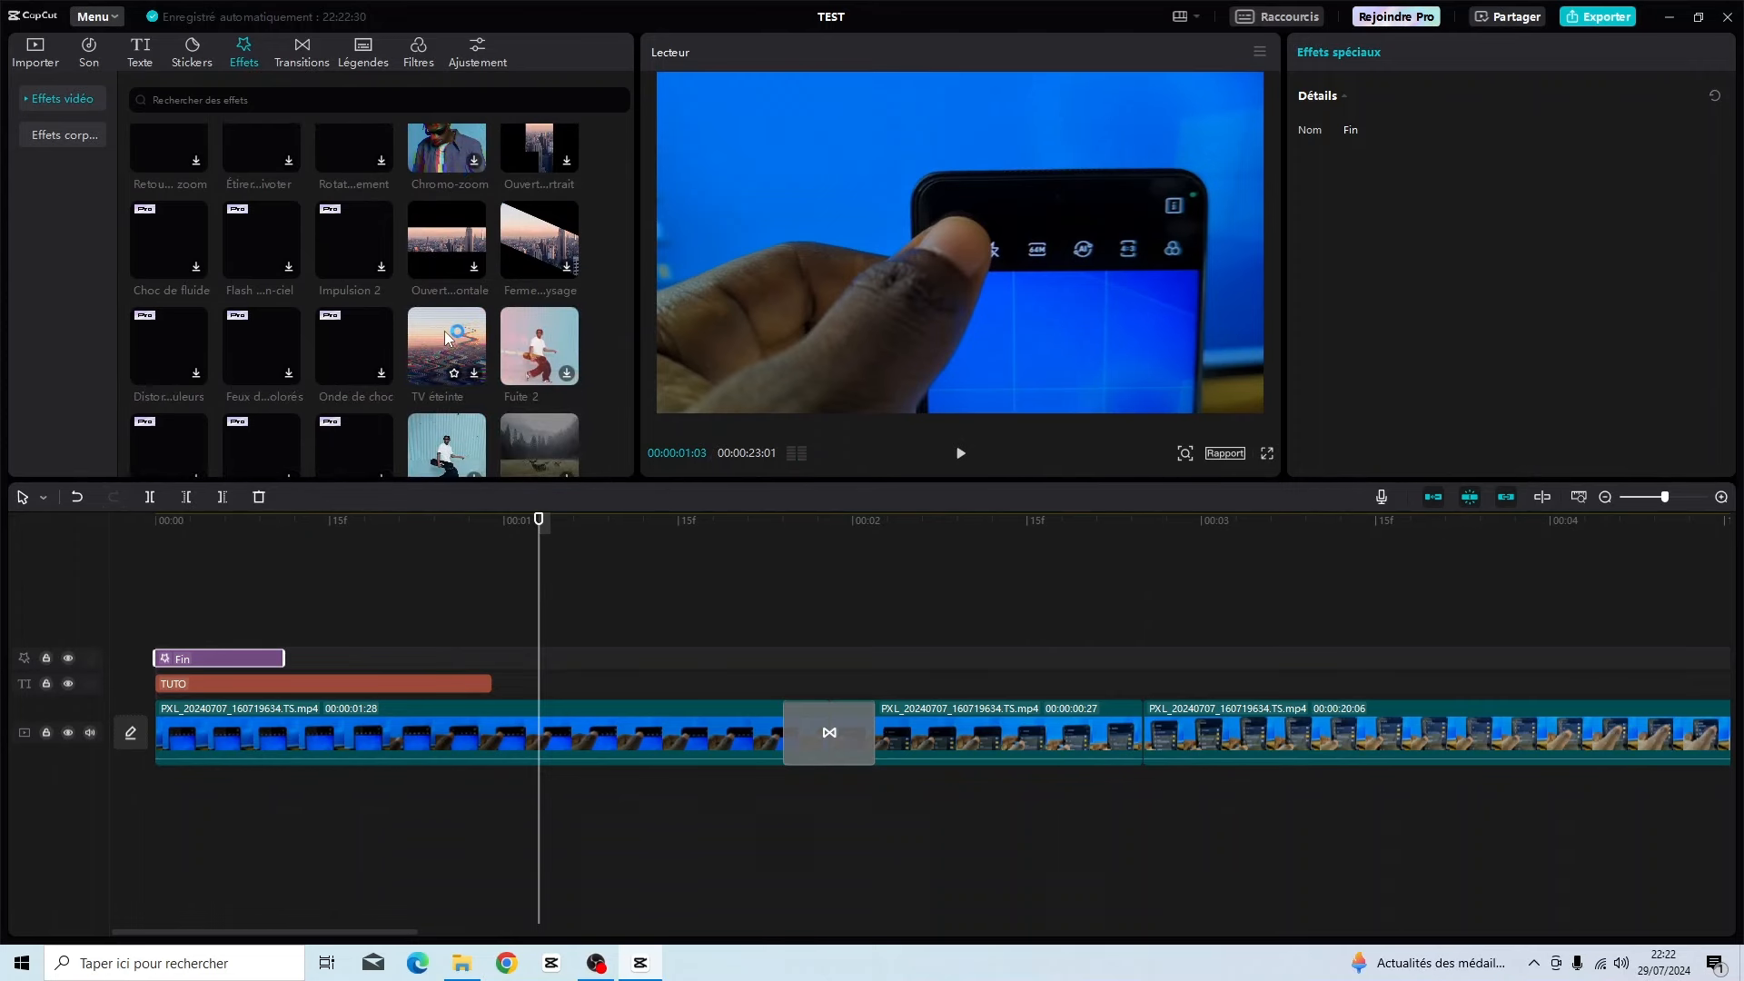
scroll(512, 331, down, 2)
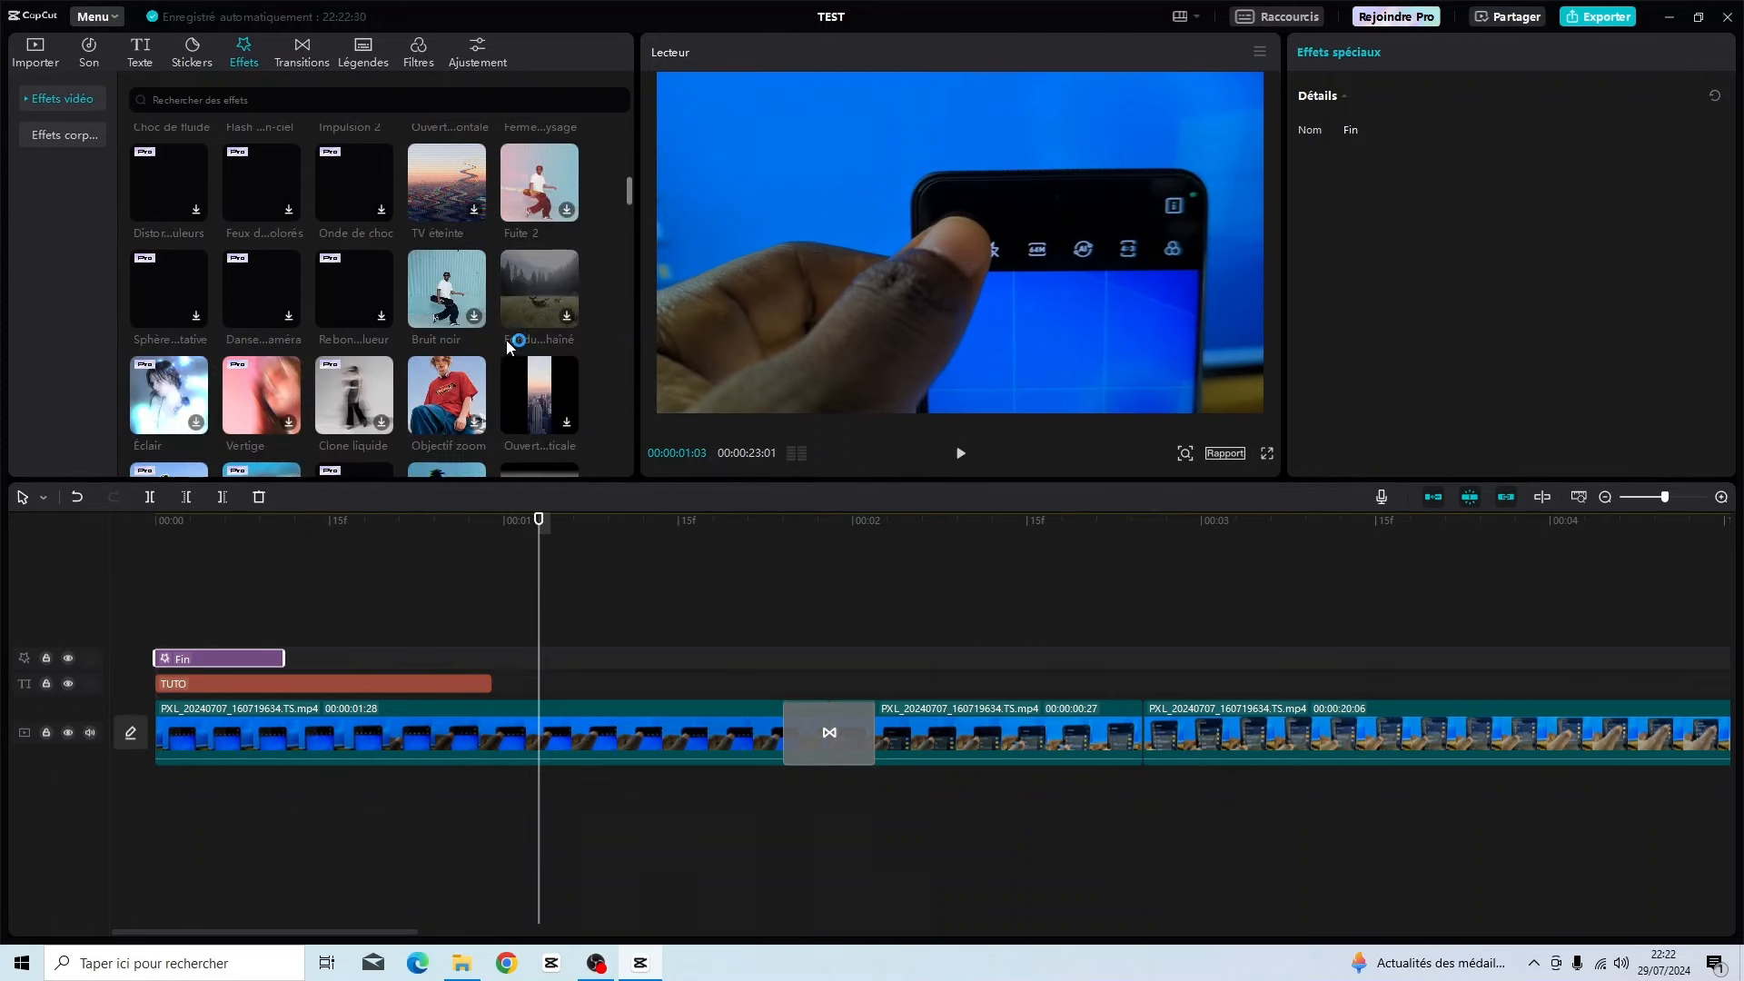
scroll(516, 316, down, 3)
scroll(525, 328, up, 4)
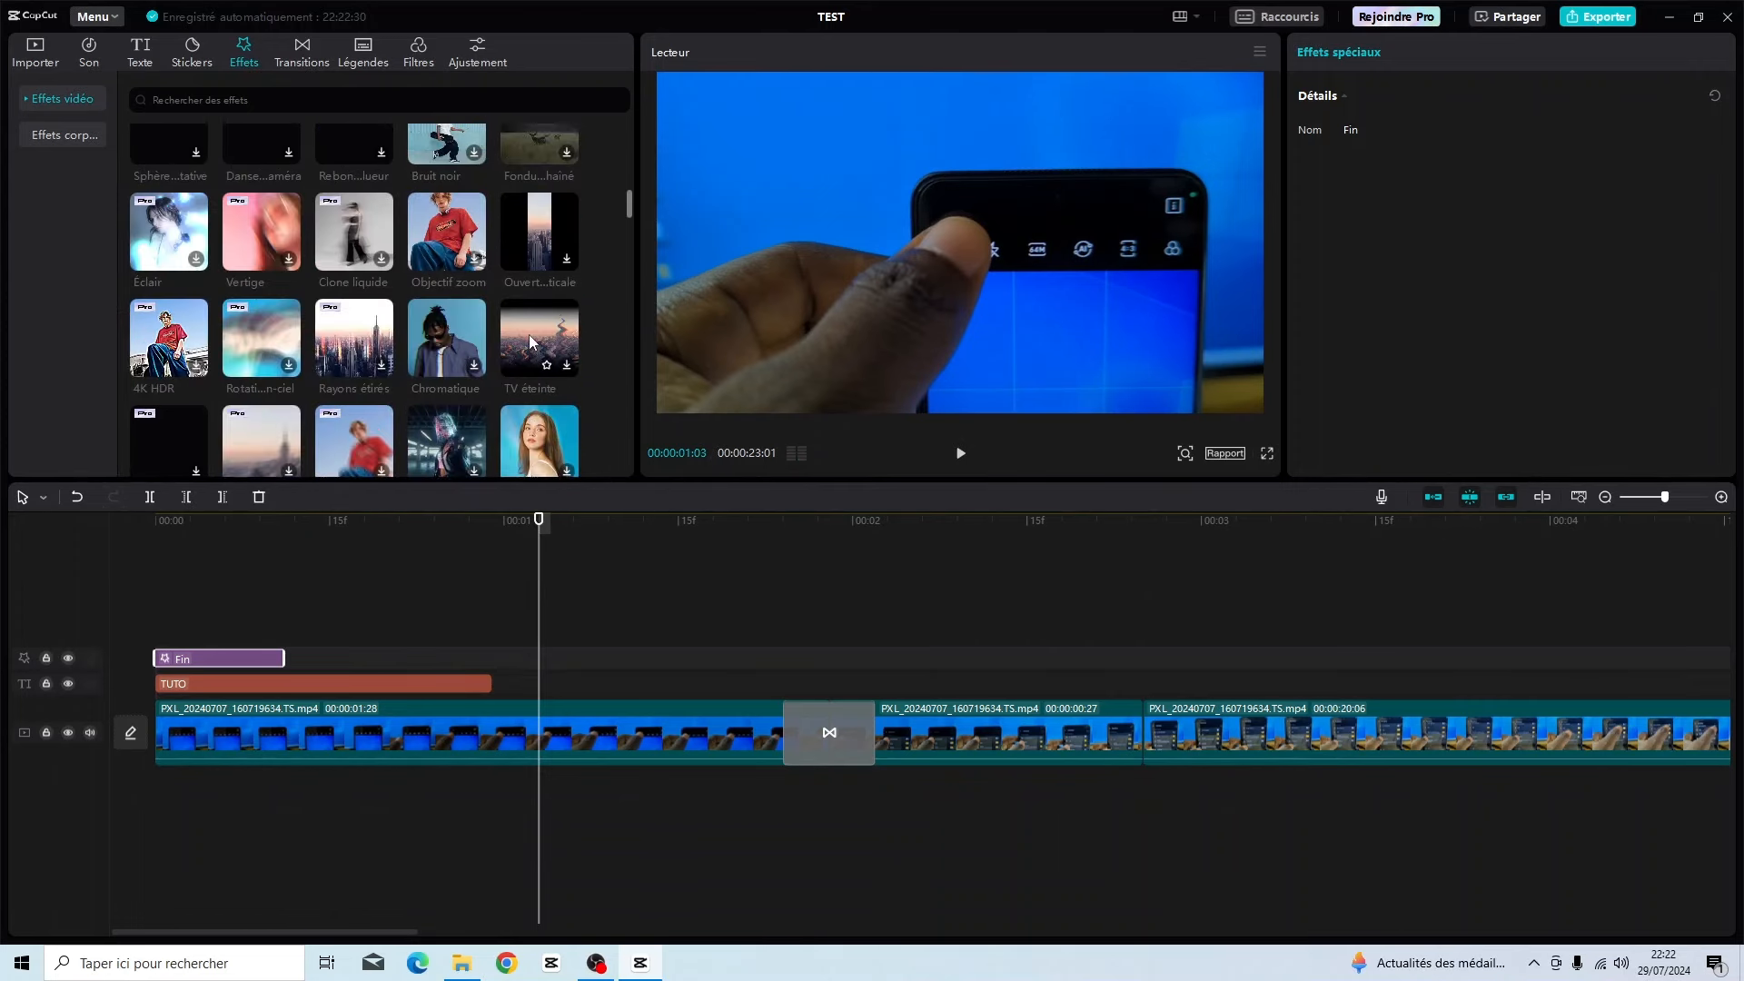
scroll(531, 340, down, 5)
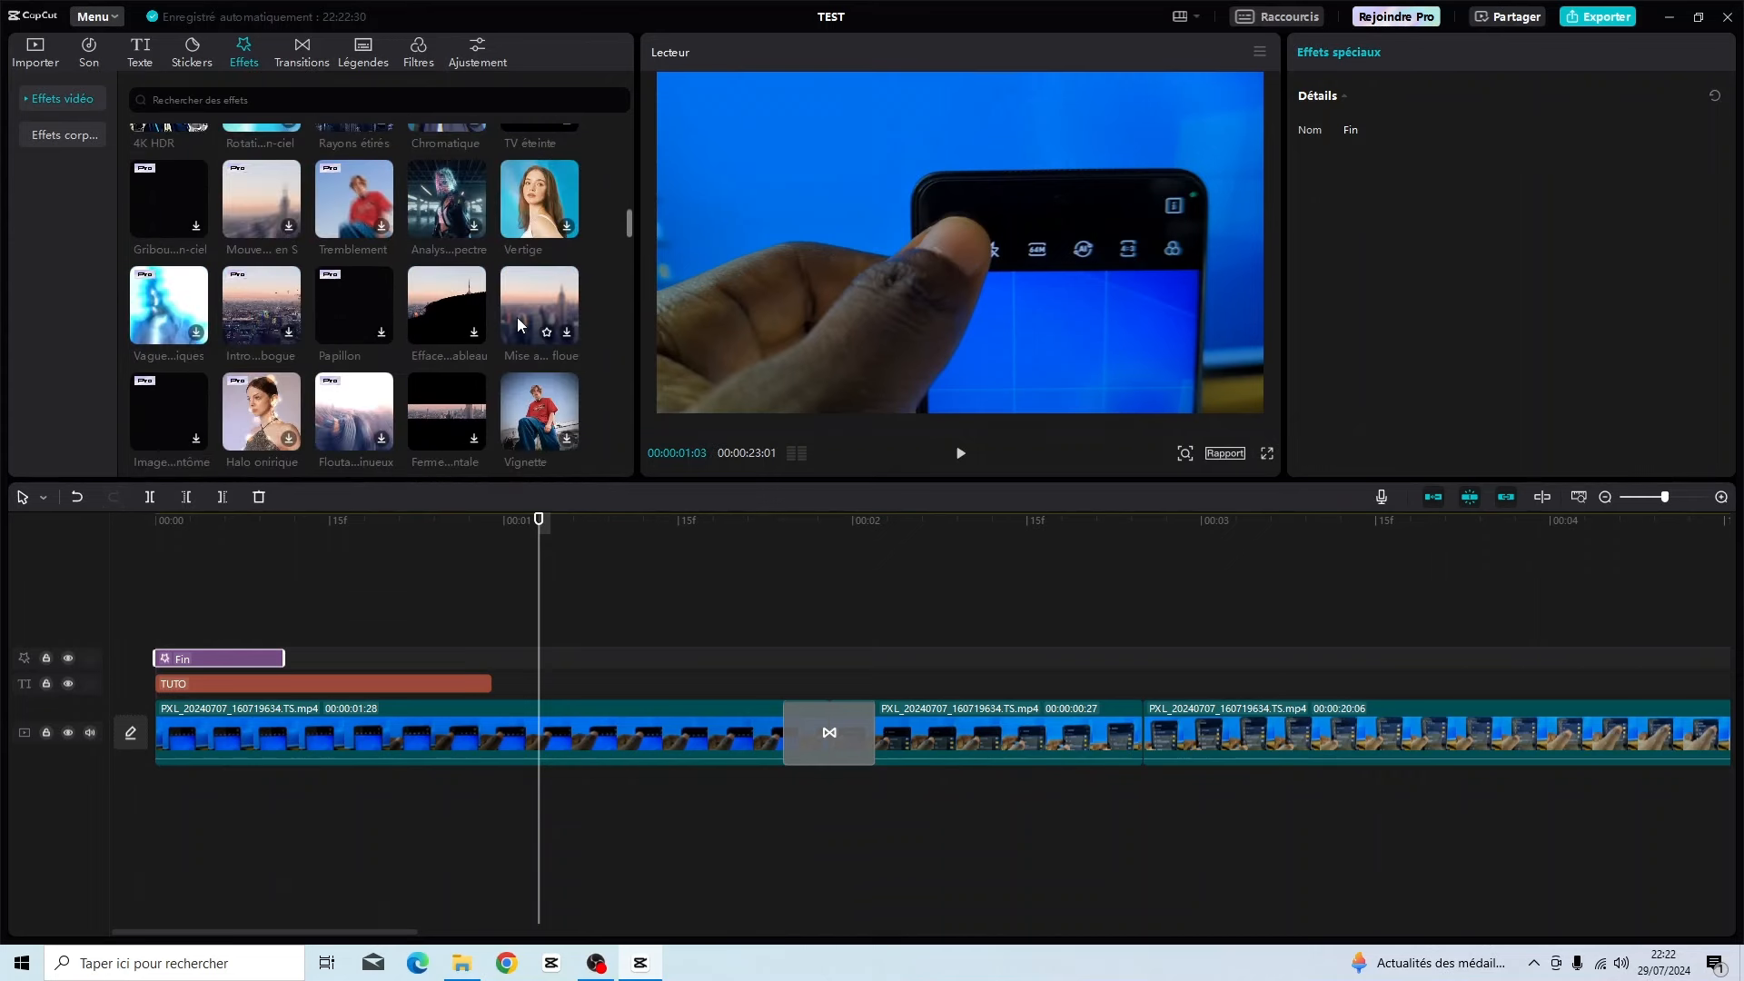
scroll(499, 314, down, 3)
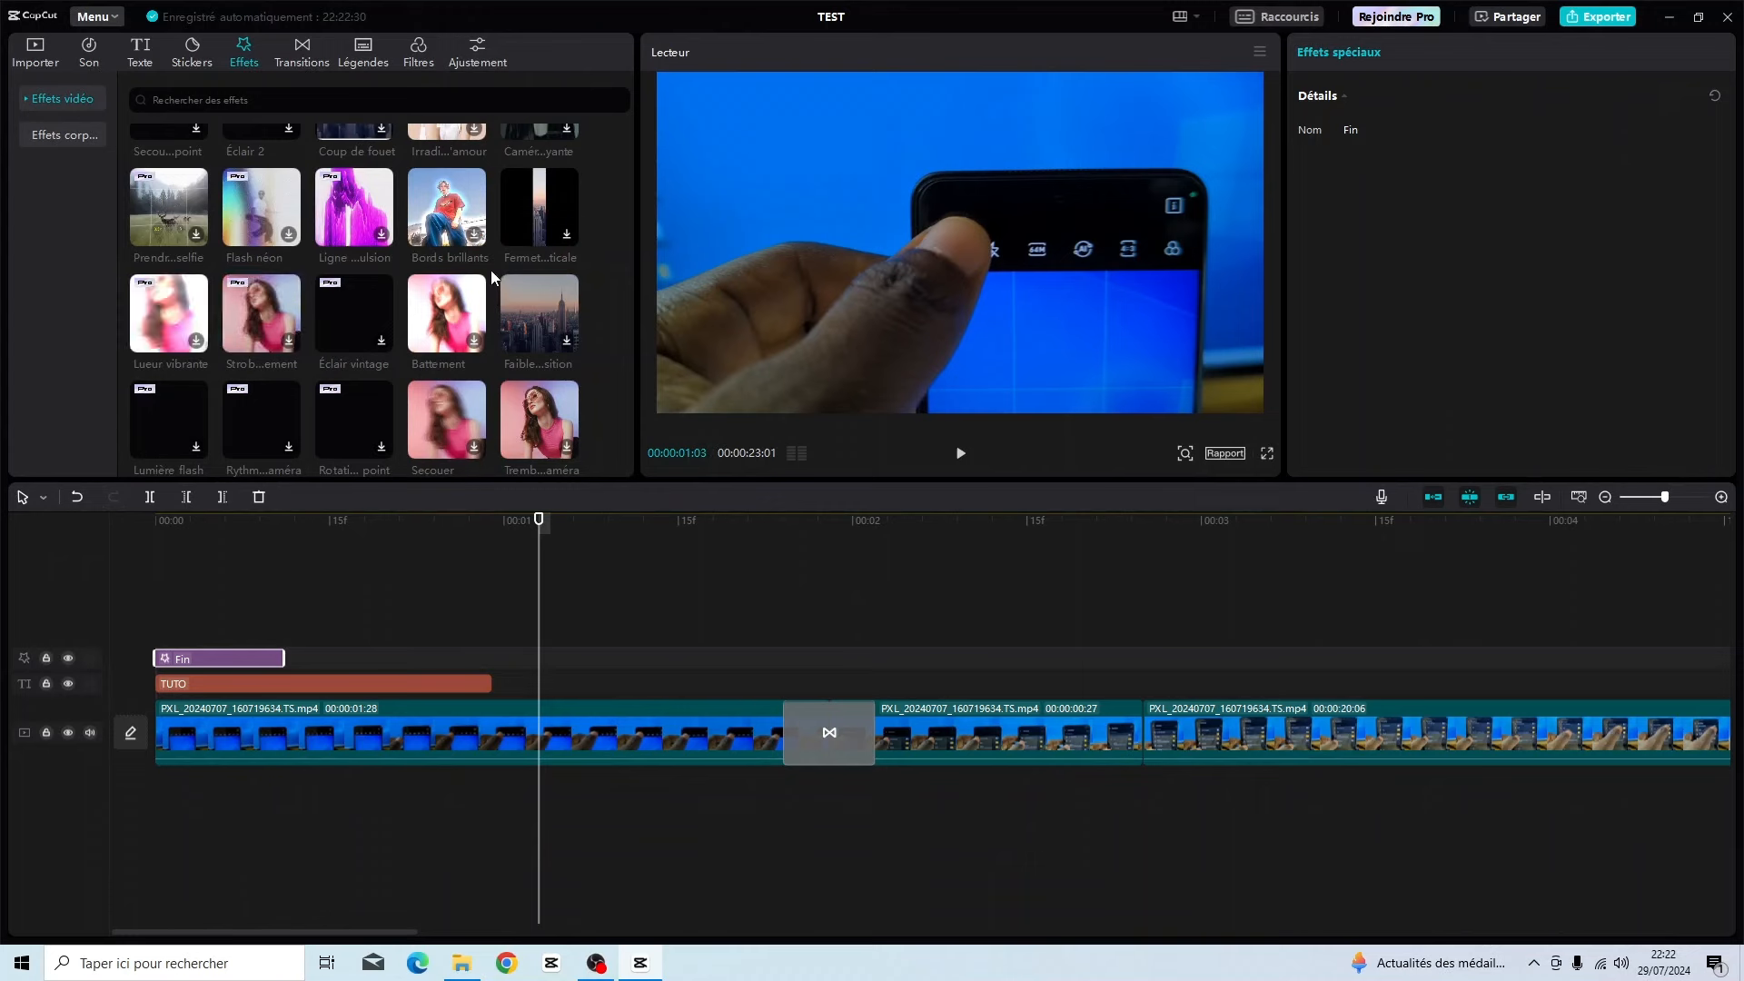
scroll(454, 300, down, 2)
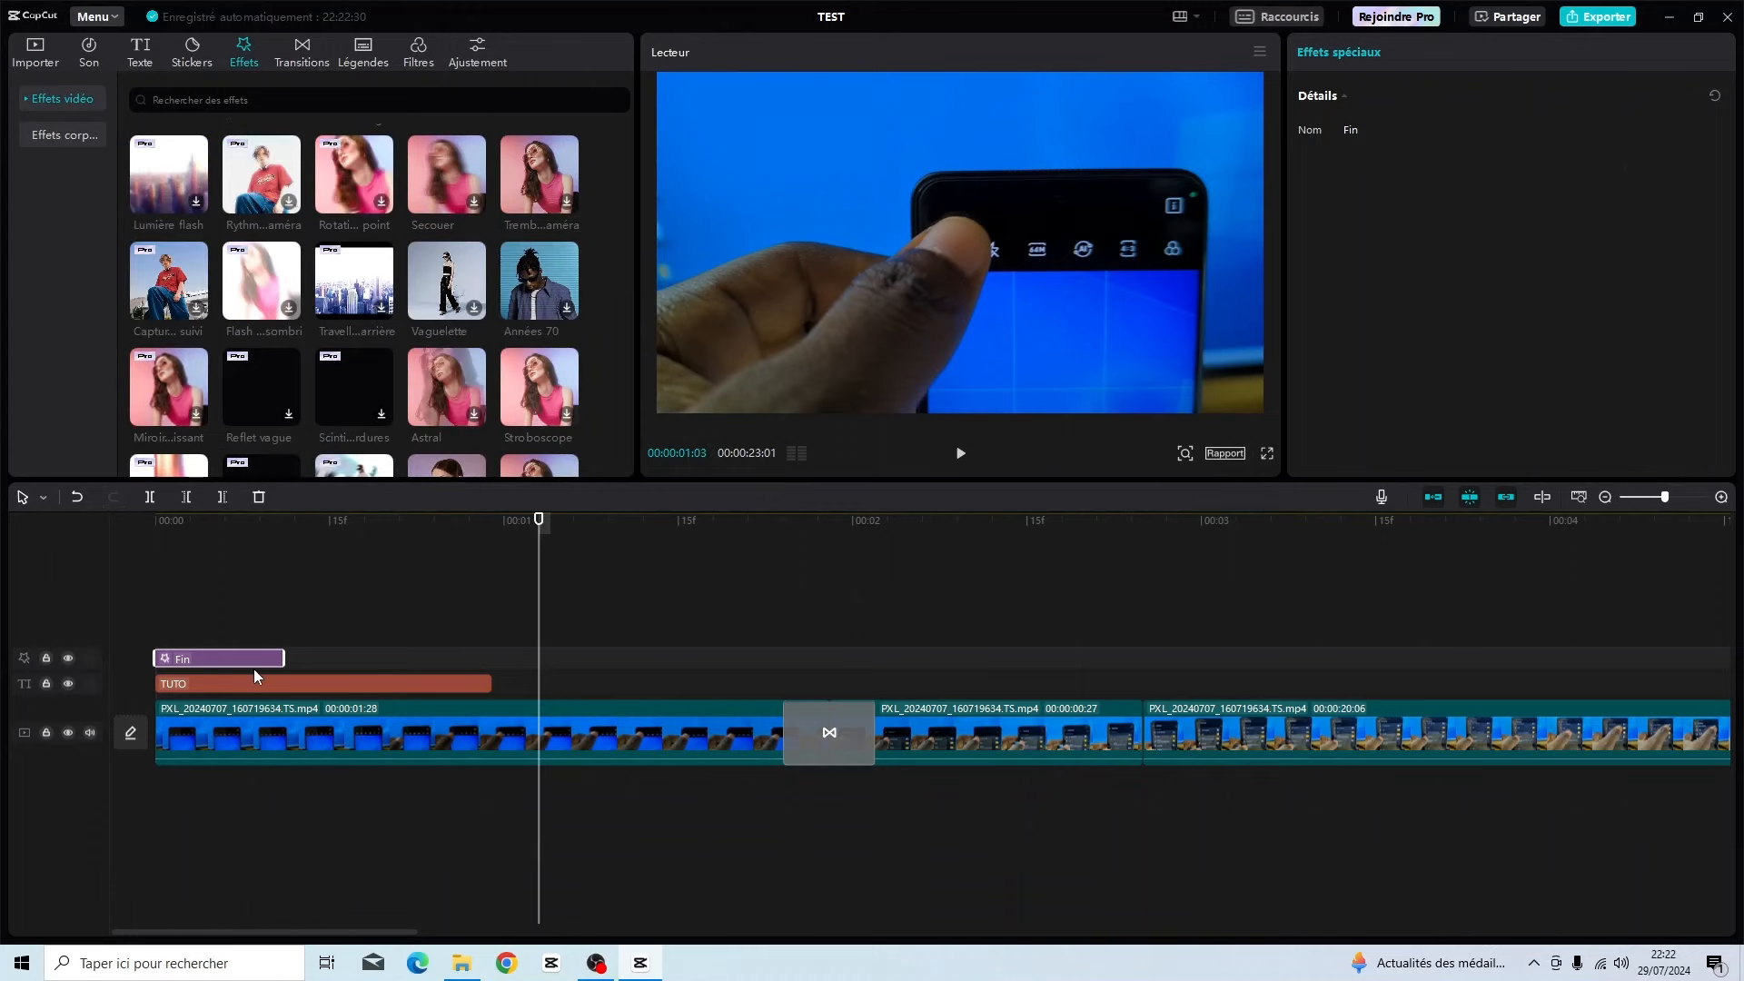
click(56, 95)
scroll(61, 292, down, 10)
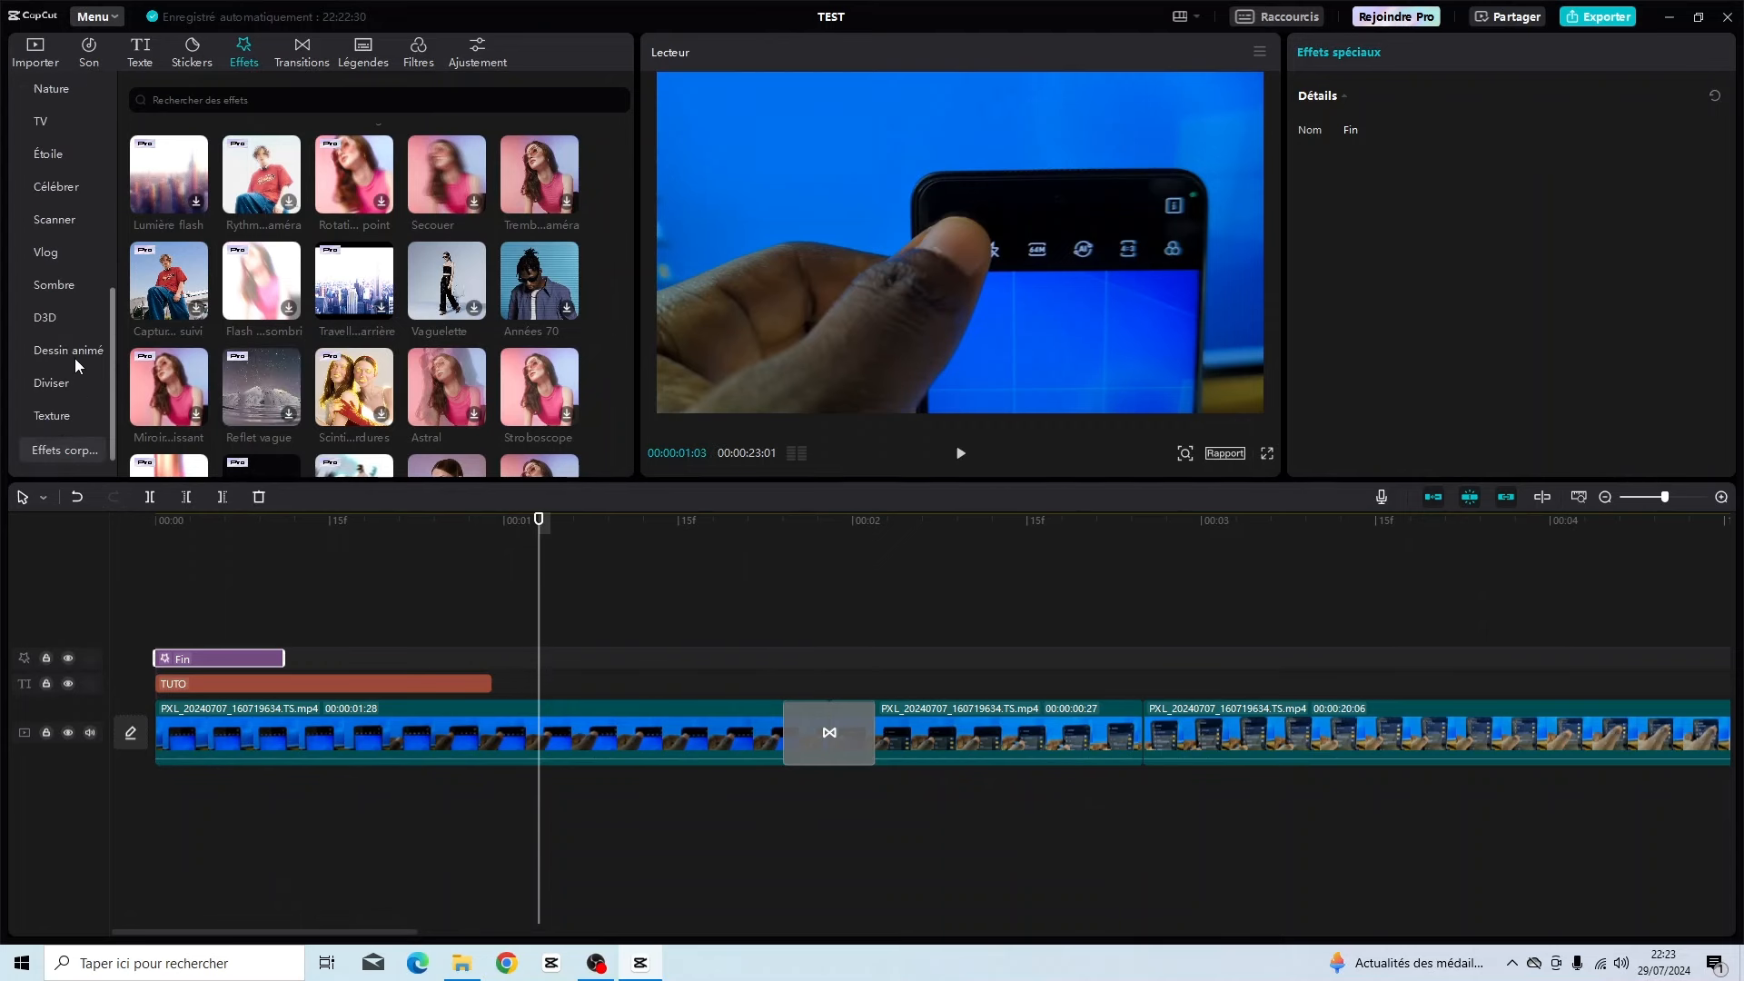
scroll(76, 356, up, 10)
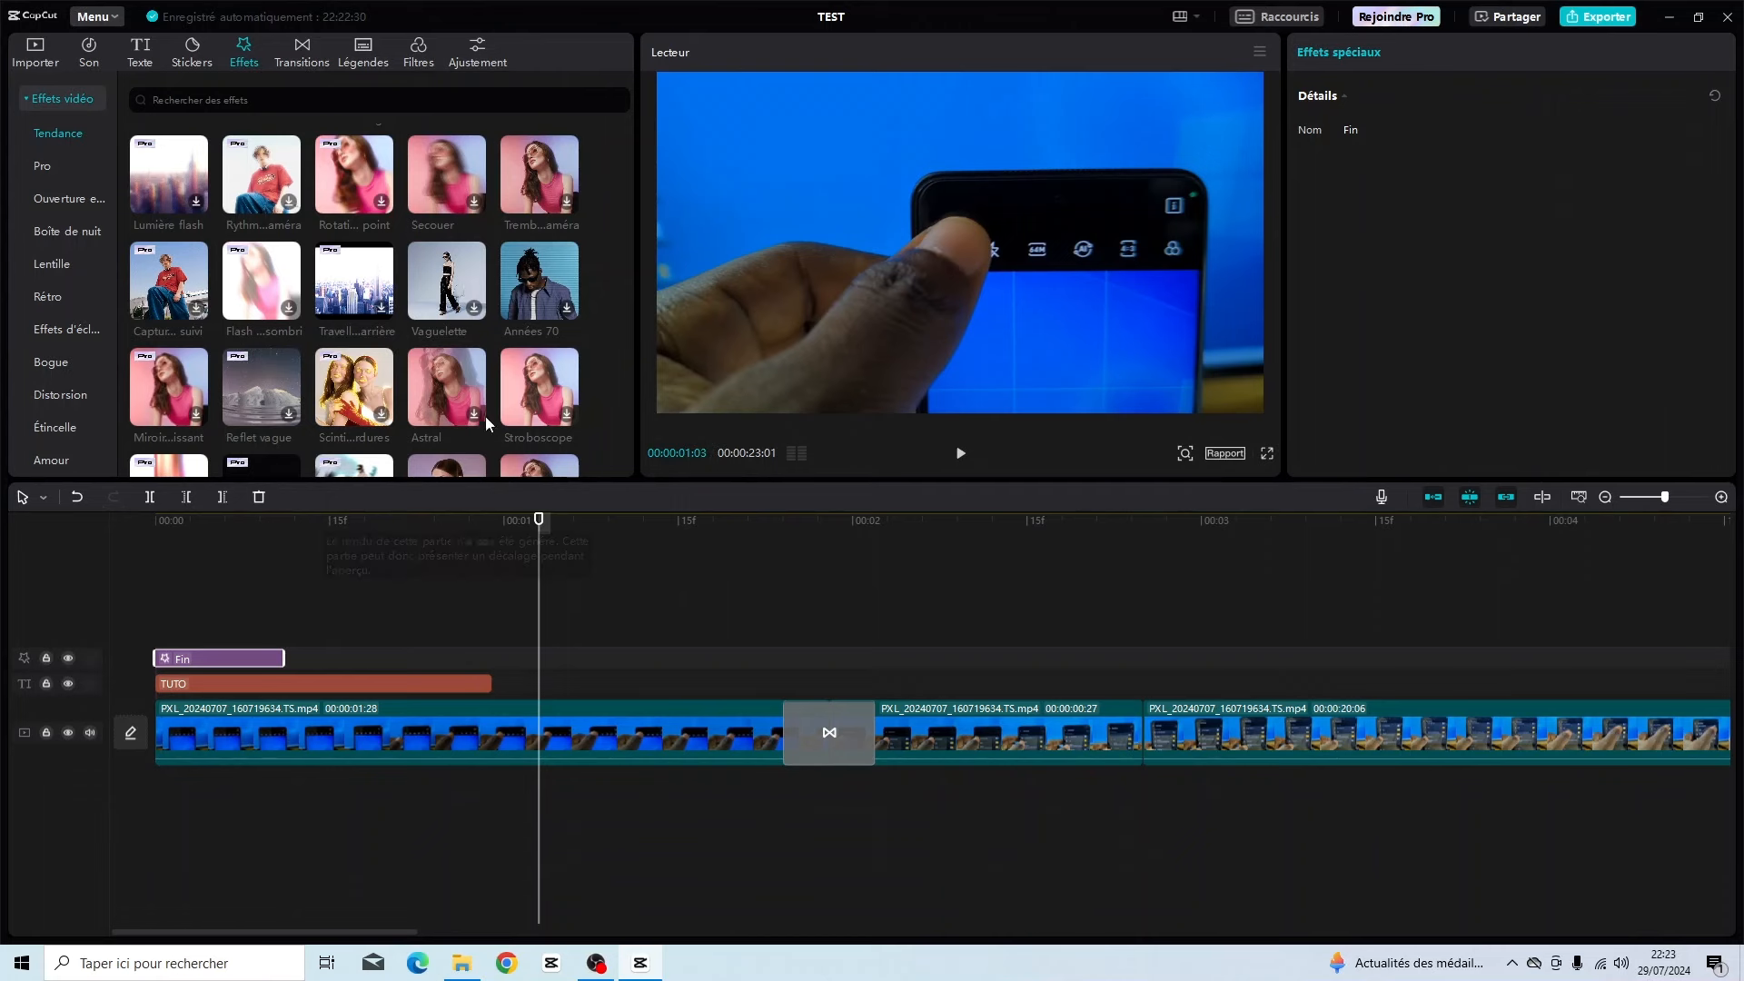
Add the Un jour filter from the Films category to the timeline at about 00:00:01:18.
click(583, 523)
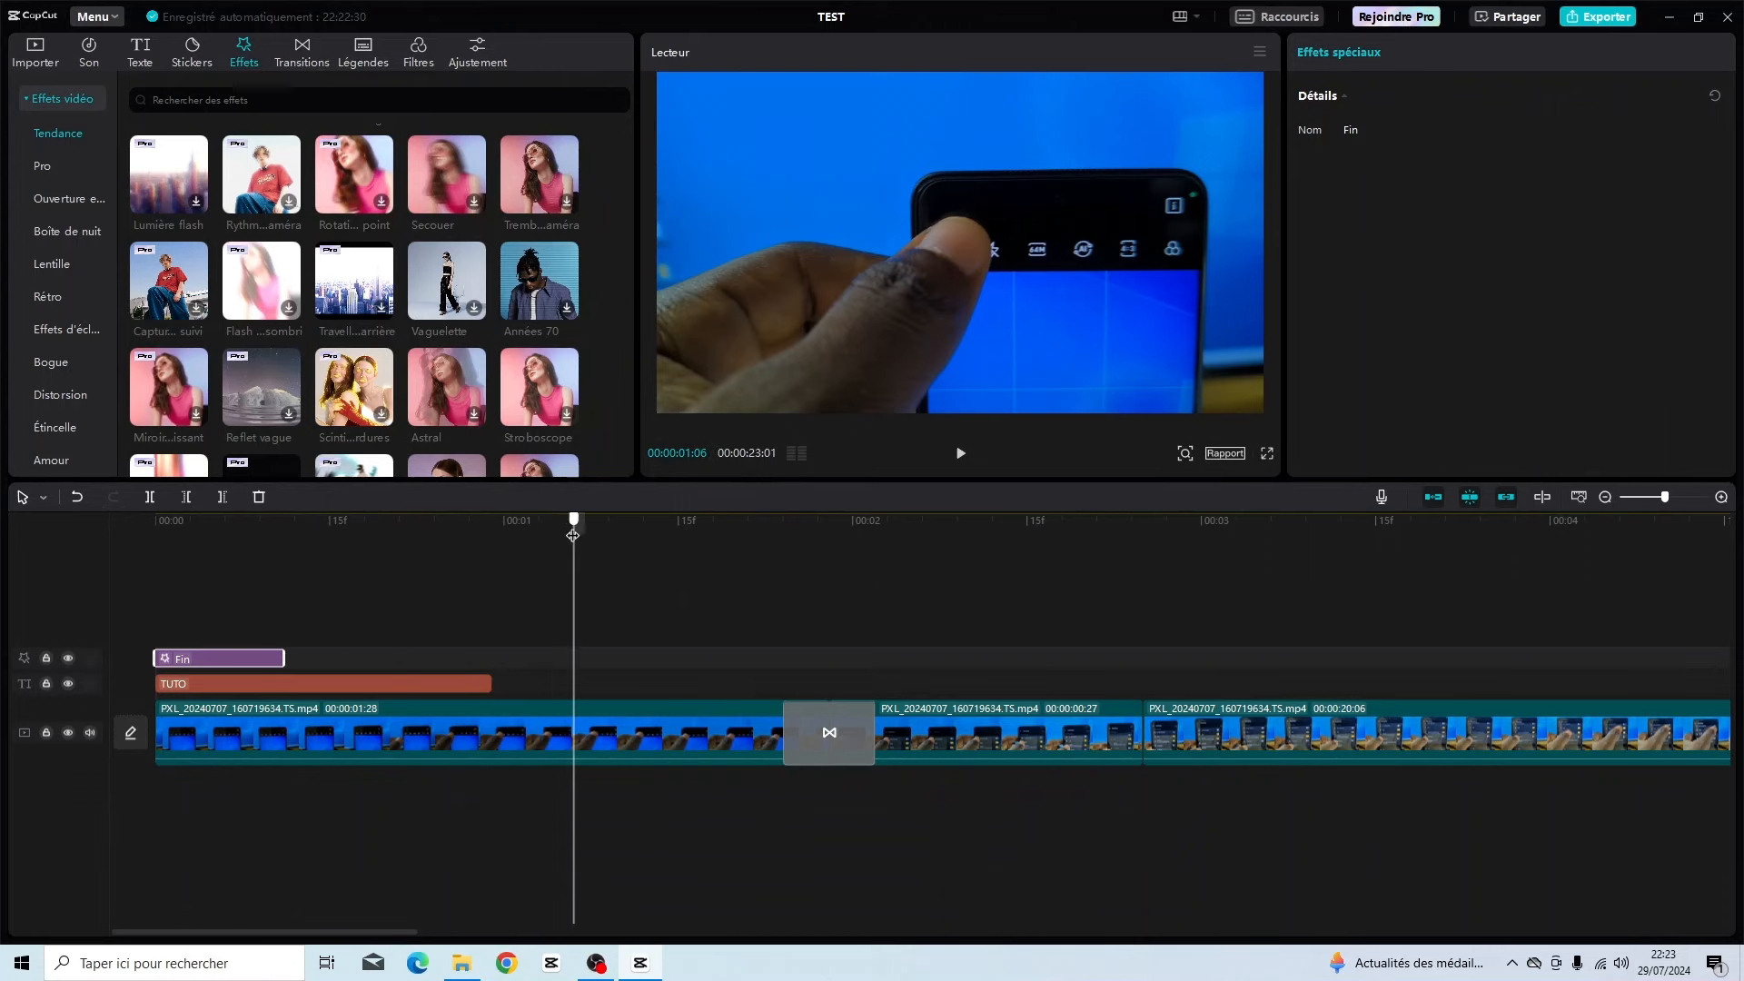
drag(625, 519, 944, 519)
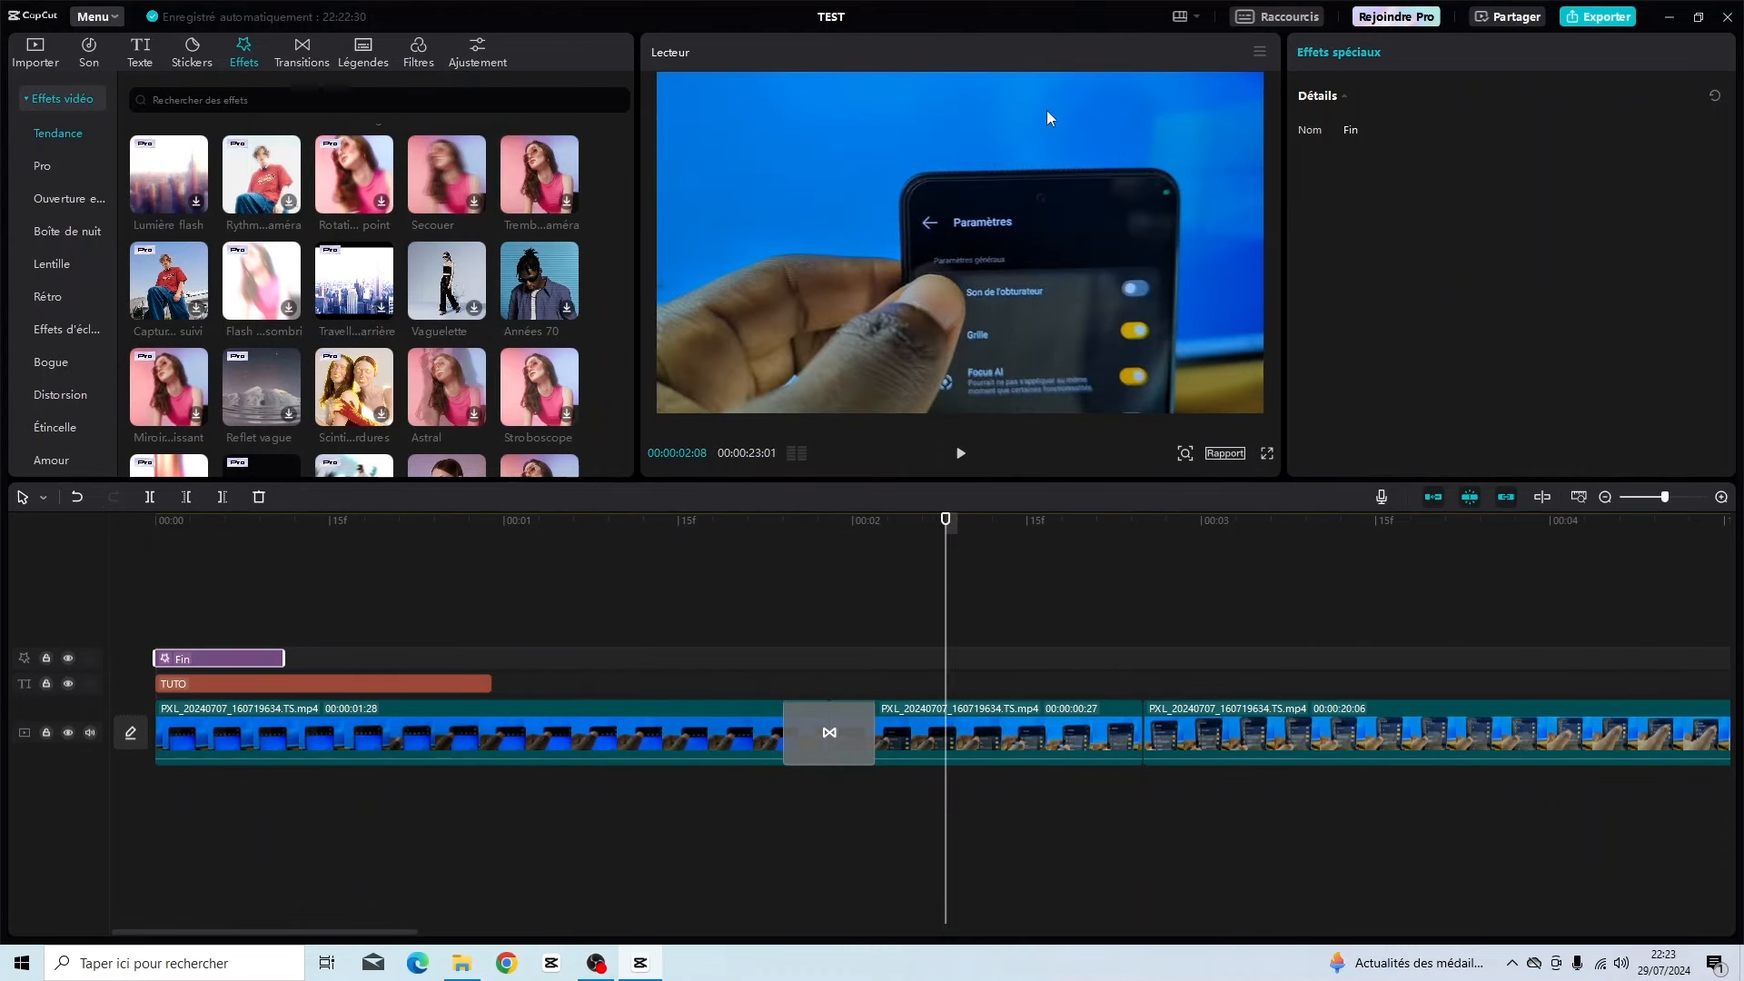
click(713, 523)
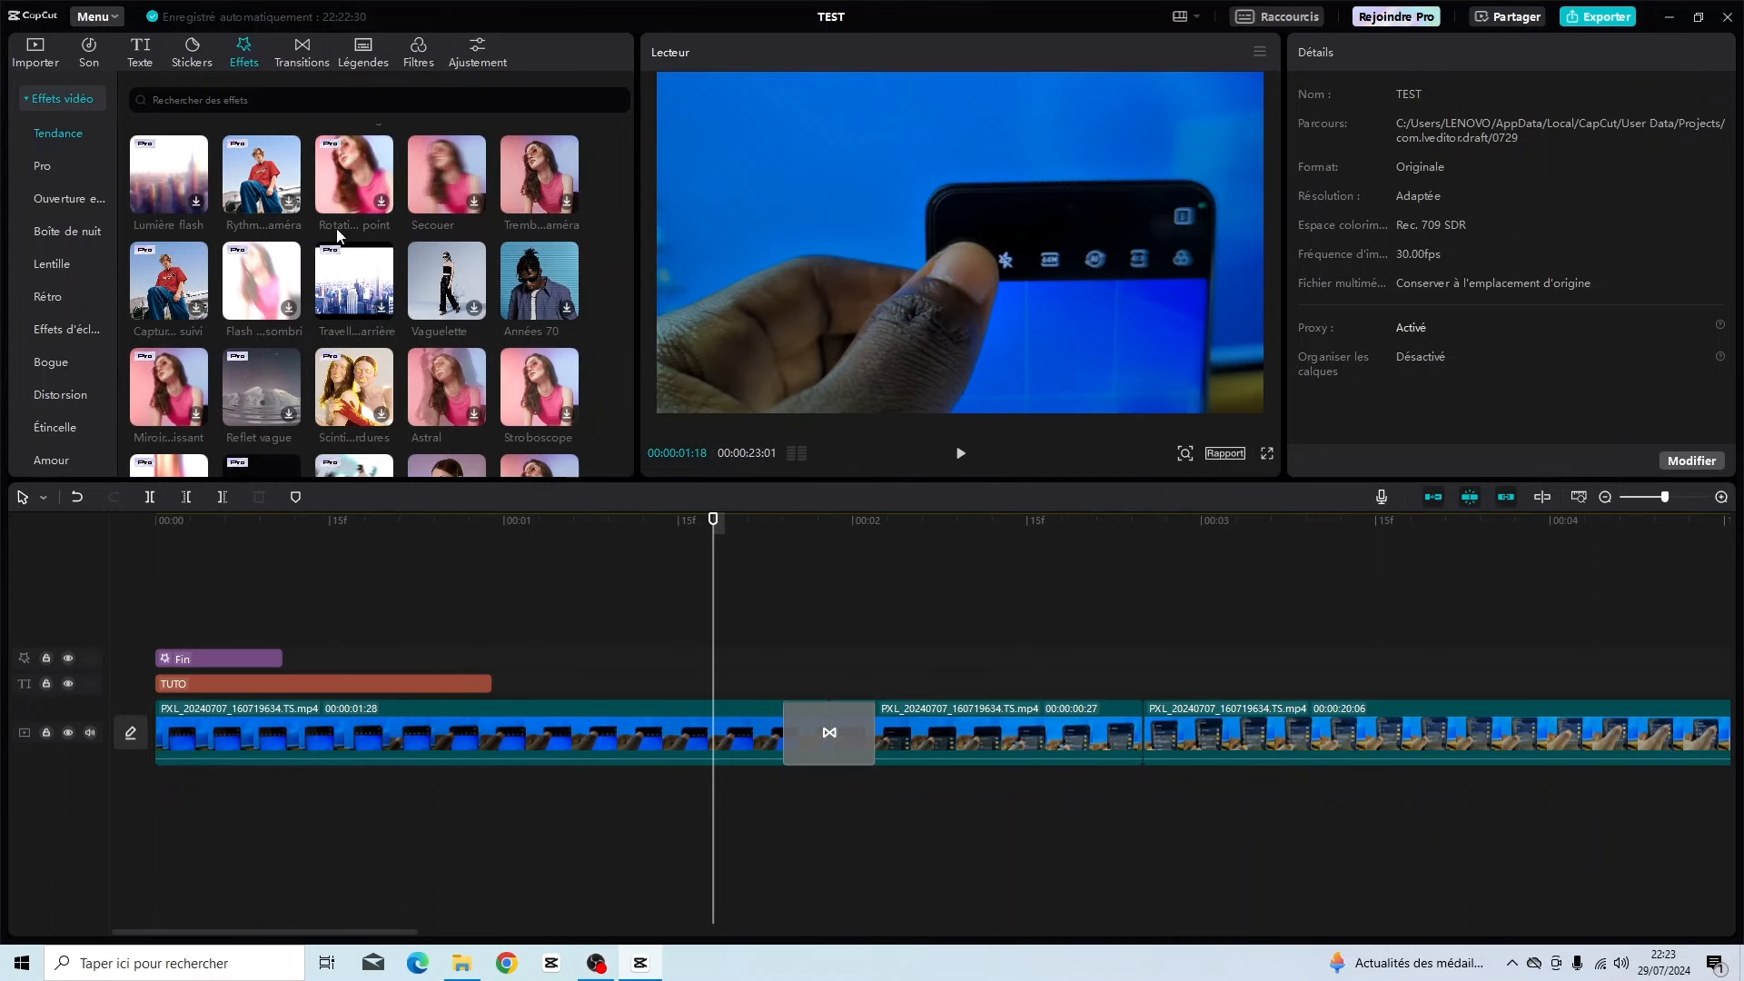
click(426, 58)
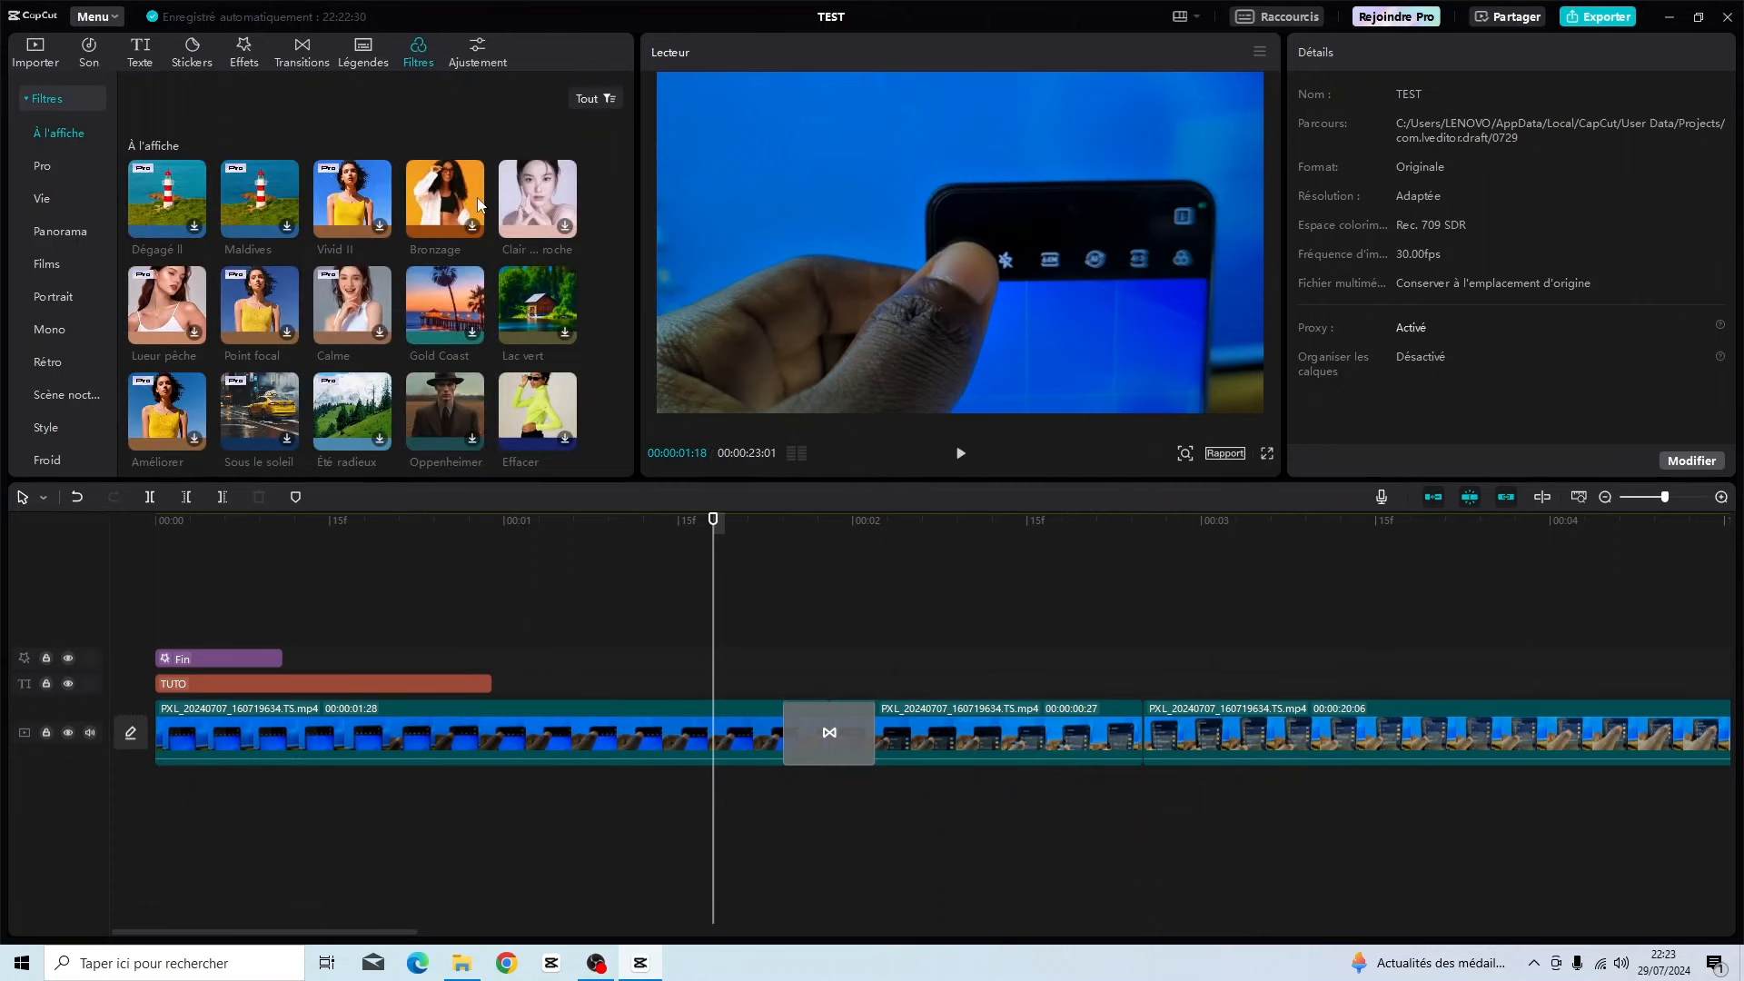
scroll(423, 244, down, 3)
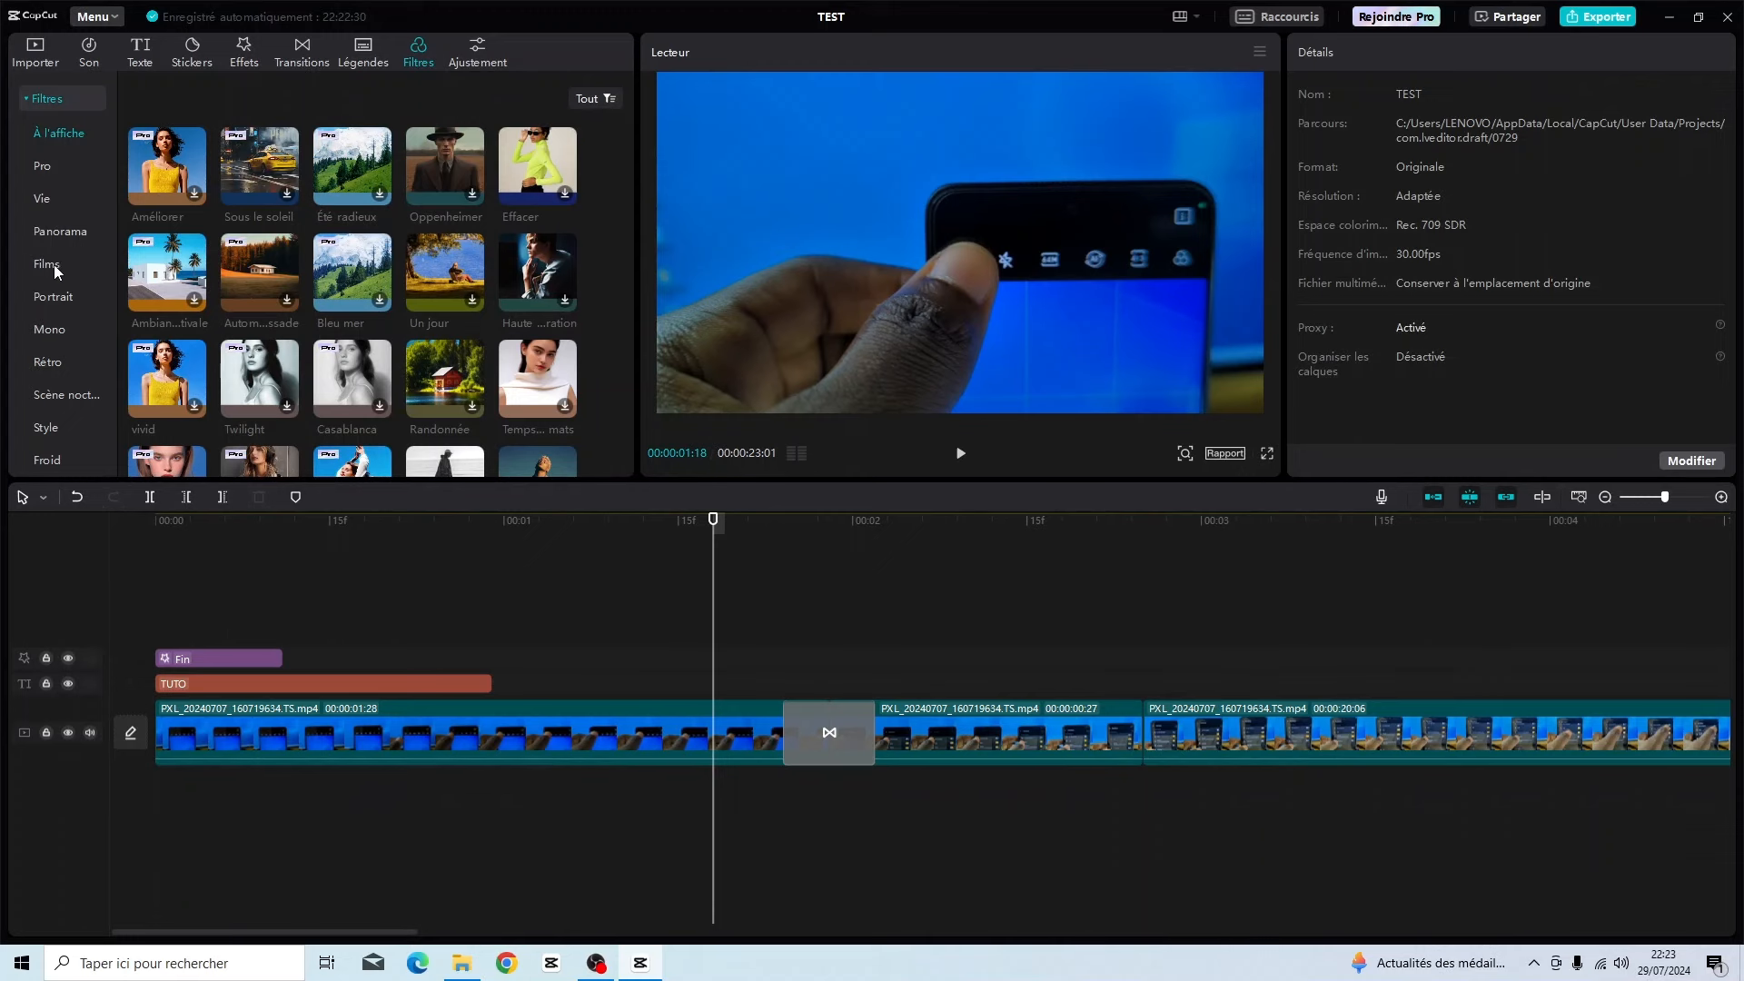
click(61, 100)
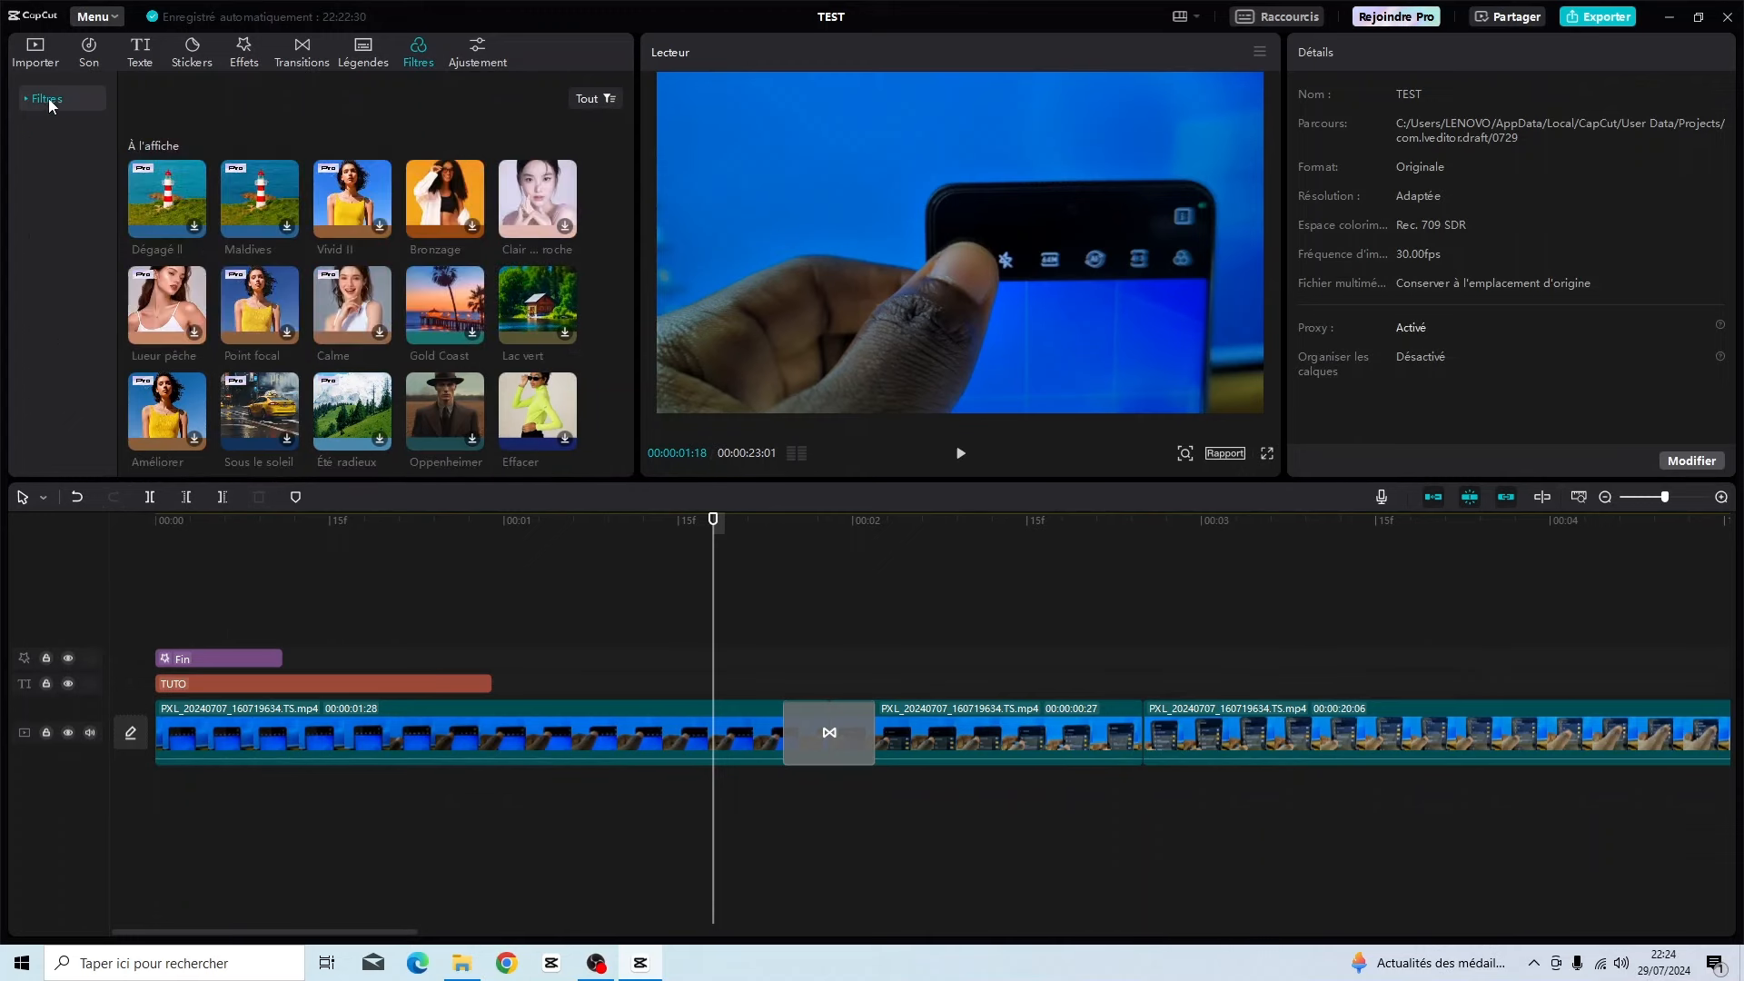
click(58, 96)
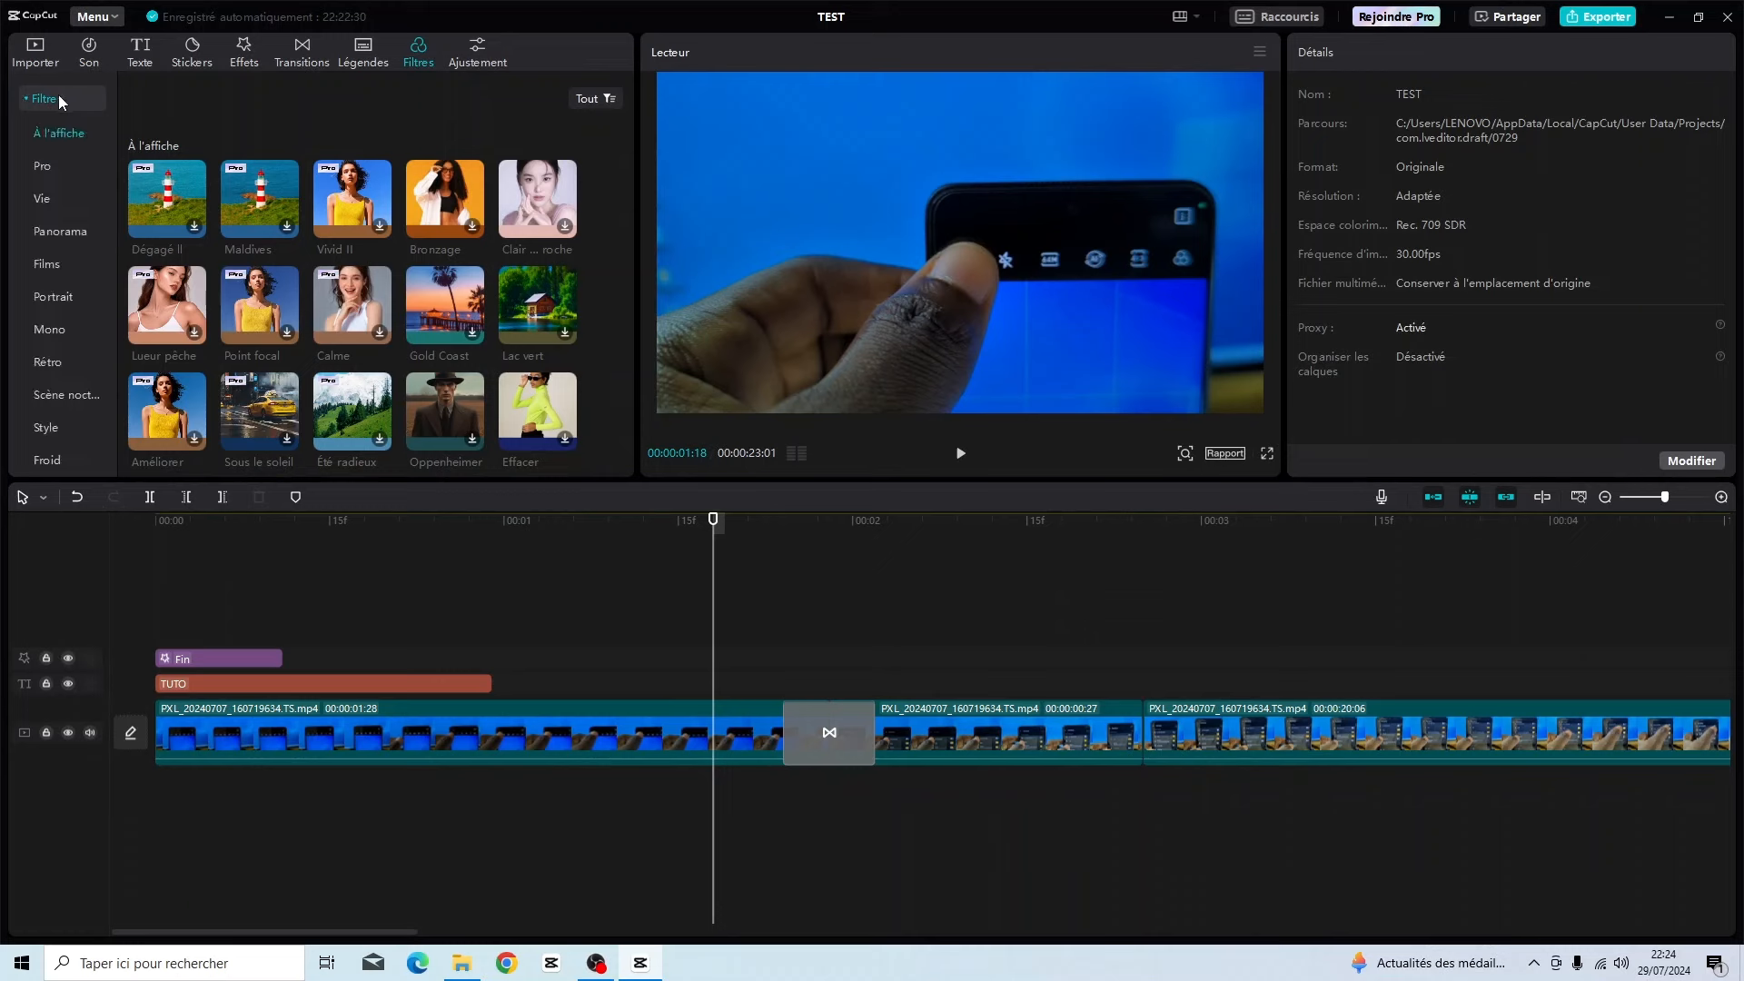
click(54, 265)
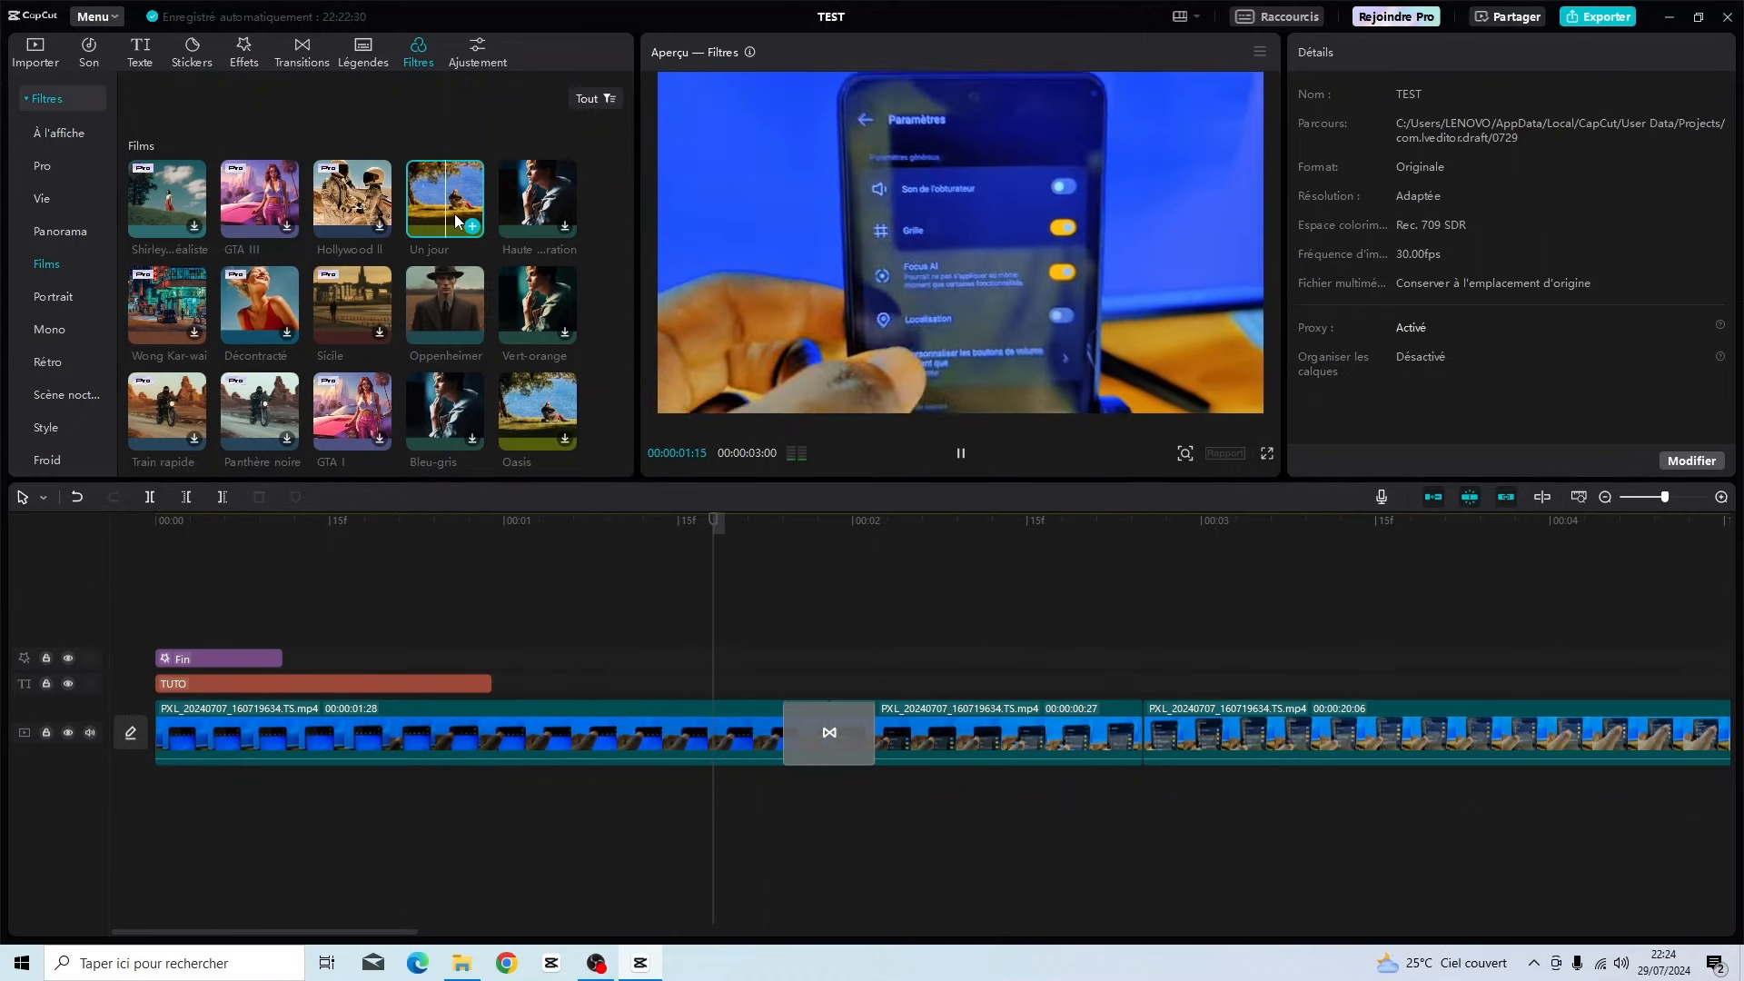
click(472, 225)
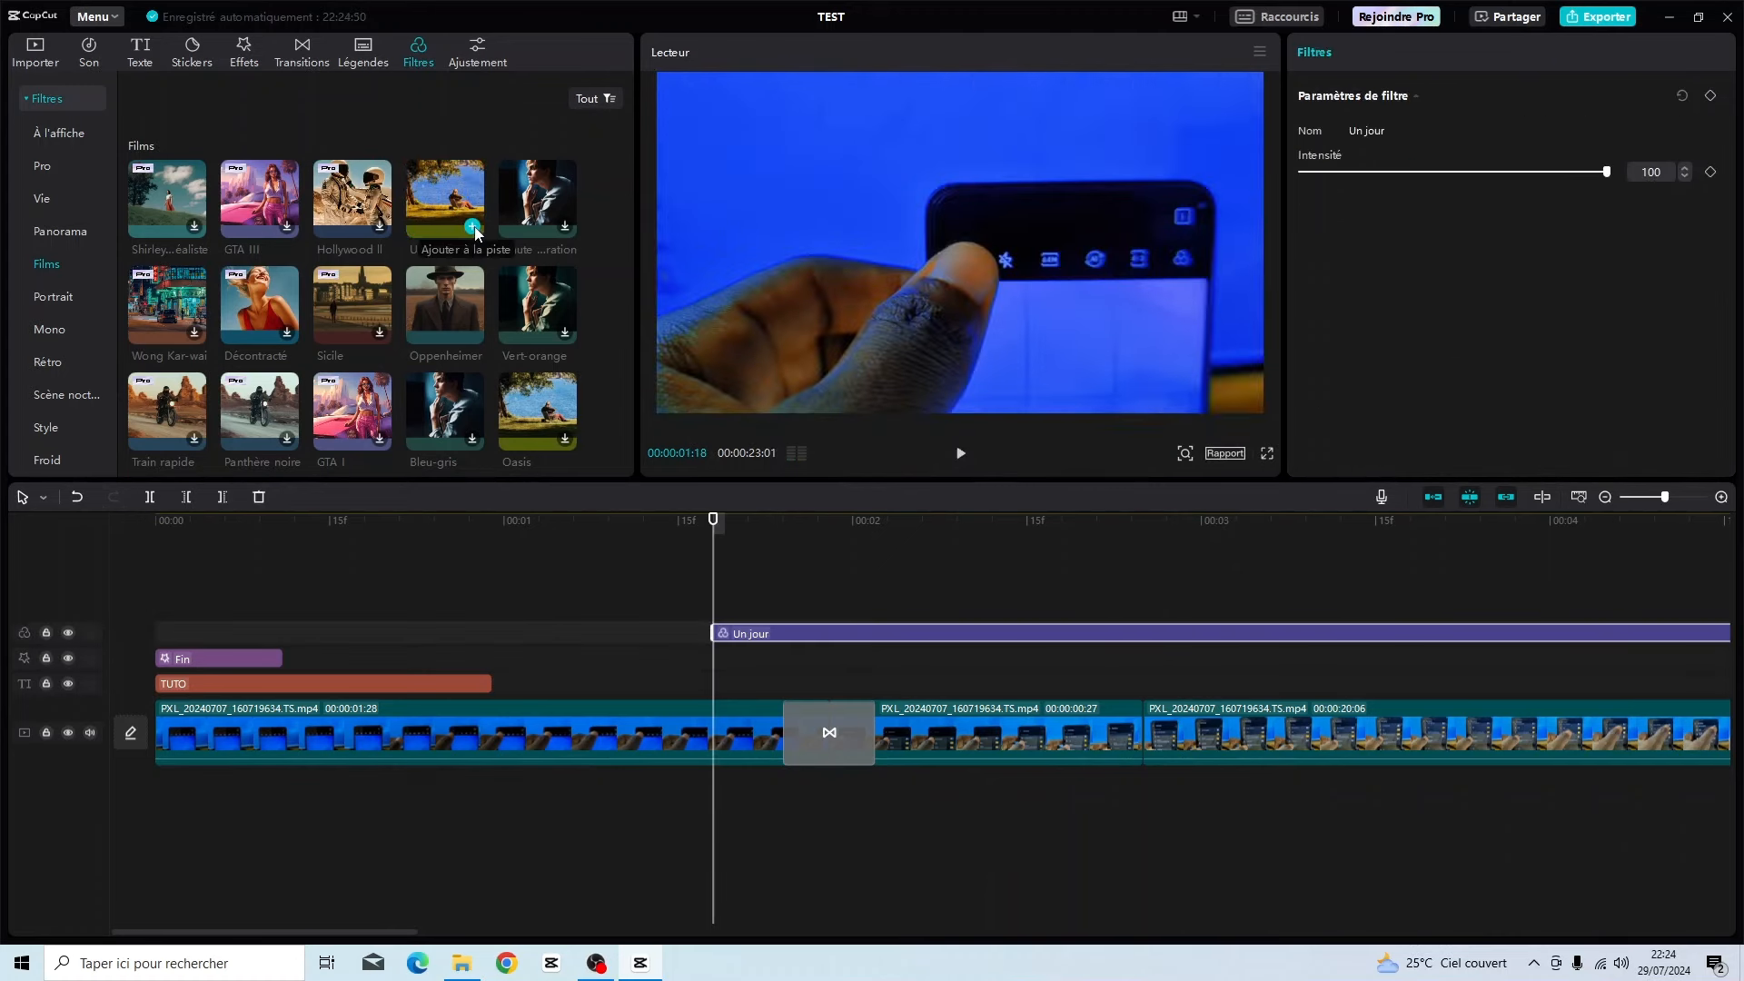
Move the Un jour filter earlier to start at about 00:00:01:12 and preview the video across its start.
drag(795, 633, 725, 627)
click(632, 520)
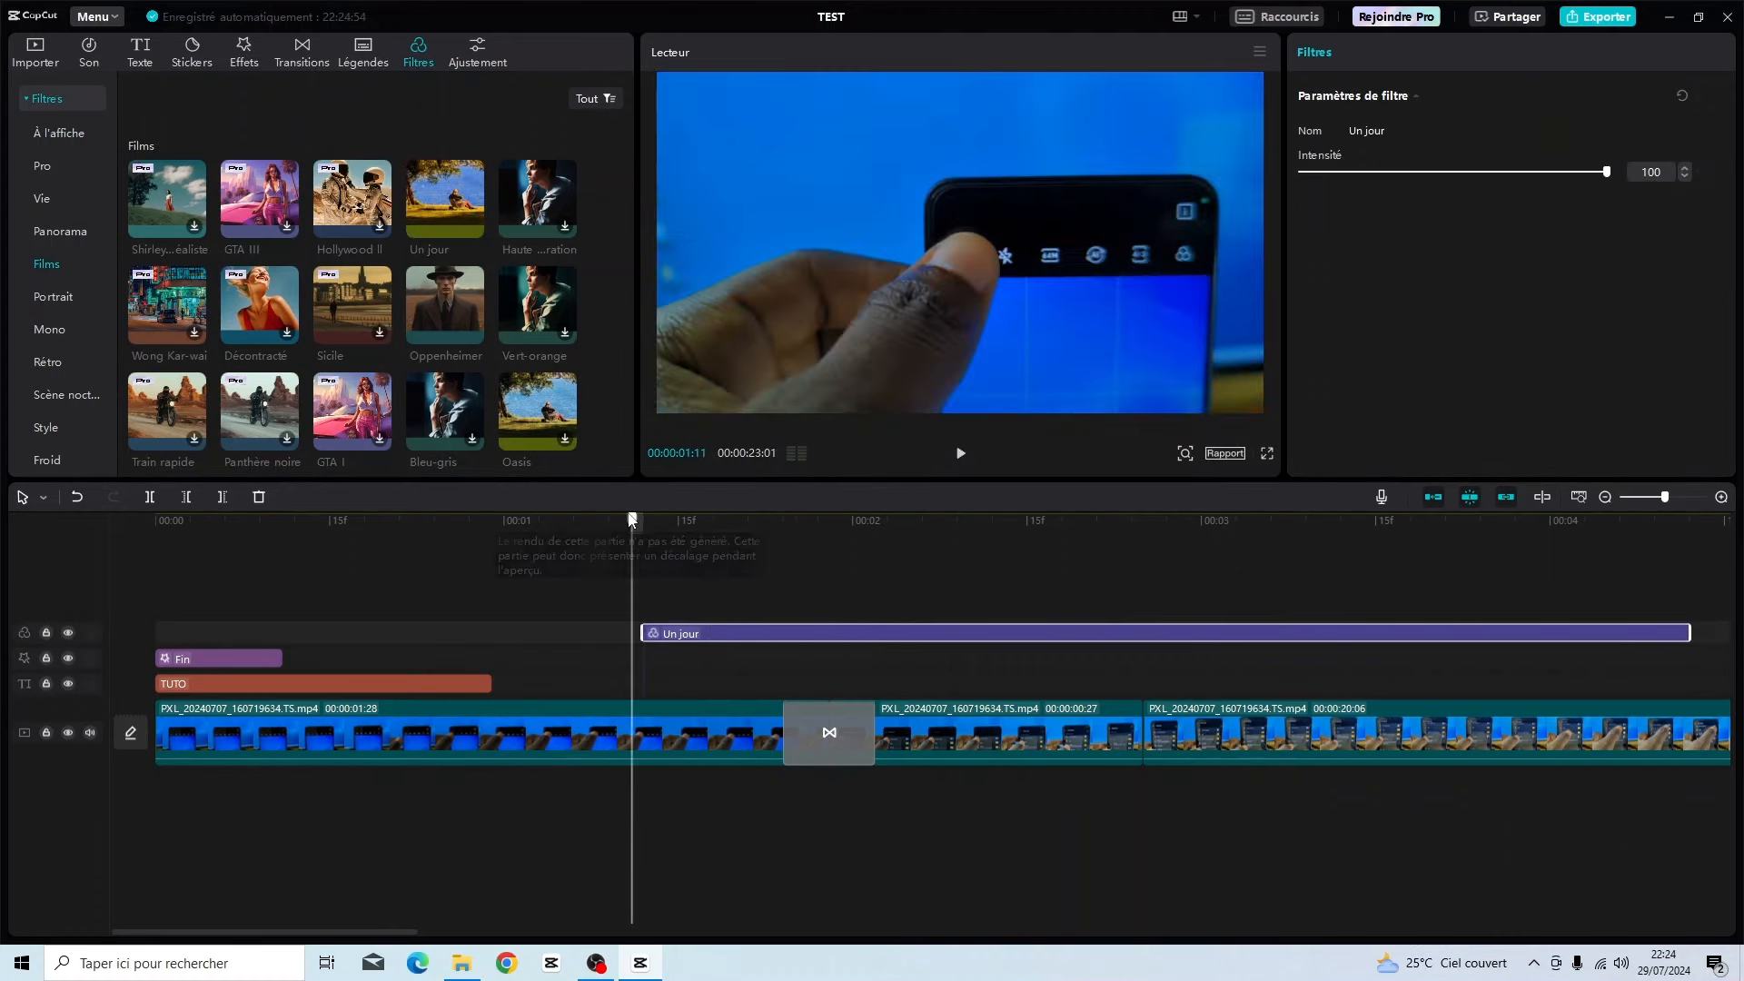
key(space)
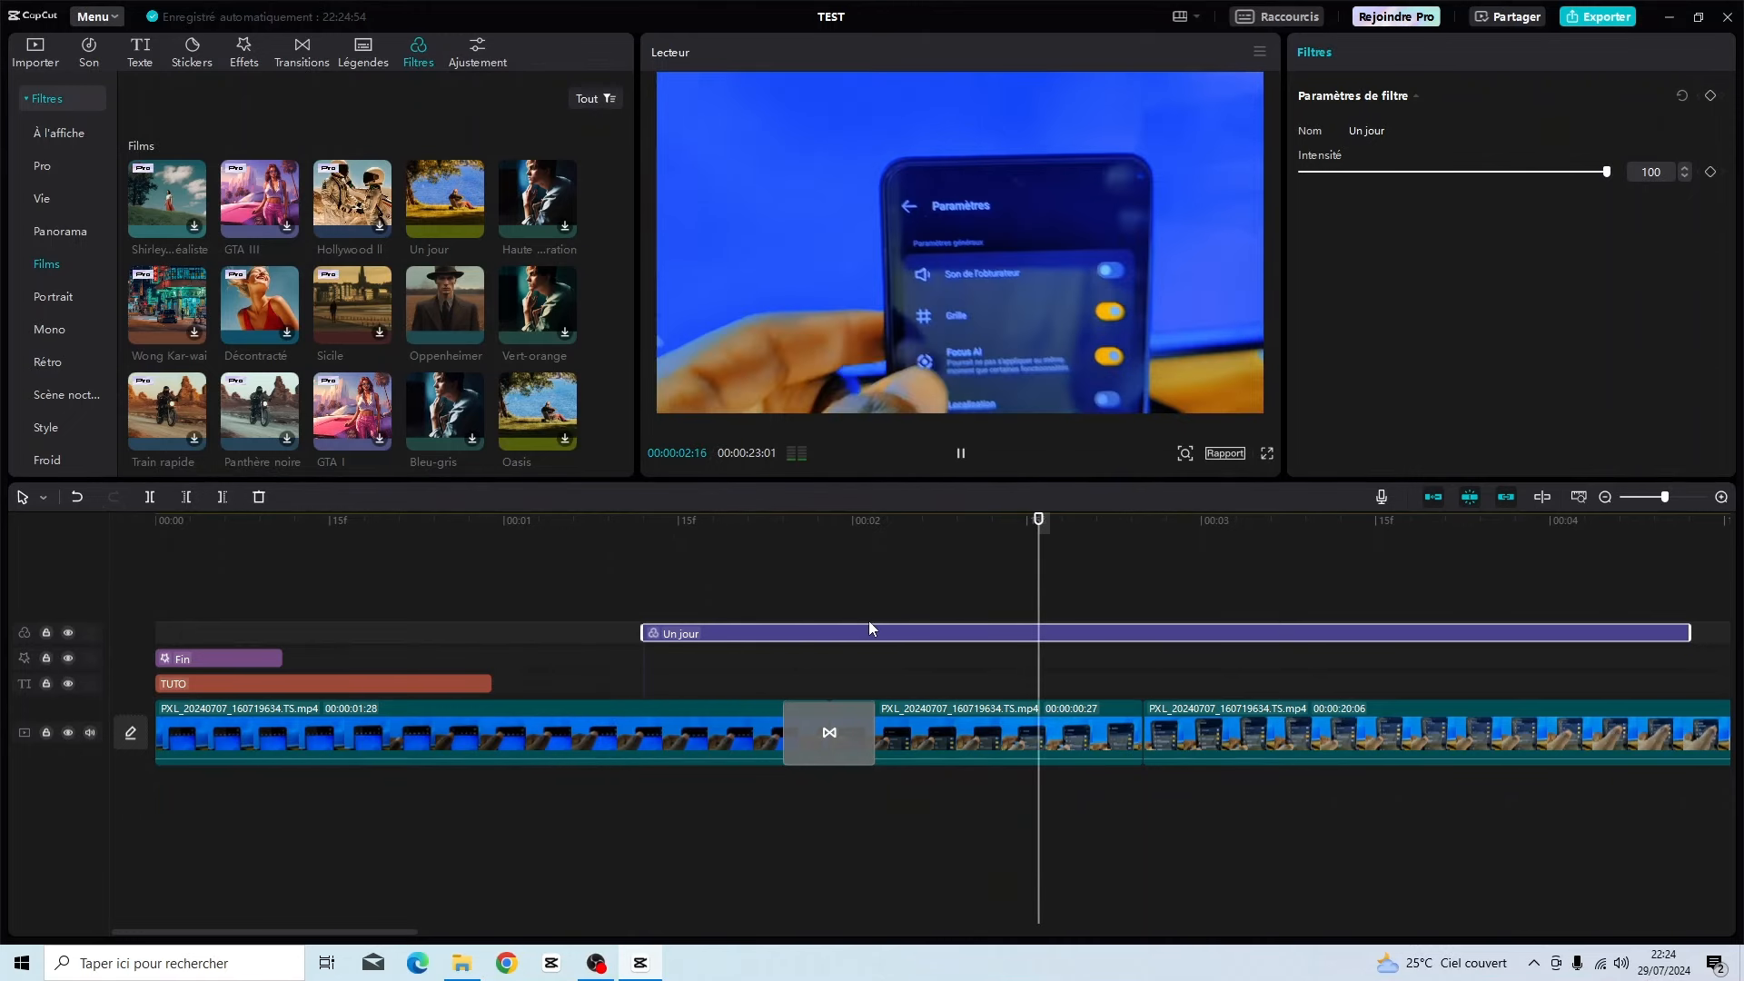
key(space)
Set the Un jour filter's intensity to 54 and play the video to check the look.
drag(1555, 171, 1642, 206)
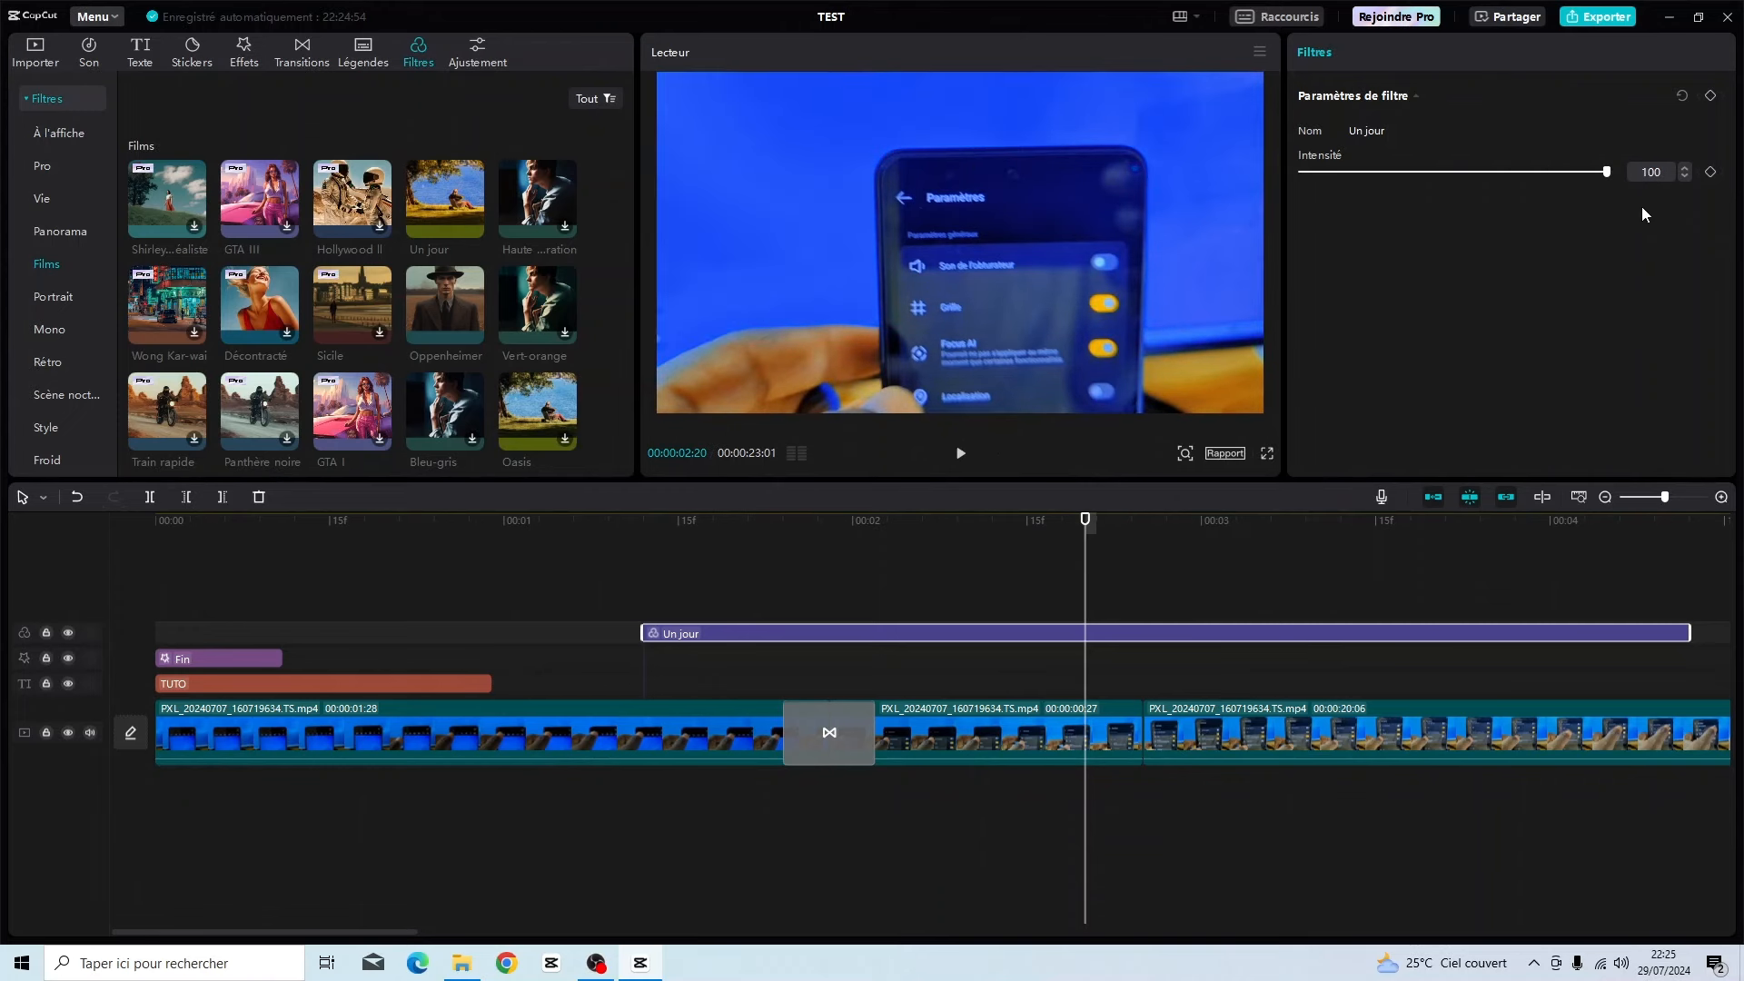
drag(1511, 225, 1468, 236)
key(space)
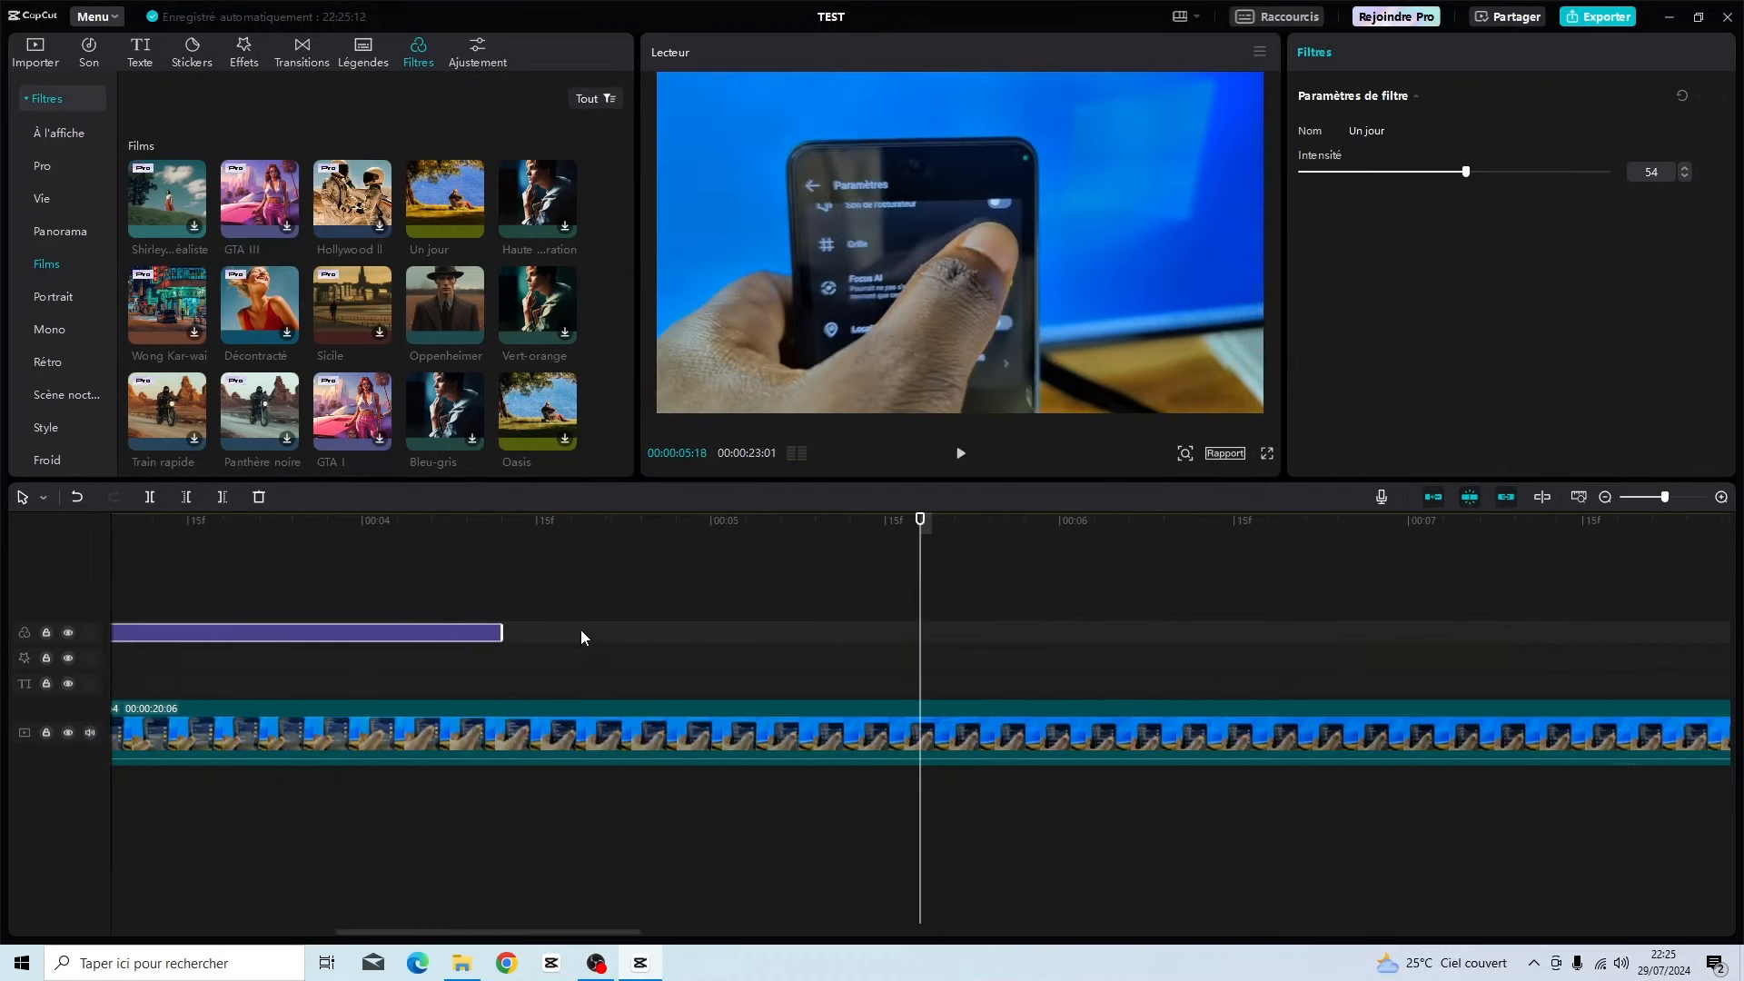
Extend the Un jour filter back to the timeline start and stretch its end past the 10-second mark.
scroll(580, 627, up, 5)
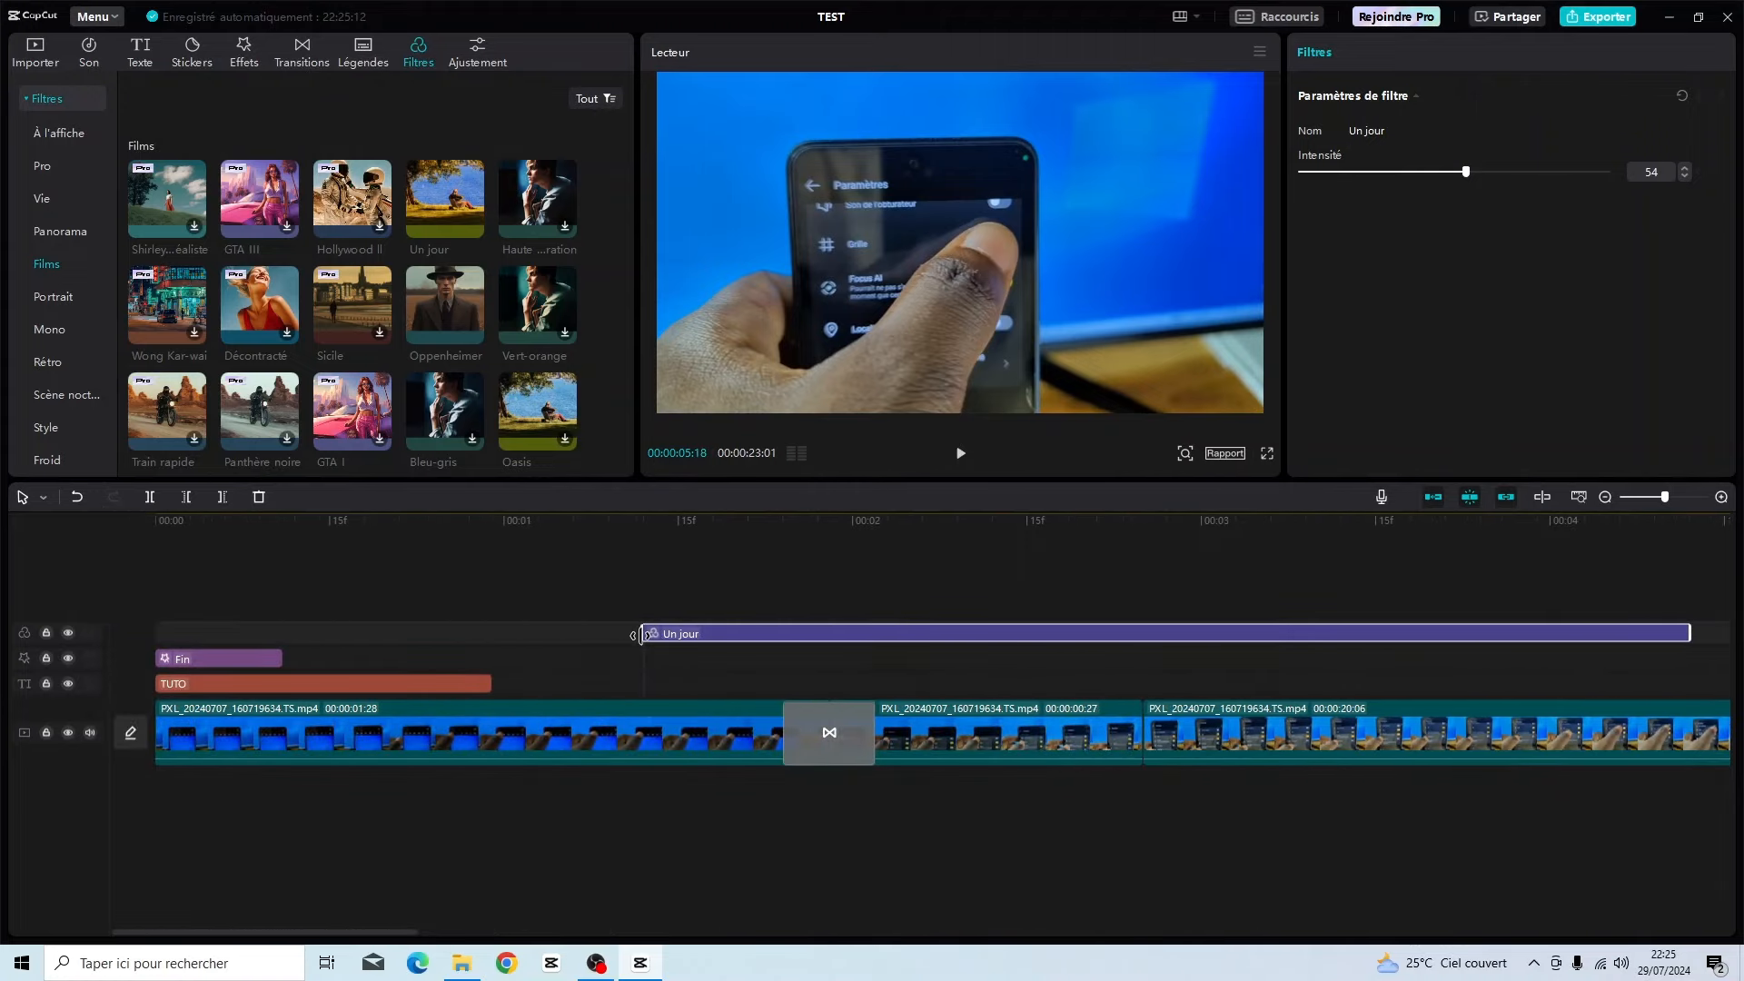
drag(648, 629, 134, 644)
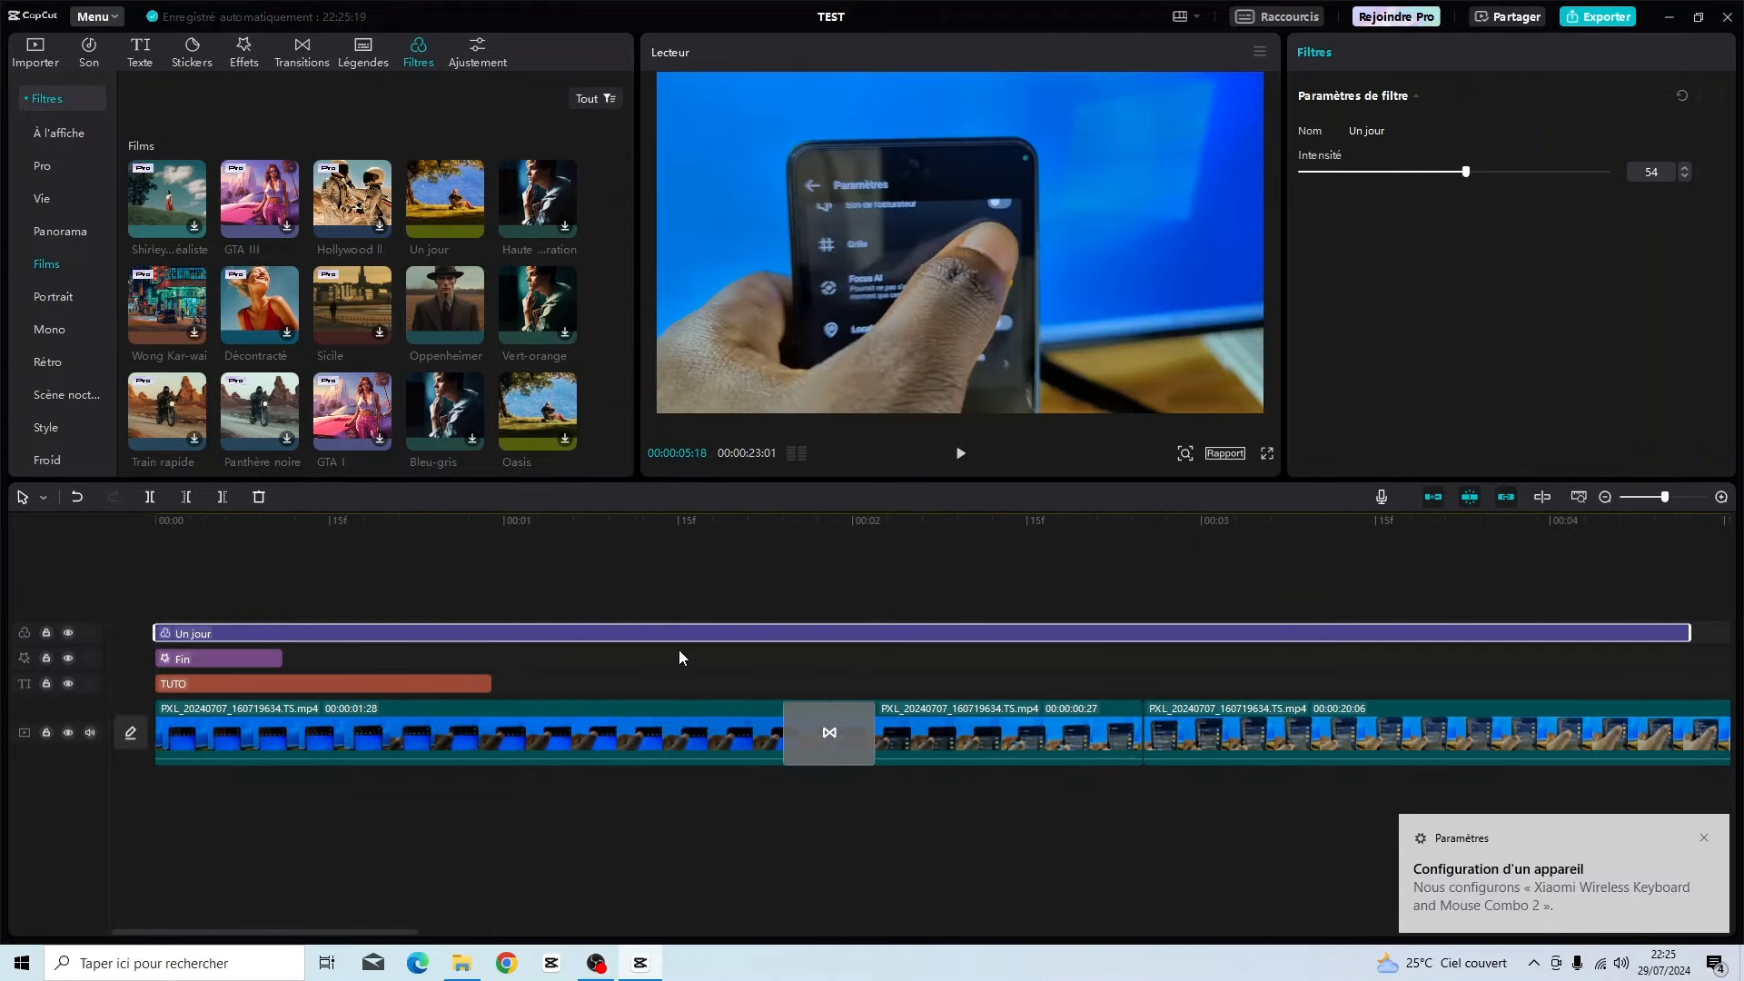
scroll(900, 681, down, 4)
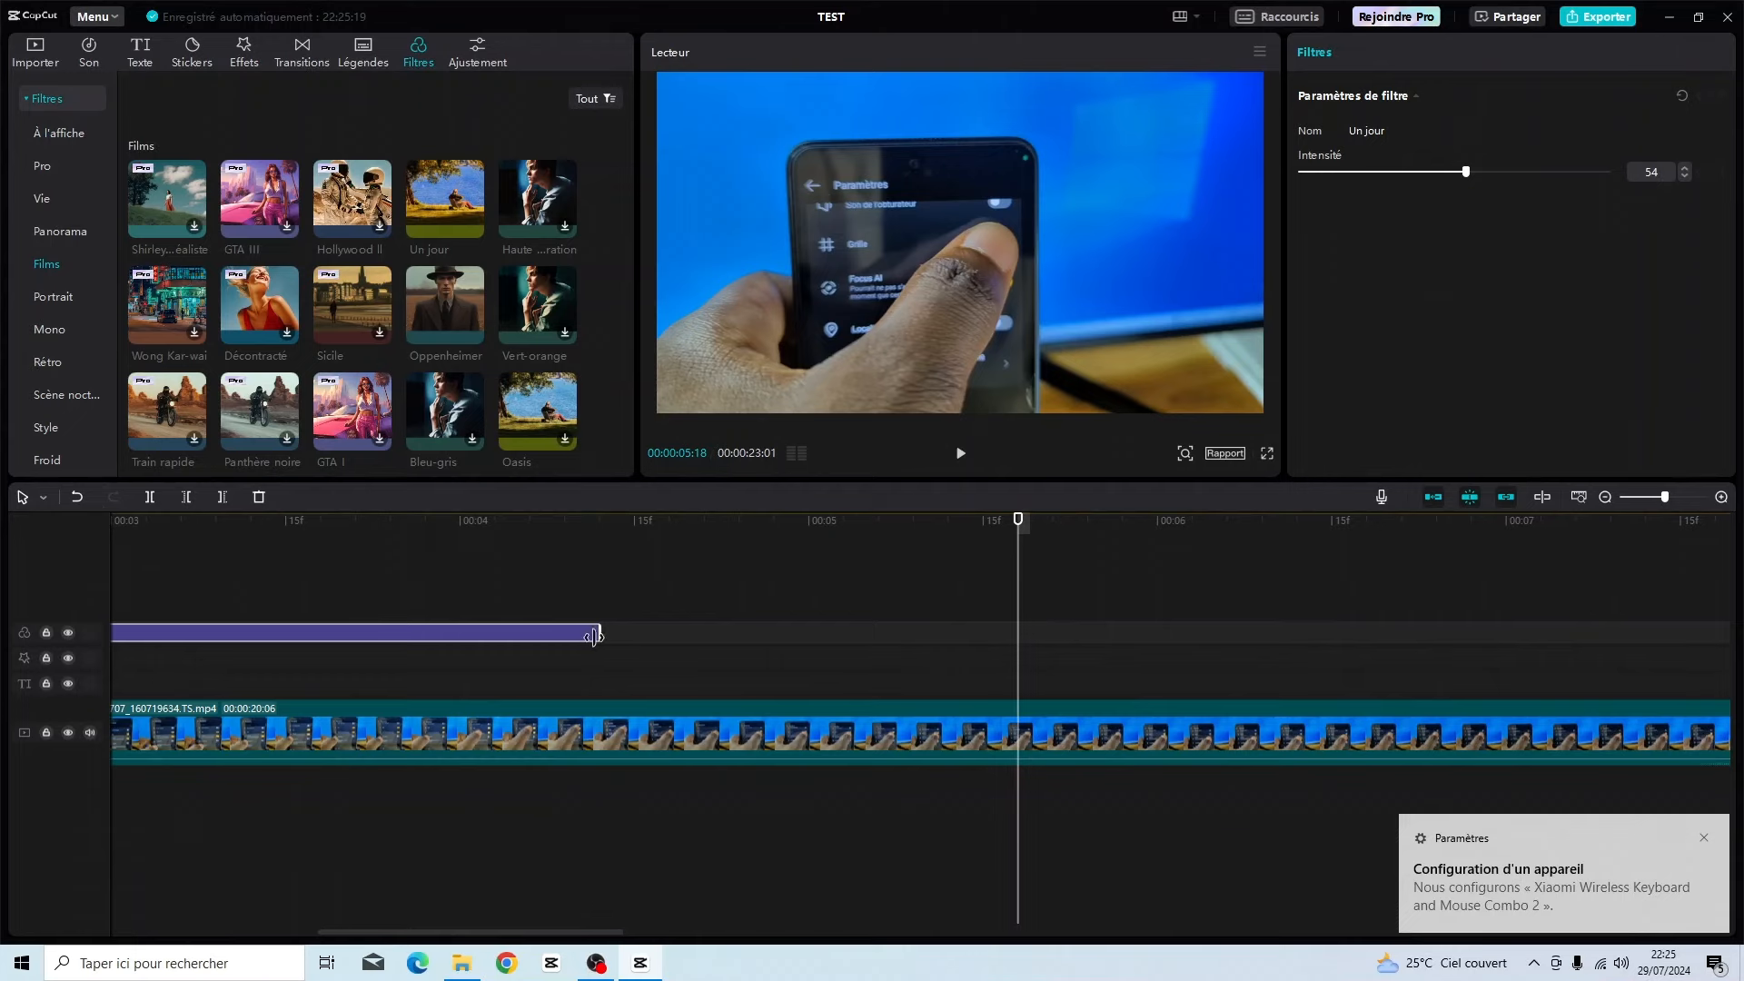
drag(597, 633, 1689, 576)
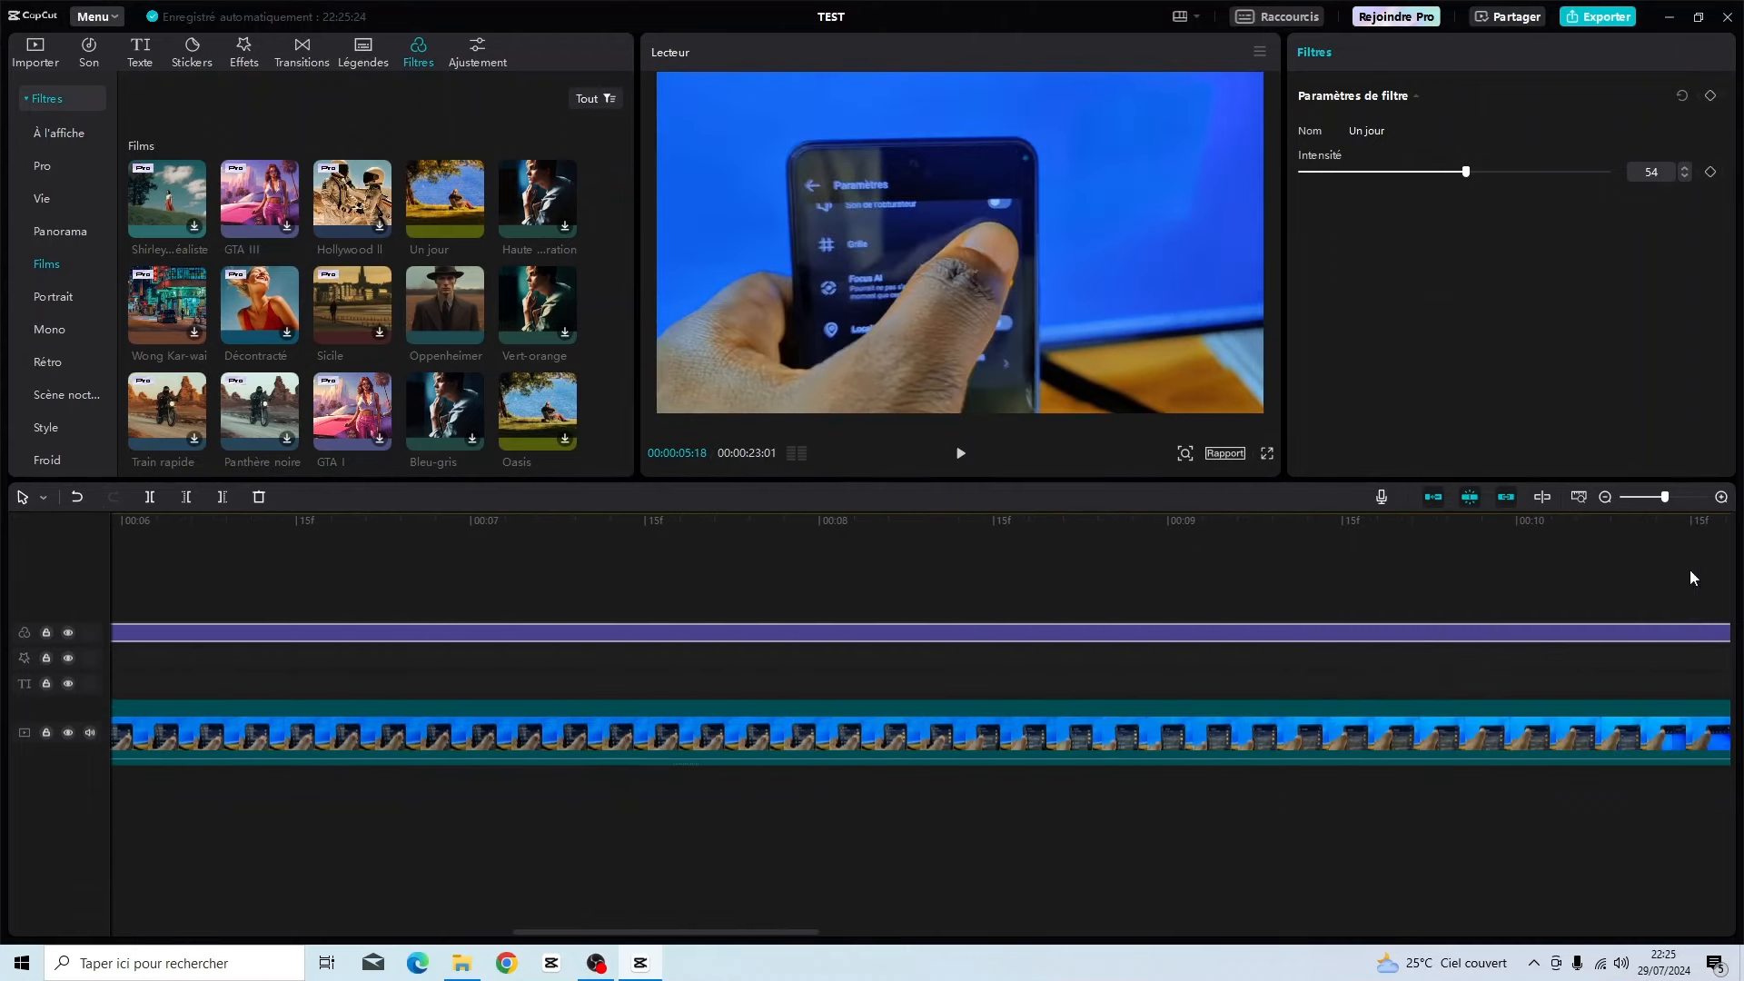
Review the Un jour filter's coverage along the timeline and return the playhead to 00:00:00:00.
drag(641, 520, 454, 601)
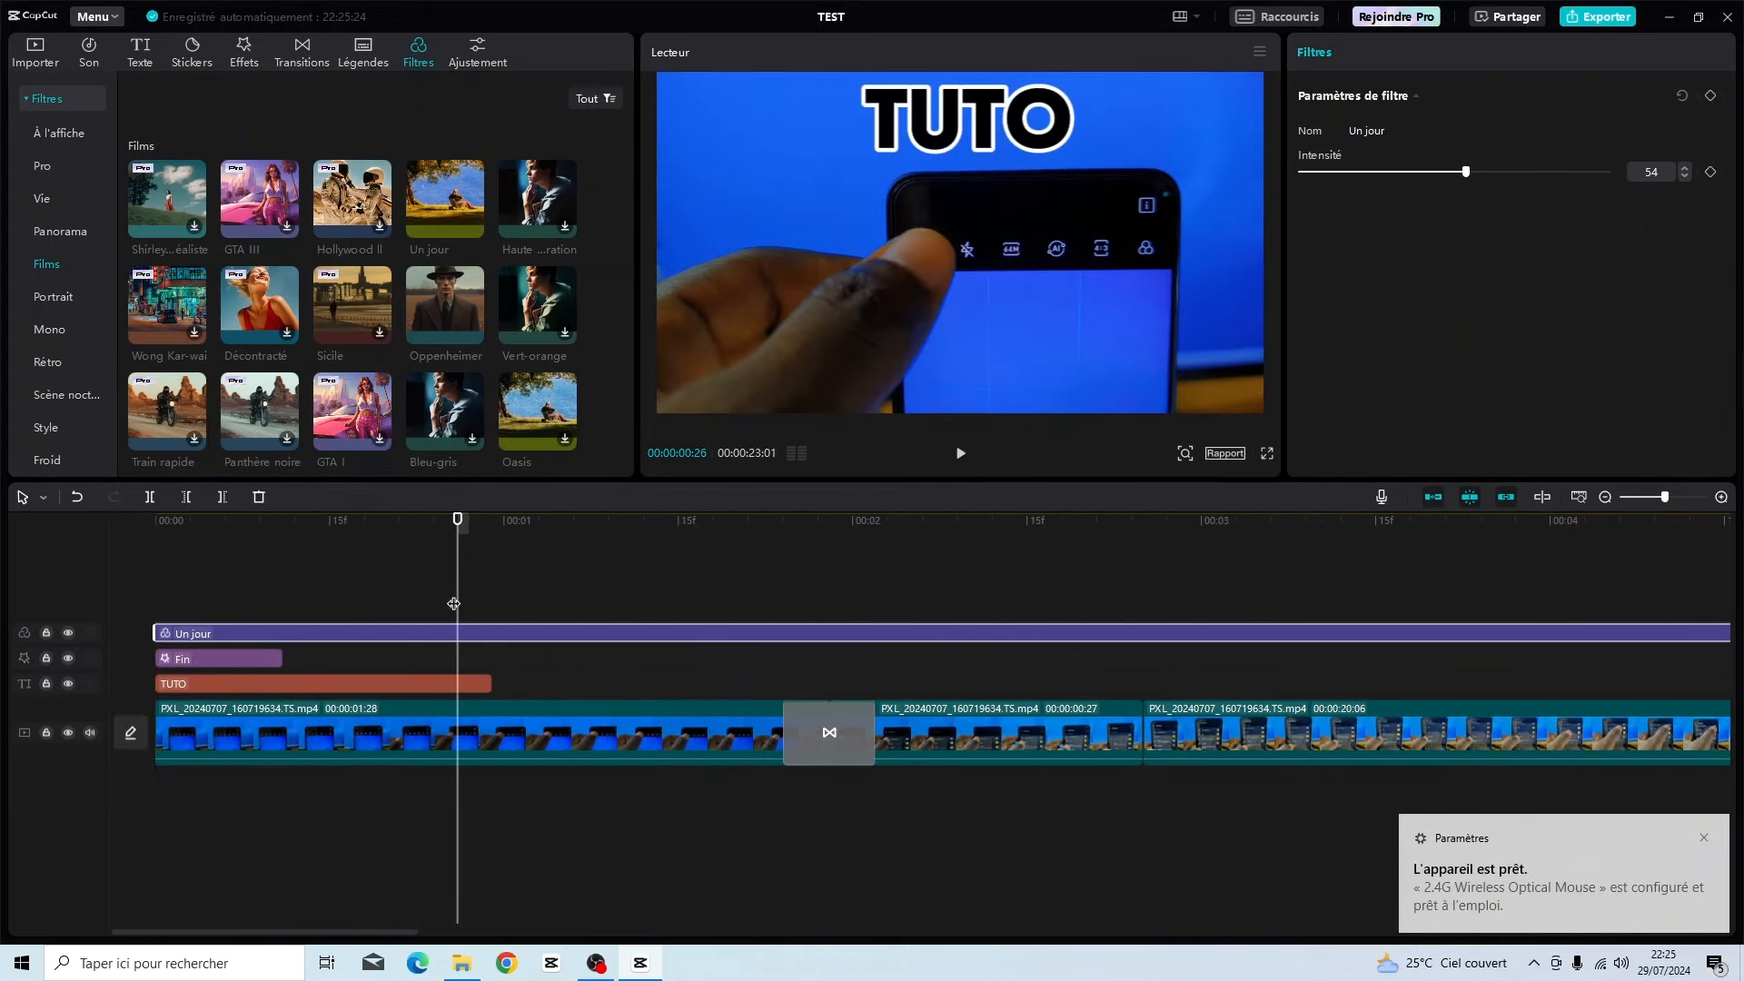
scroll(505, 672, right, 2)
scroll(750, 803, right, 20)
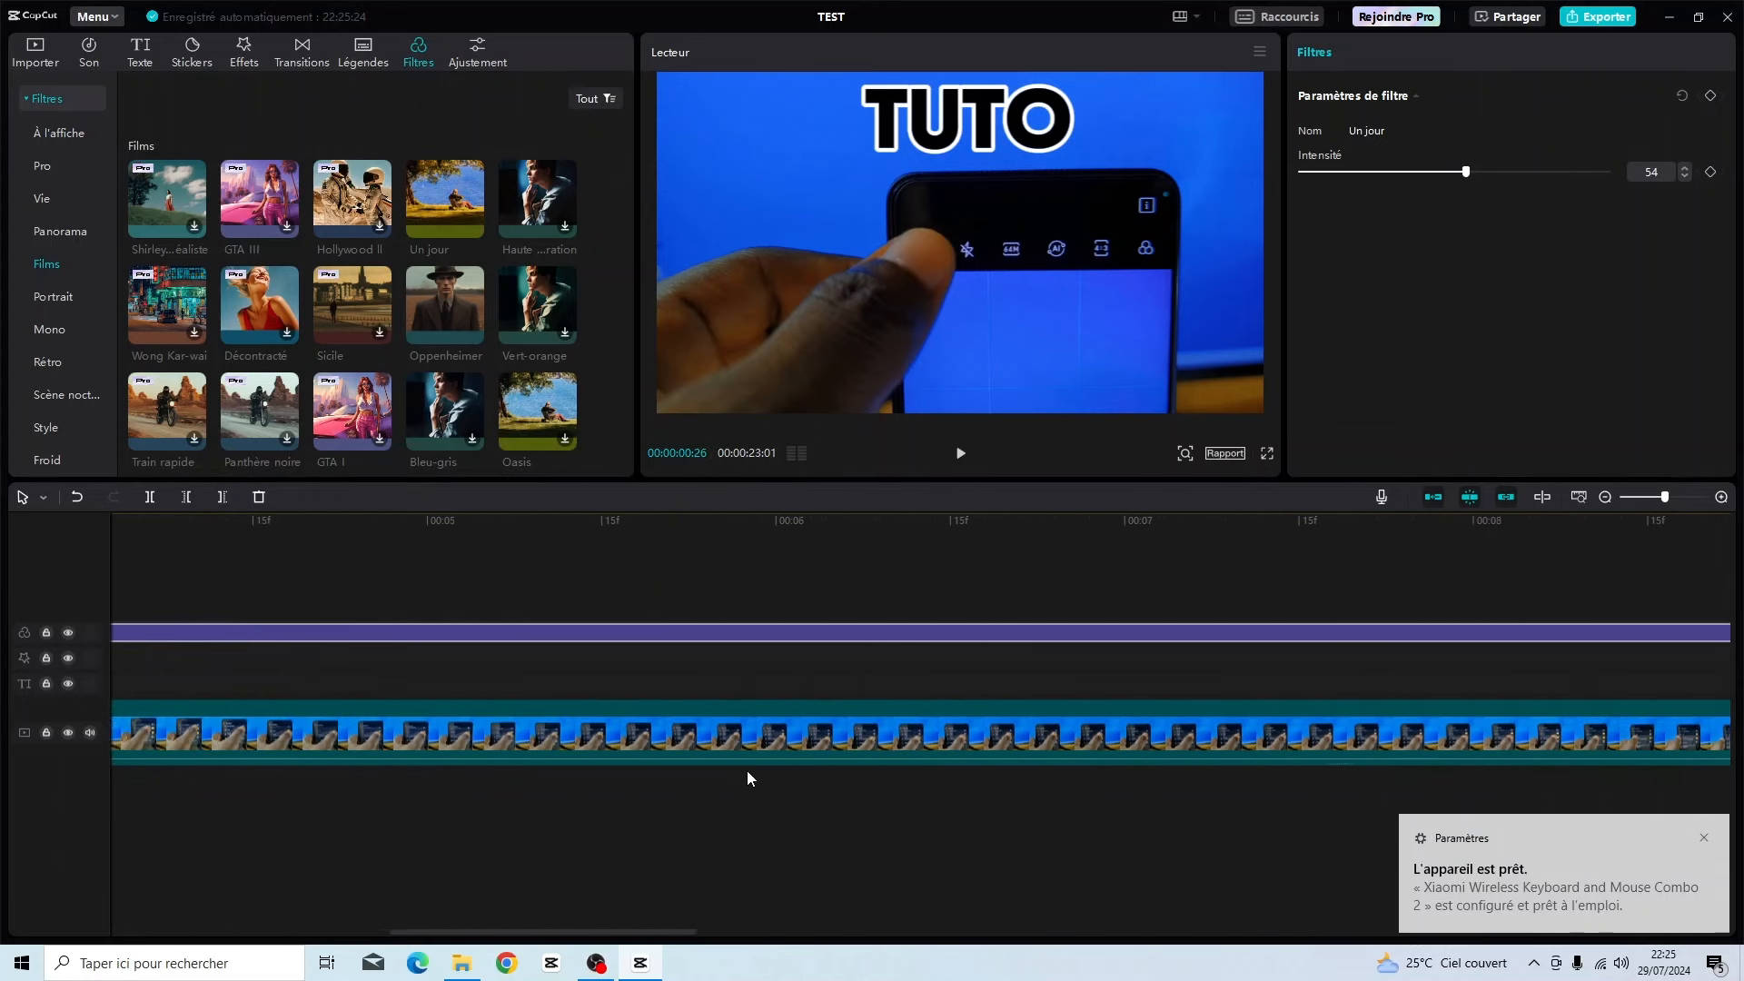
scroll(747, 770, left, 20)
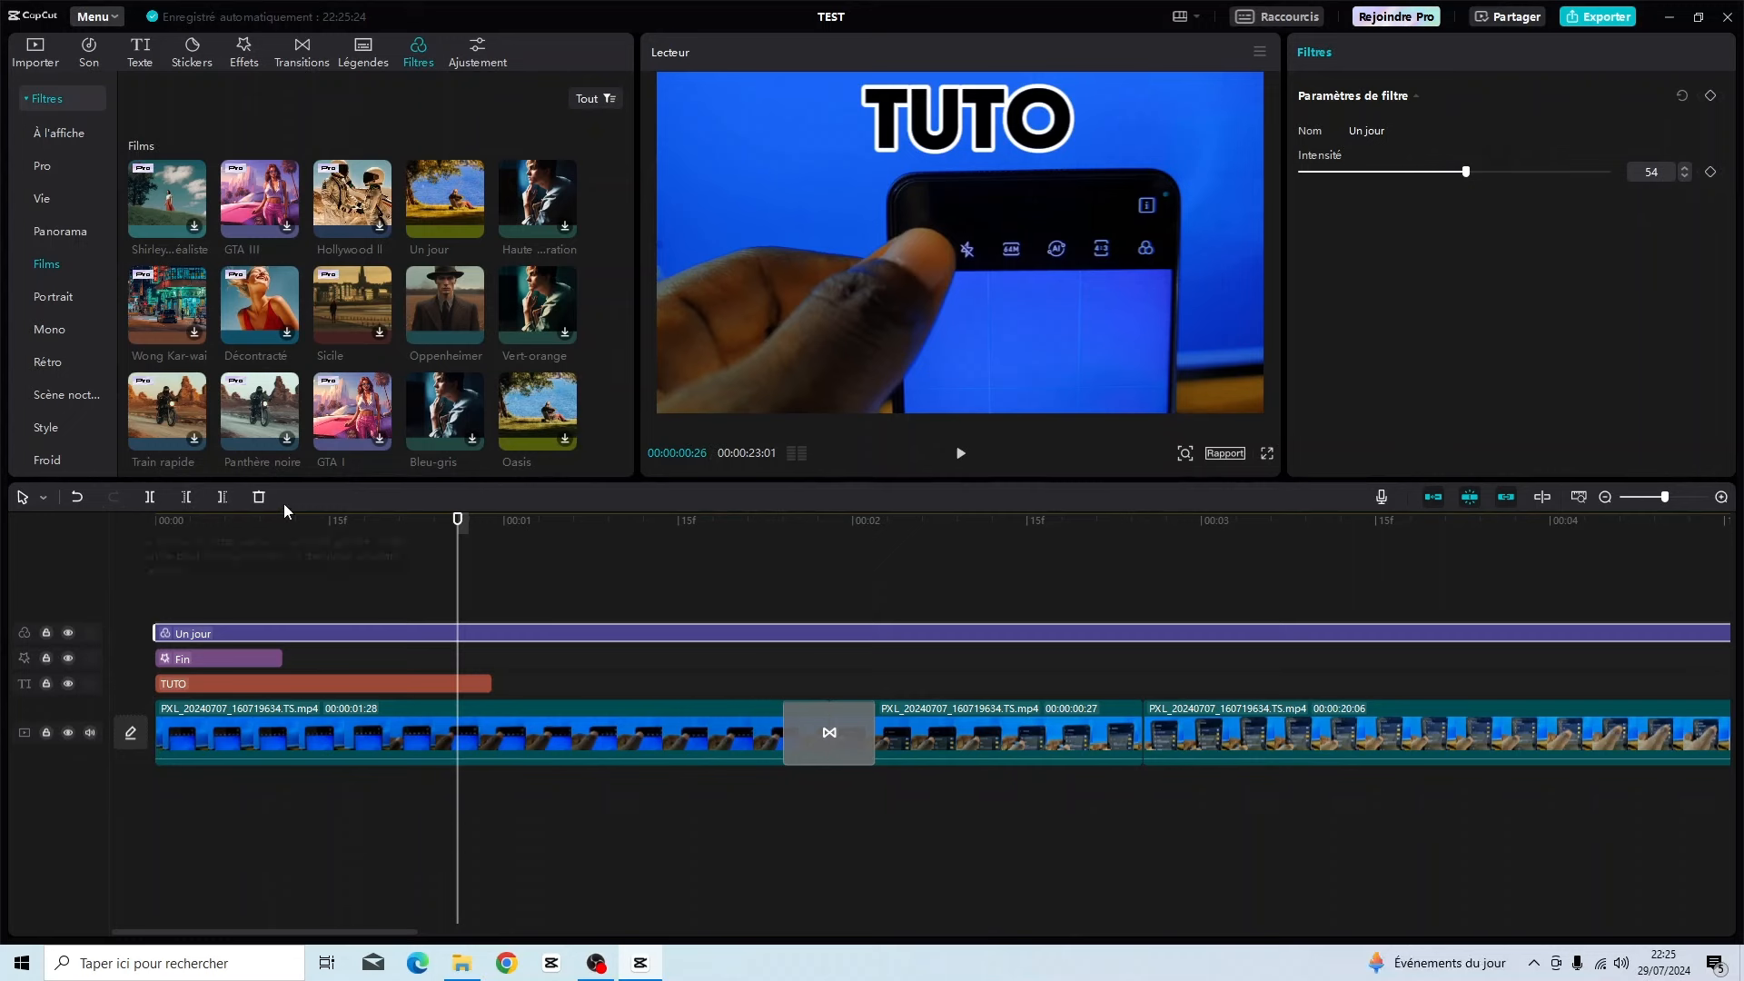
drag(237, 529, 128, 529)
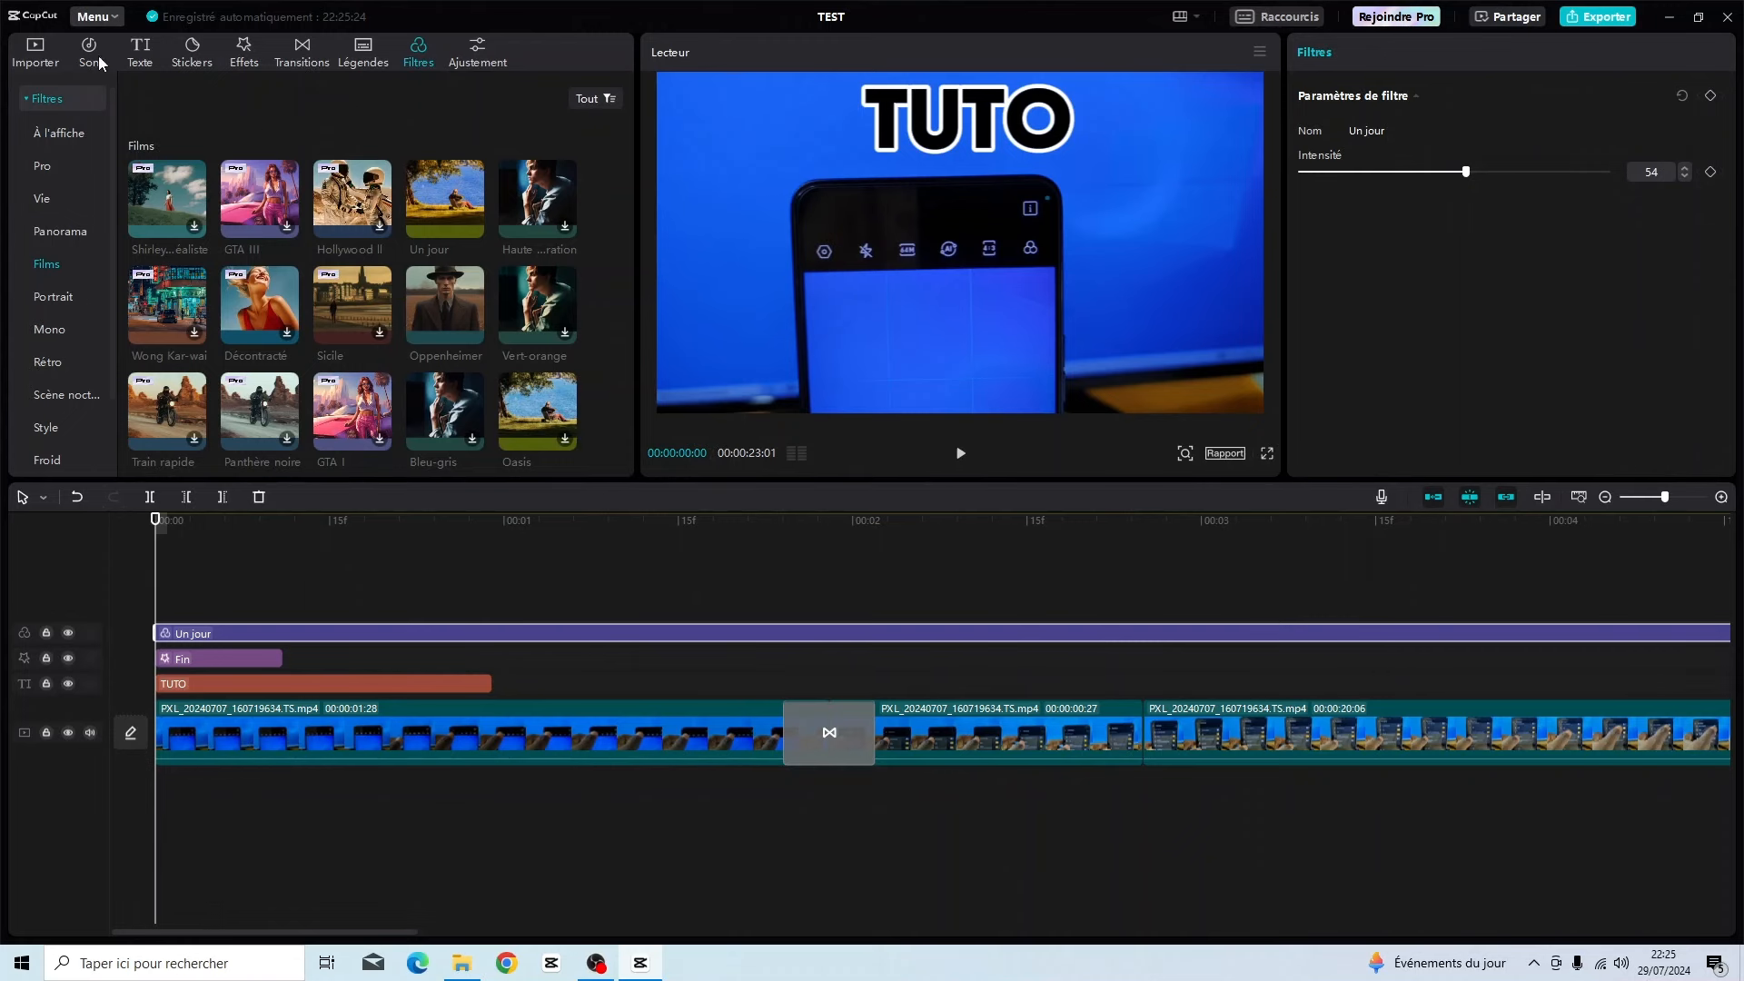
Look through the imported media, the Vlog music tracks and the trending sound effects.
click(53, 56)
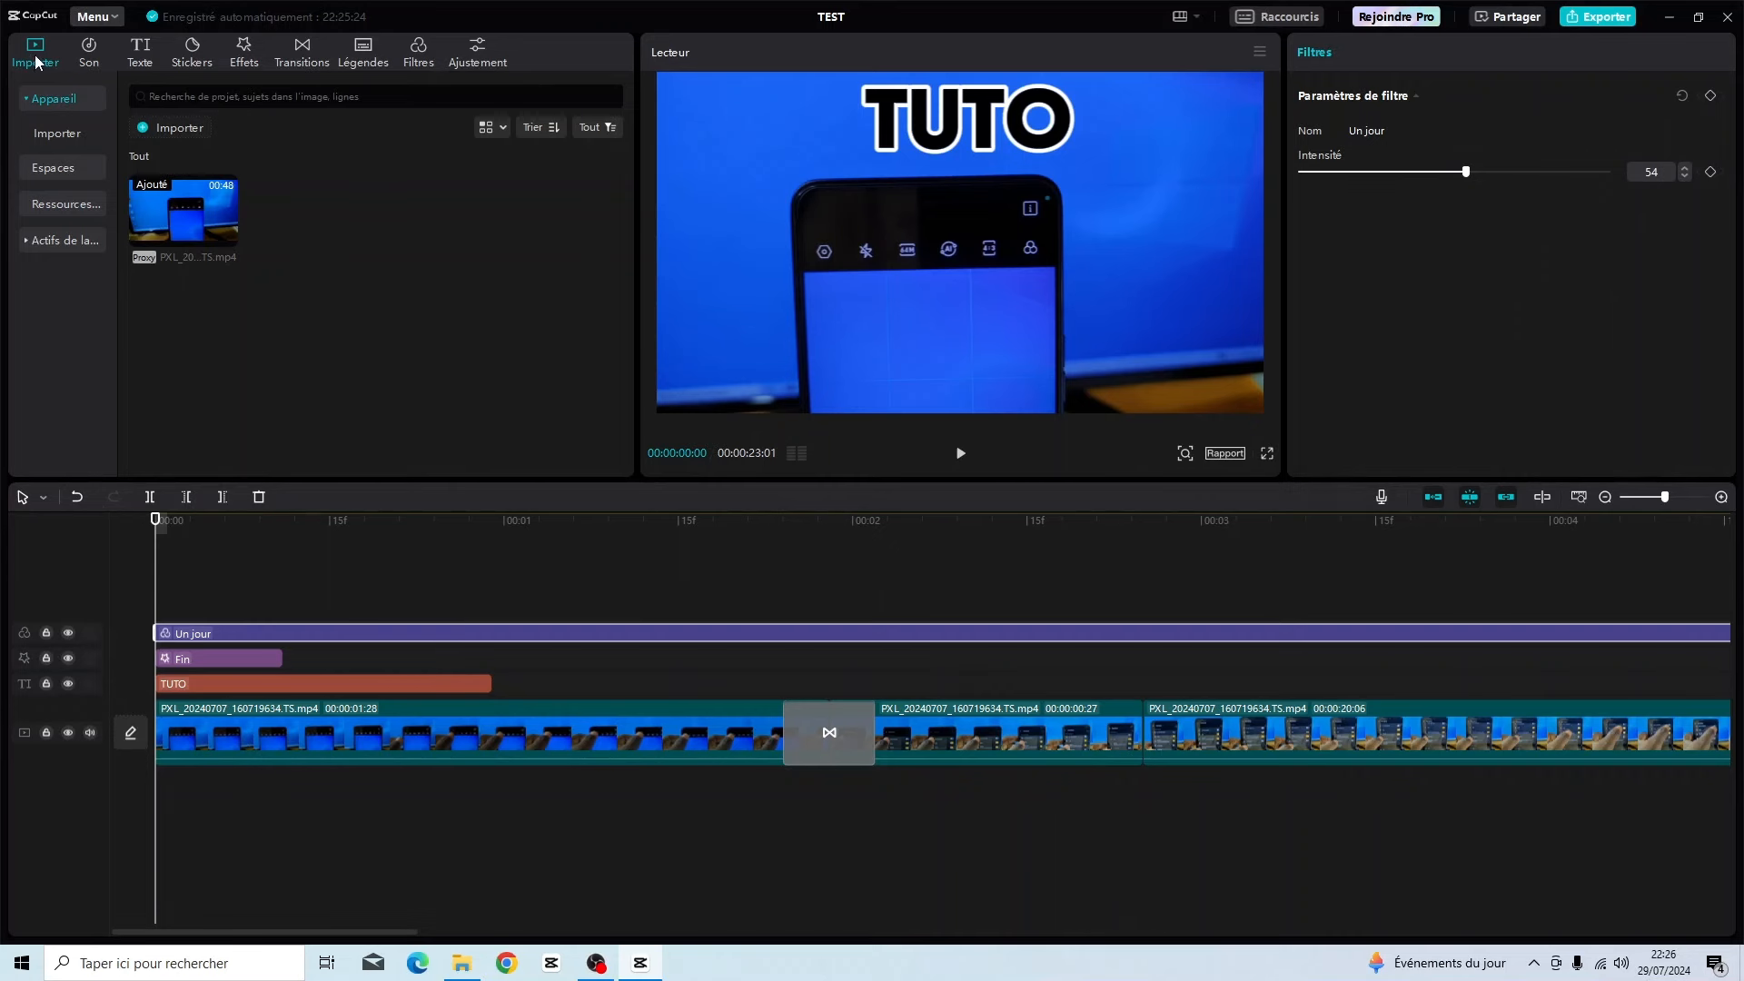
click(92, 50)
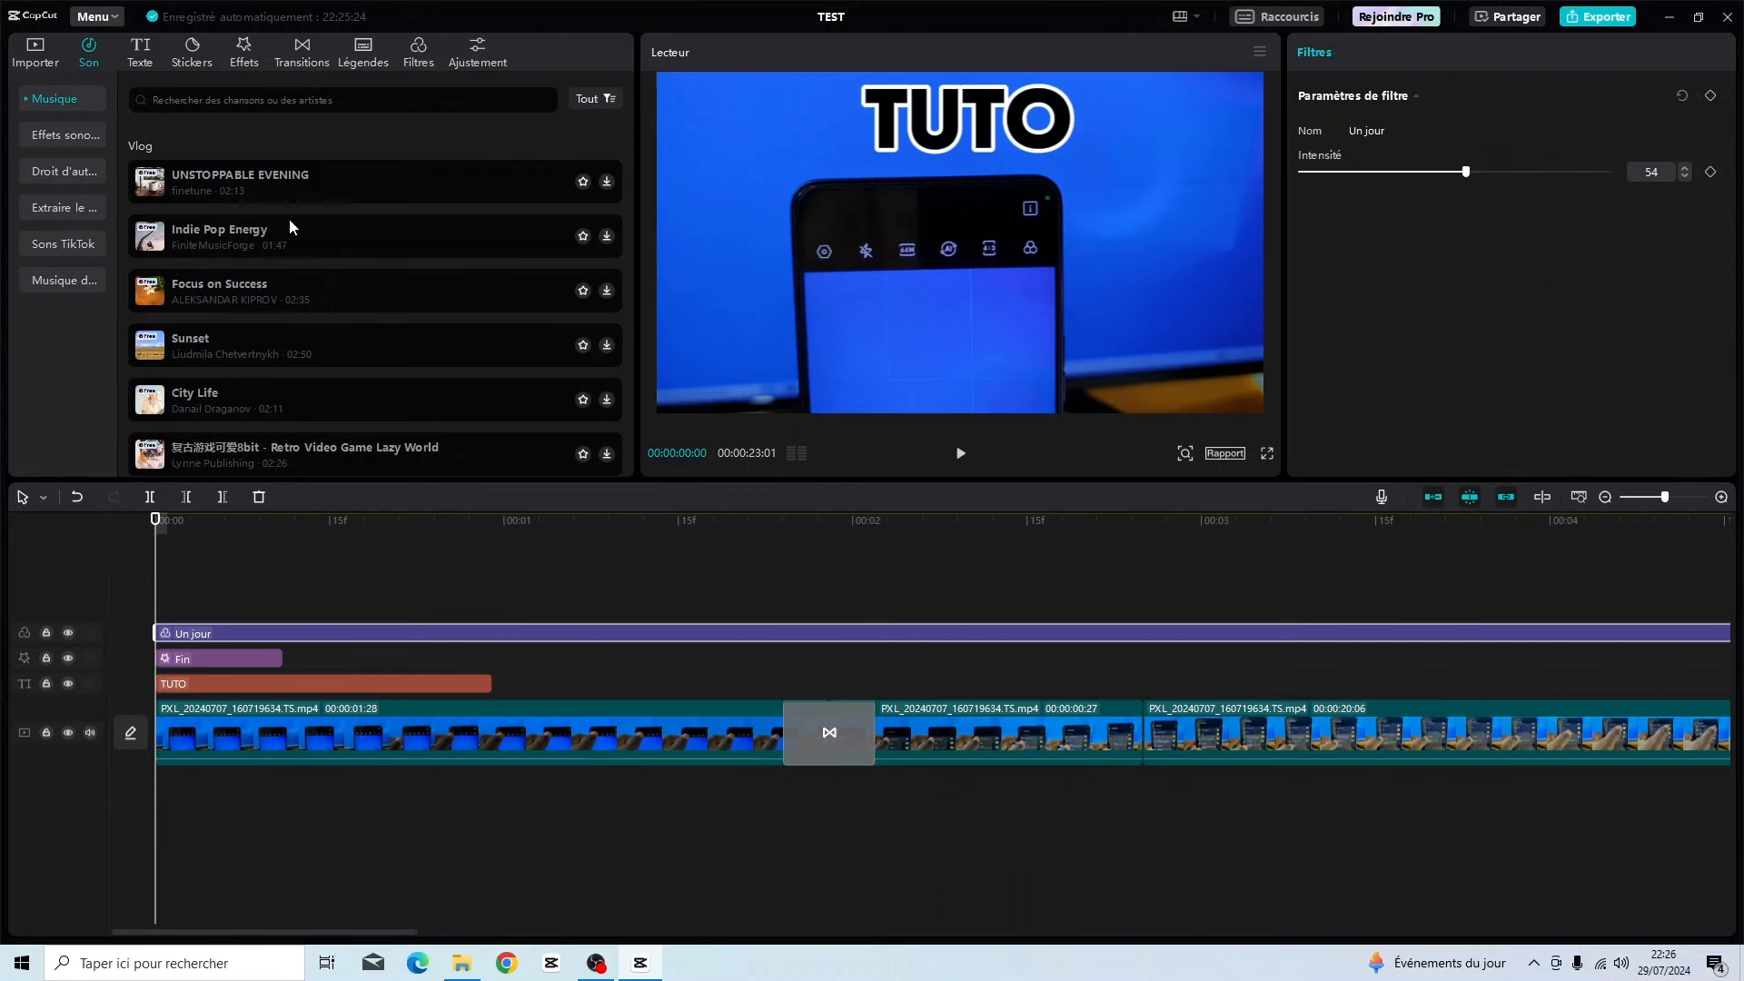
scroll(300, 236, down, 10)
scroll(356, 284, down, 5)
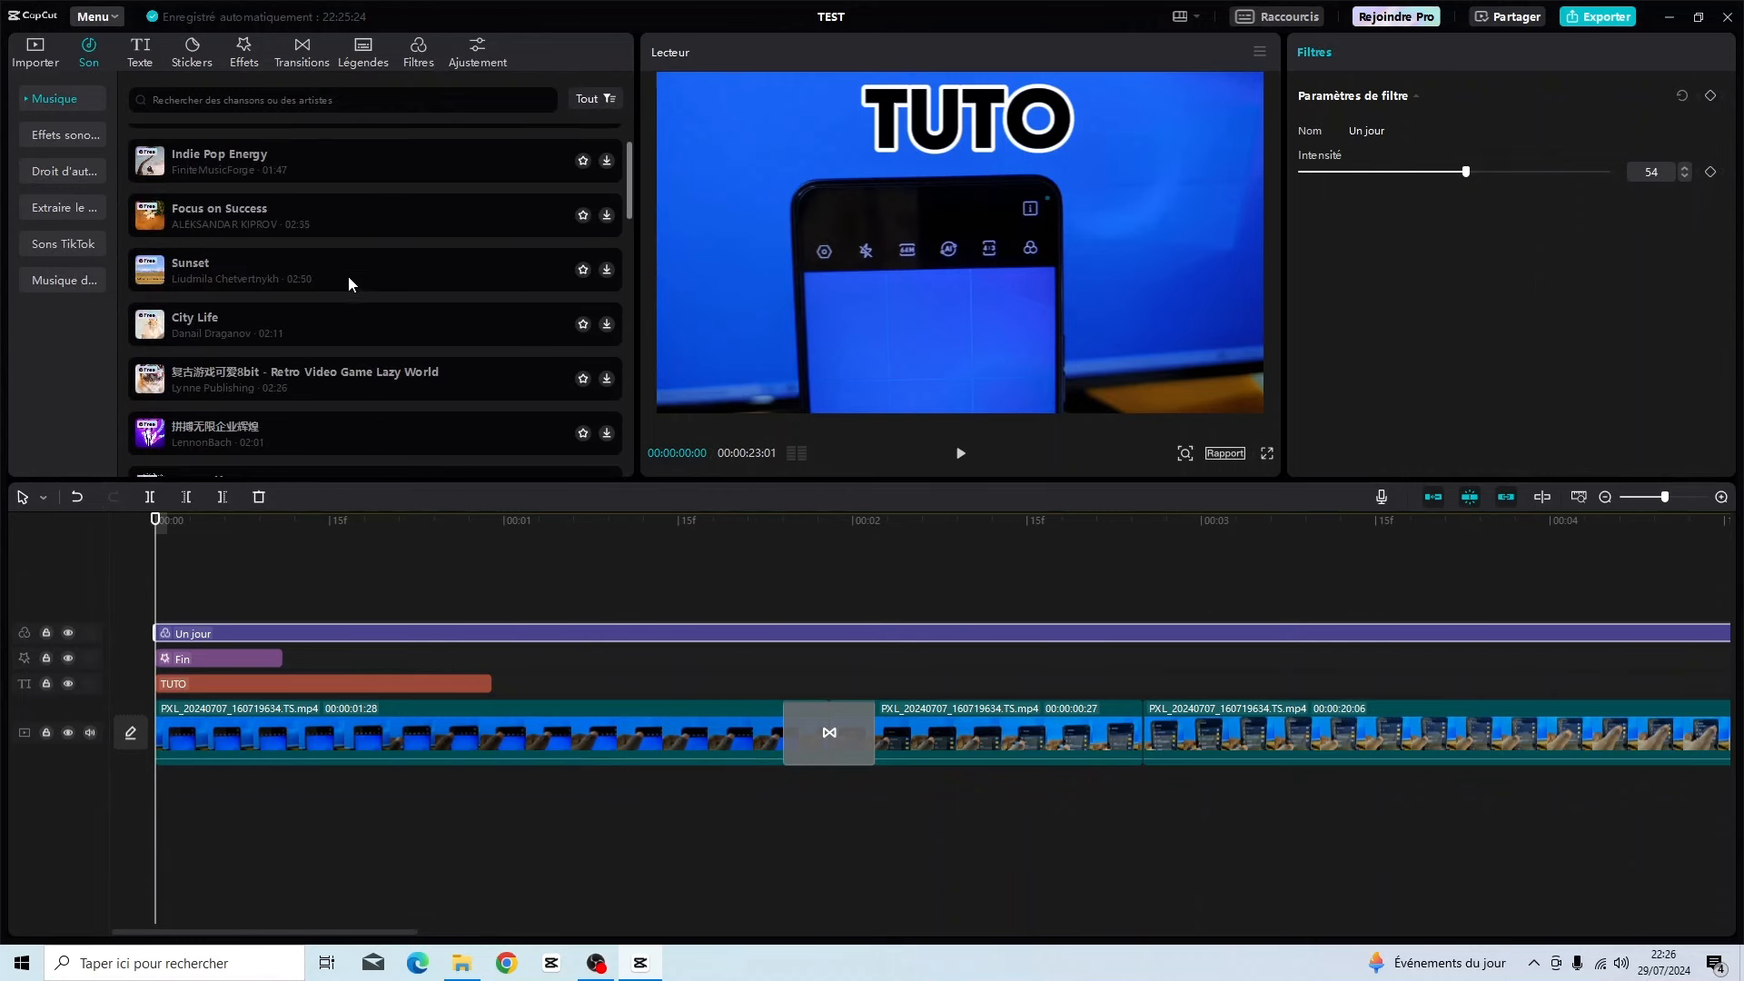
click(83, 134)
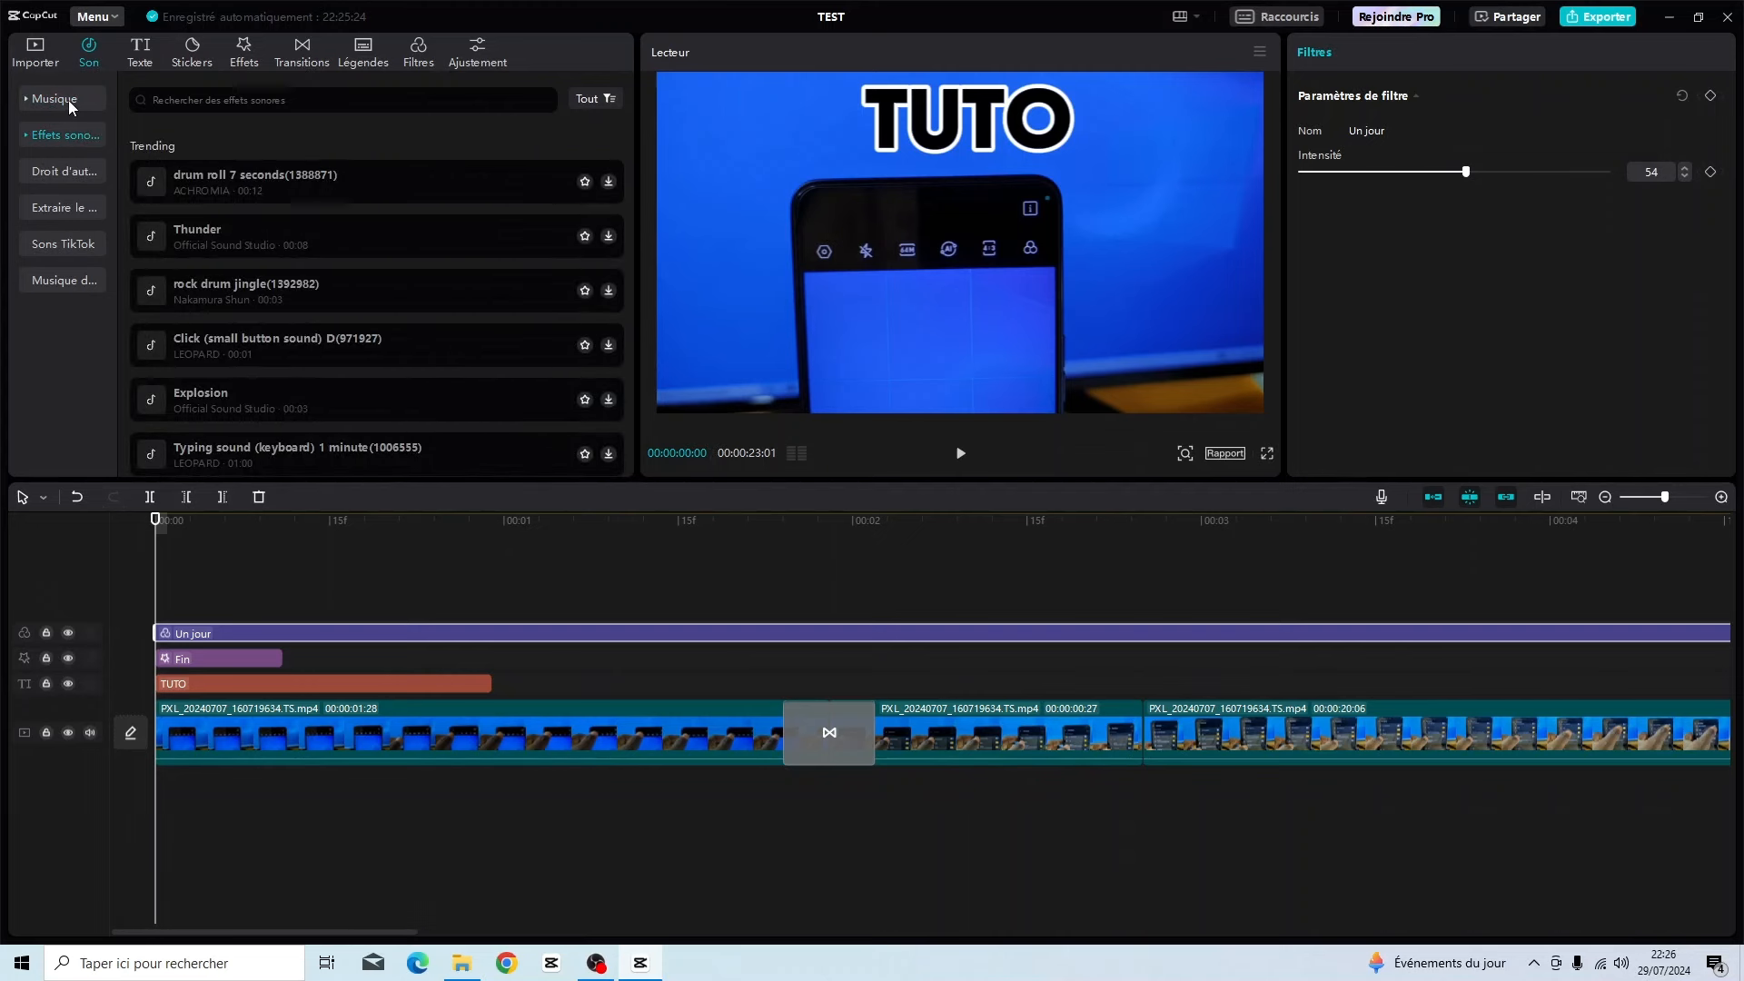
Look through the sound effects, brand music, TikTok sounds, audio extraction and copyright check options.
scroll(224, 273, down, 5)
scroll(227, 263, up, 3)
click(244, 94)
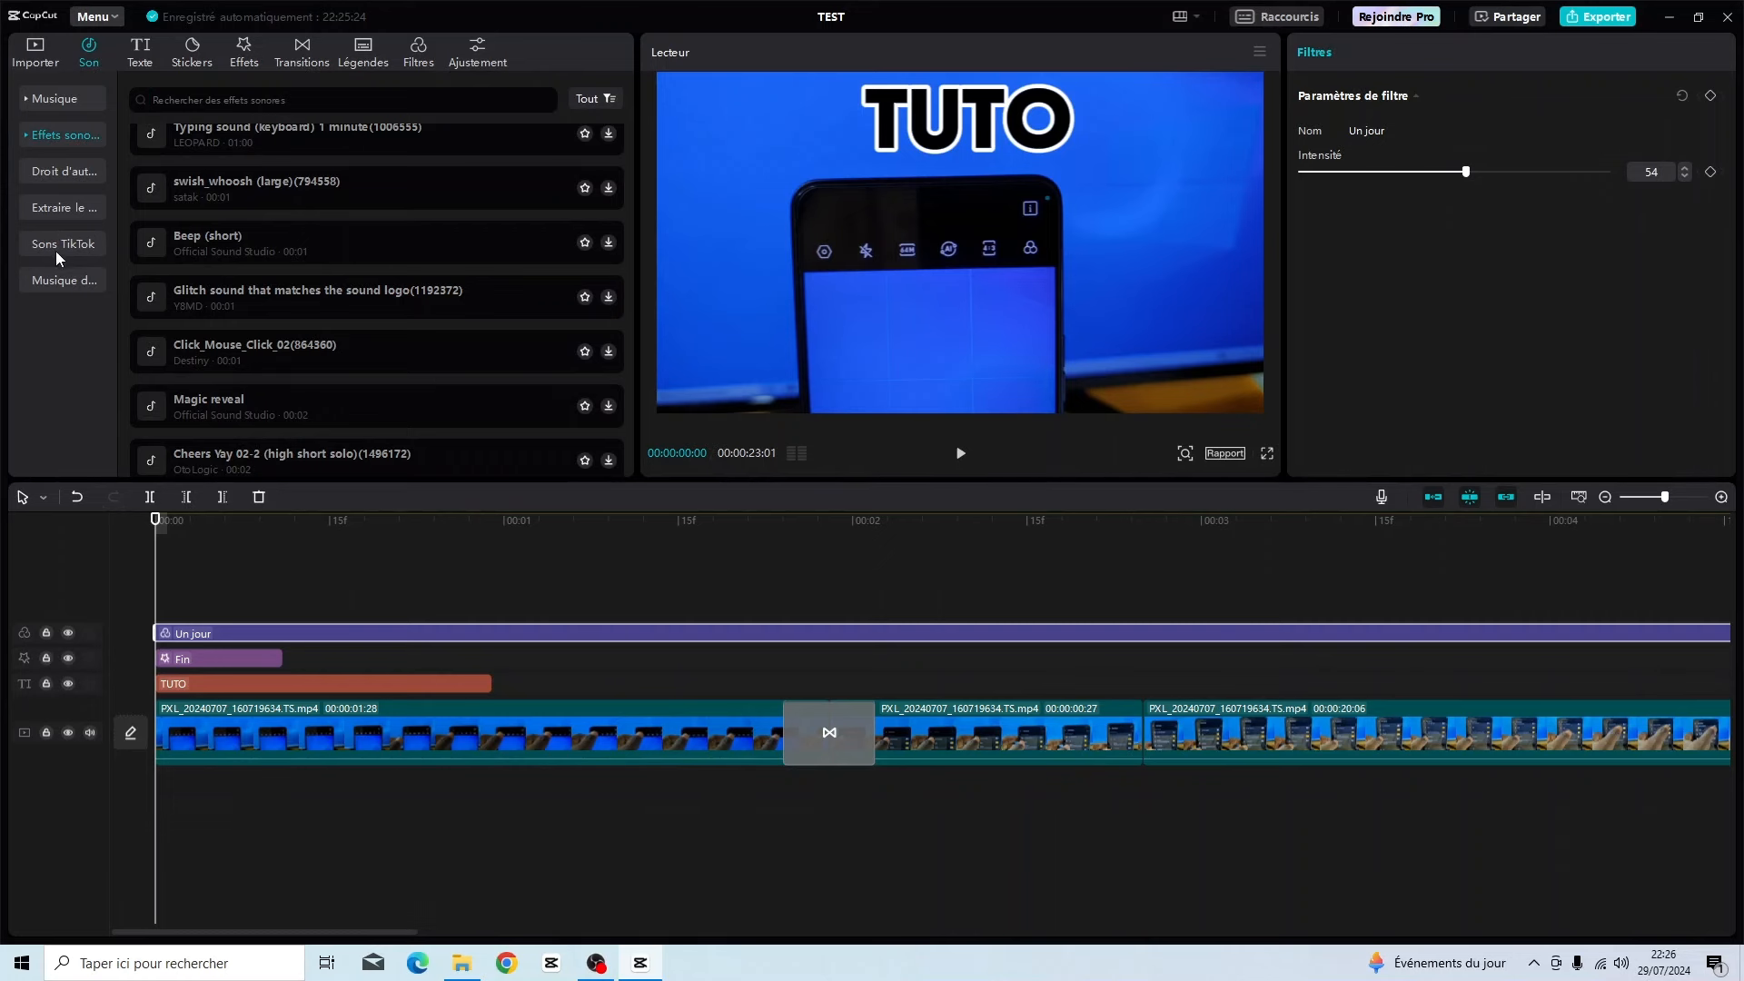
click(67, 278)
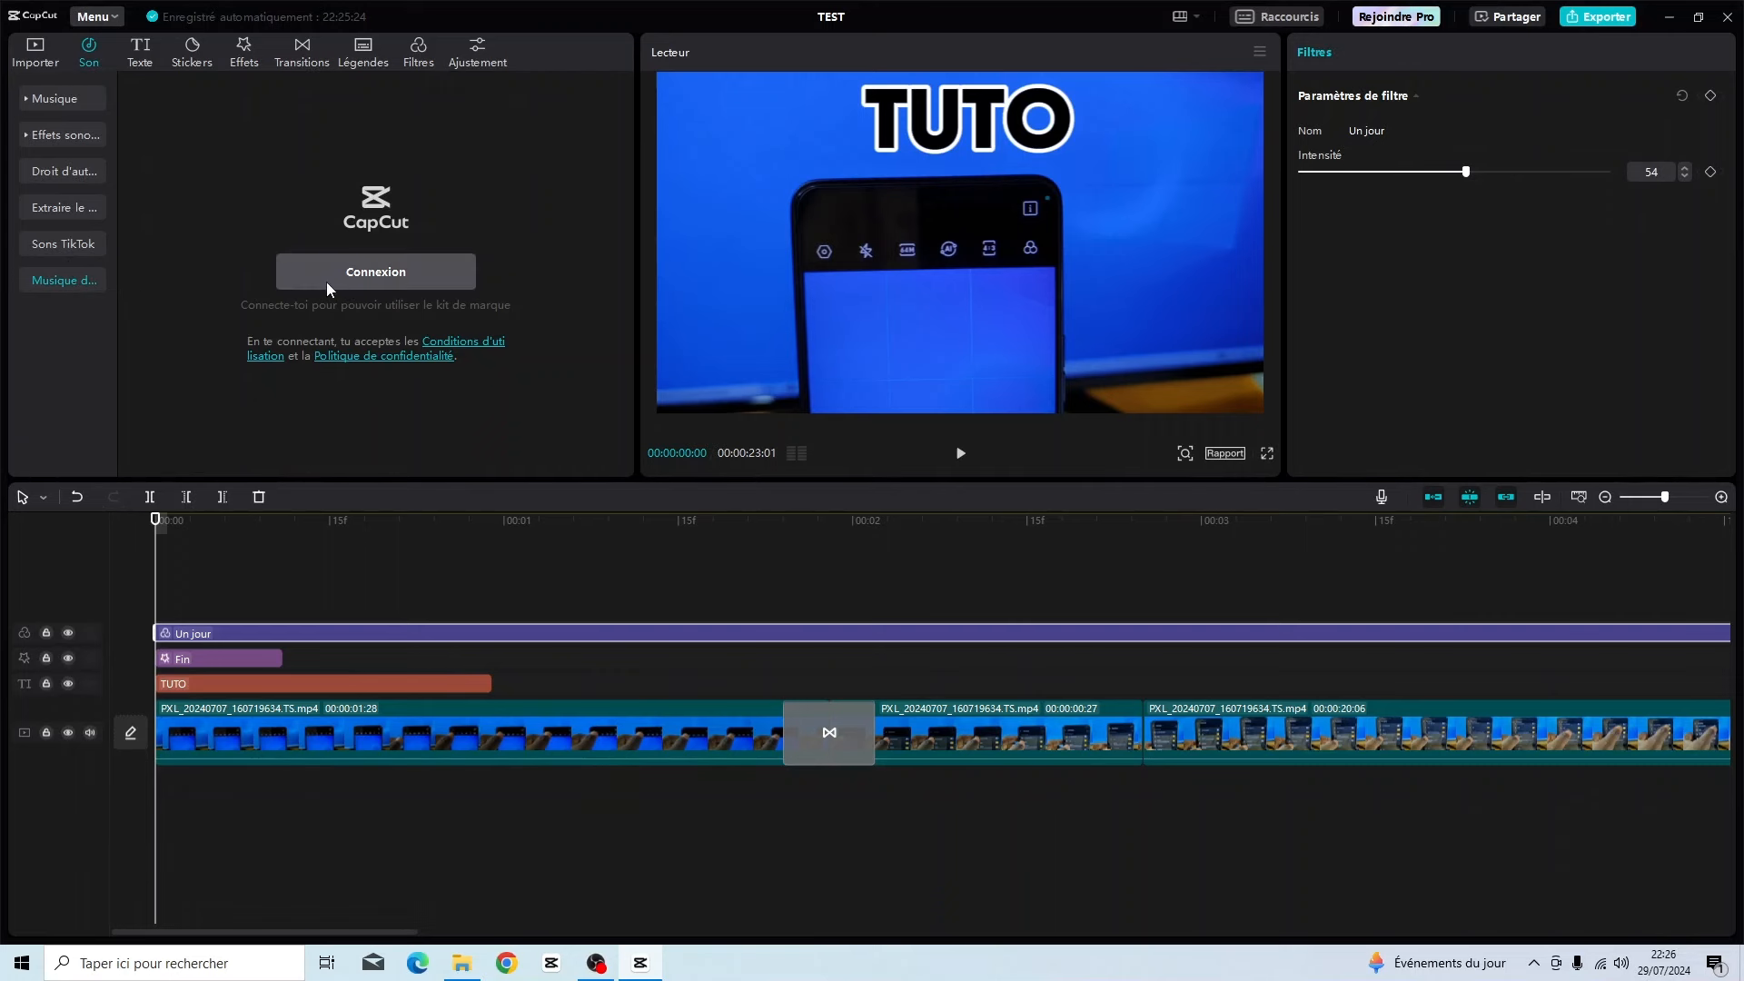
click(82, 244)
click(73, 208)
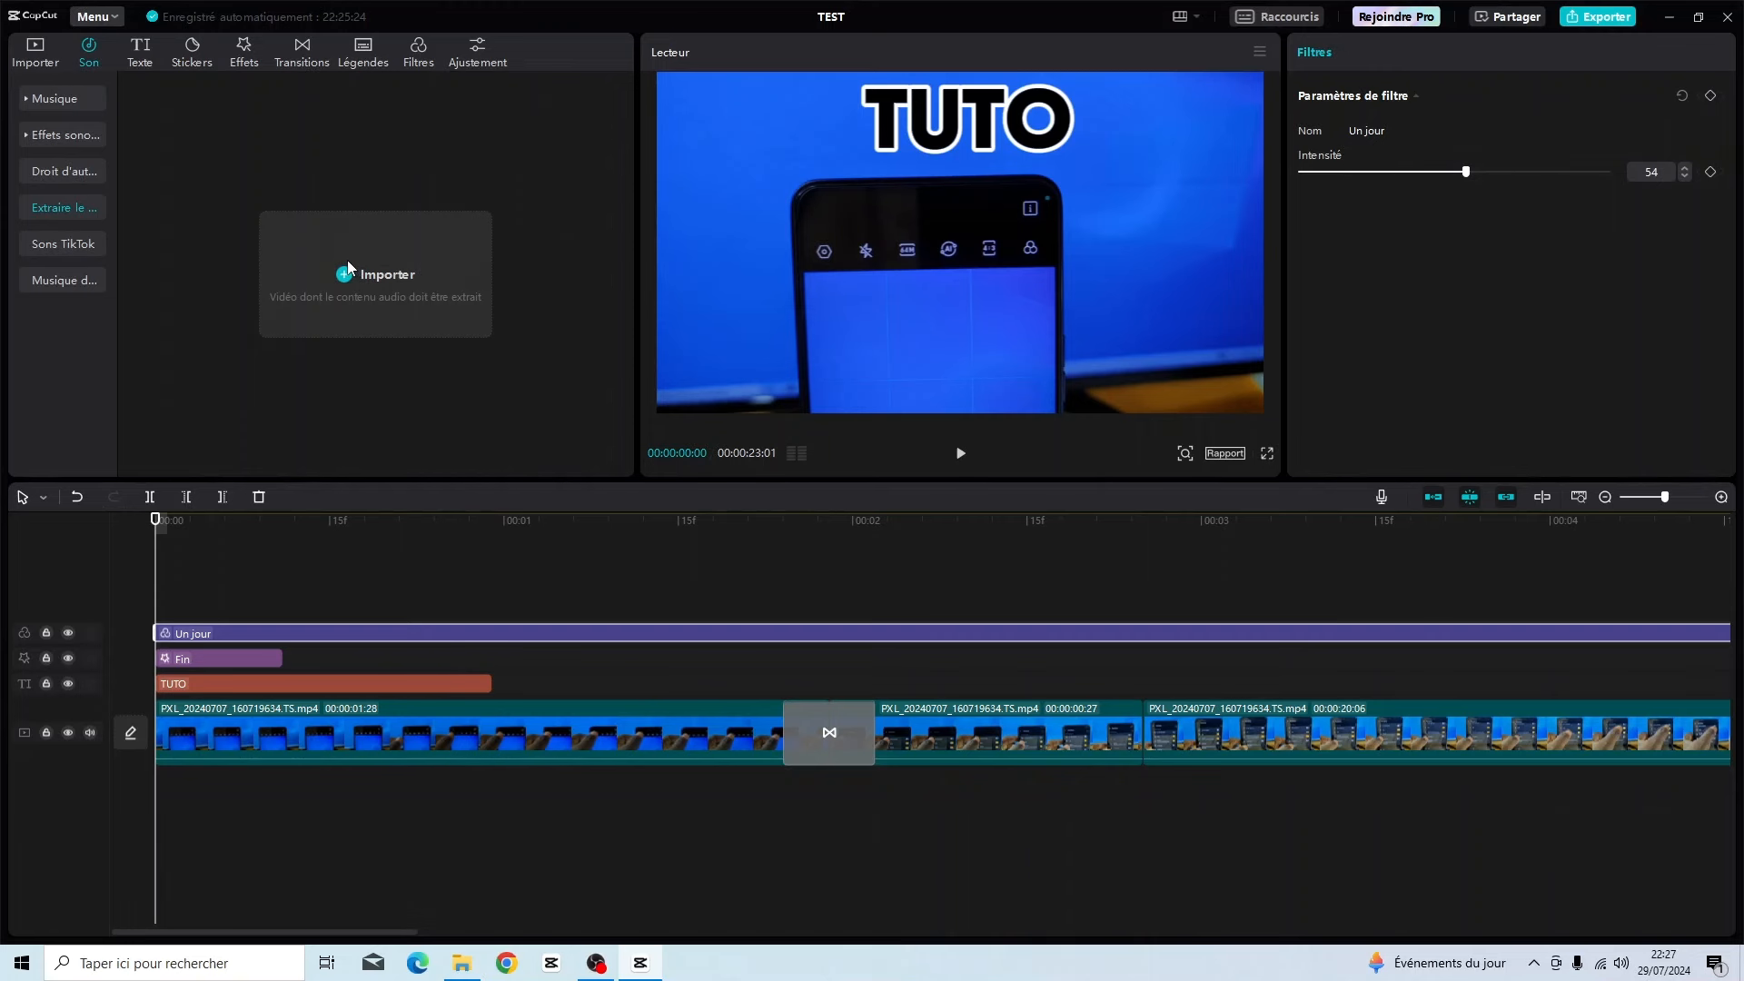
click(89, 172)
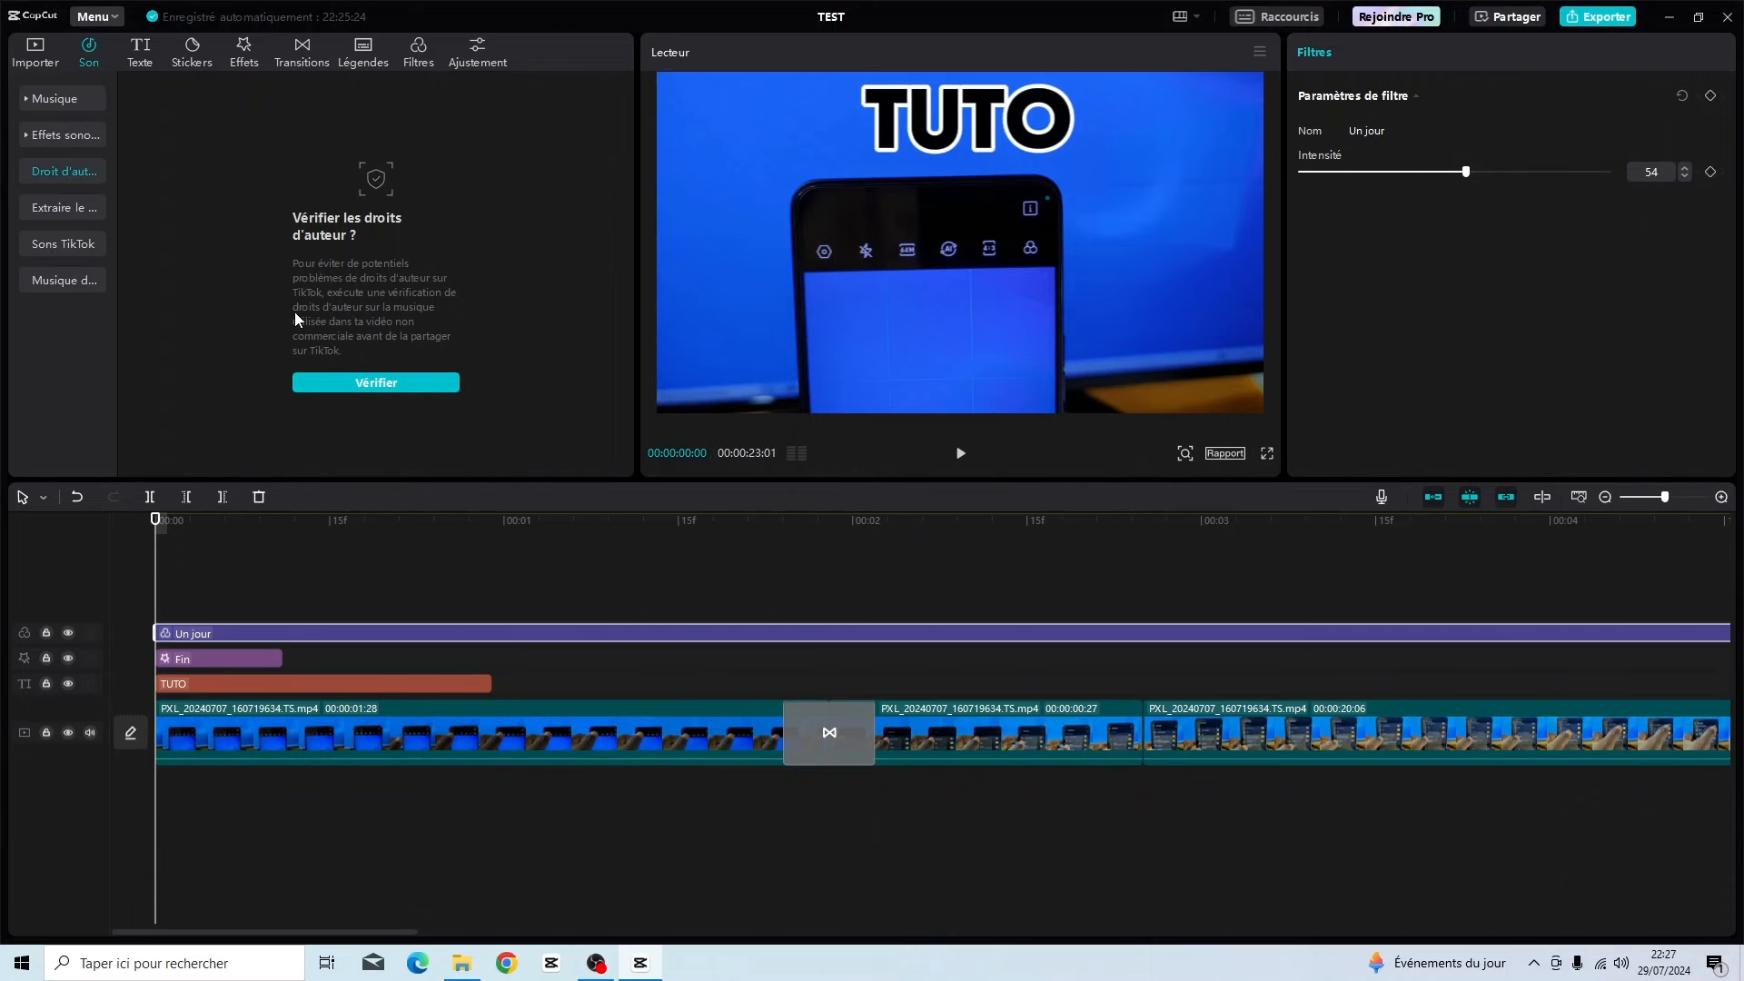
Browse the built-in music categories and show the Love tracks.
click(50, 100)
click(49, 102)
click(49, 102)
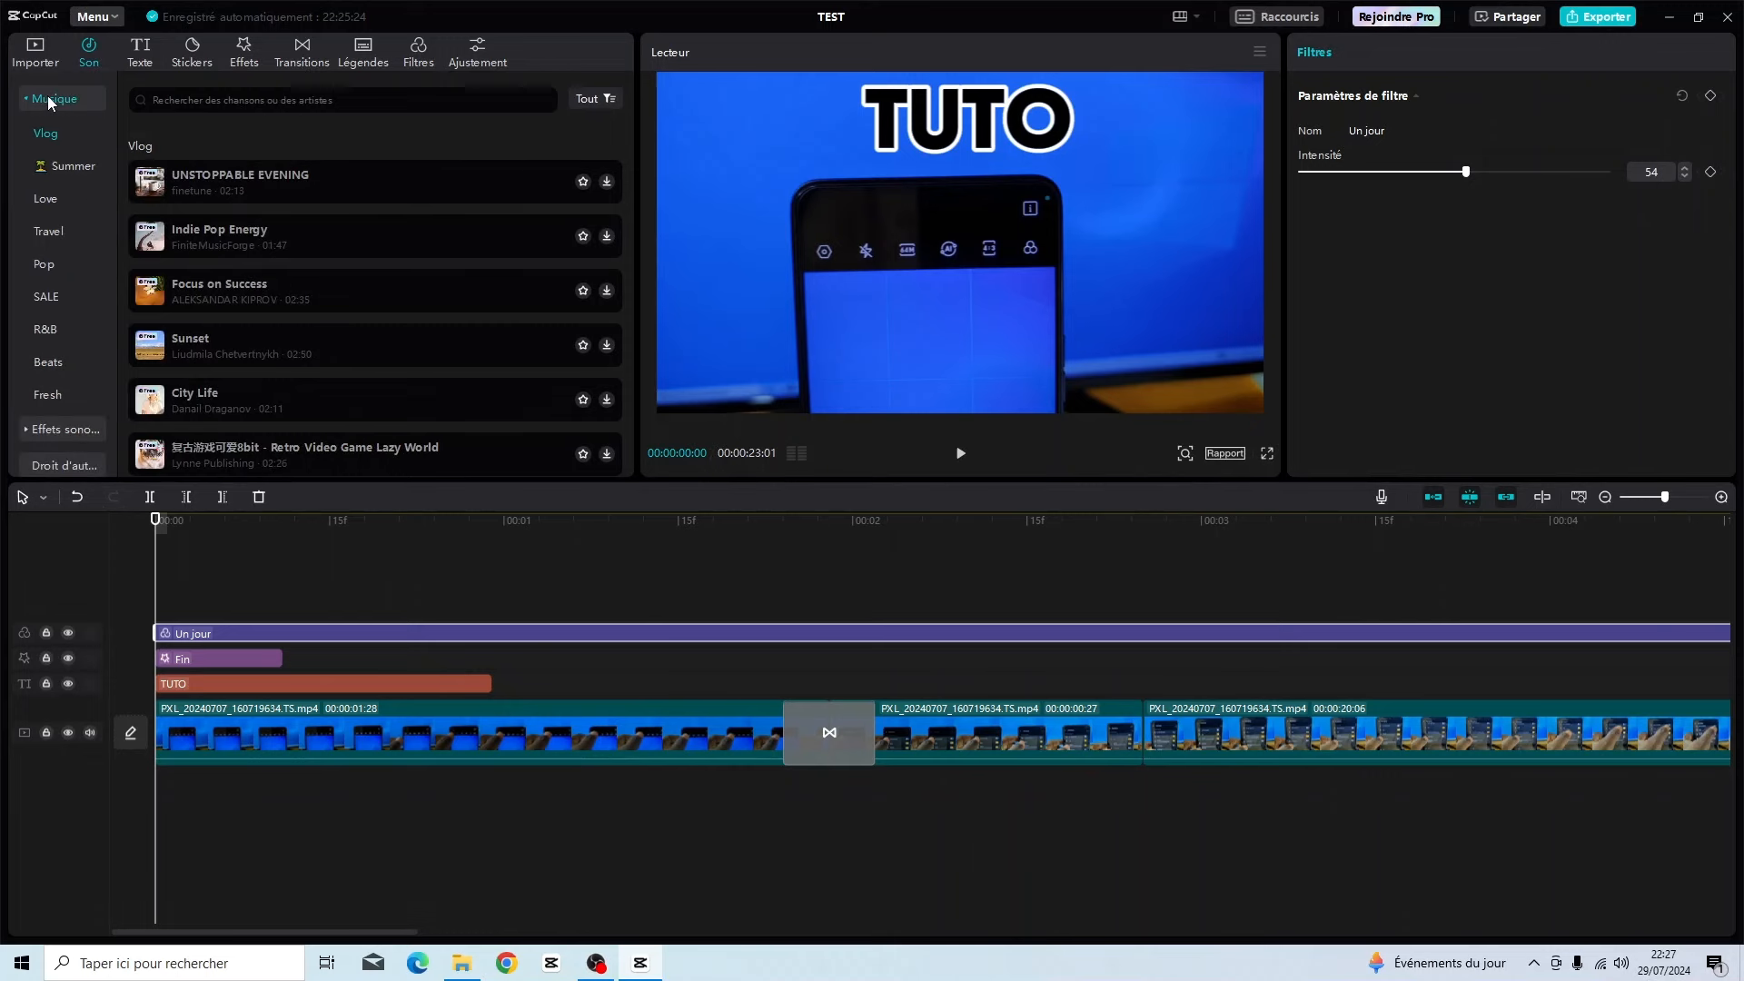
click(49, 102)
click(49, 102)
scroll(58, 227, down, 2)
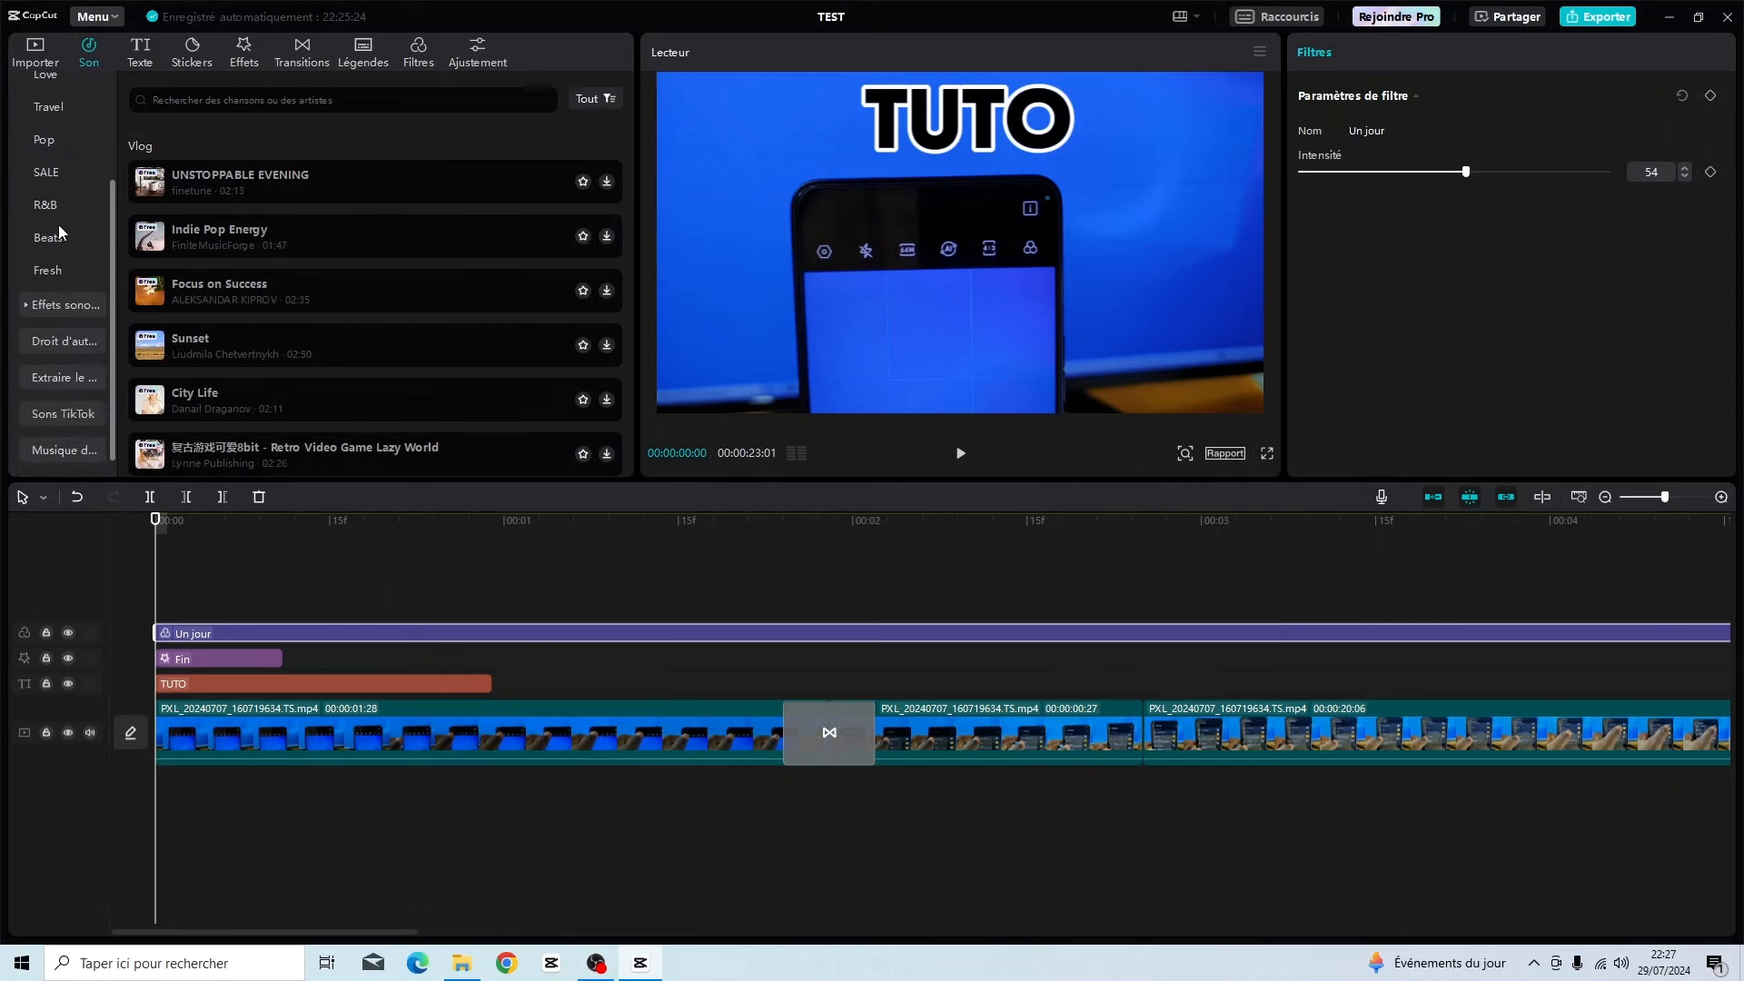
scroll(60, 238, up, 2)
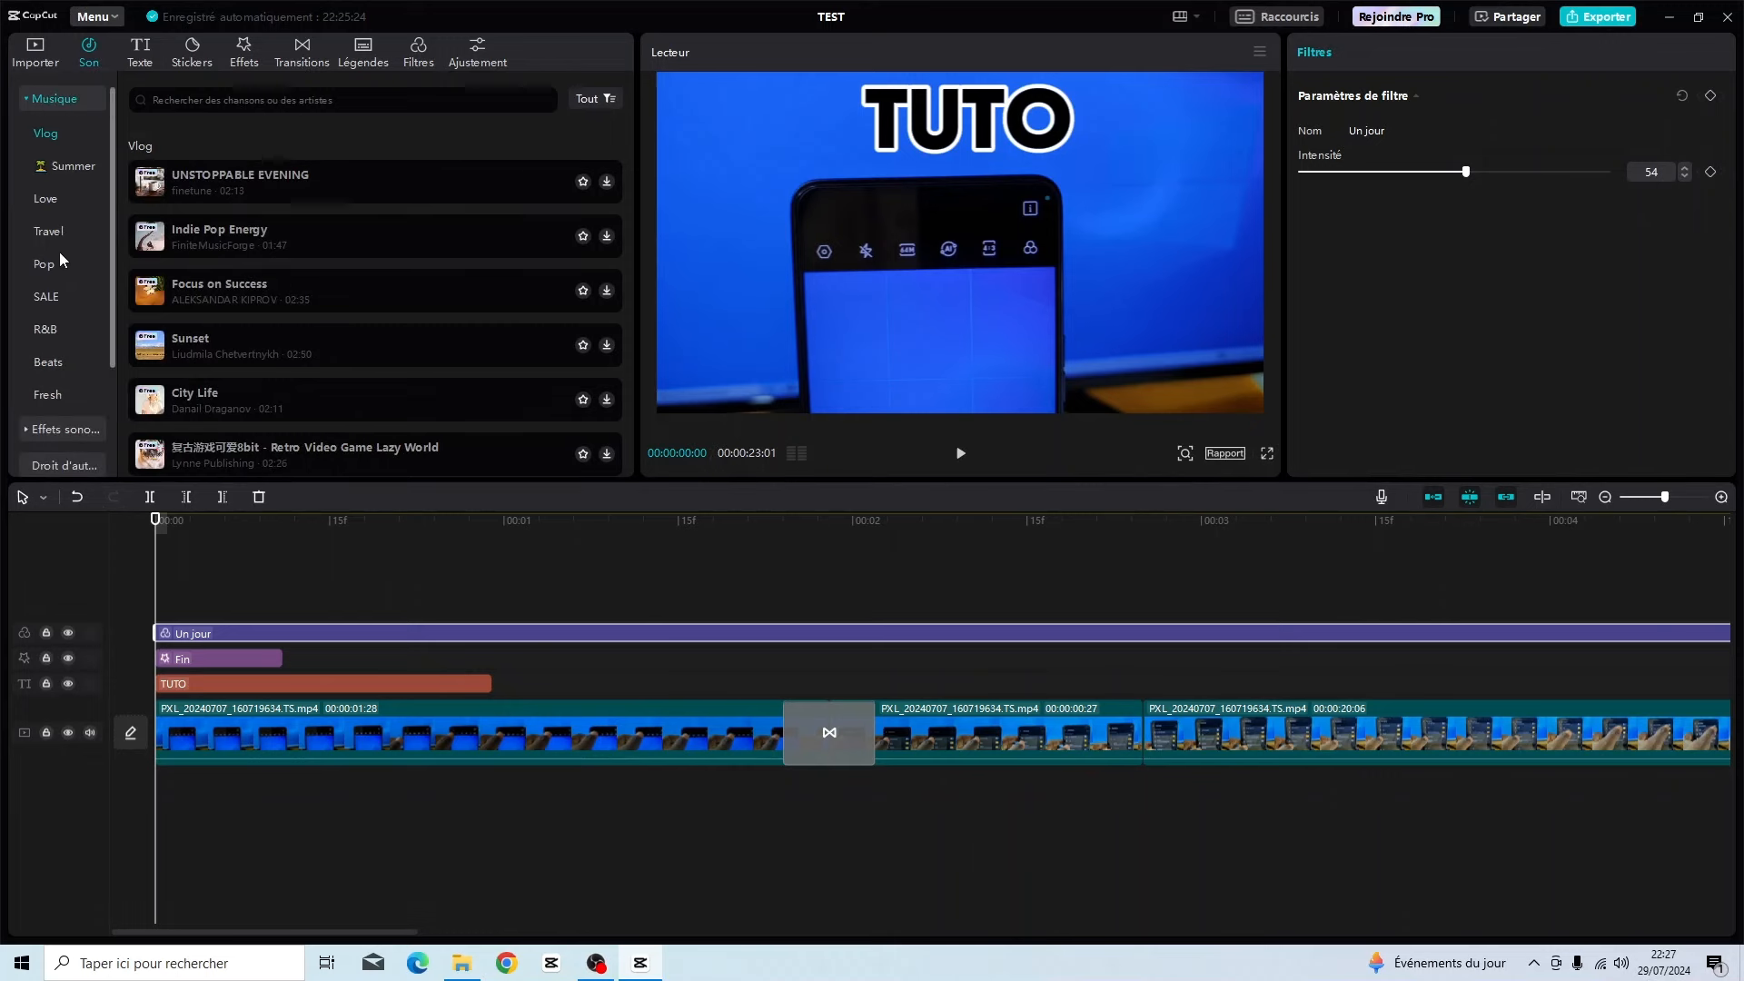
click(50, 200)
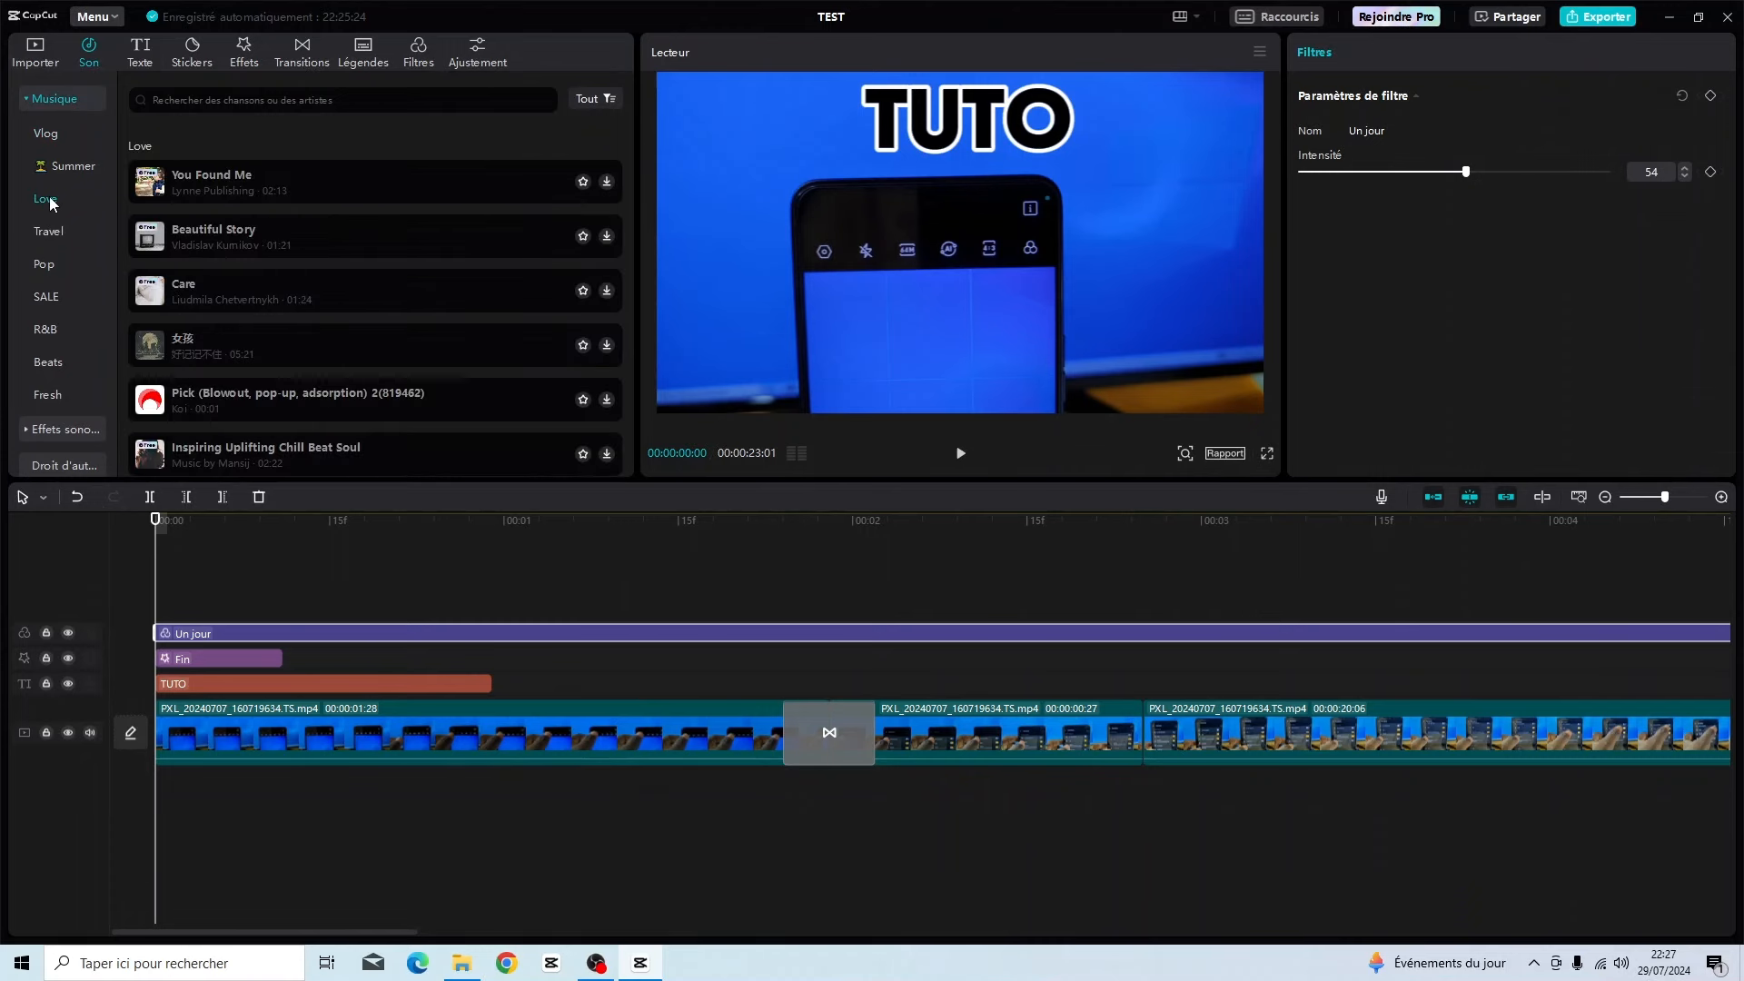
Preview the You Found Me track from around 00:41 and add it at the start of the timeline.
click(528, 176)
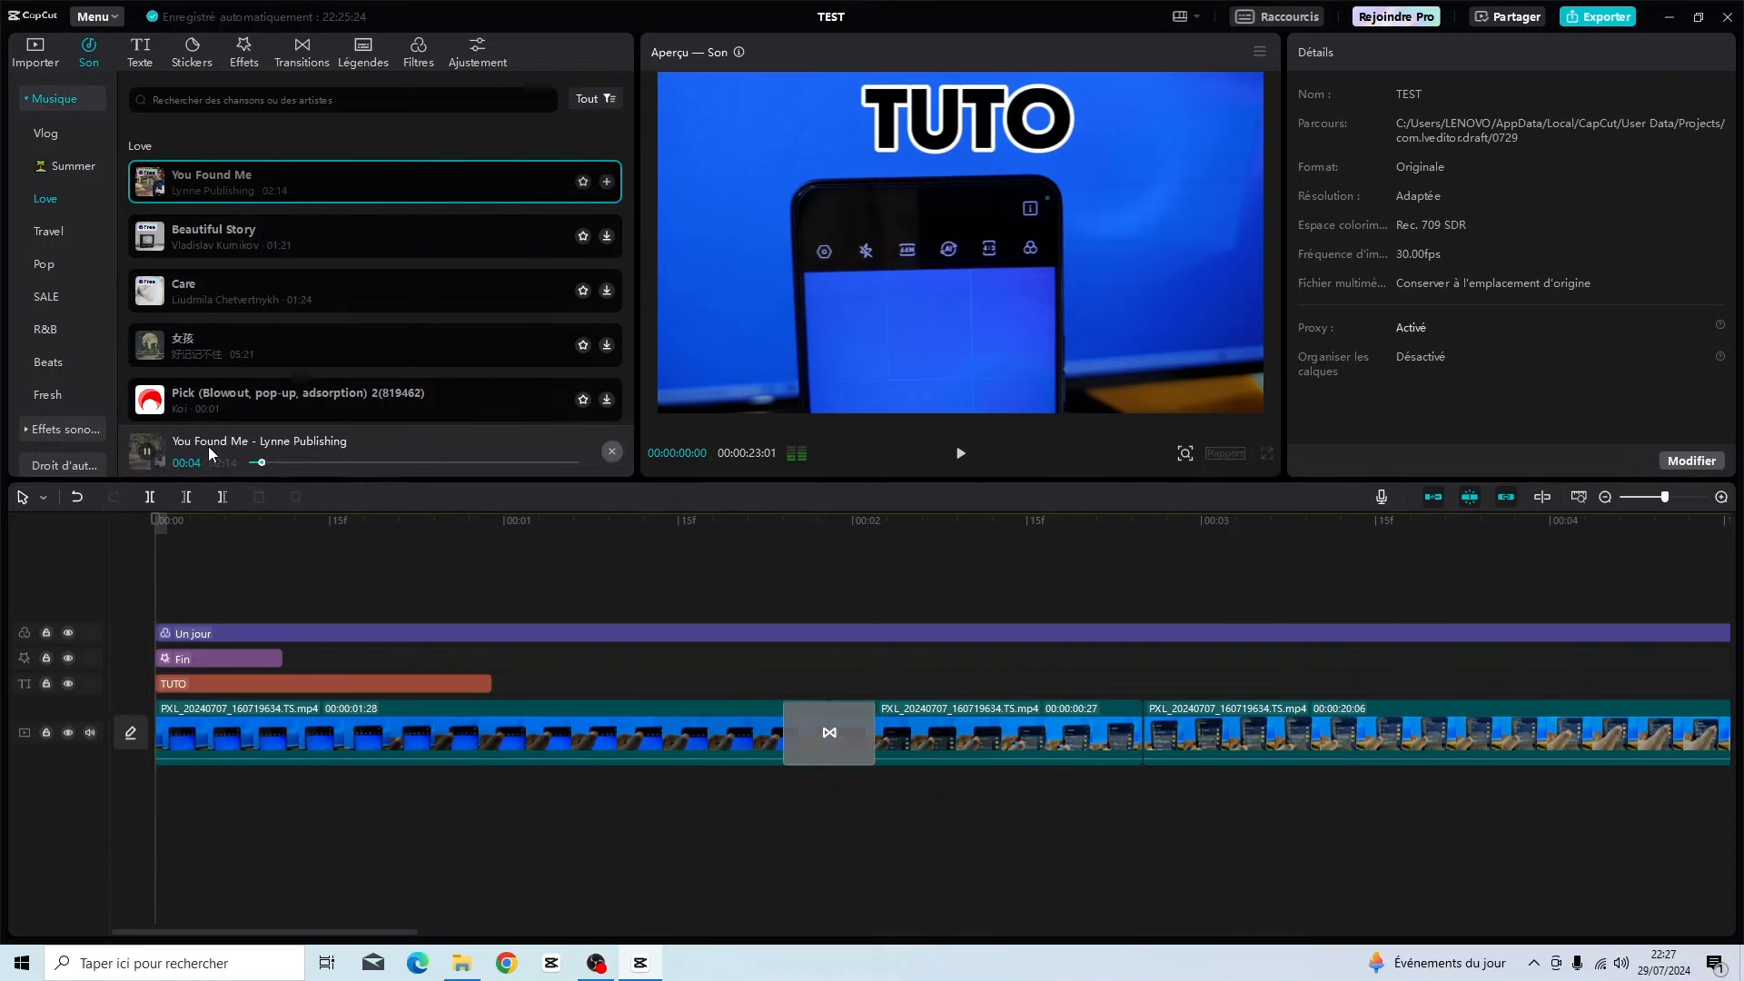
click(351, 462)
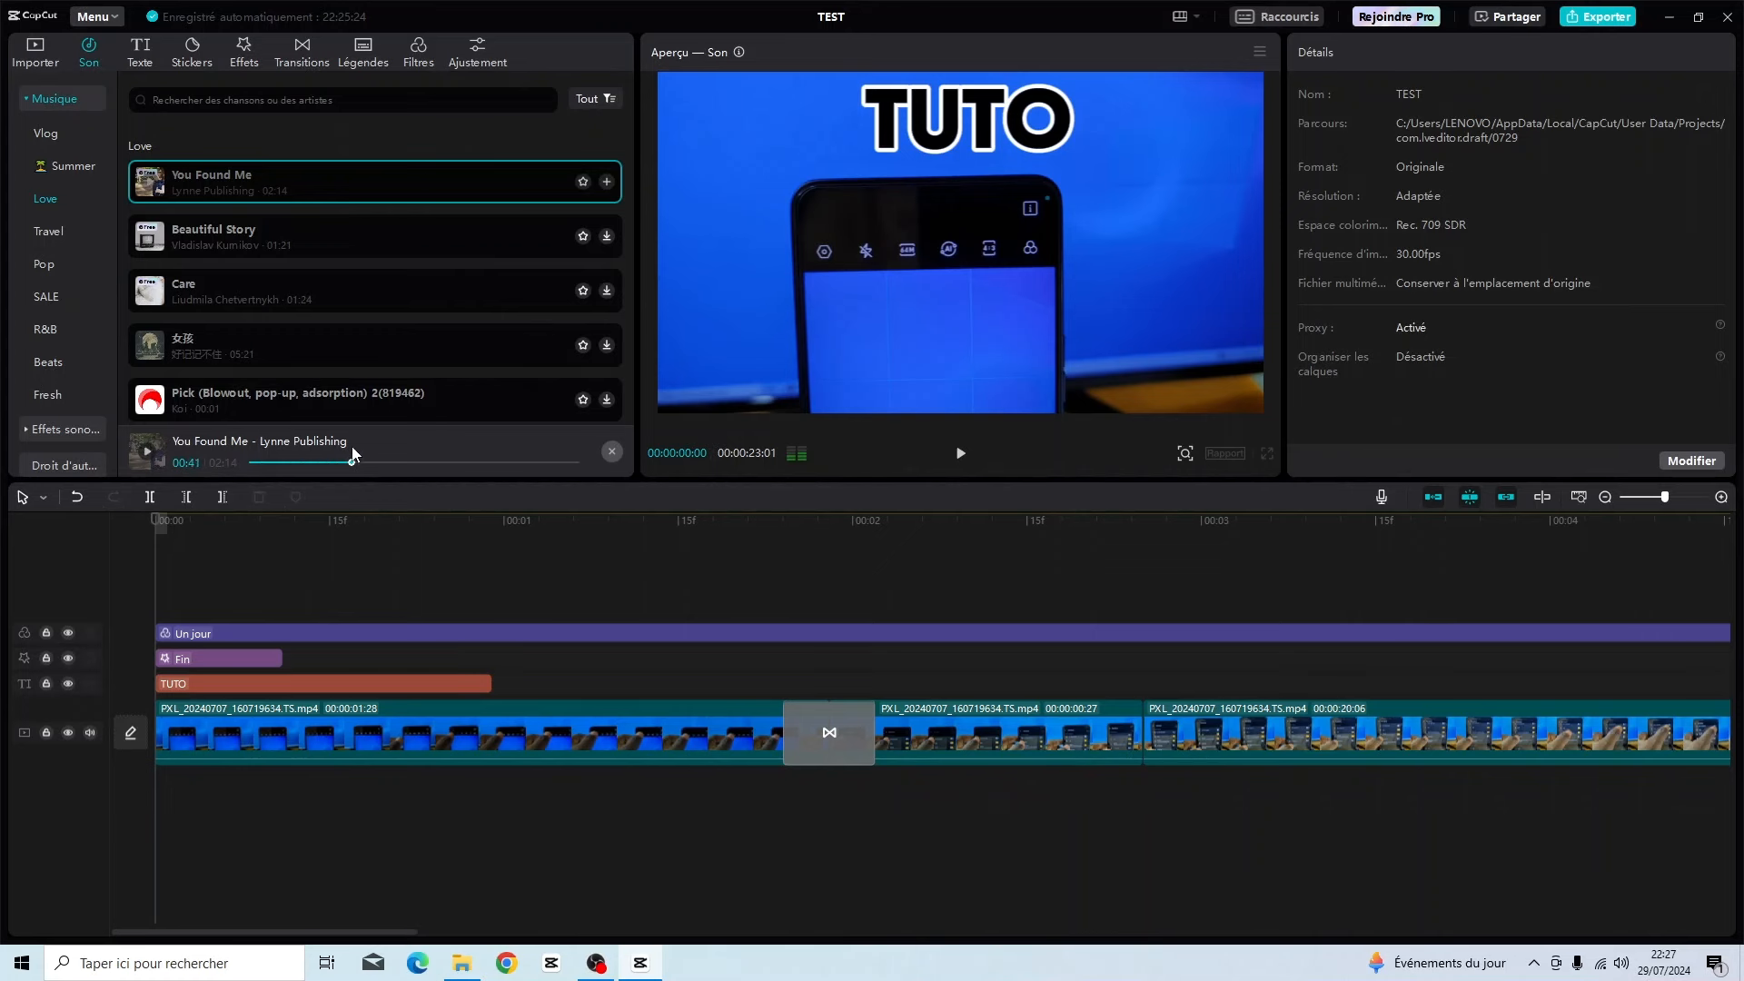
click(606, 183)
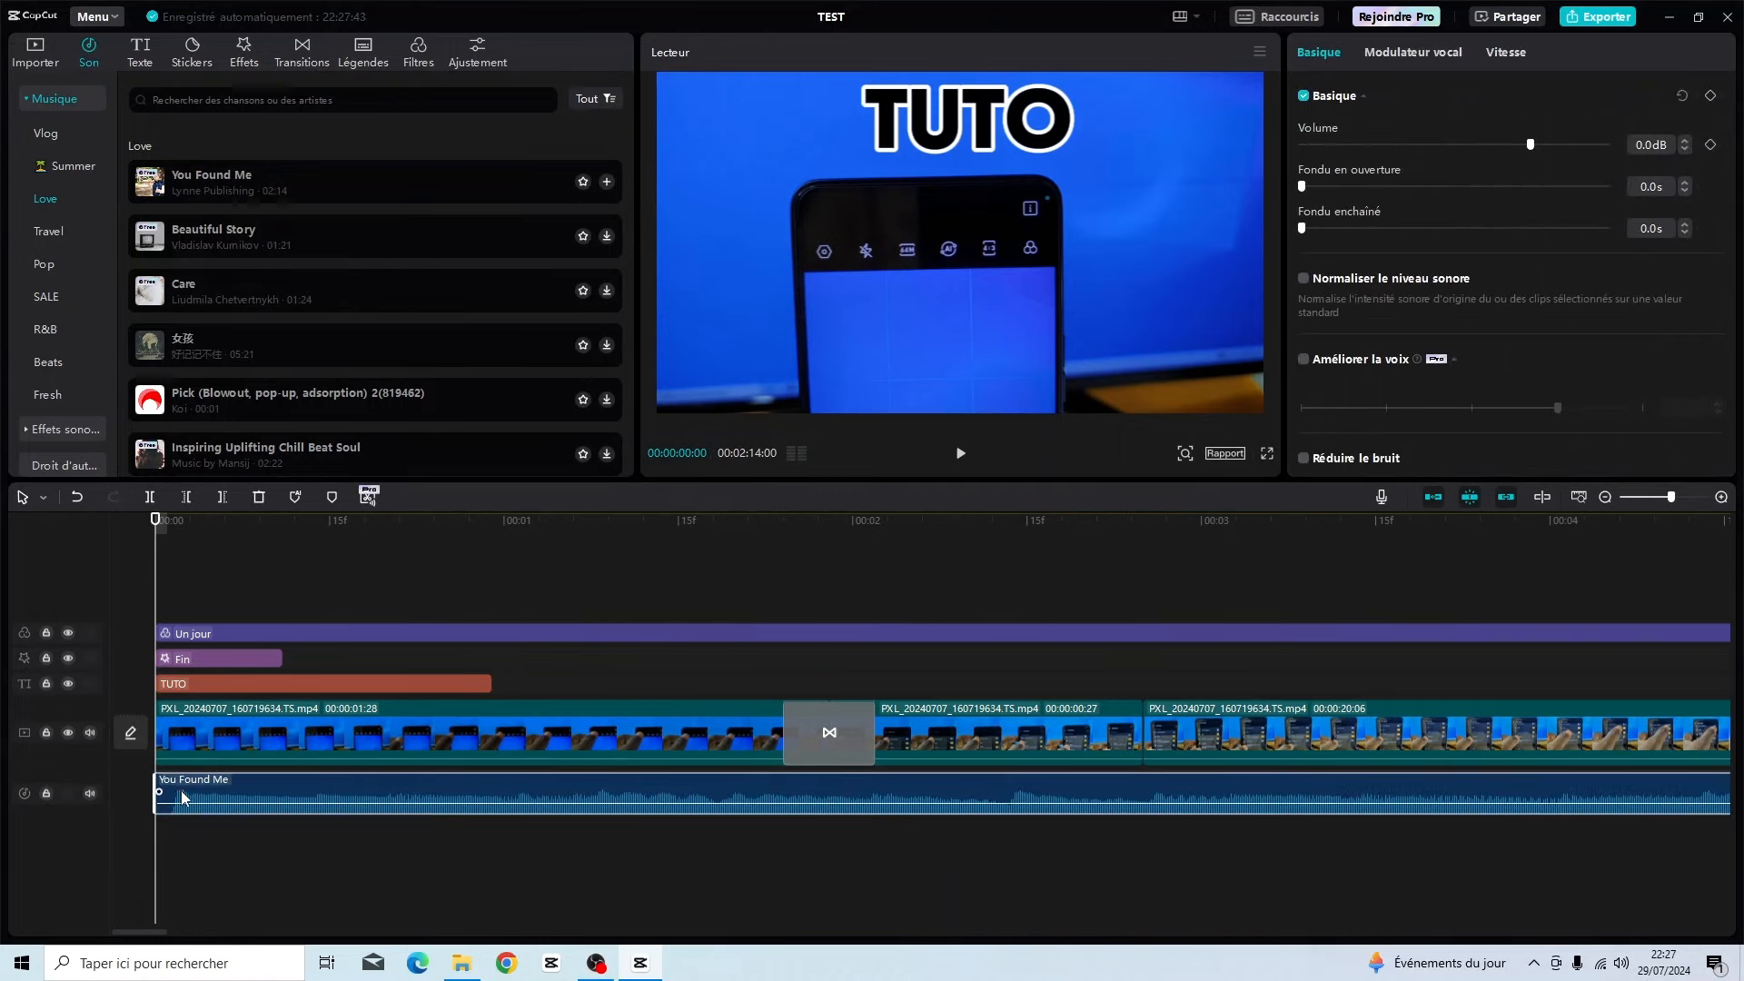
scroll(894, 826, right, 2)
scroll(895, 827, left, 2)
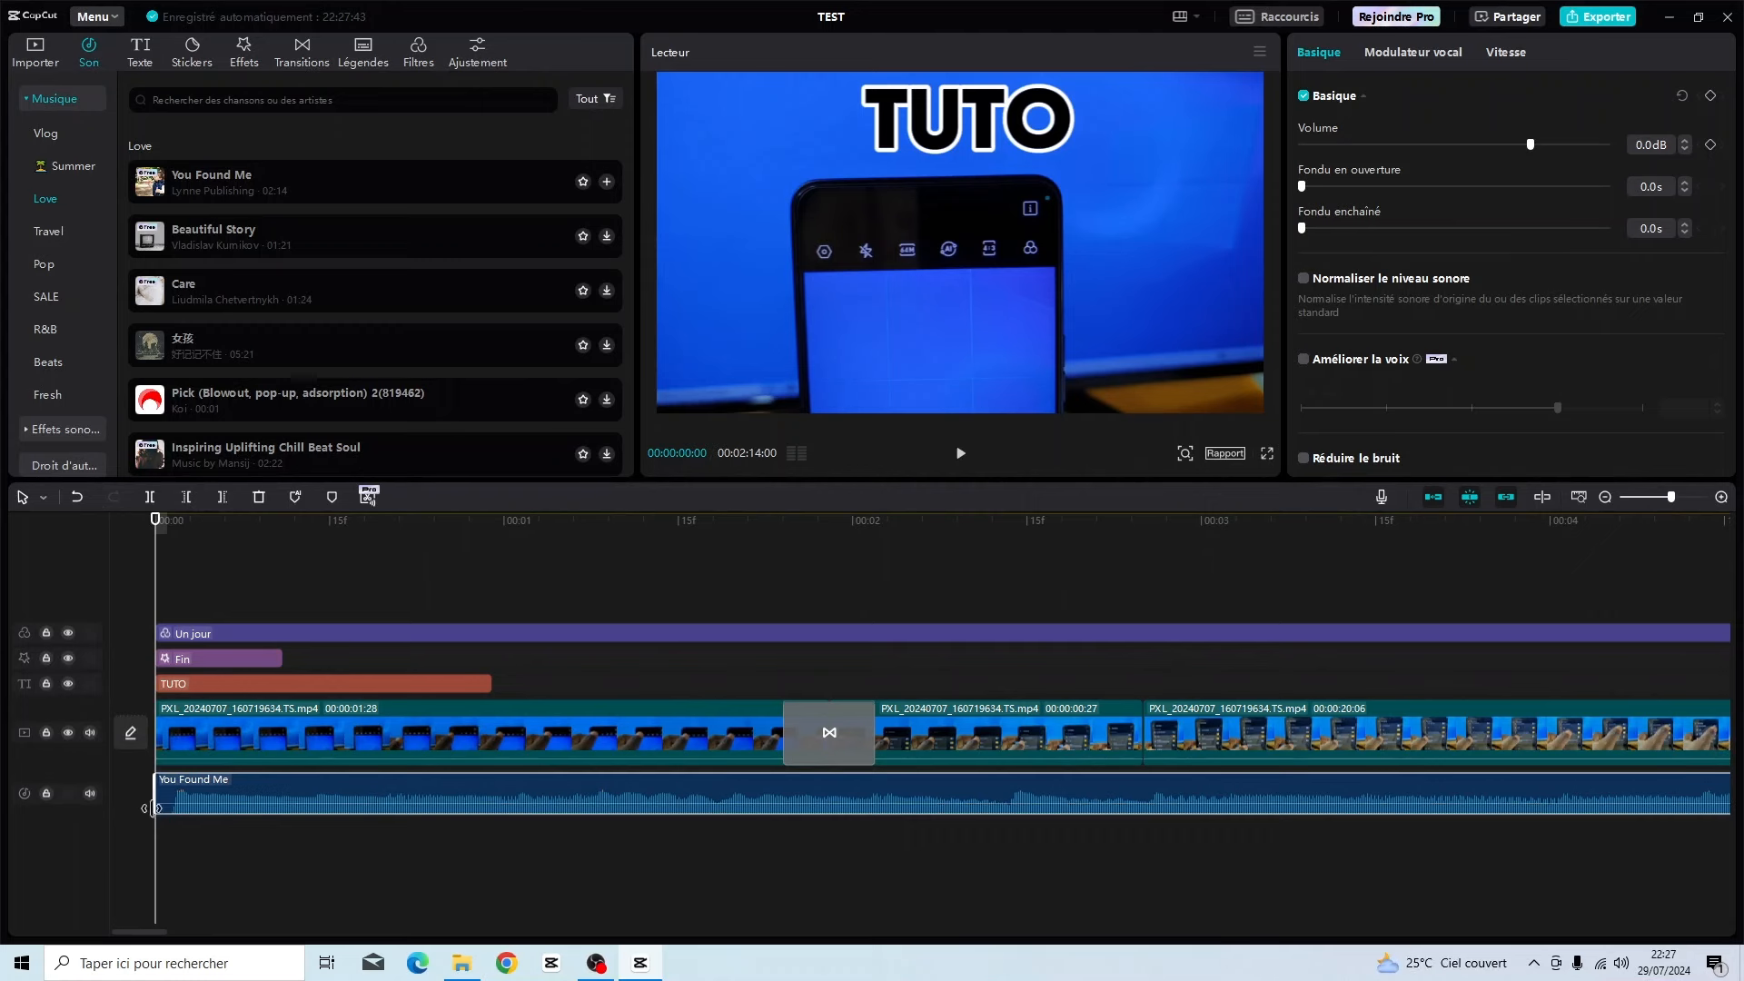
Split the You Found Me track at 00:00:00:01.
click(179, 524)
drag(179, 524, 166, 524)
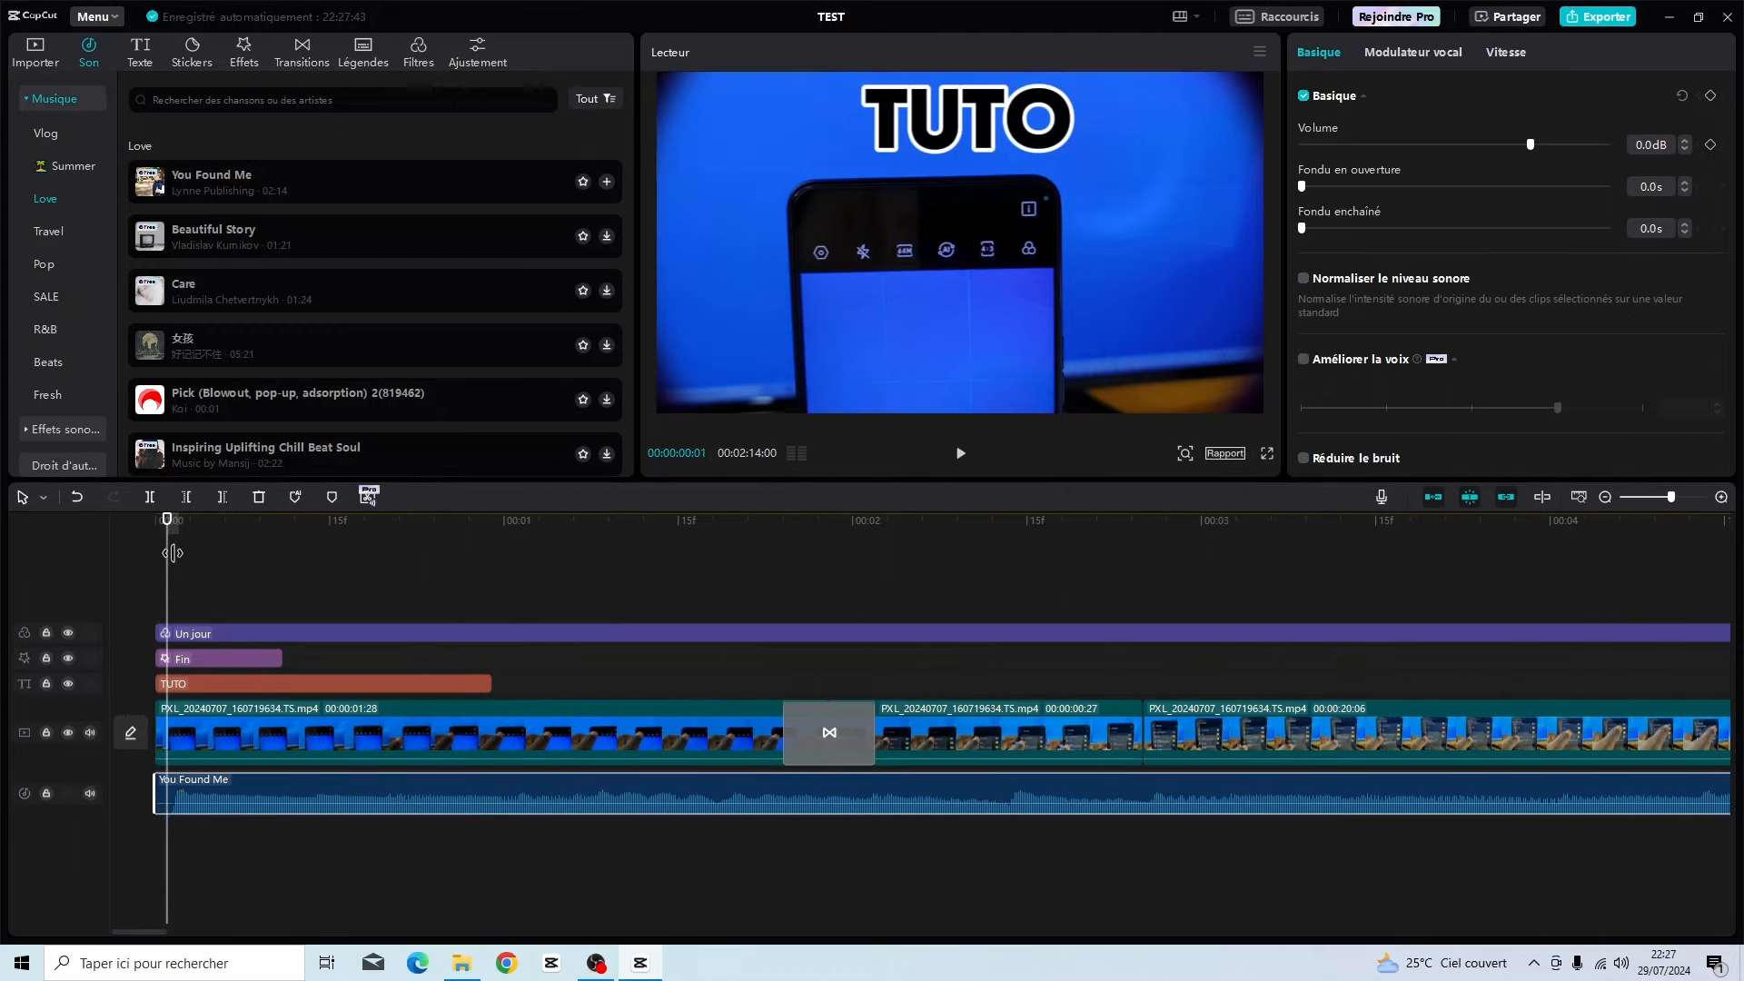
key(Right)
key(Right)
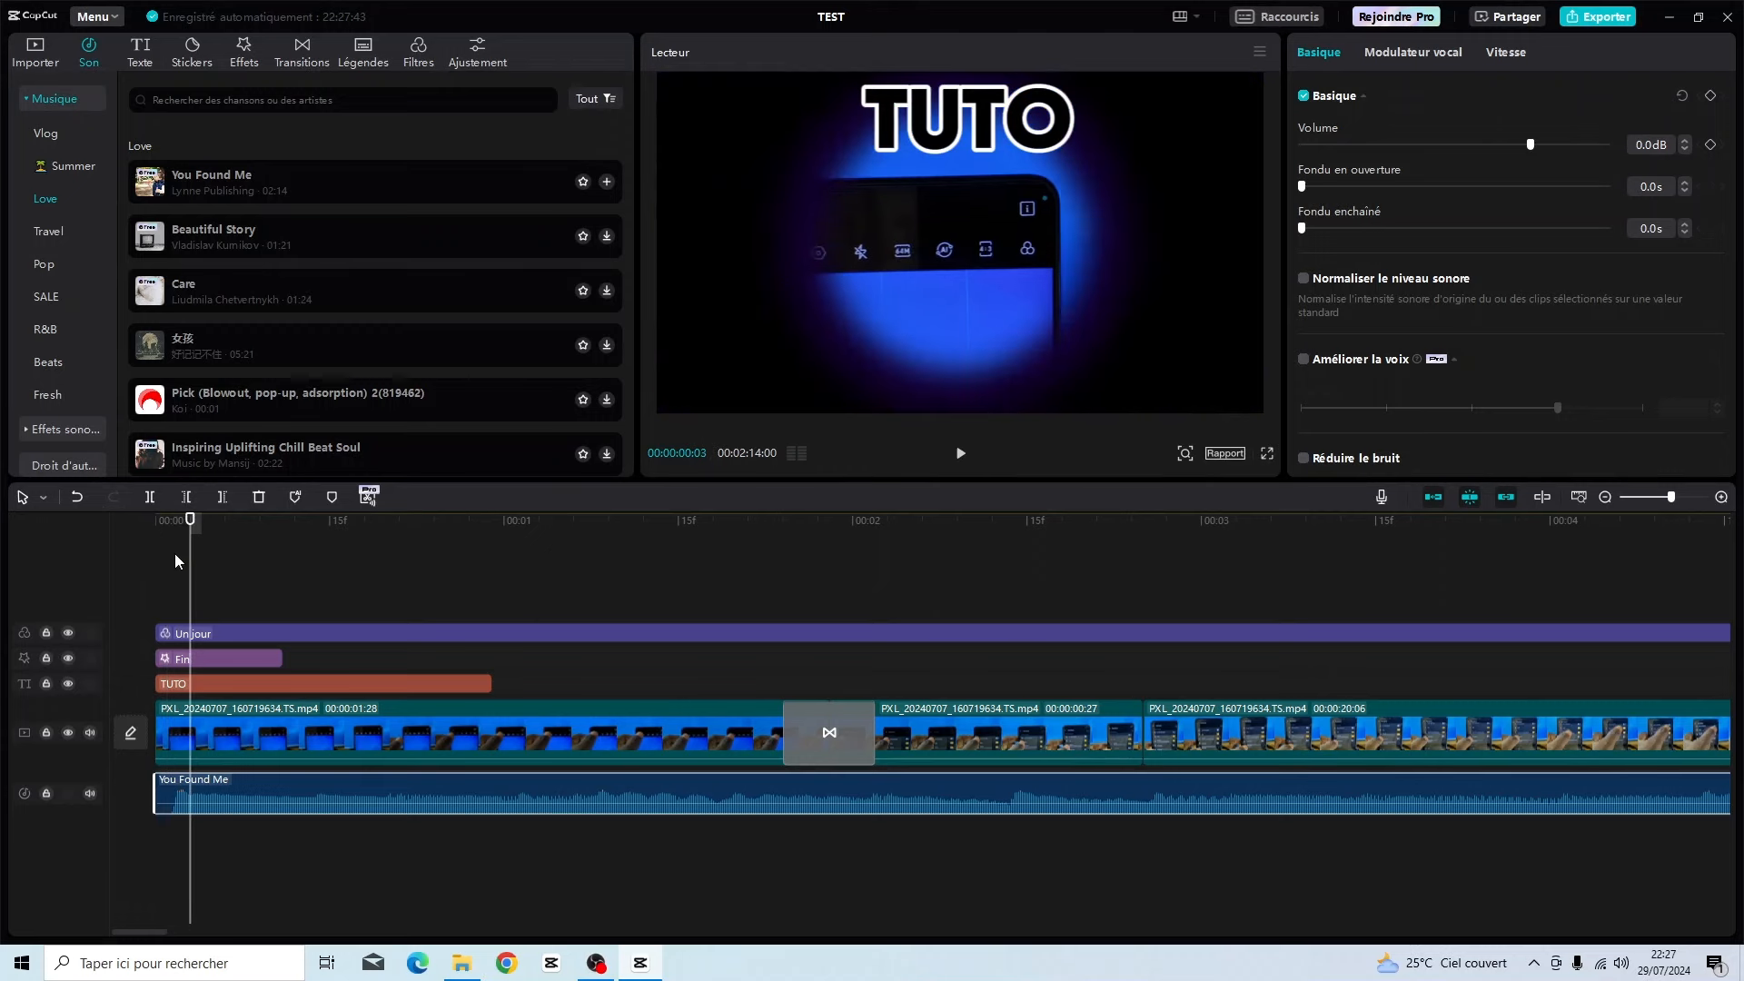
click(168, 520)
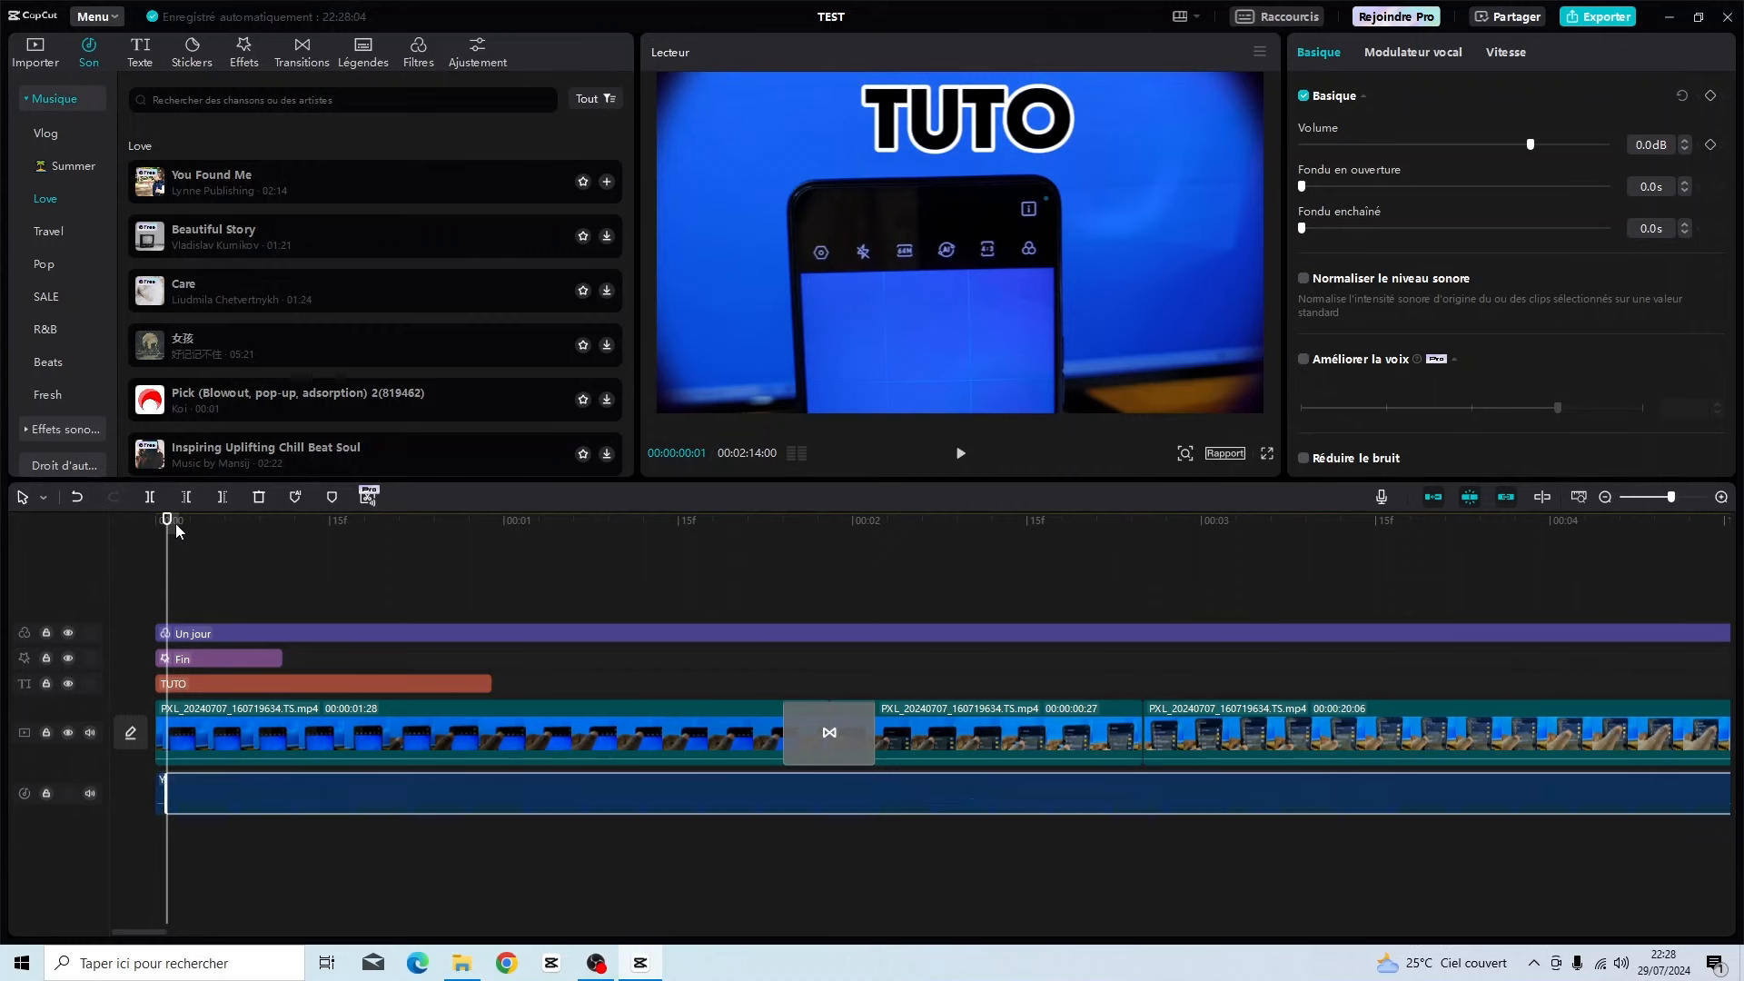
Delete the You Found Me piece before the cut, move the rest to the timeline start and return the playhead to 00:00:00:00.
click(158, 789)
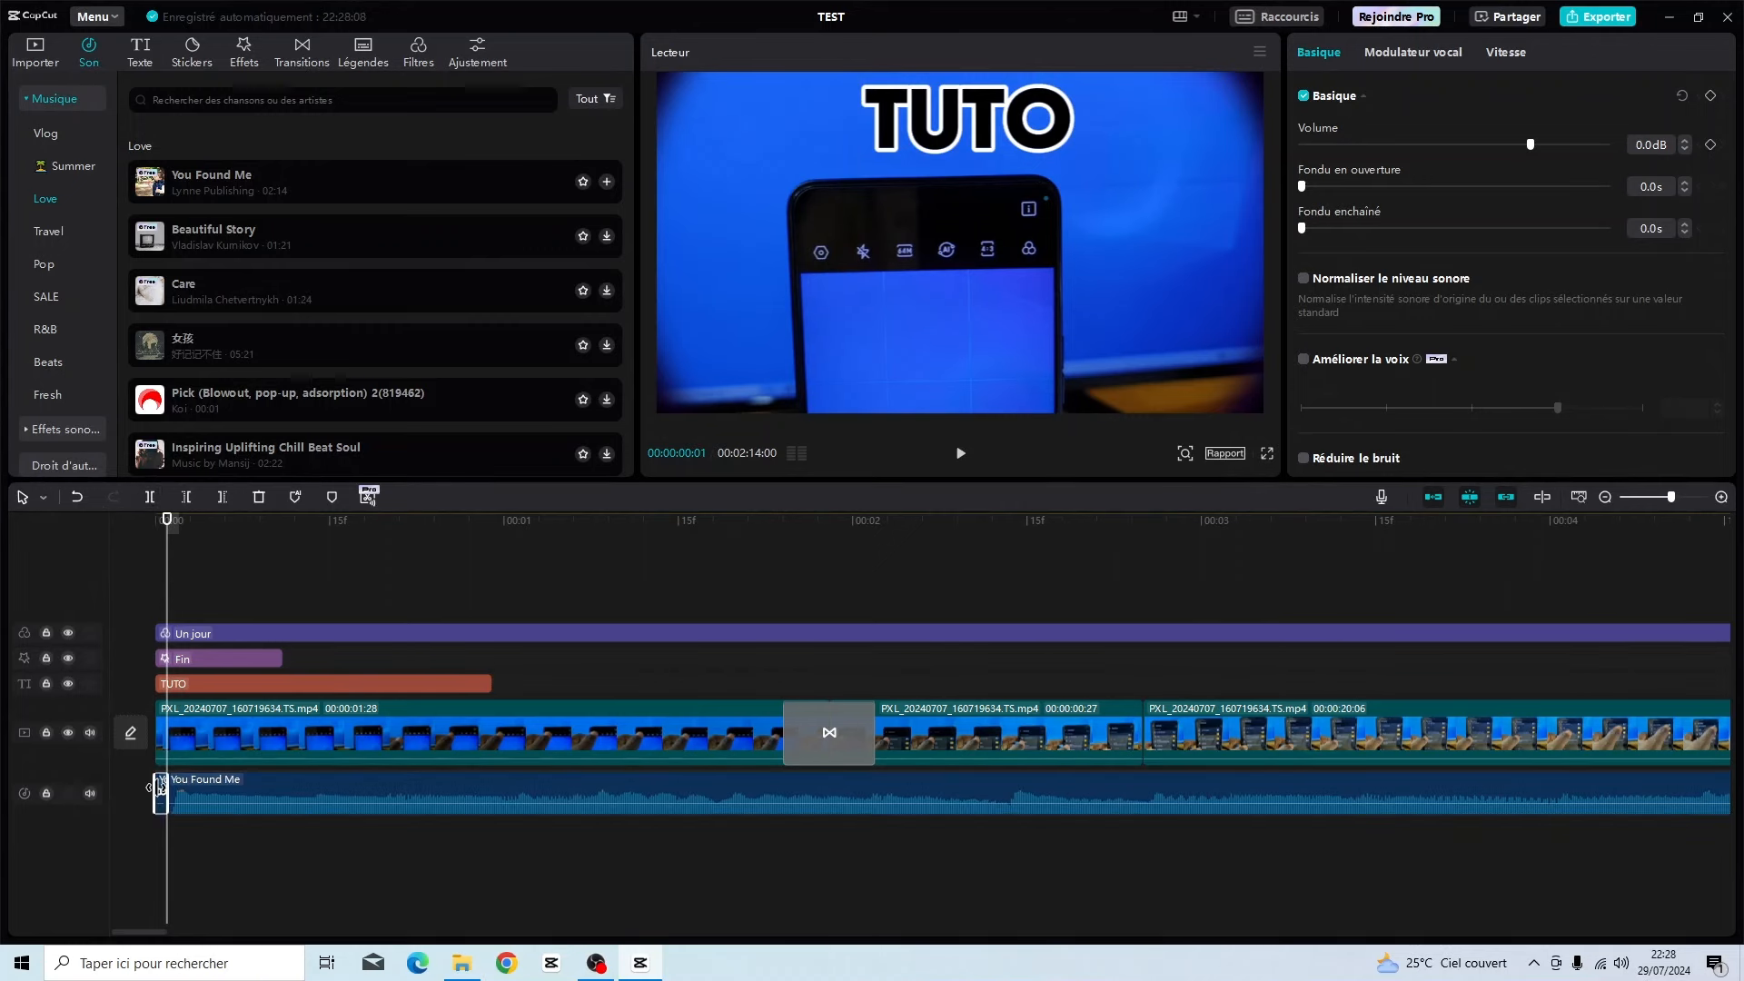
click(259, 497)
click(275, 793)
drag(275, 788, 200, 781)
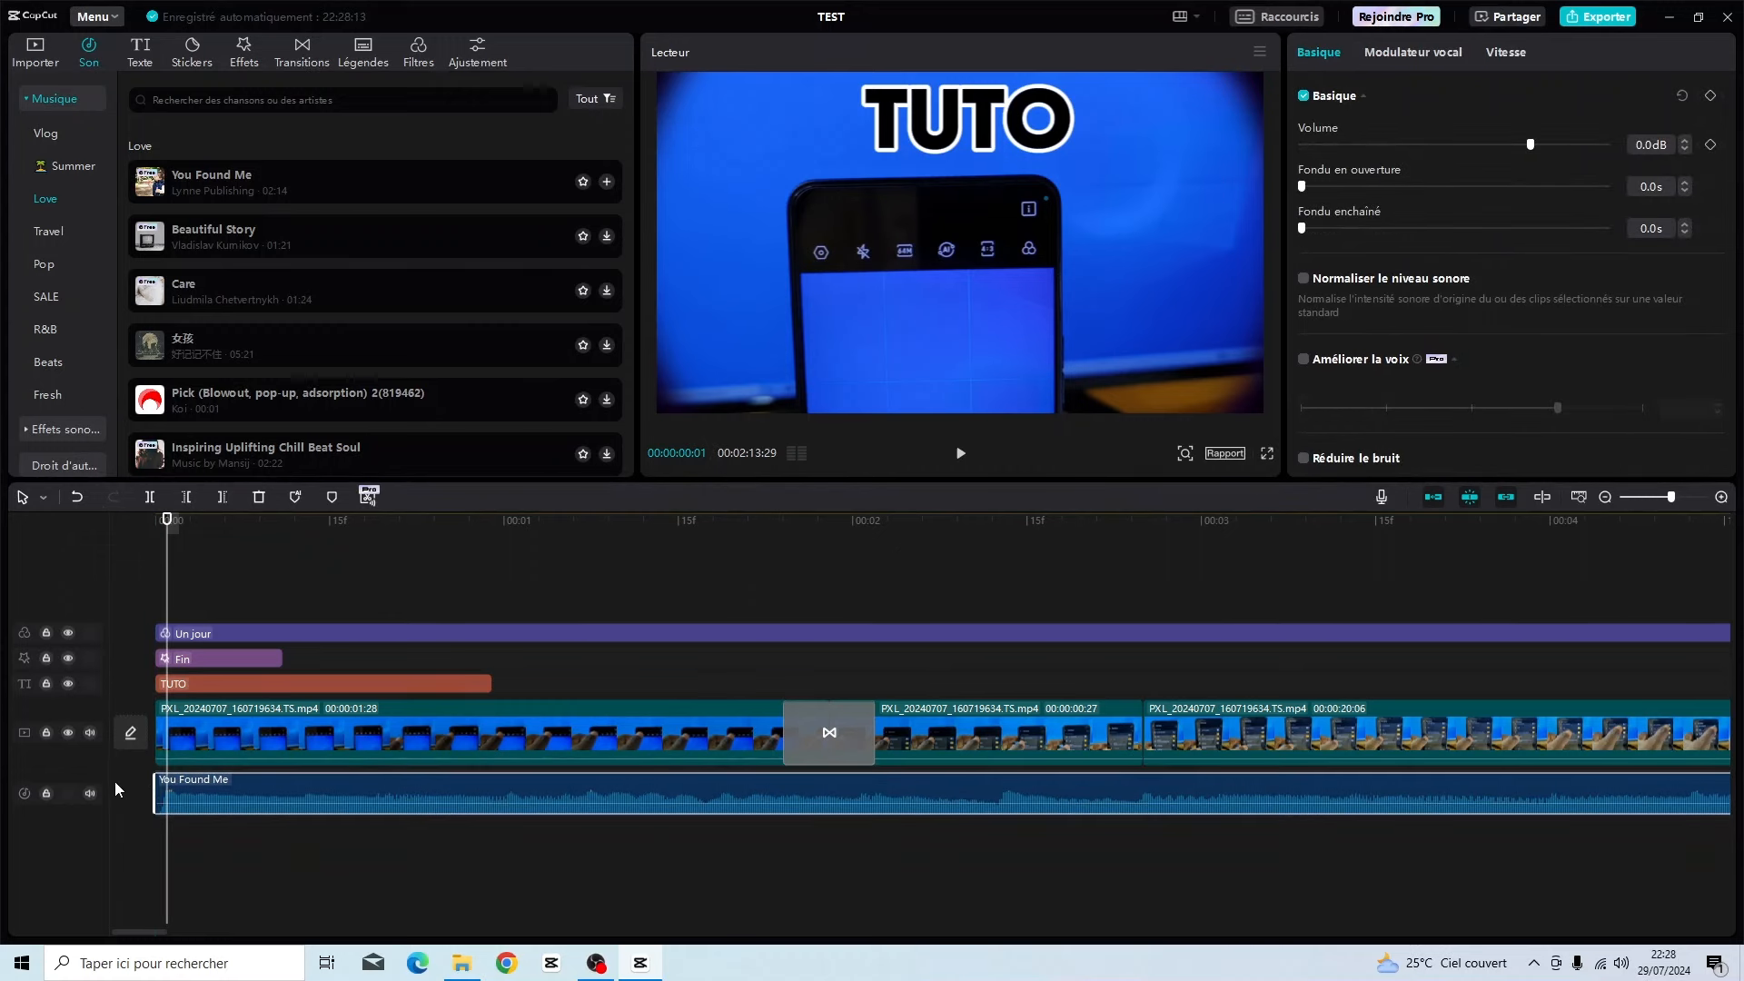
drag(177, 526, 123, 550)
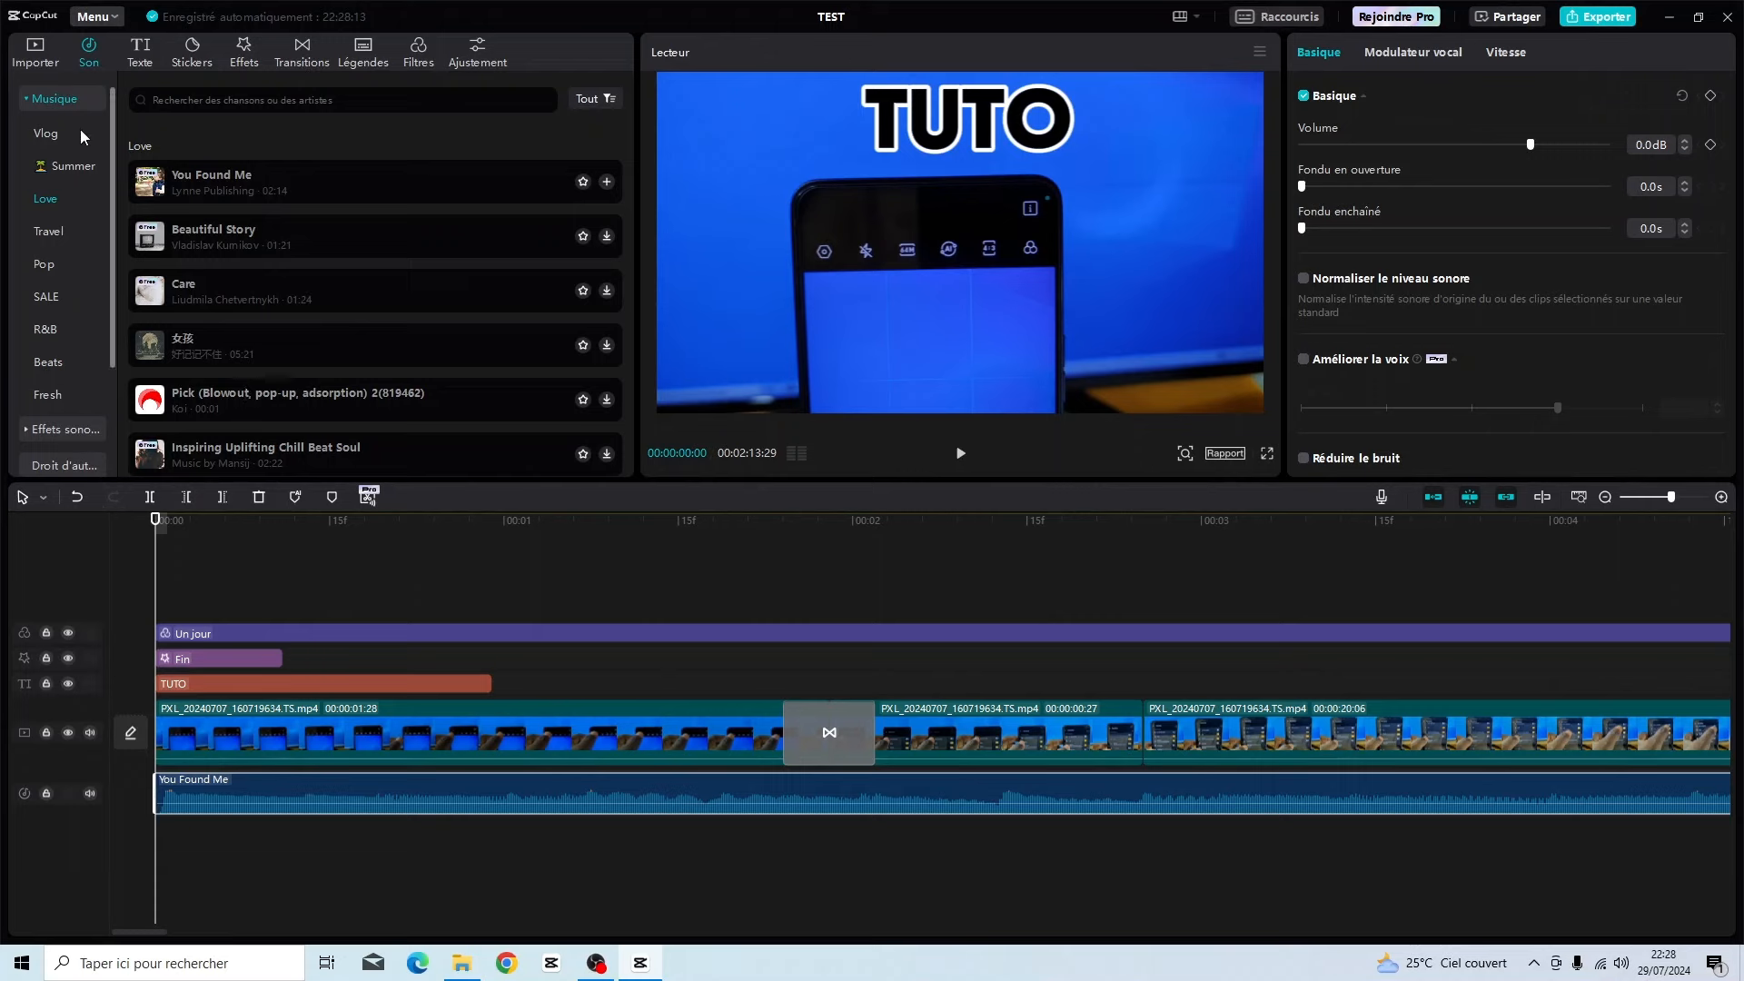
Import the audio file Society's Dream - Mini Vandals from the Bureau folder and add it at the timeline start.
click(36, 53)
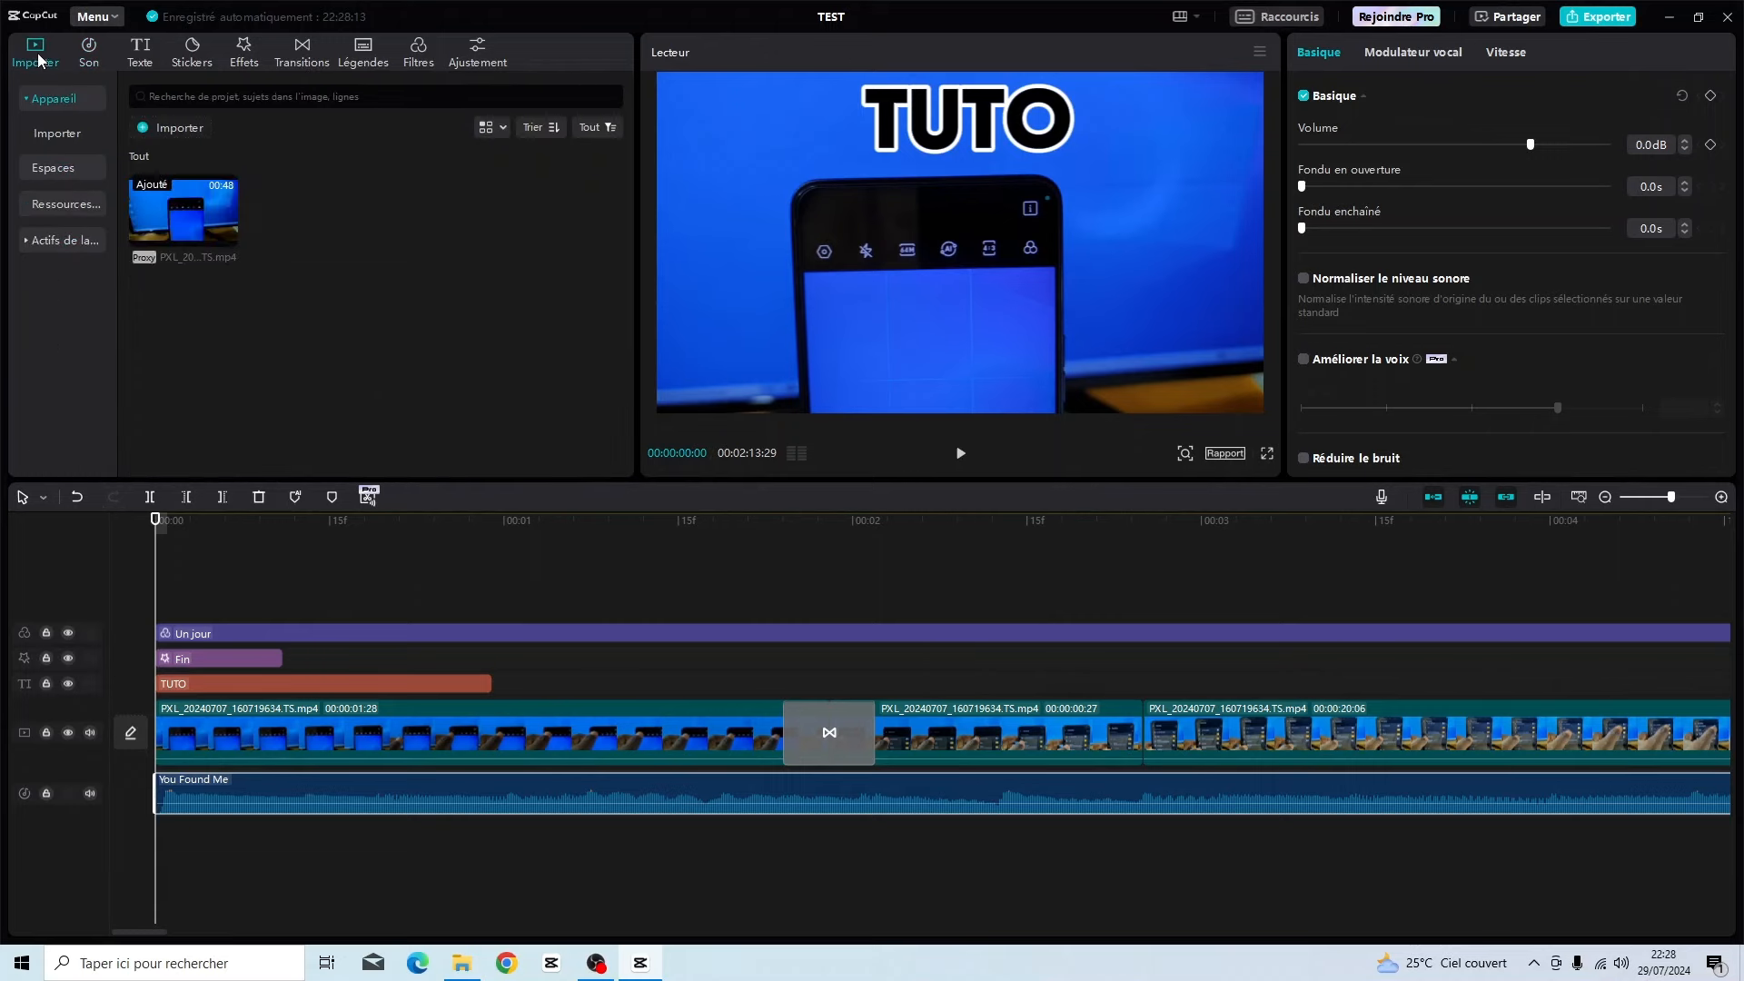
click(154, 128)
scroll(226, 341, down, 10)
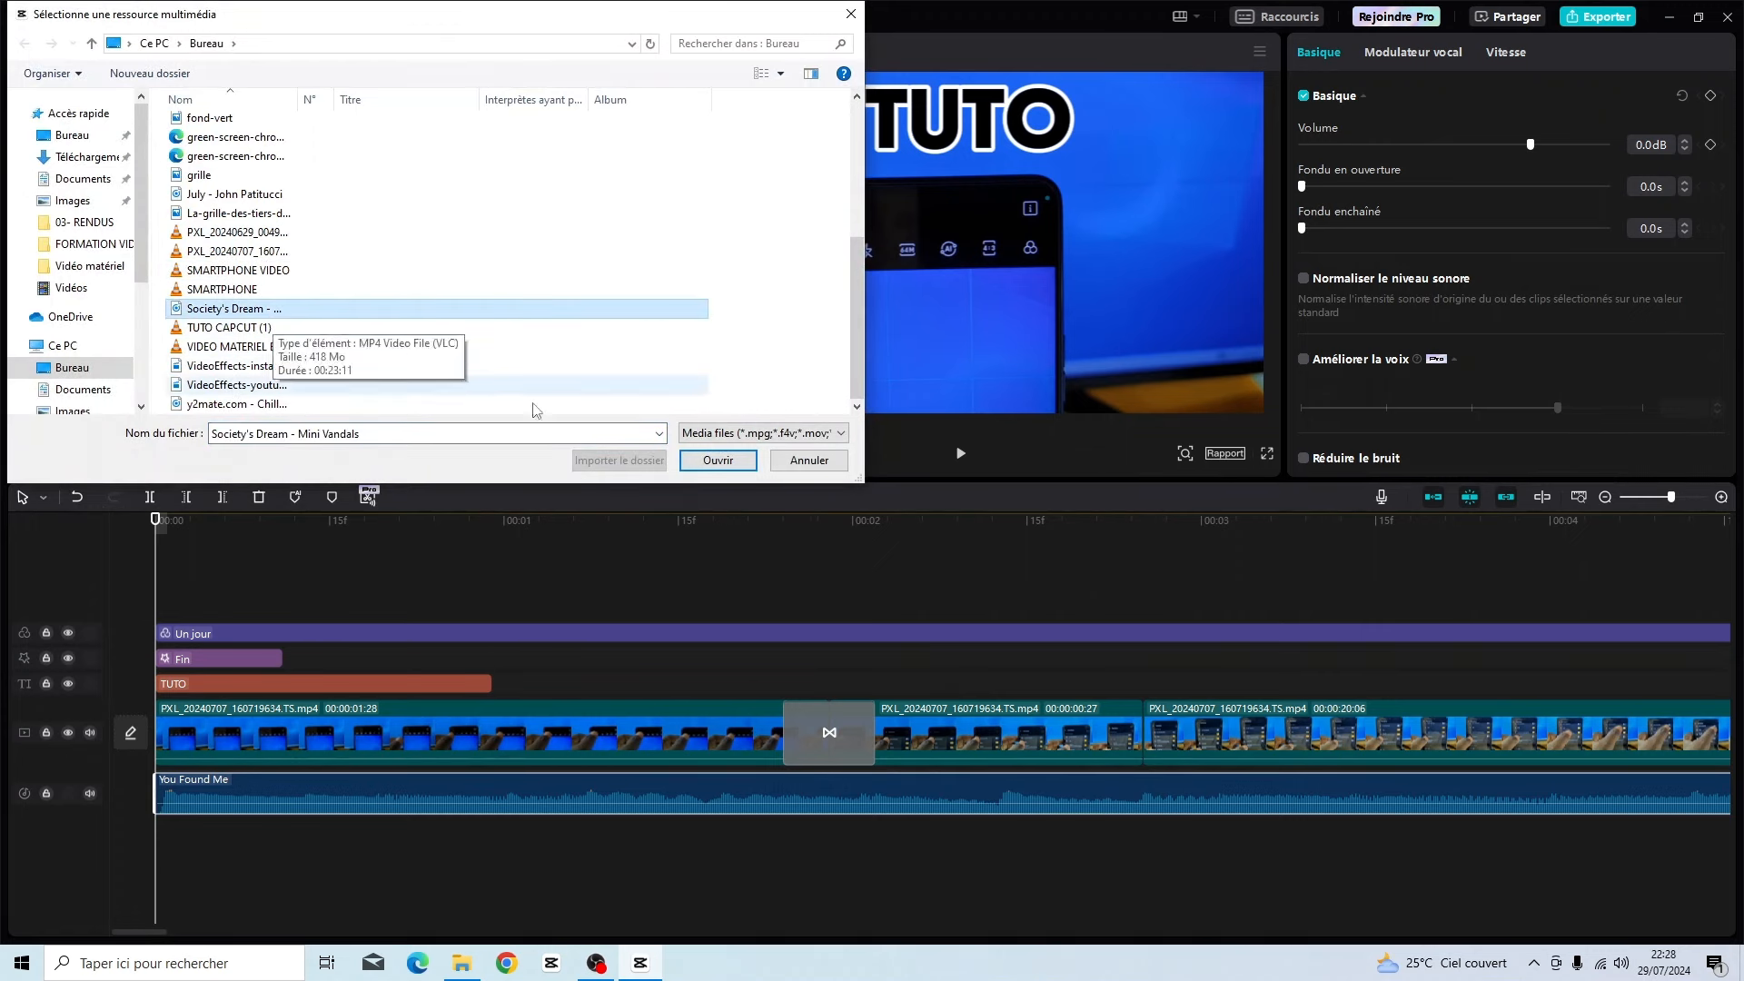
click(272, 346)
click(312, 309)
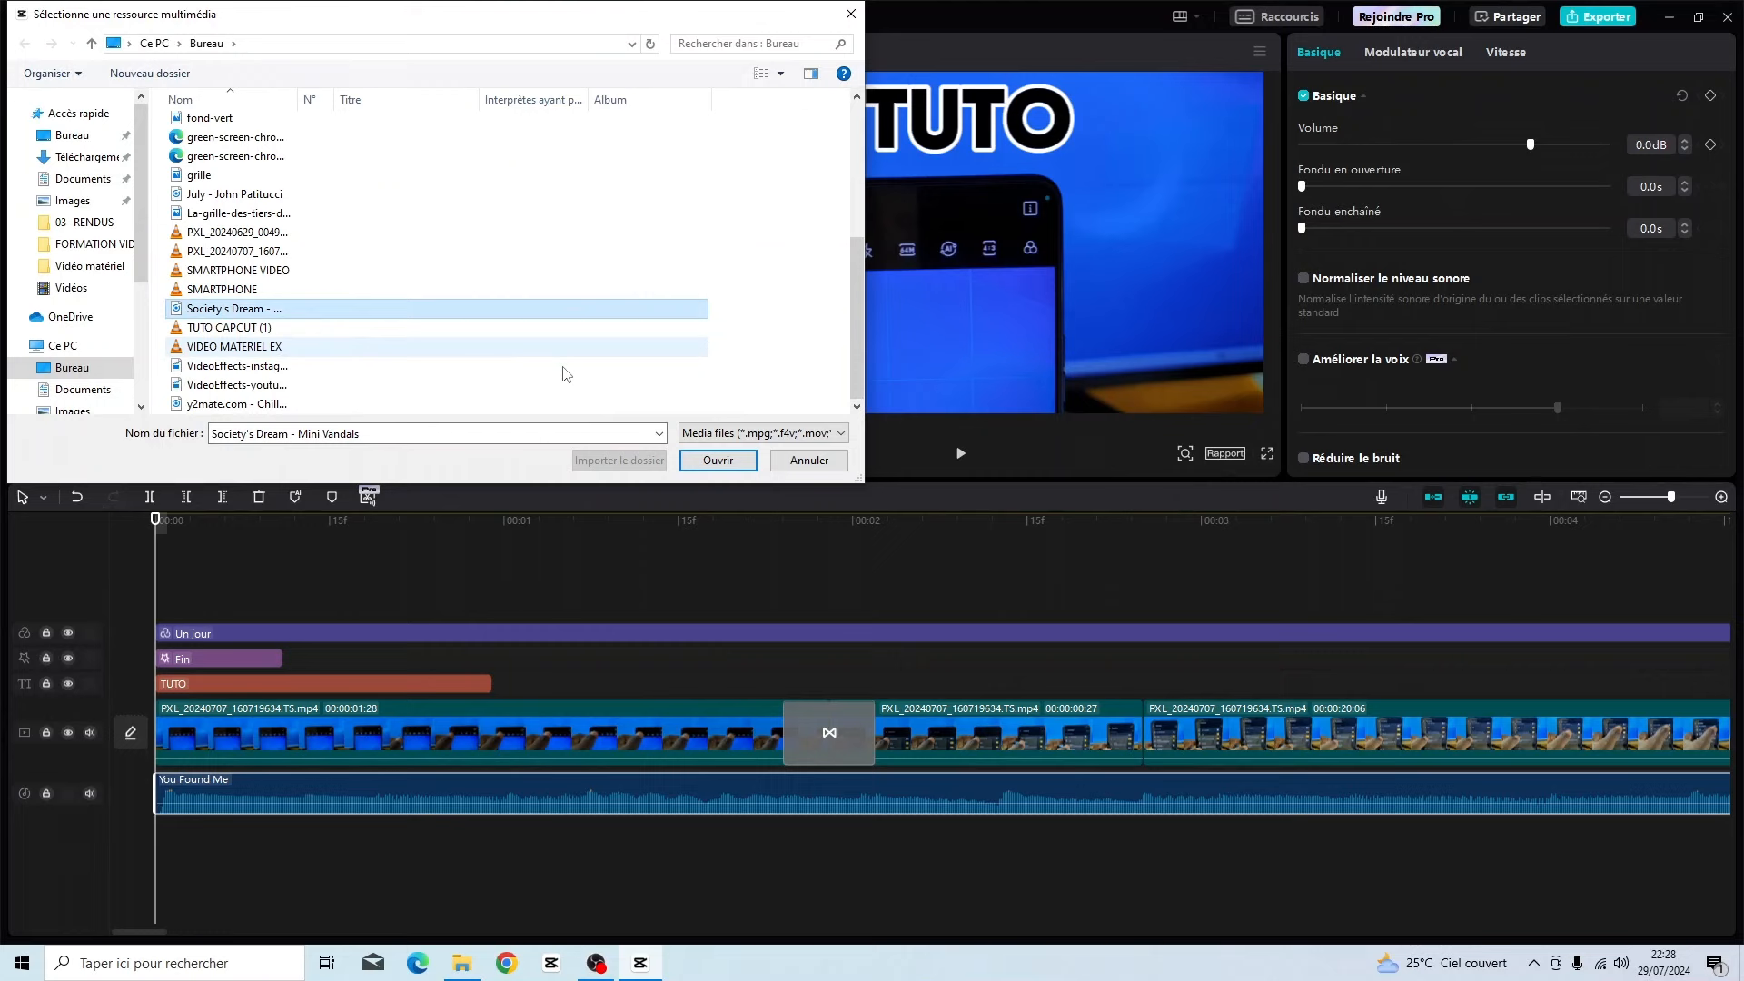
click(717, 460)
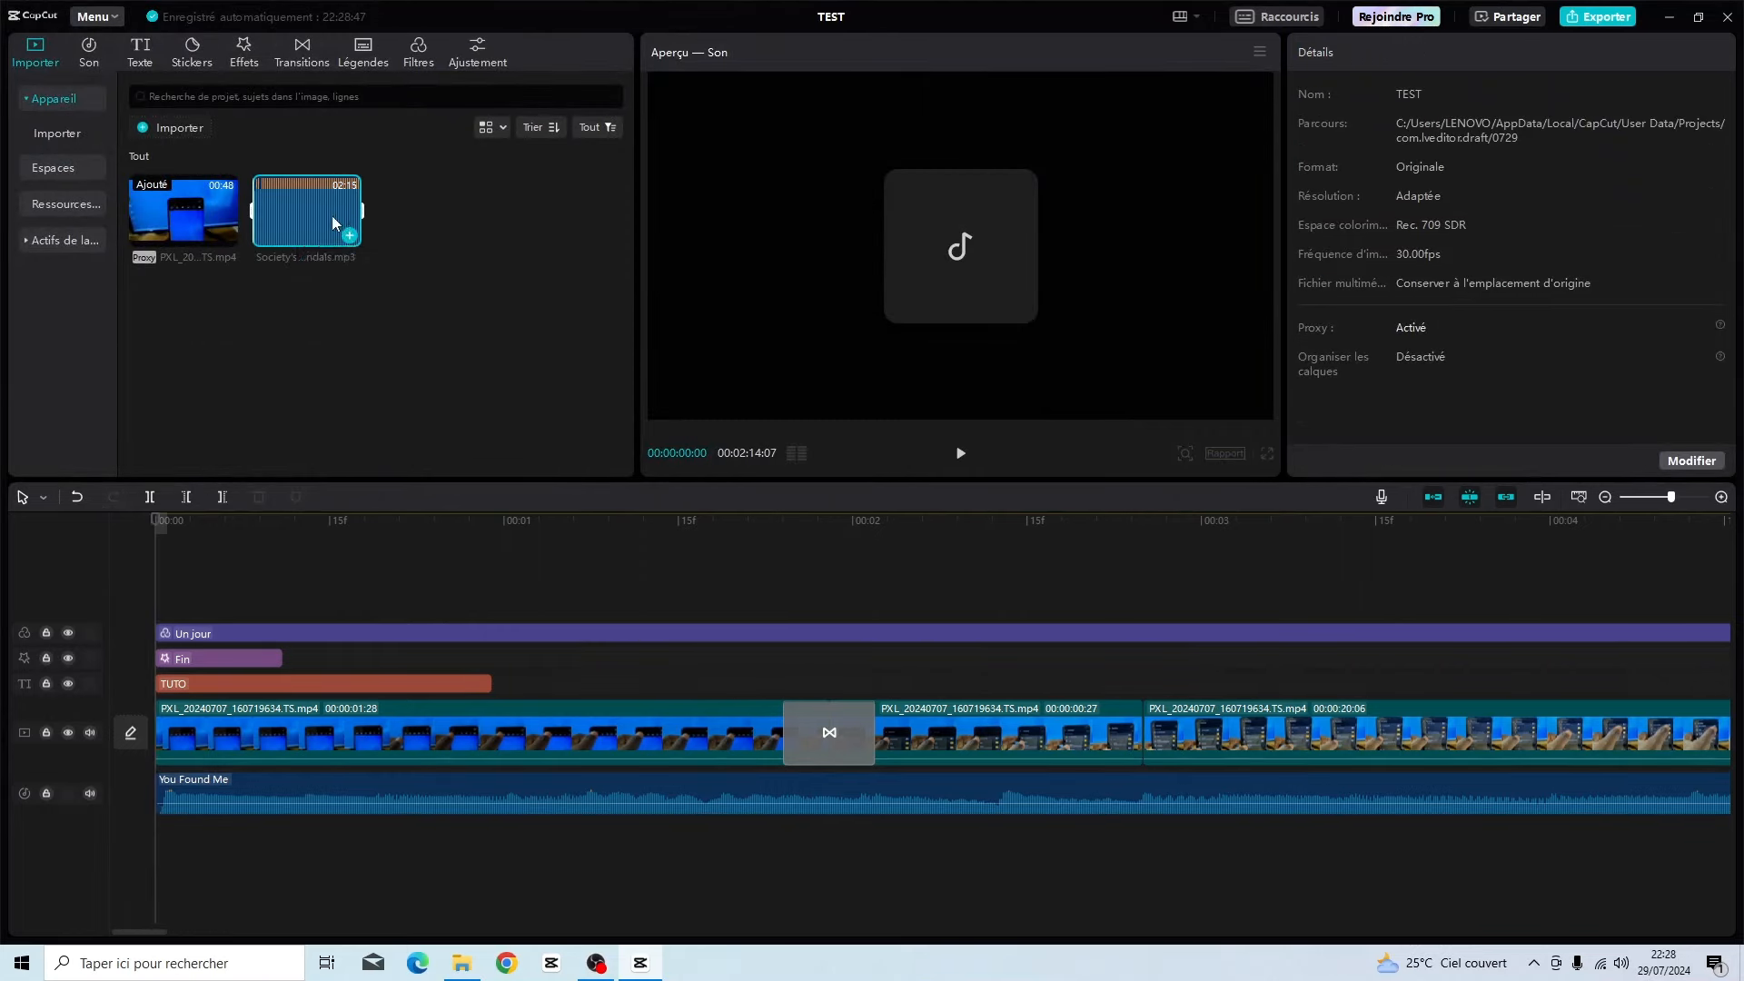
drag(333, 219, 314, 349)
click(348, 235)
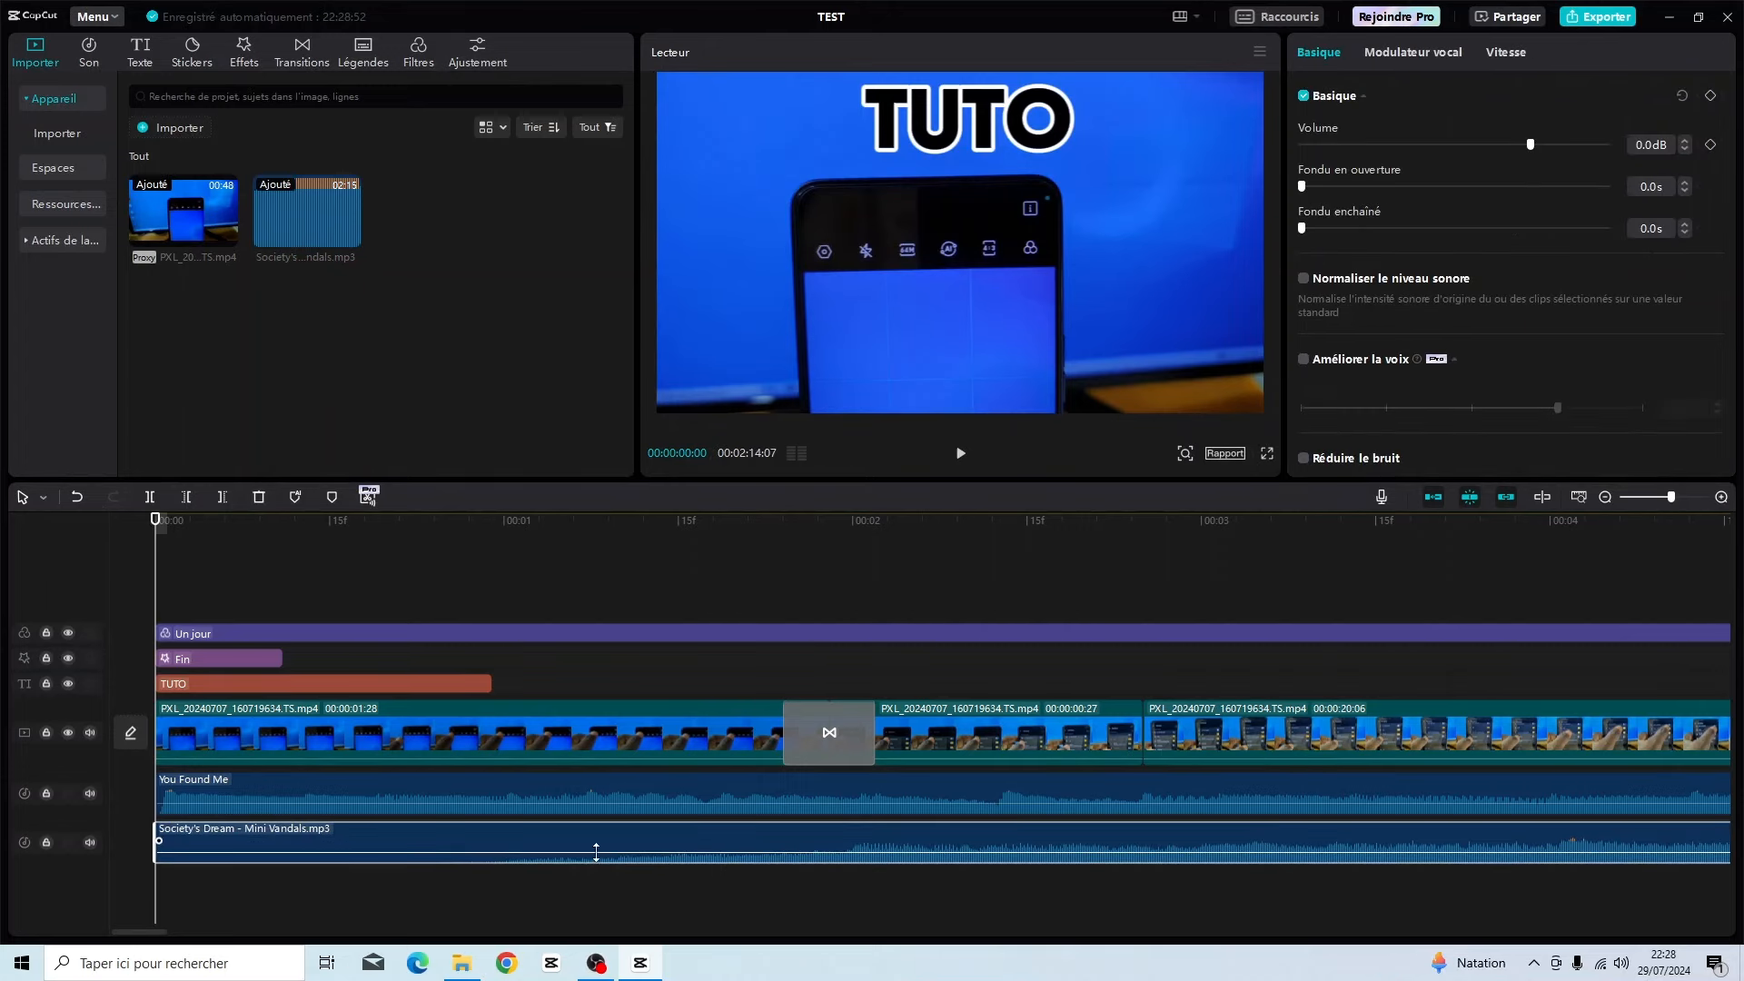
Delete the You Found Me track from the timeline.
scroll(604, 846, right, 3)
scroll(602, 854, left, 3)
click(313, 792)
click(260, 498)
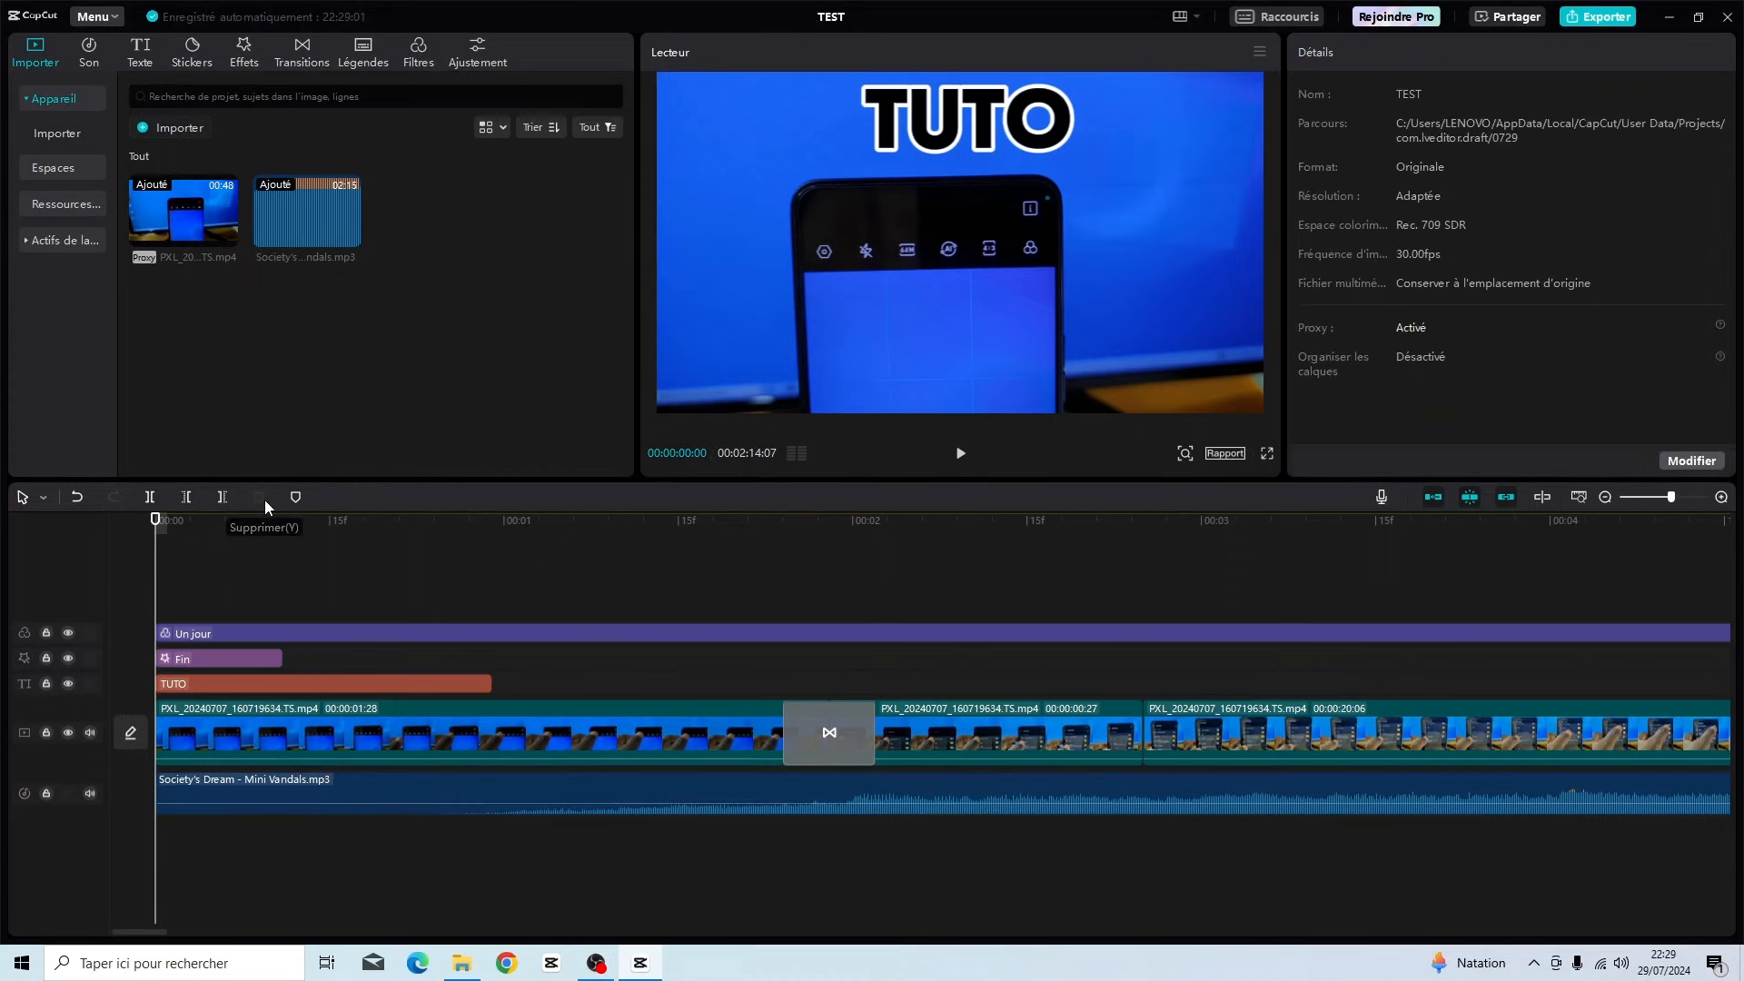
Split the Society's Dream track at 00:00:01:04.
click(514, 797)
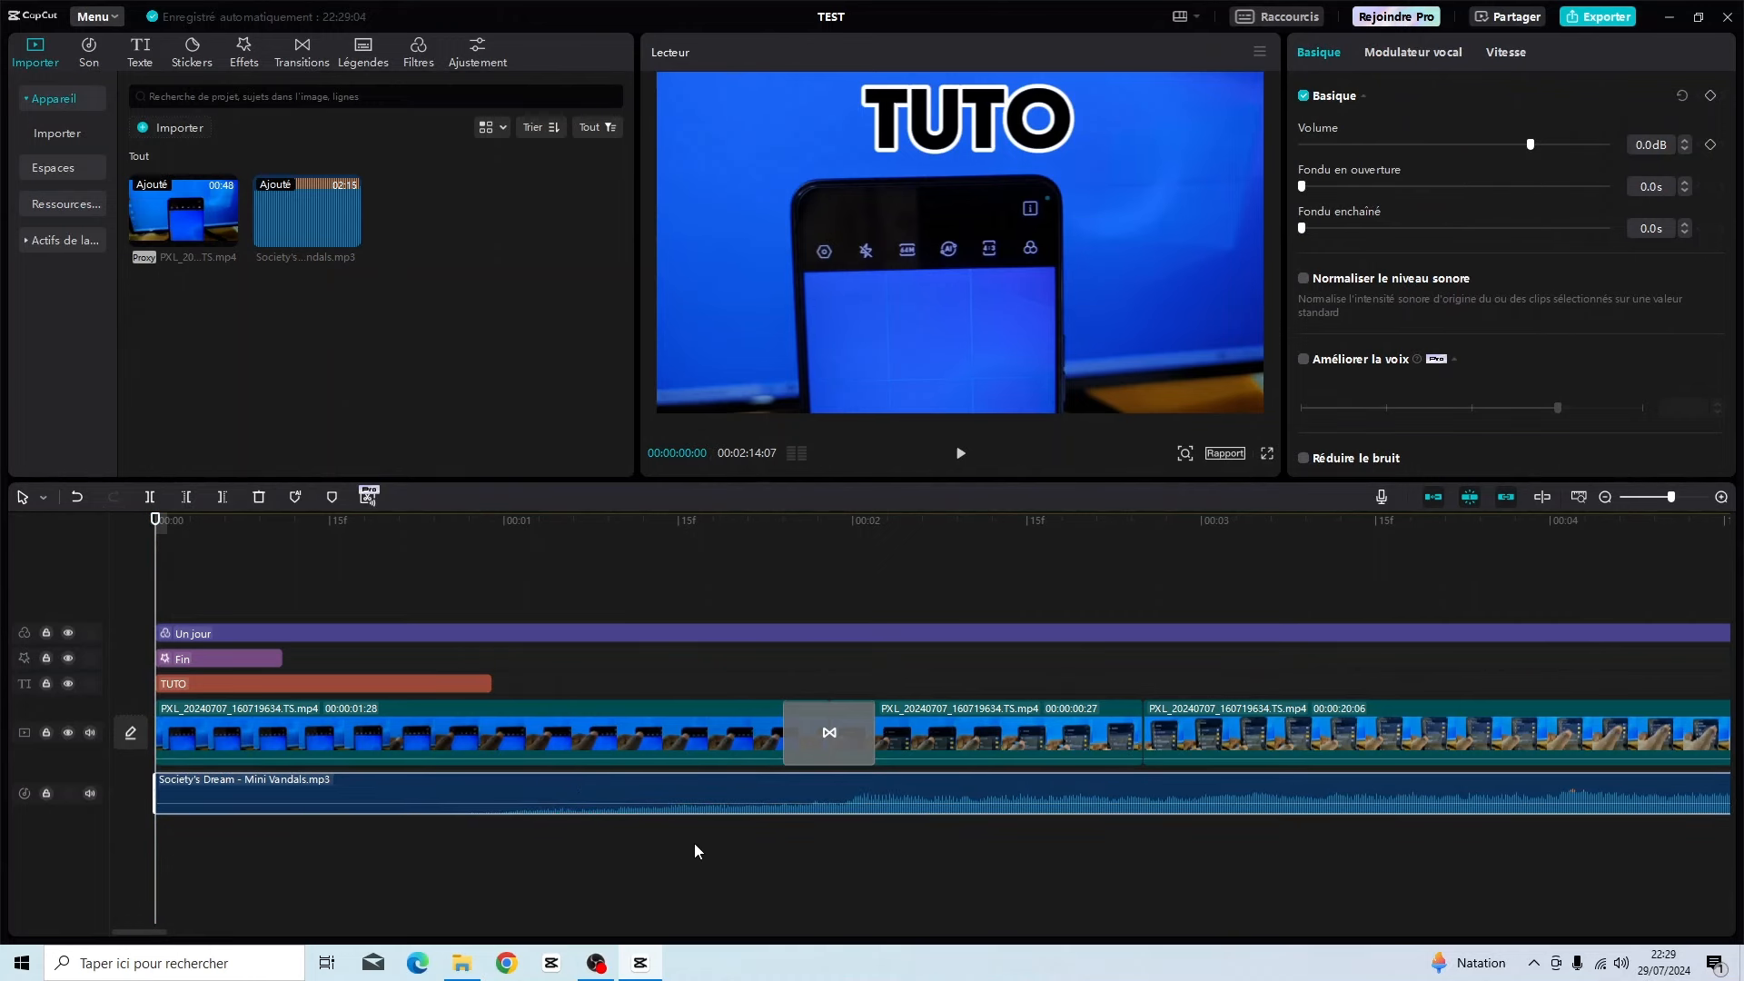
scroll(726, 837, right, 3)
scroll(726, 825, left, 3)
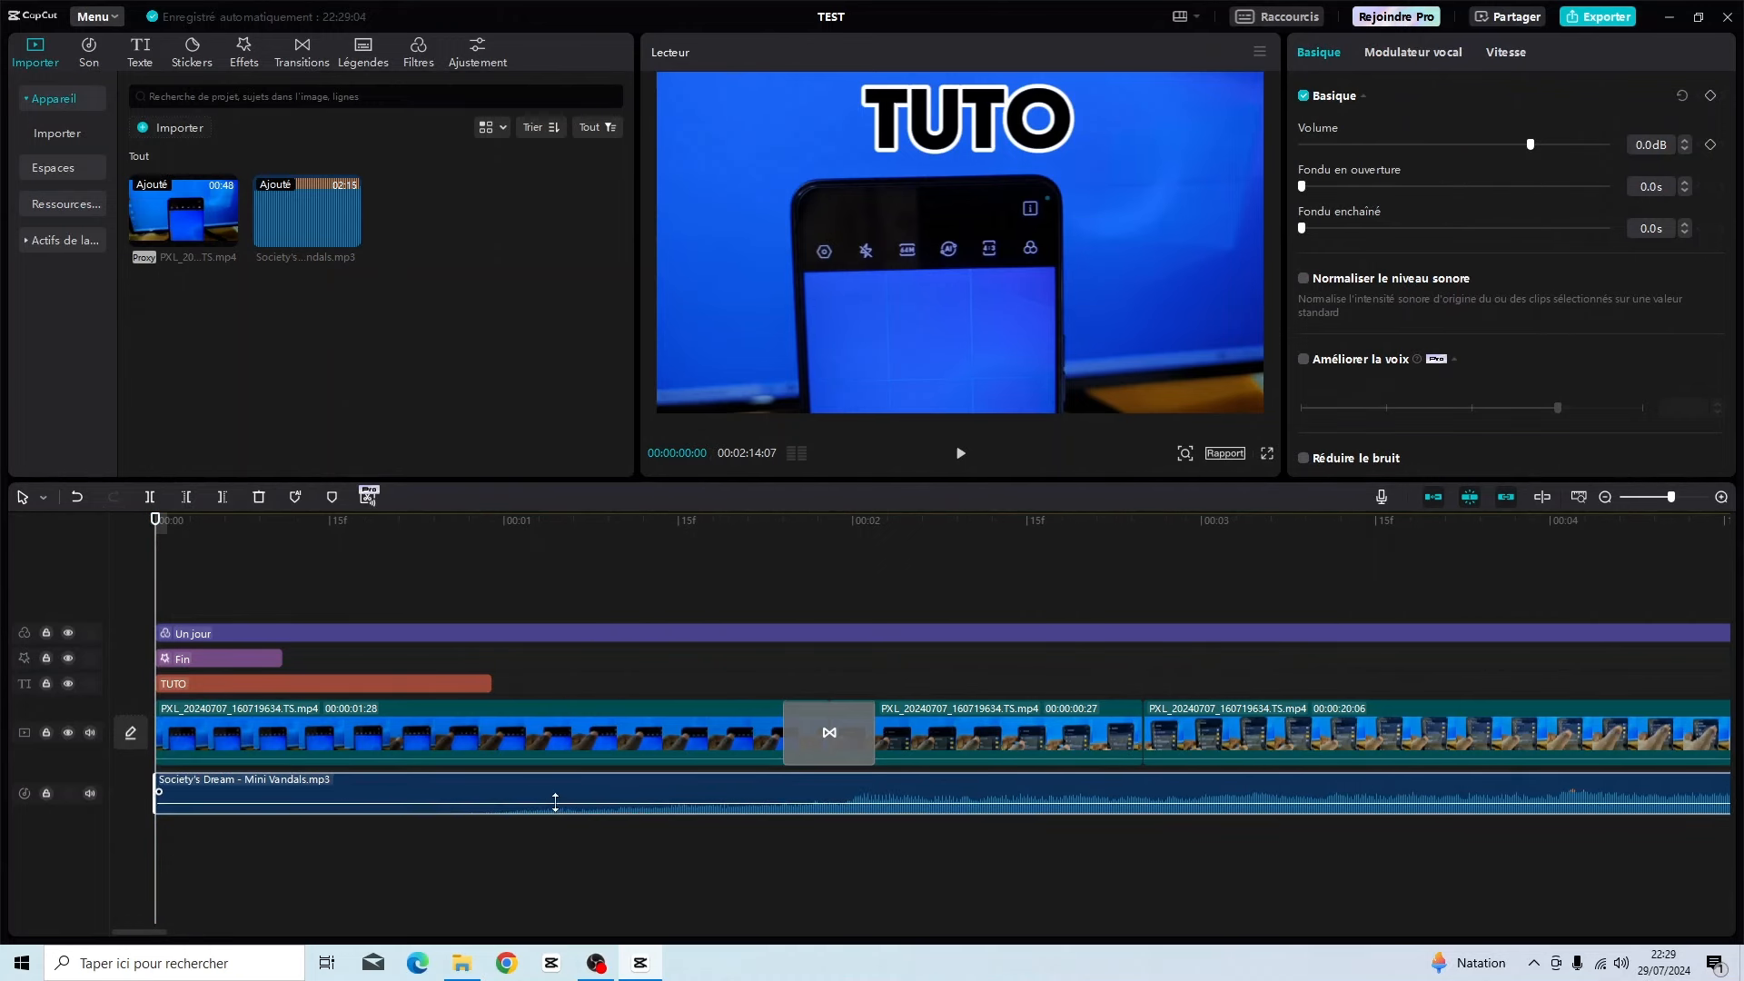
click(504, 521)
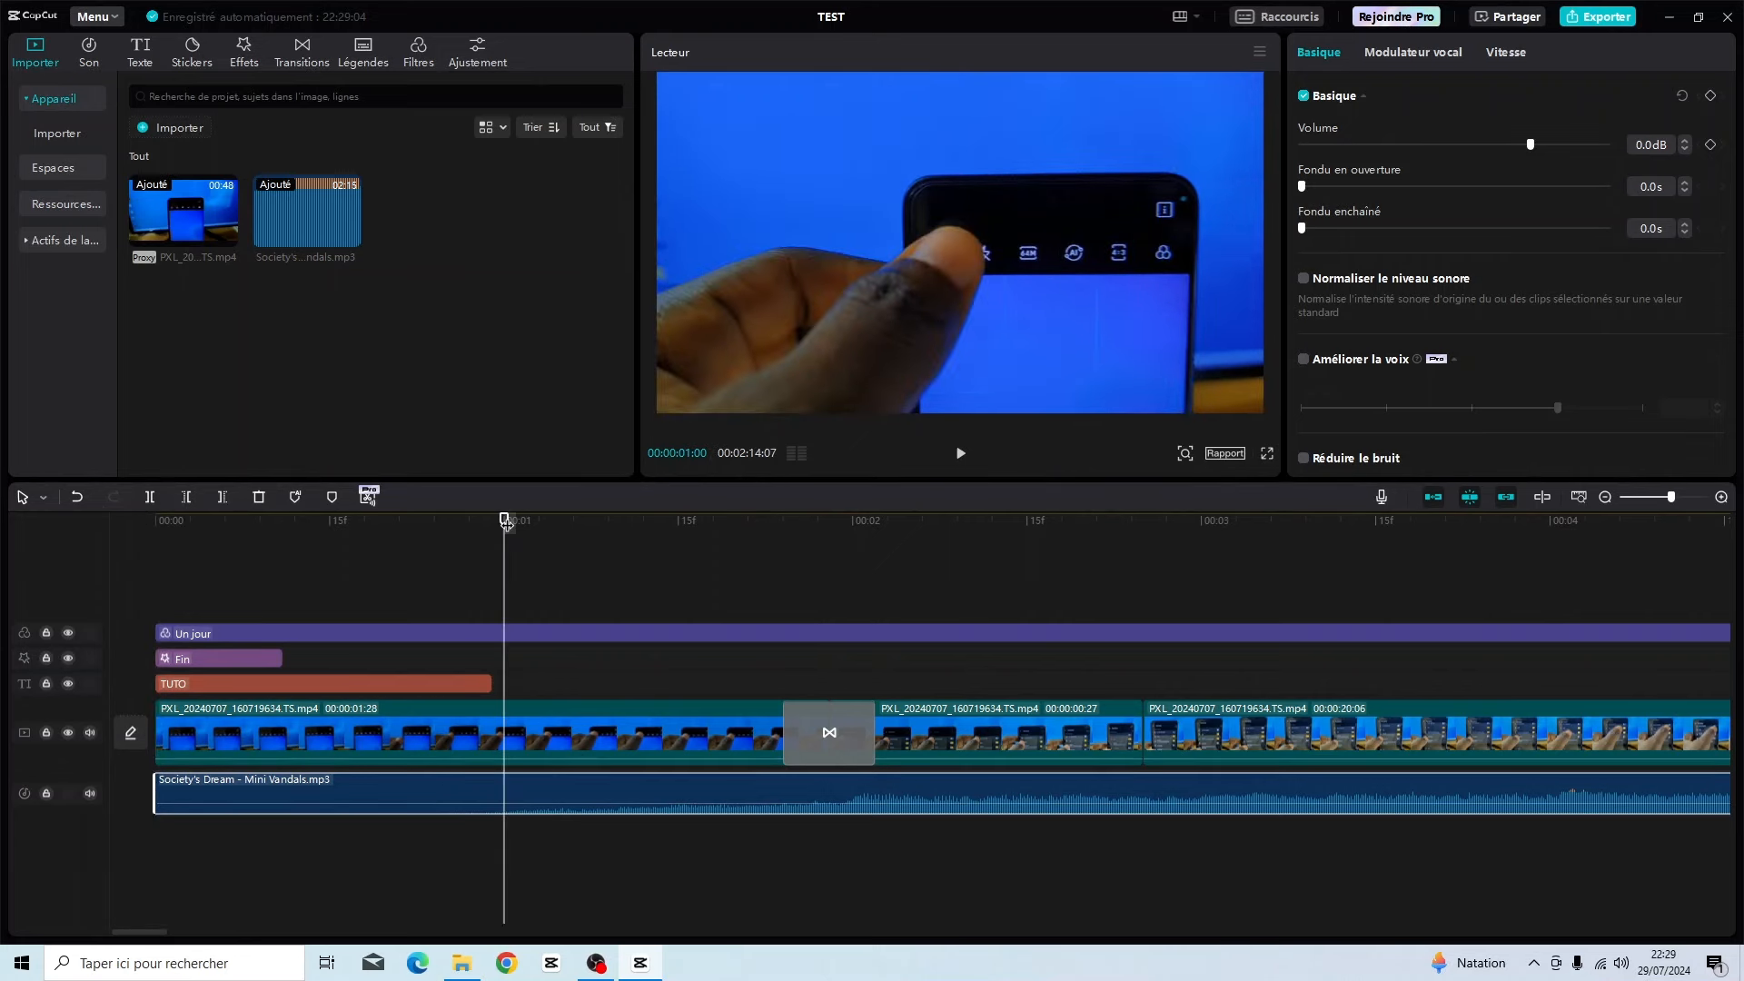
drag(506, 523, 550, 527)
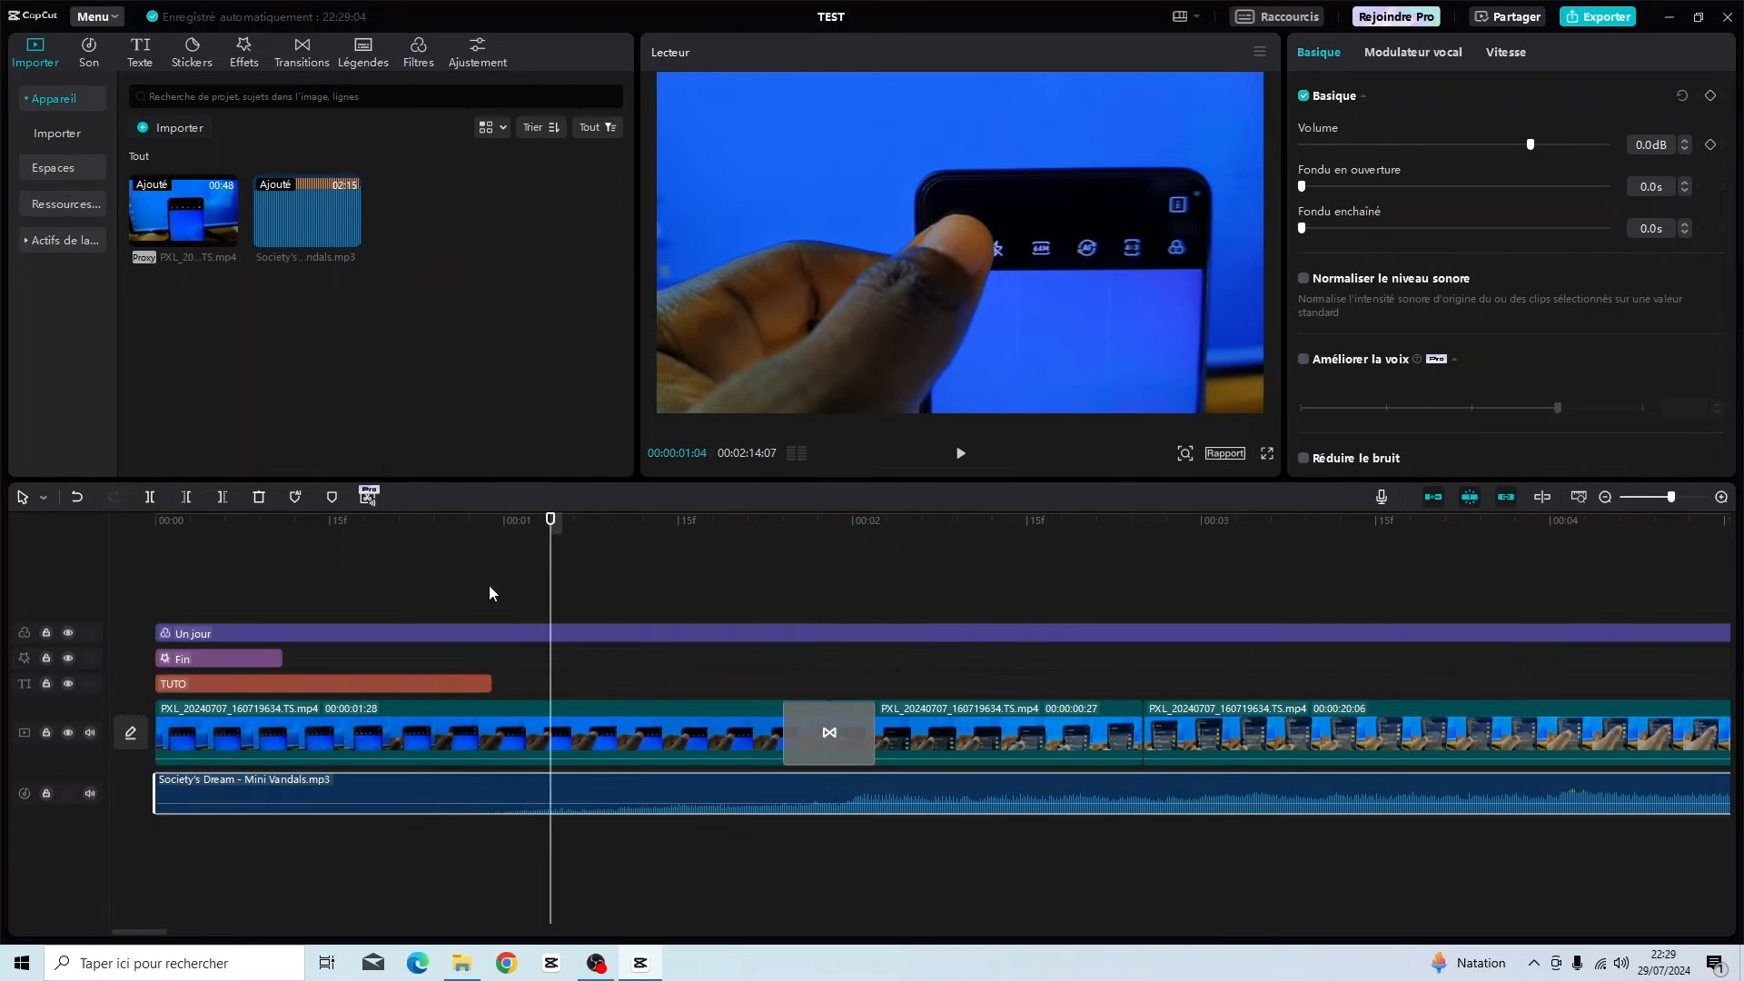
click(150, 497)
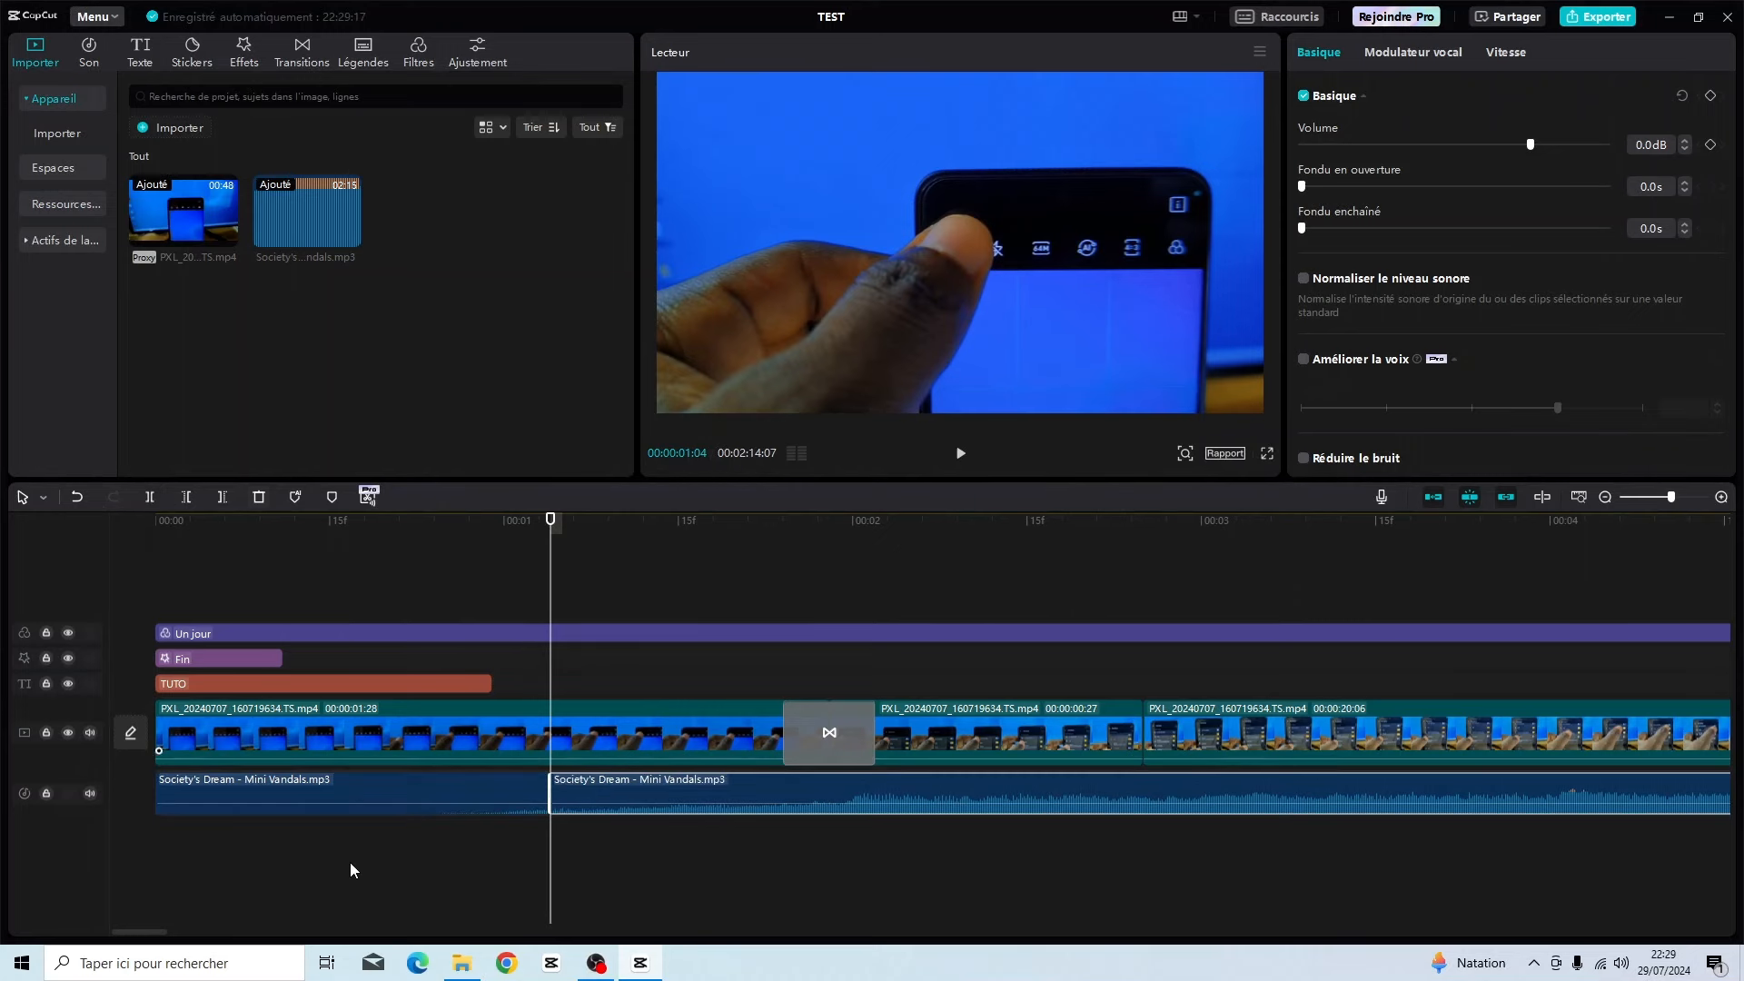
Delete the Society's Dream piece before the cut and move the remaining music to the timeline start.
click(382, 780)
click(258, 497)
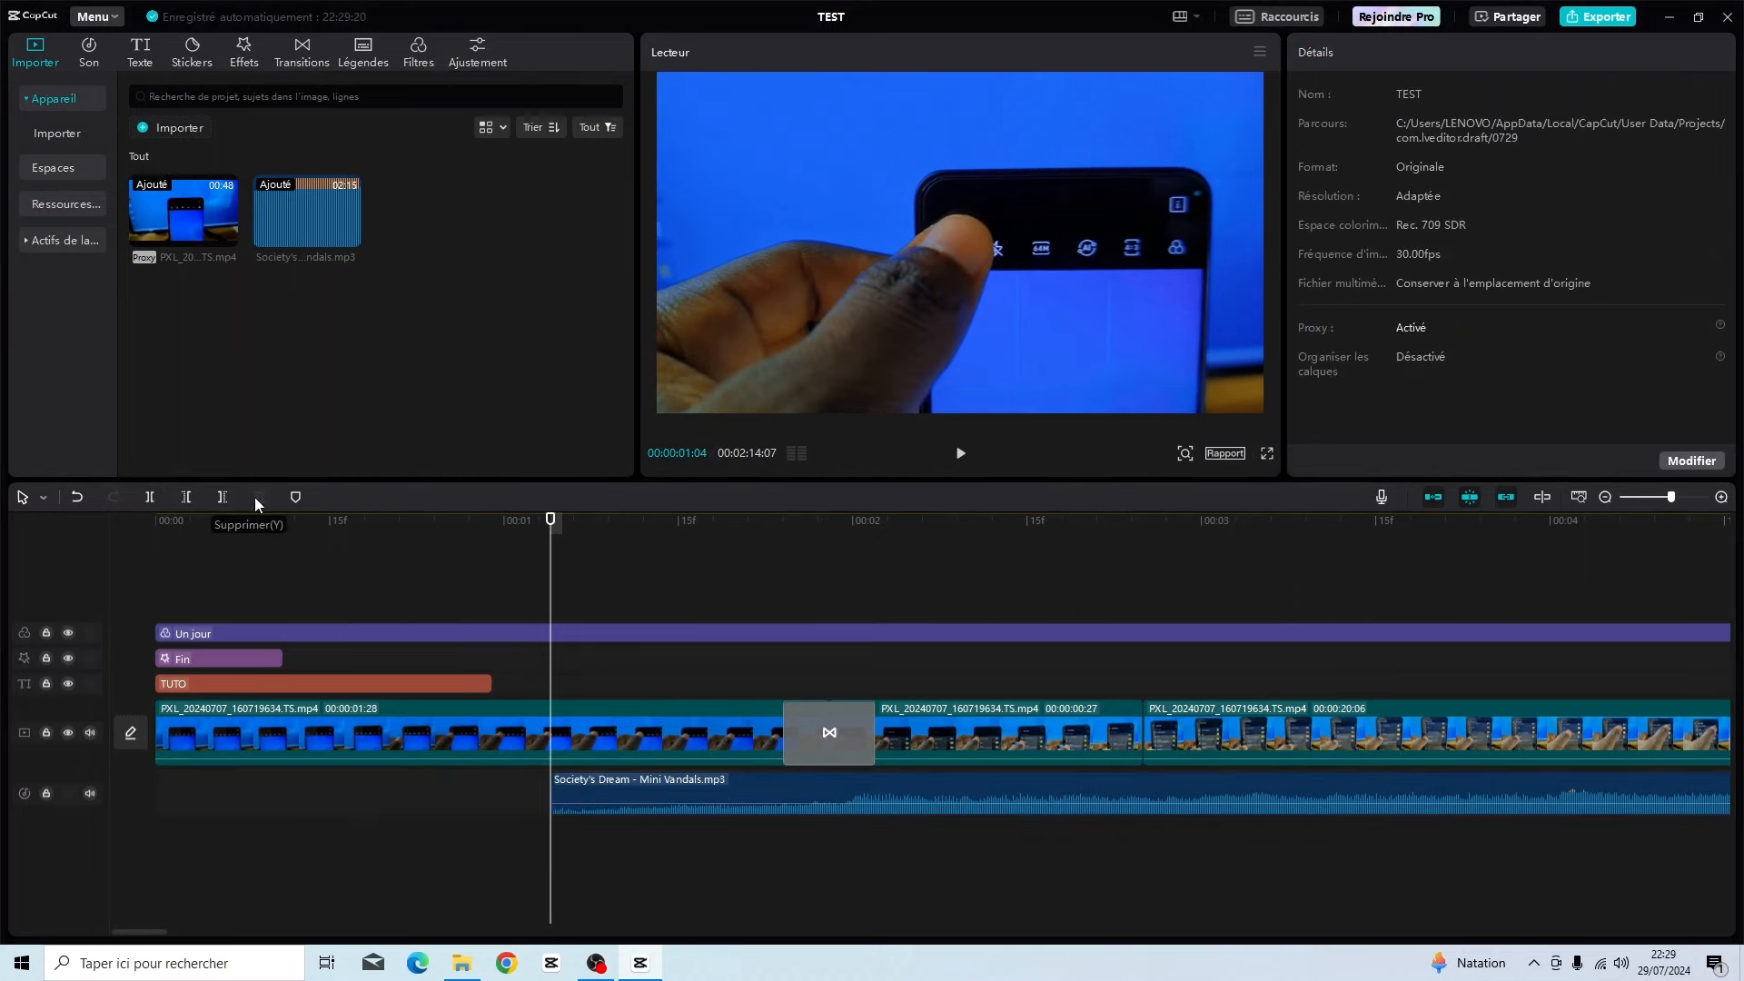
drag(156, 791, 135, 777)
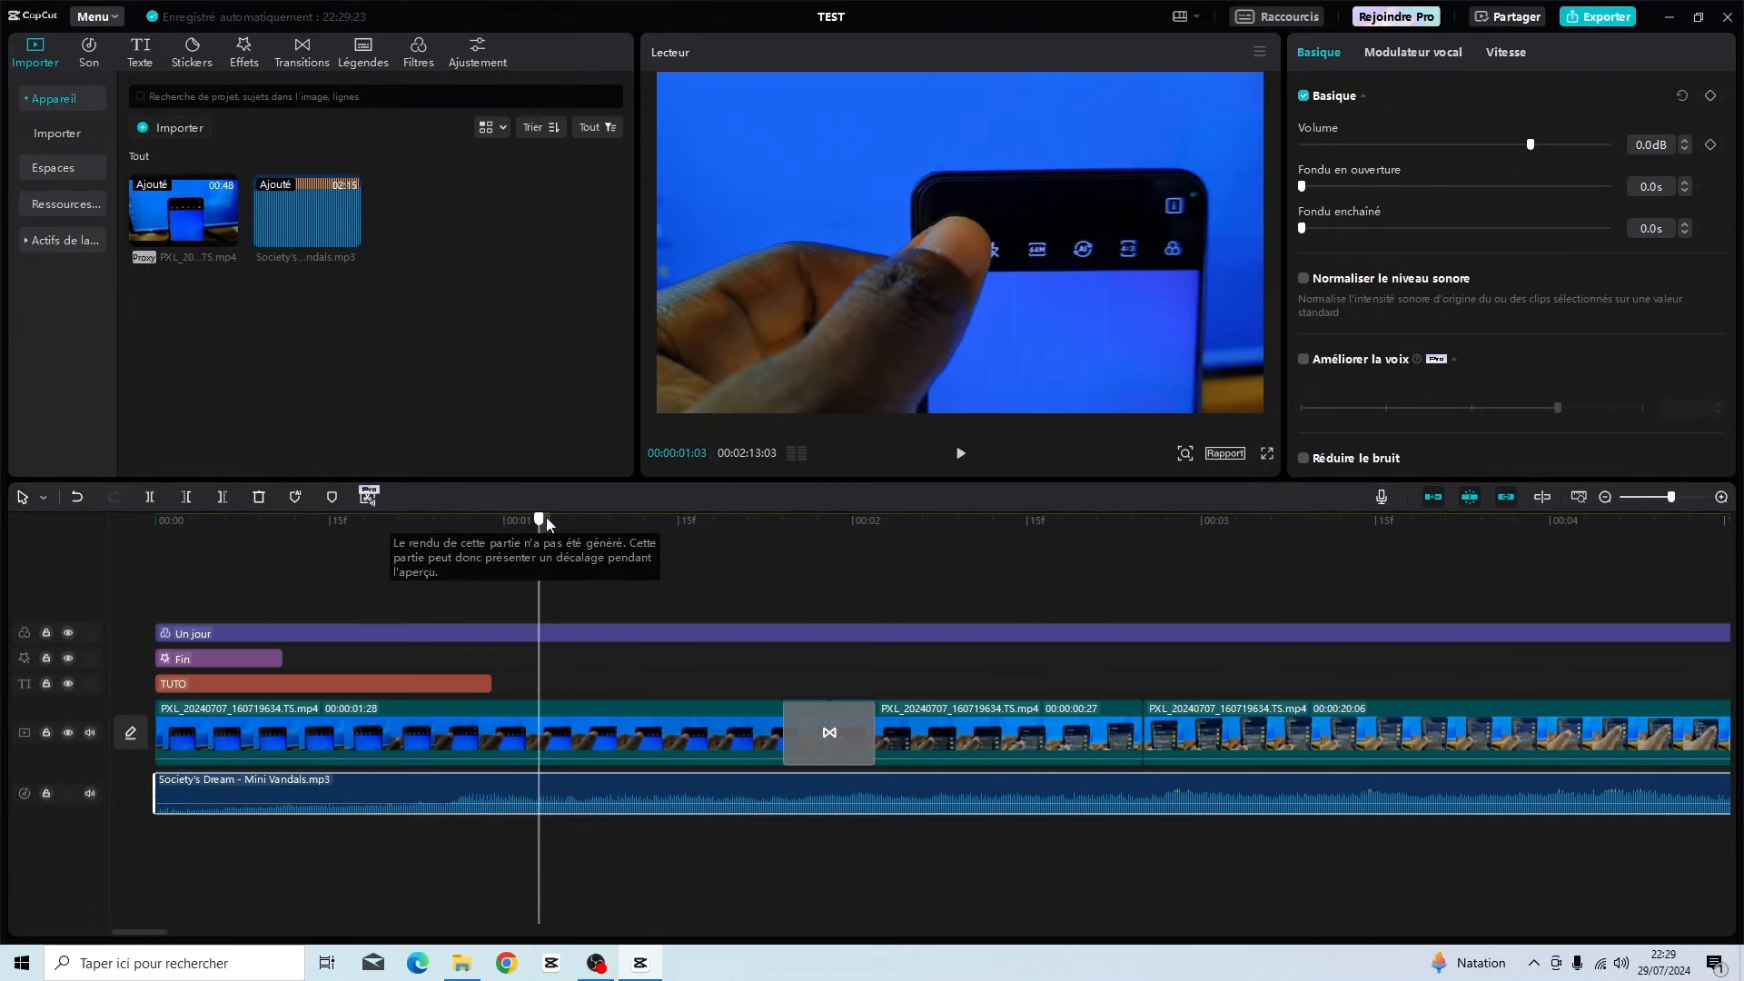
Scrub along the timeline from its start to check the Society's Dream music against the video clips.
drag(548, 518, 922, 522)
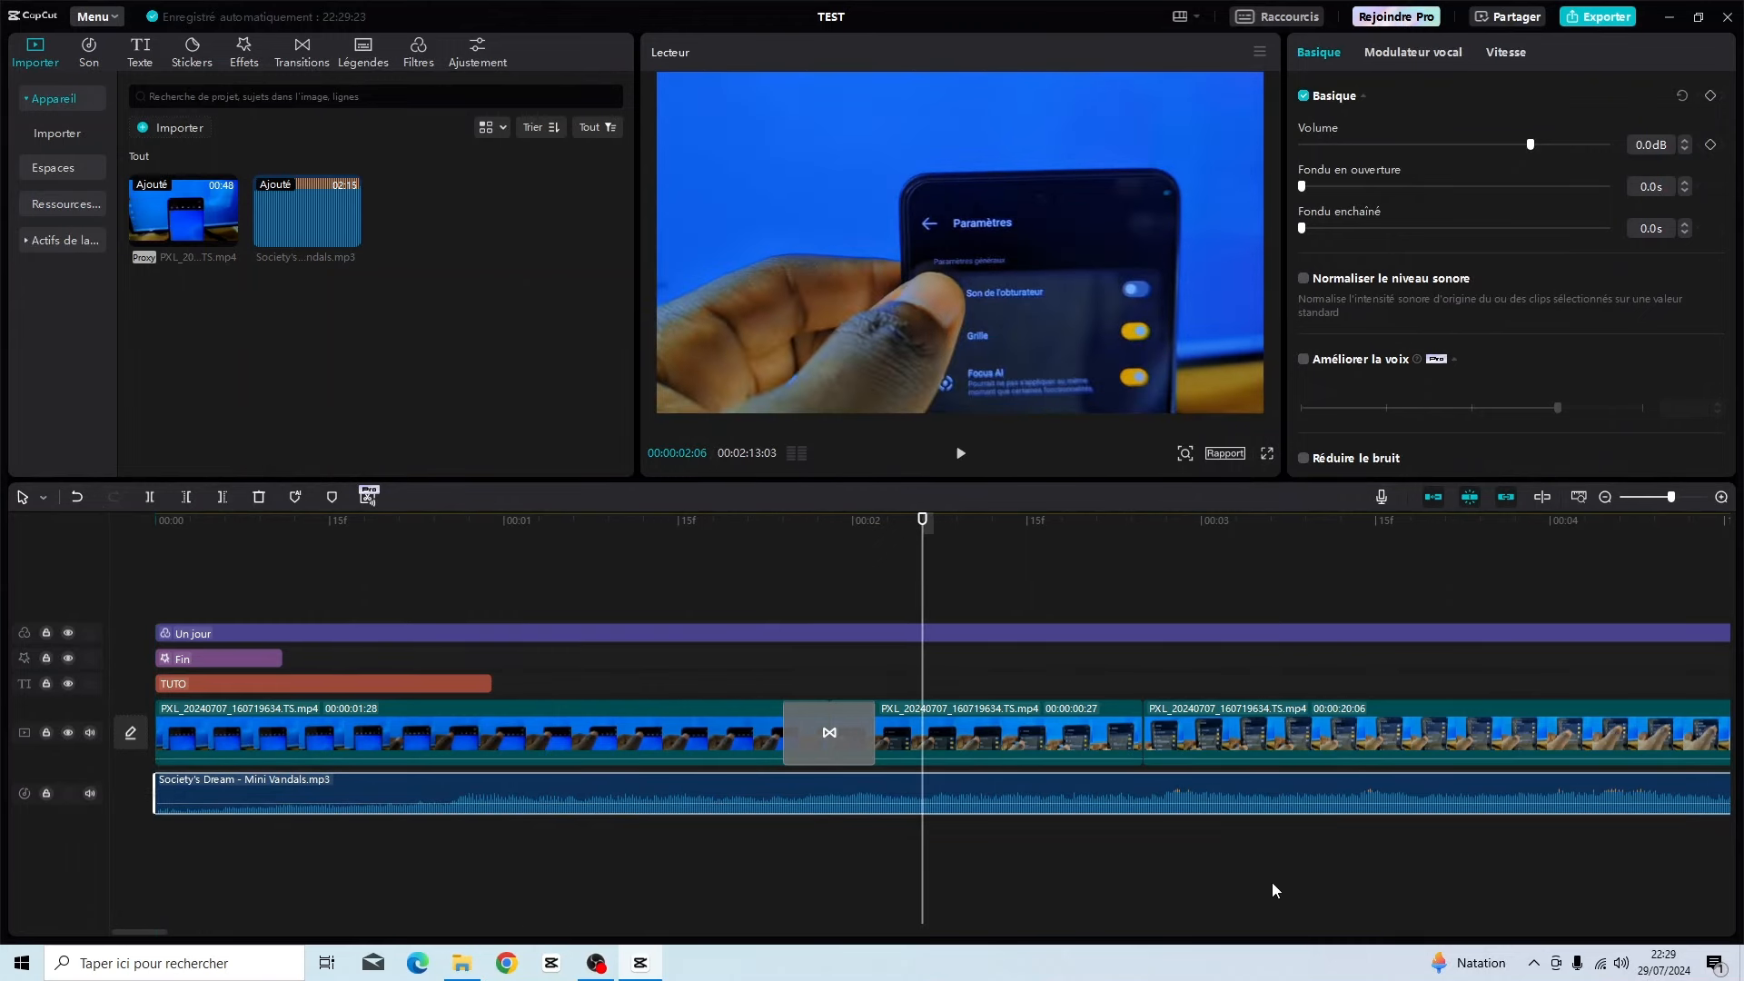
scroll(1270, 879, right, 10)
scroll(1197, 875, left, 10)
drag(694, 525, 98, 579)
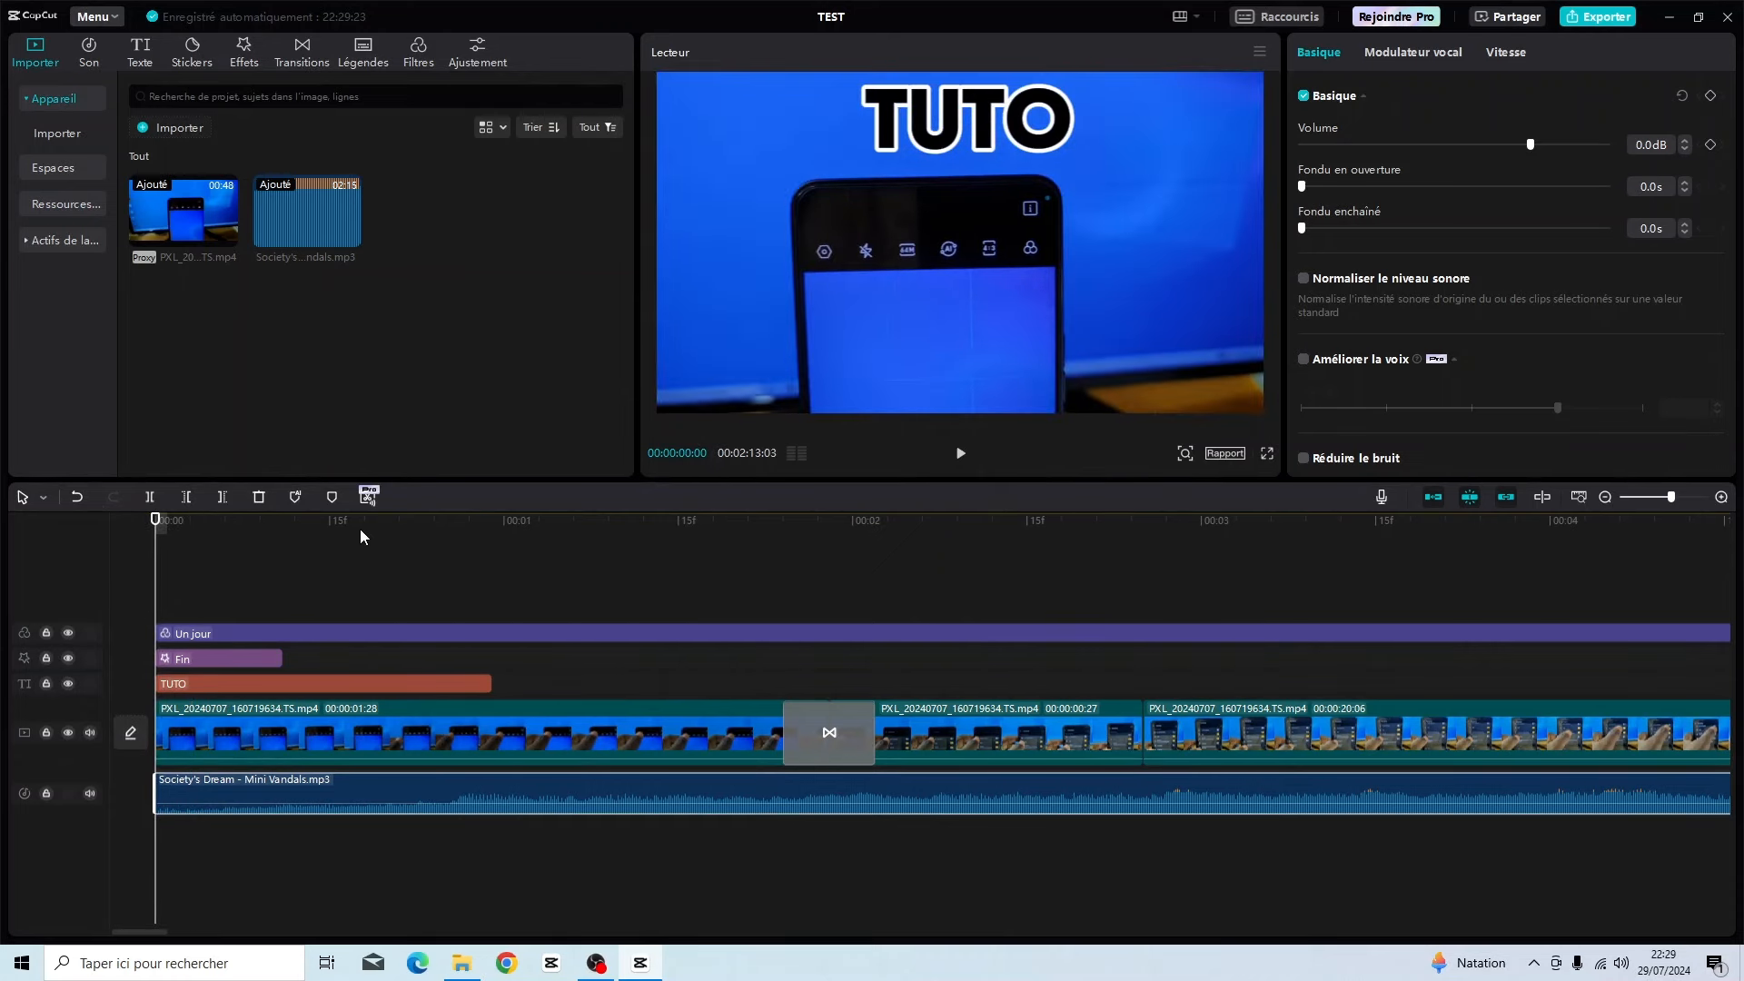
click(319, 525)
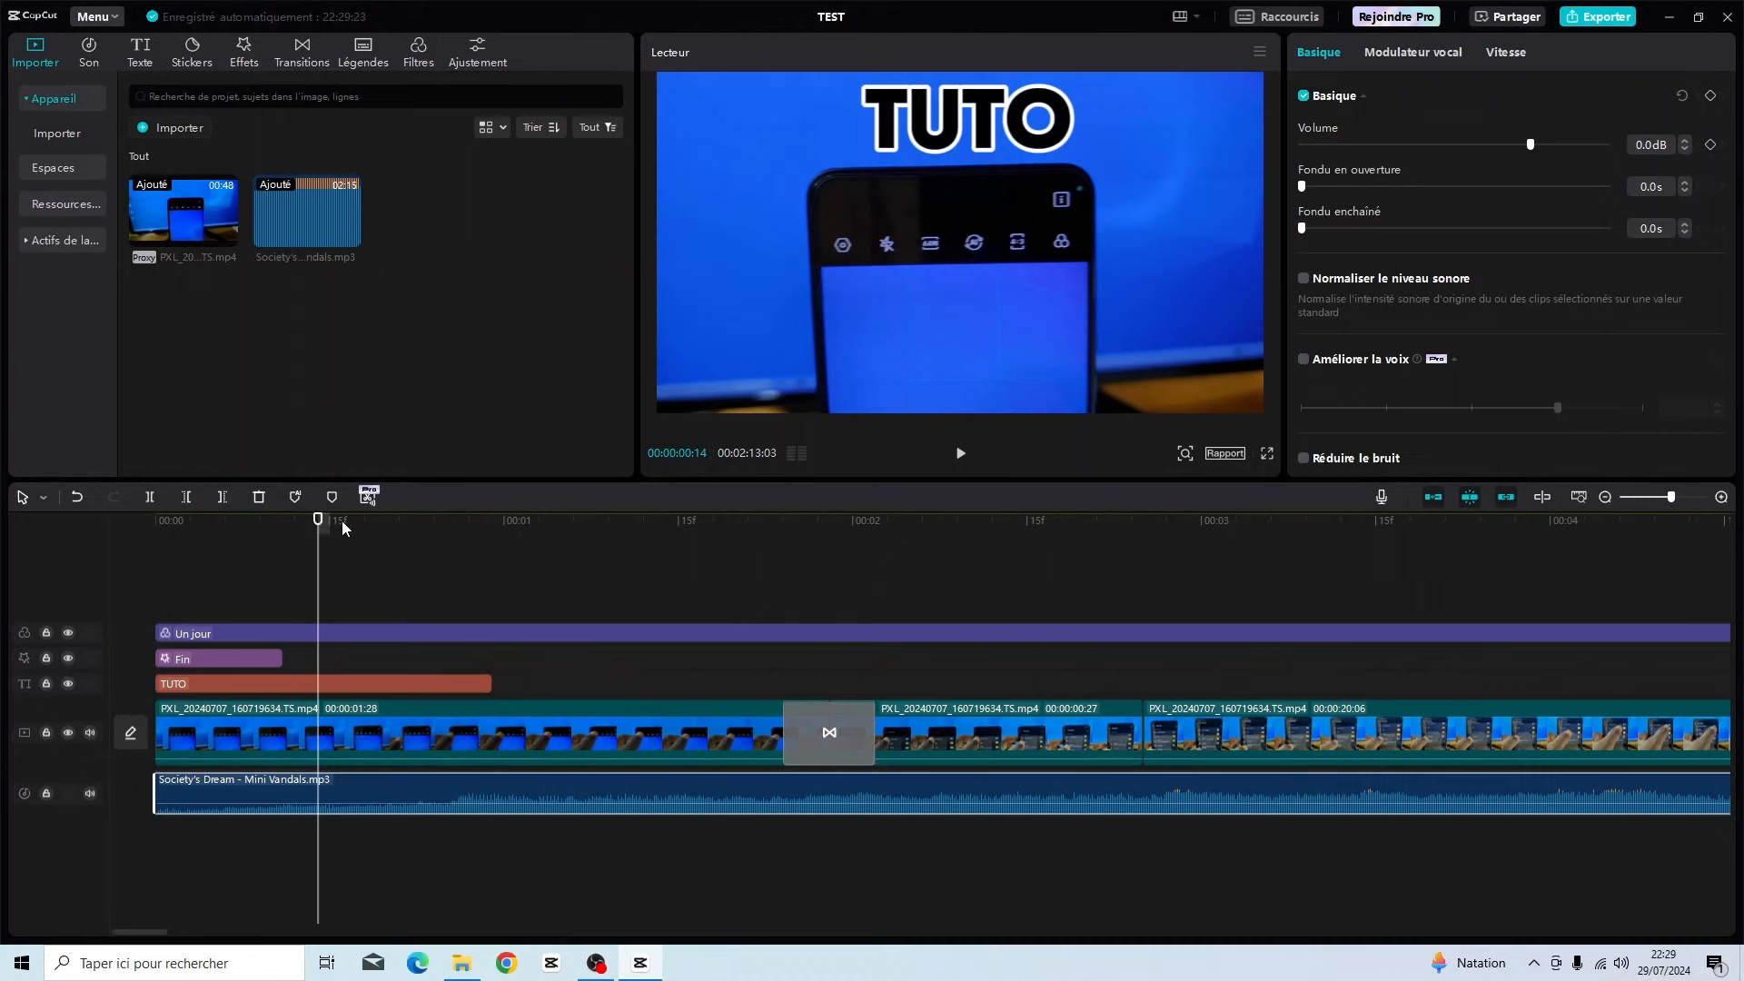
click(376, 525)
click(483, 524)
click(700, 523)
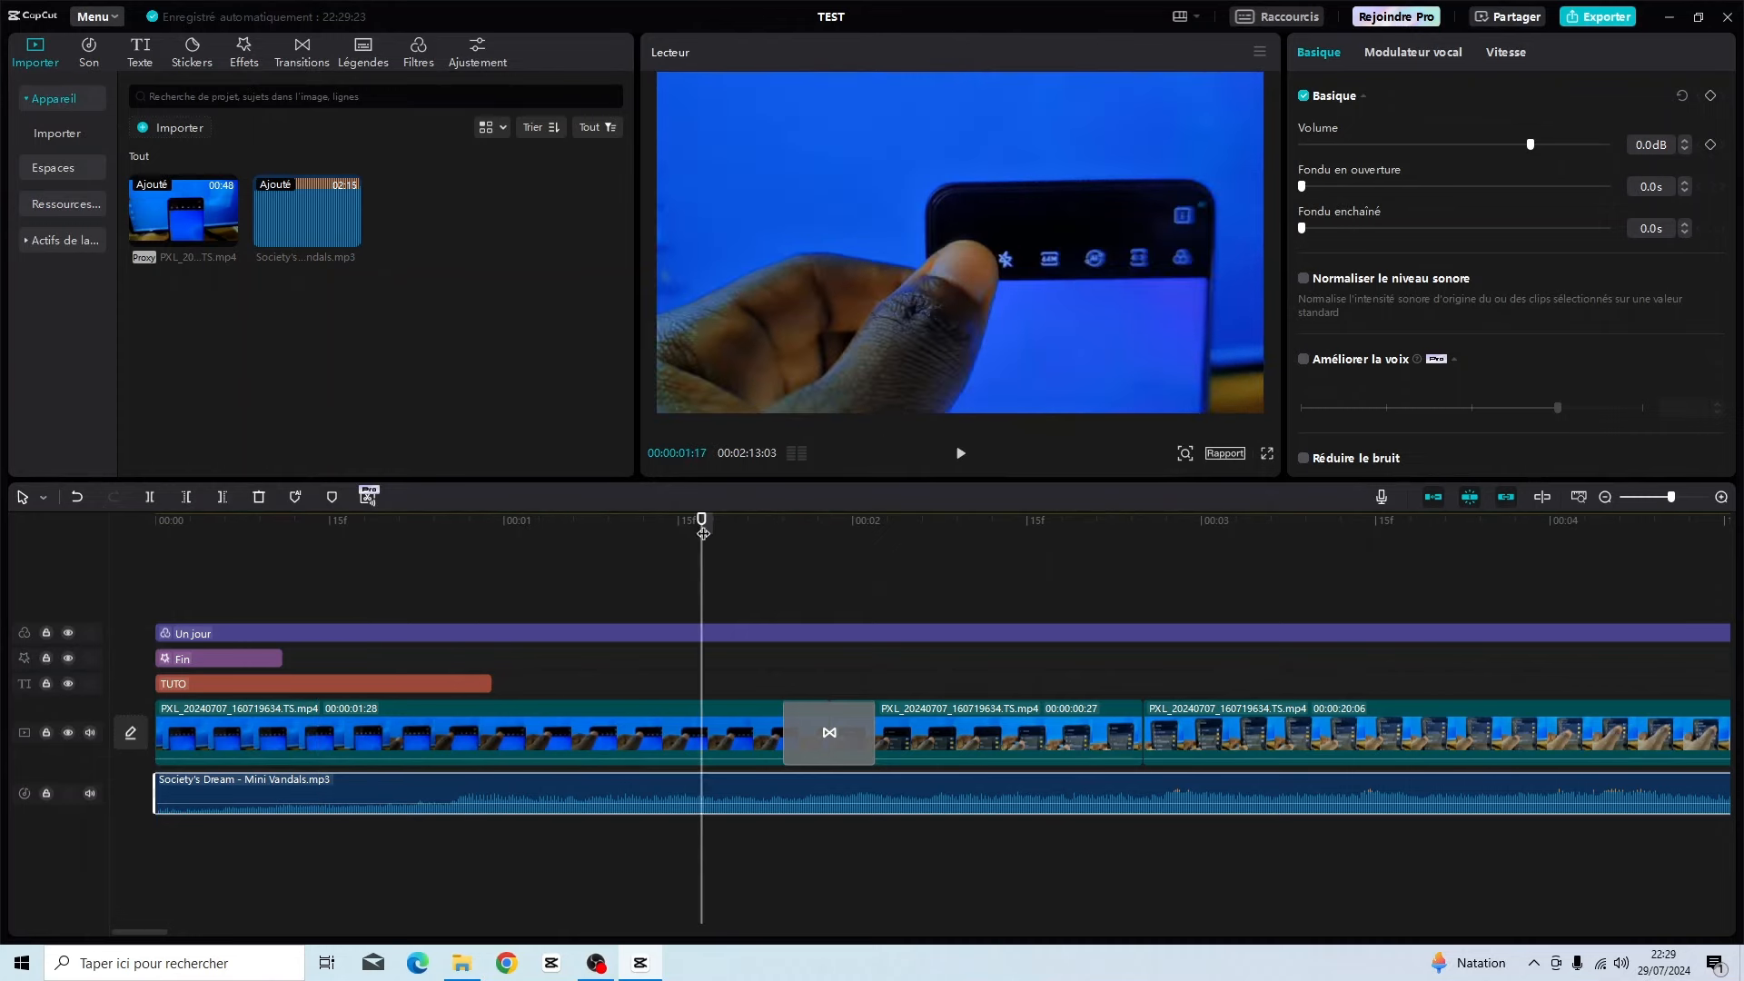